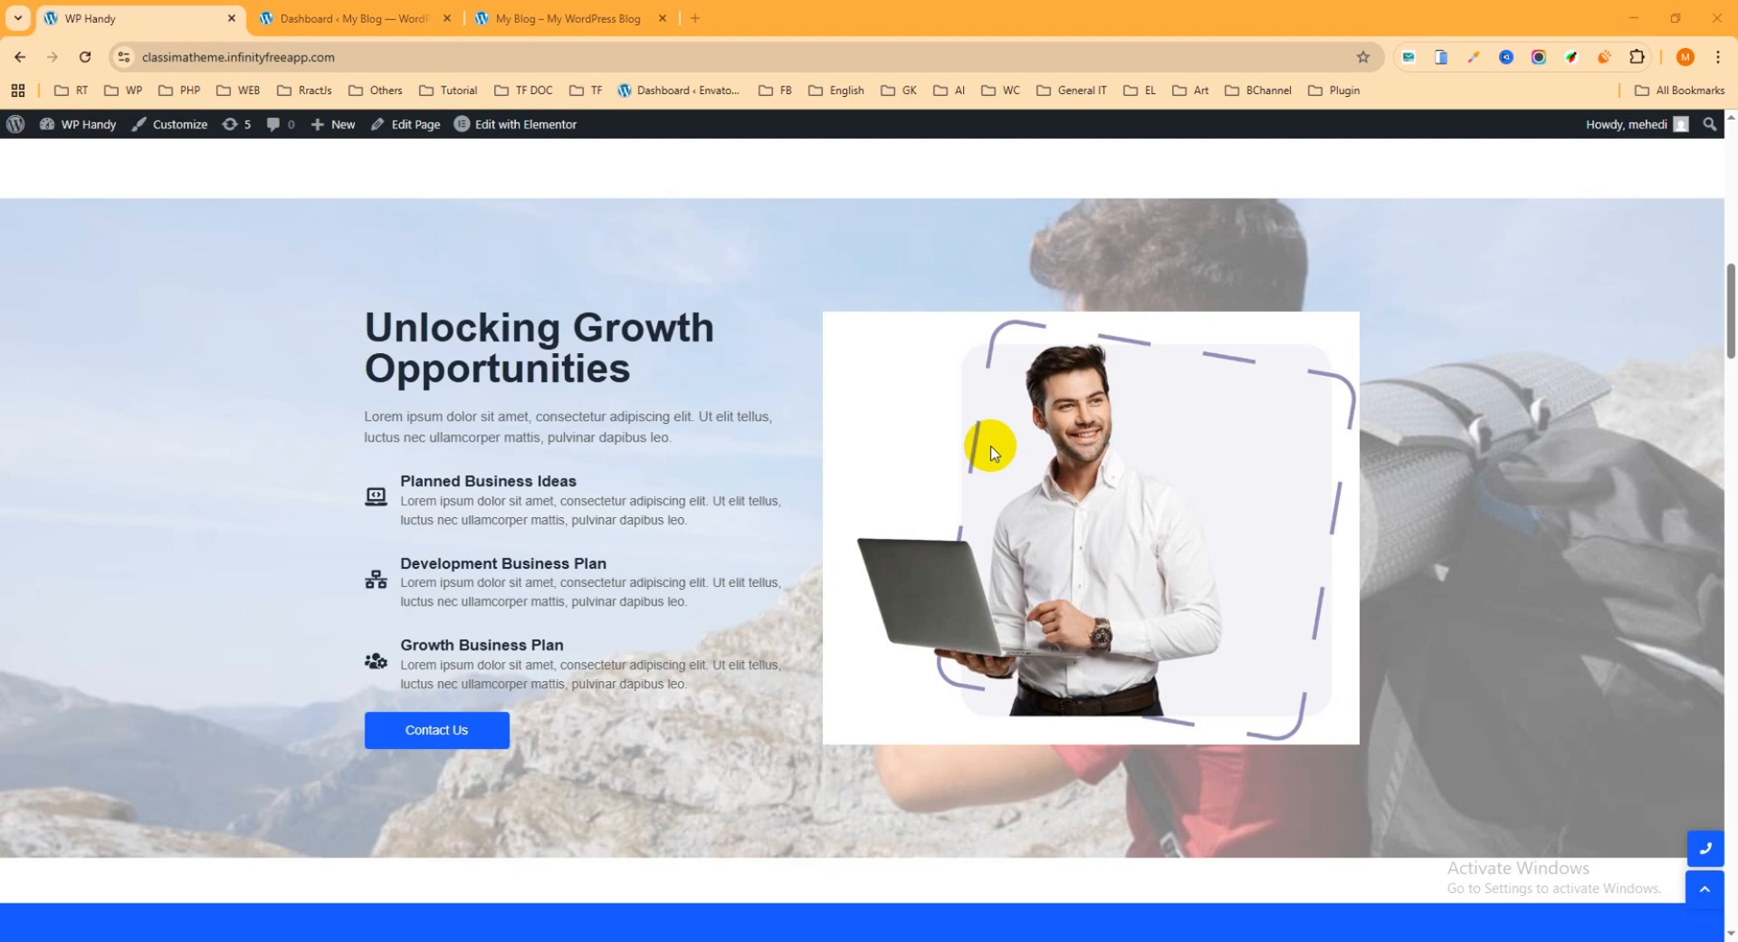
Step: Look through the demo home page down to the Latest Blogs & News grid and open its page 2
scroll(900, 420, down, 5)
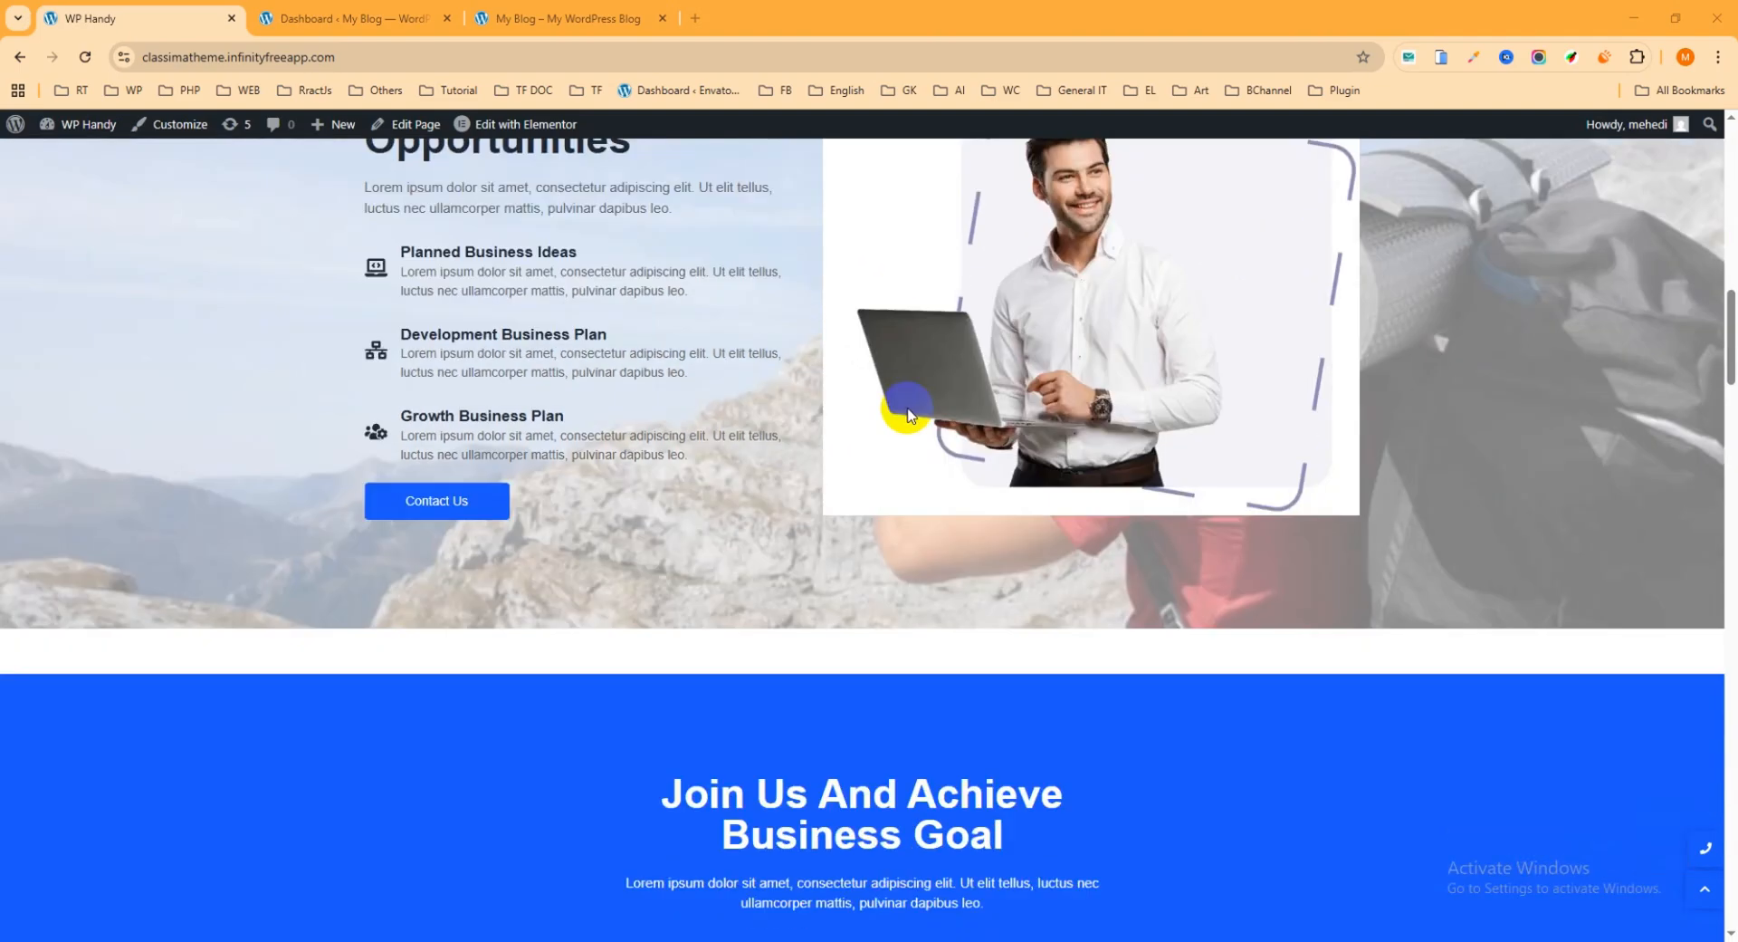
scroll(943, 474, down, 19)
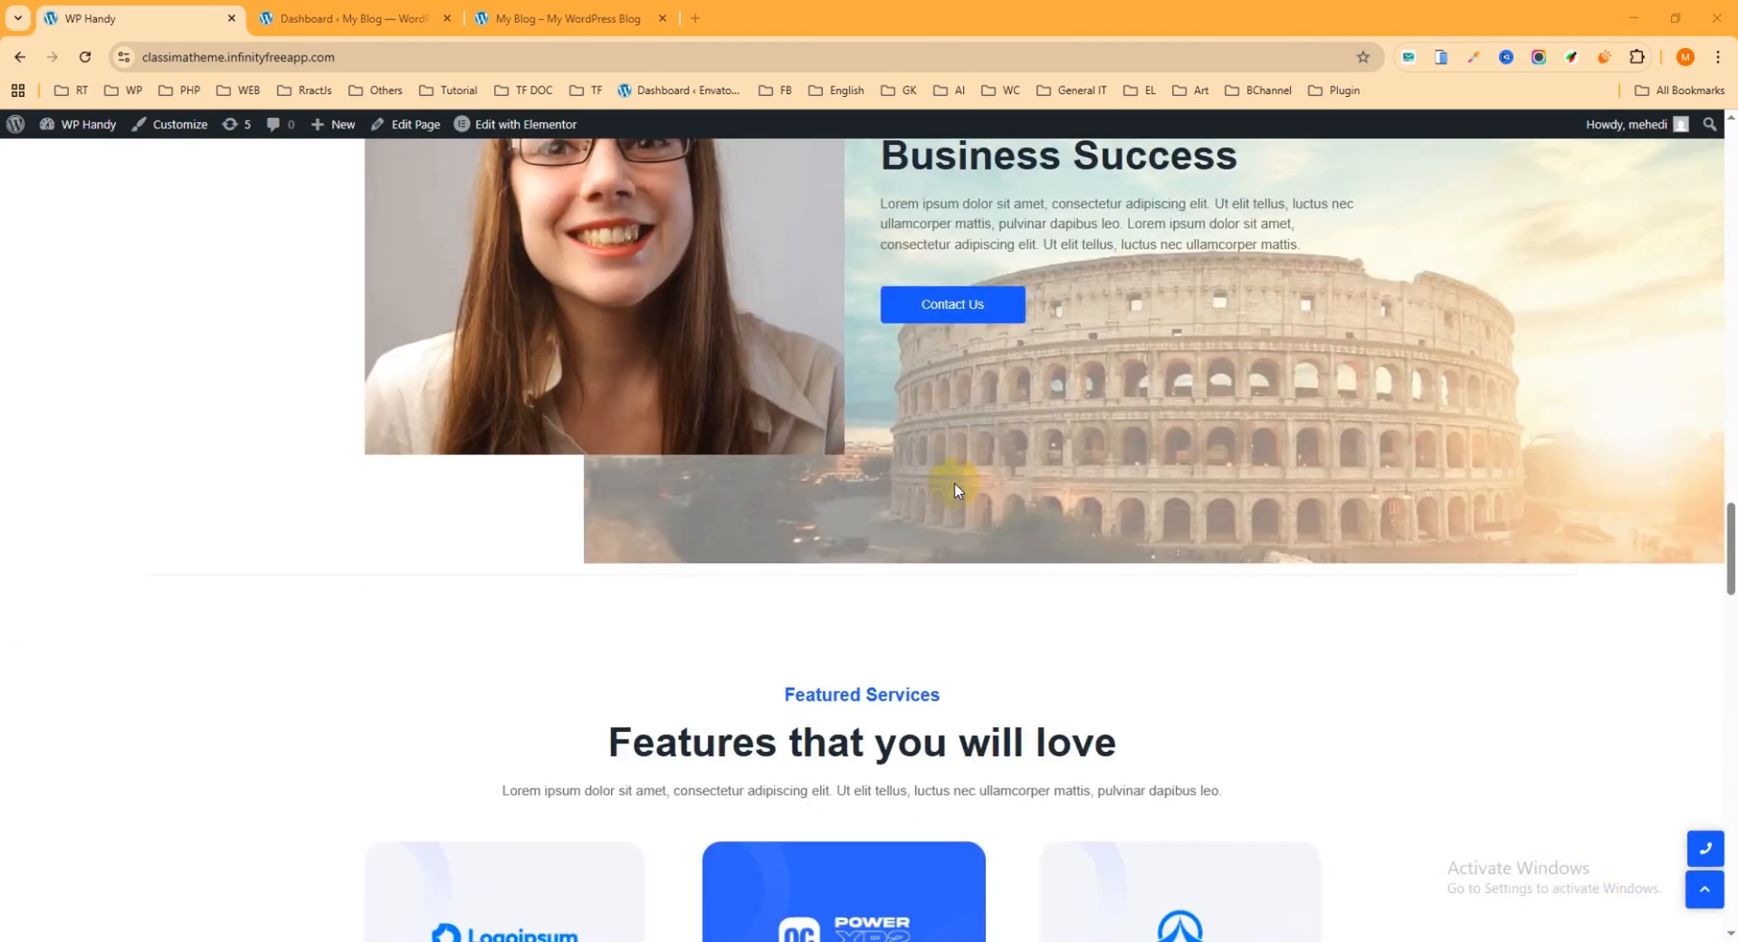
scroll(954, 496, down, 12)
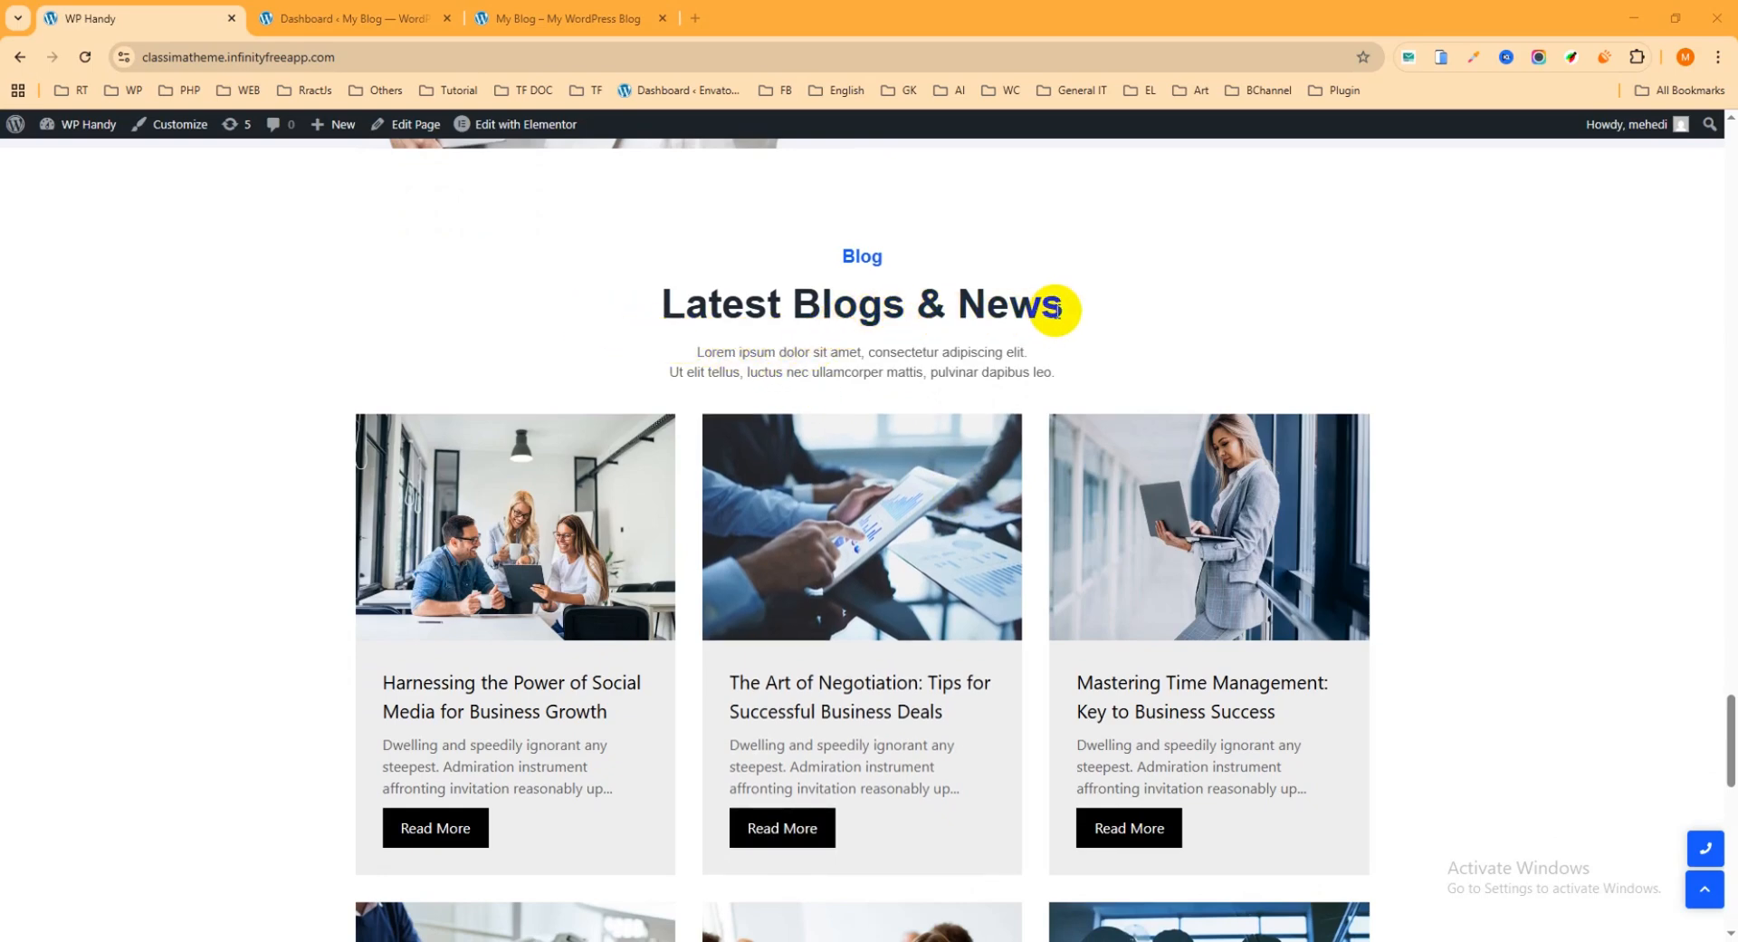
scroll(1050, 317, down, 1)
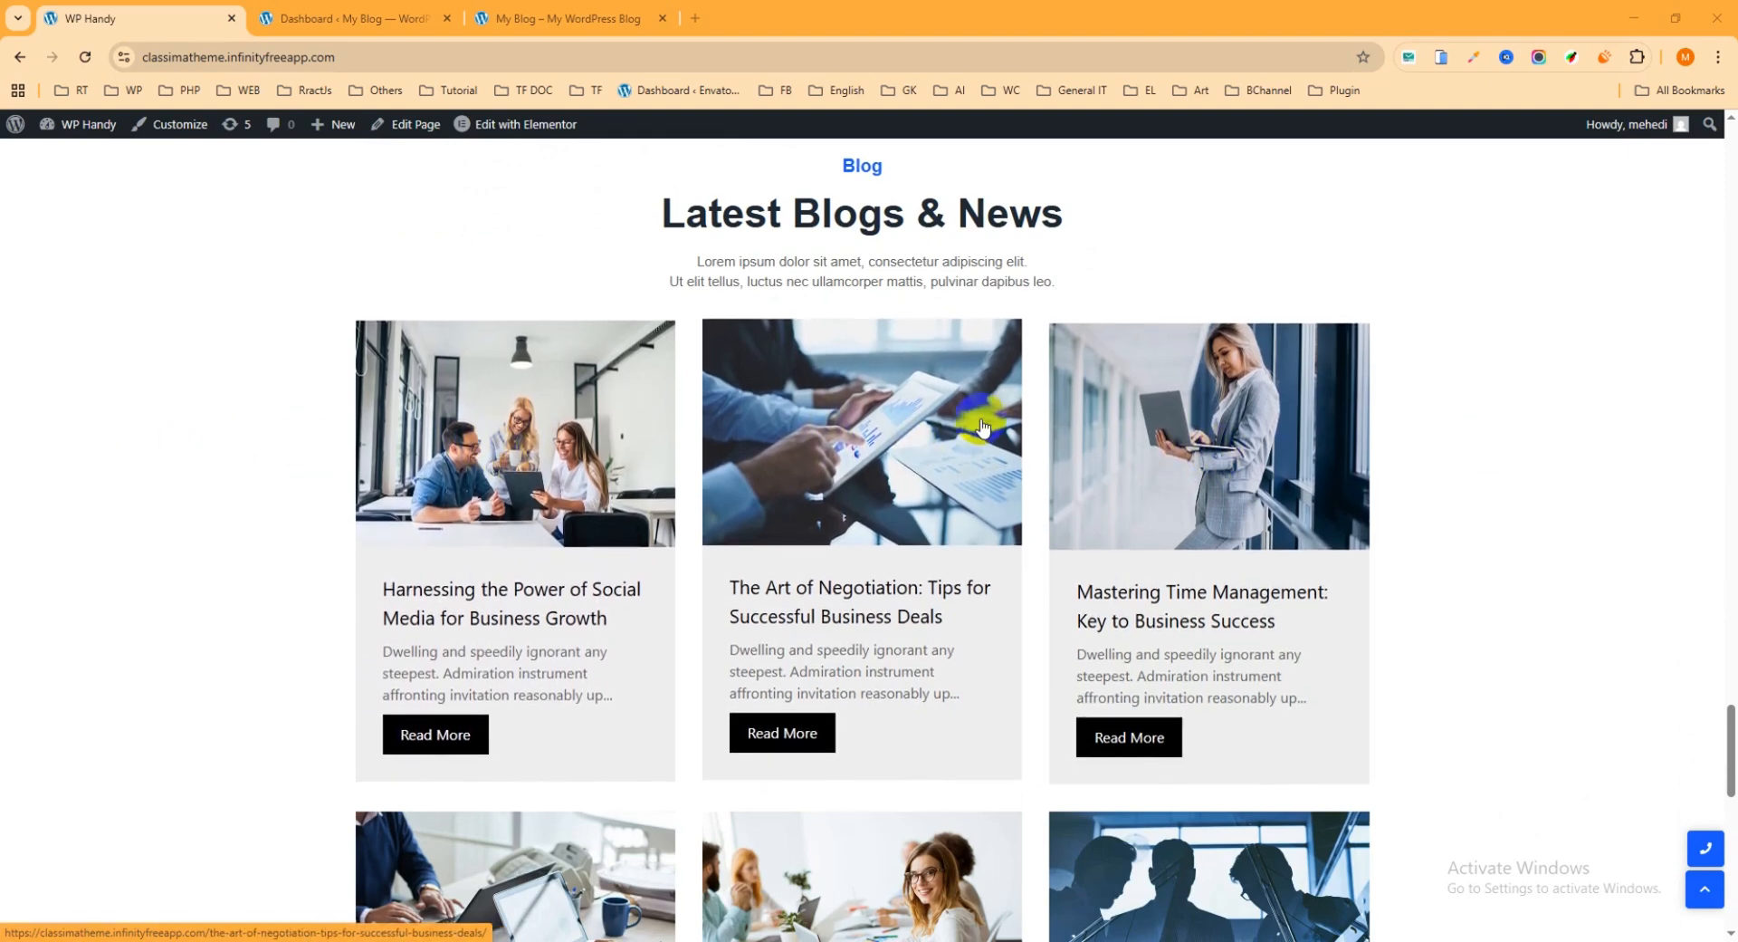
scroll(1630, 442, down, 1)
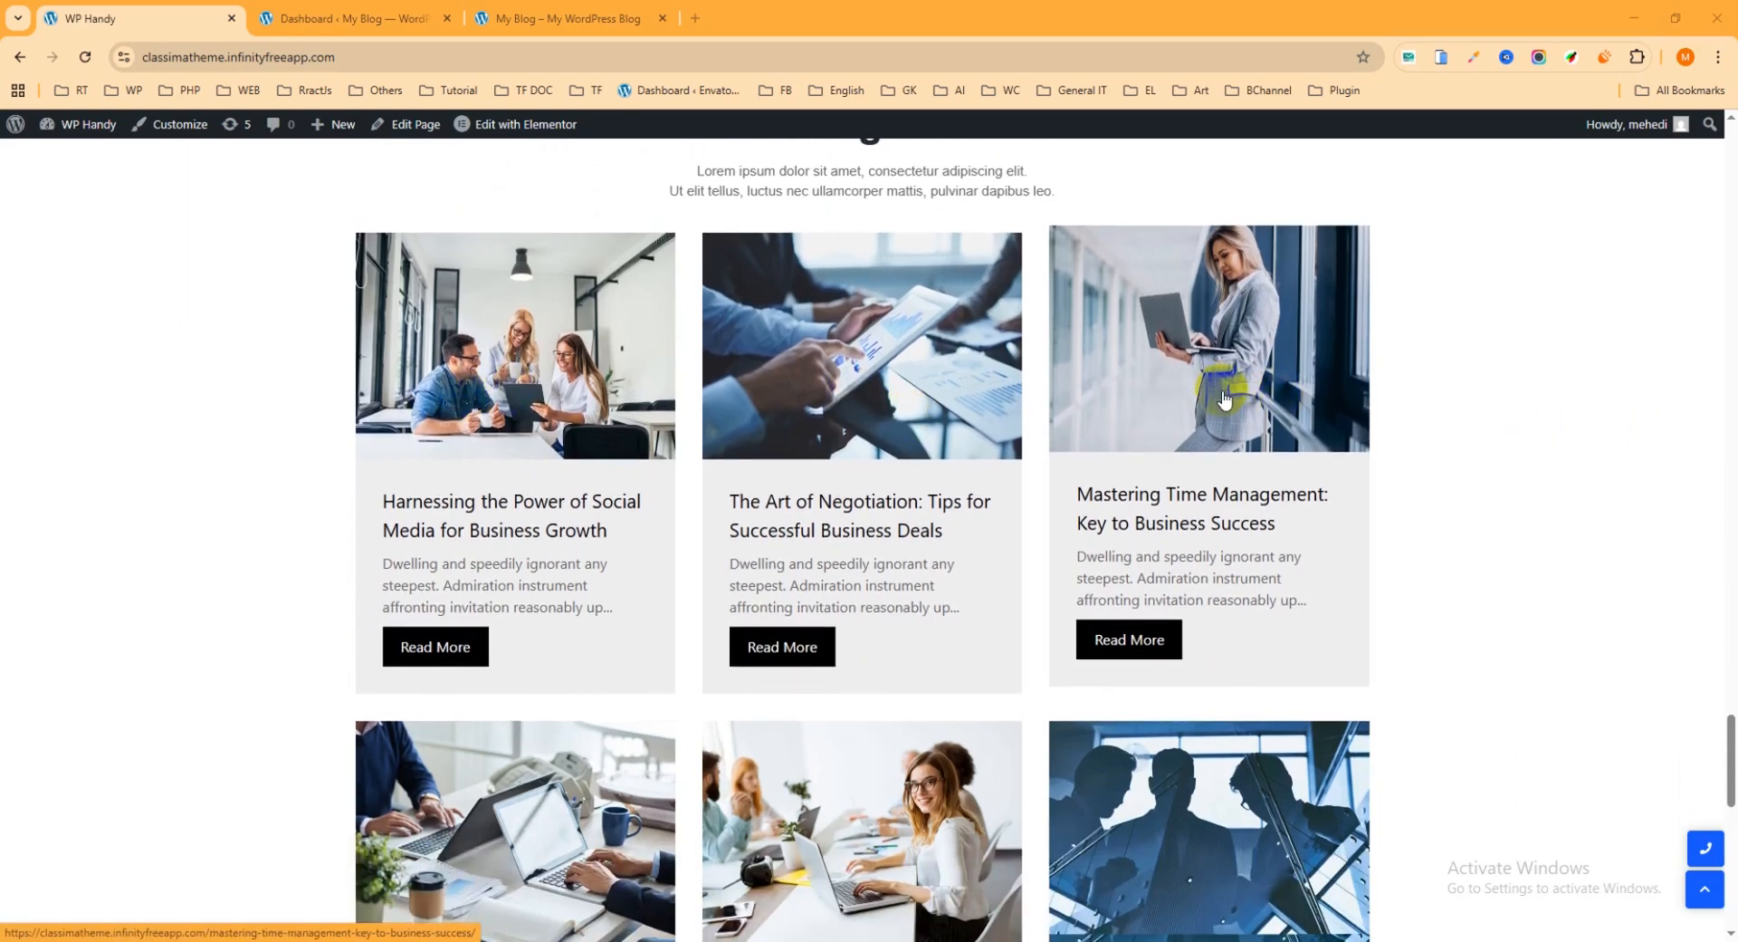
scroll(1235, 403, down, 3)
scroll(1236, 403, down, 4)
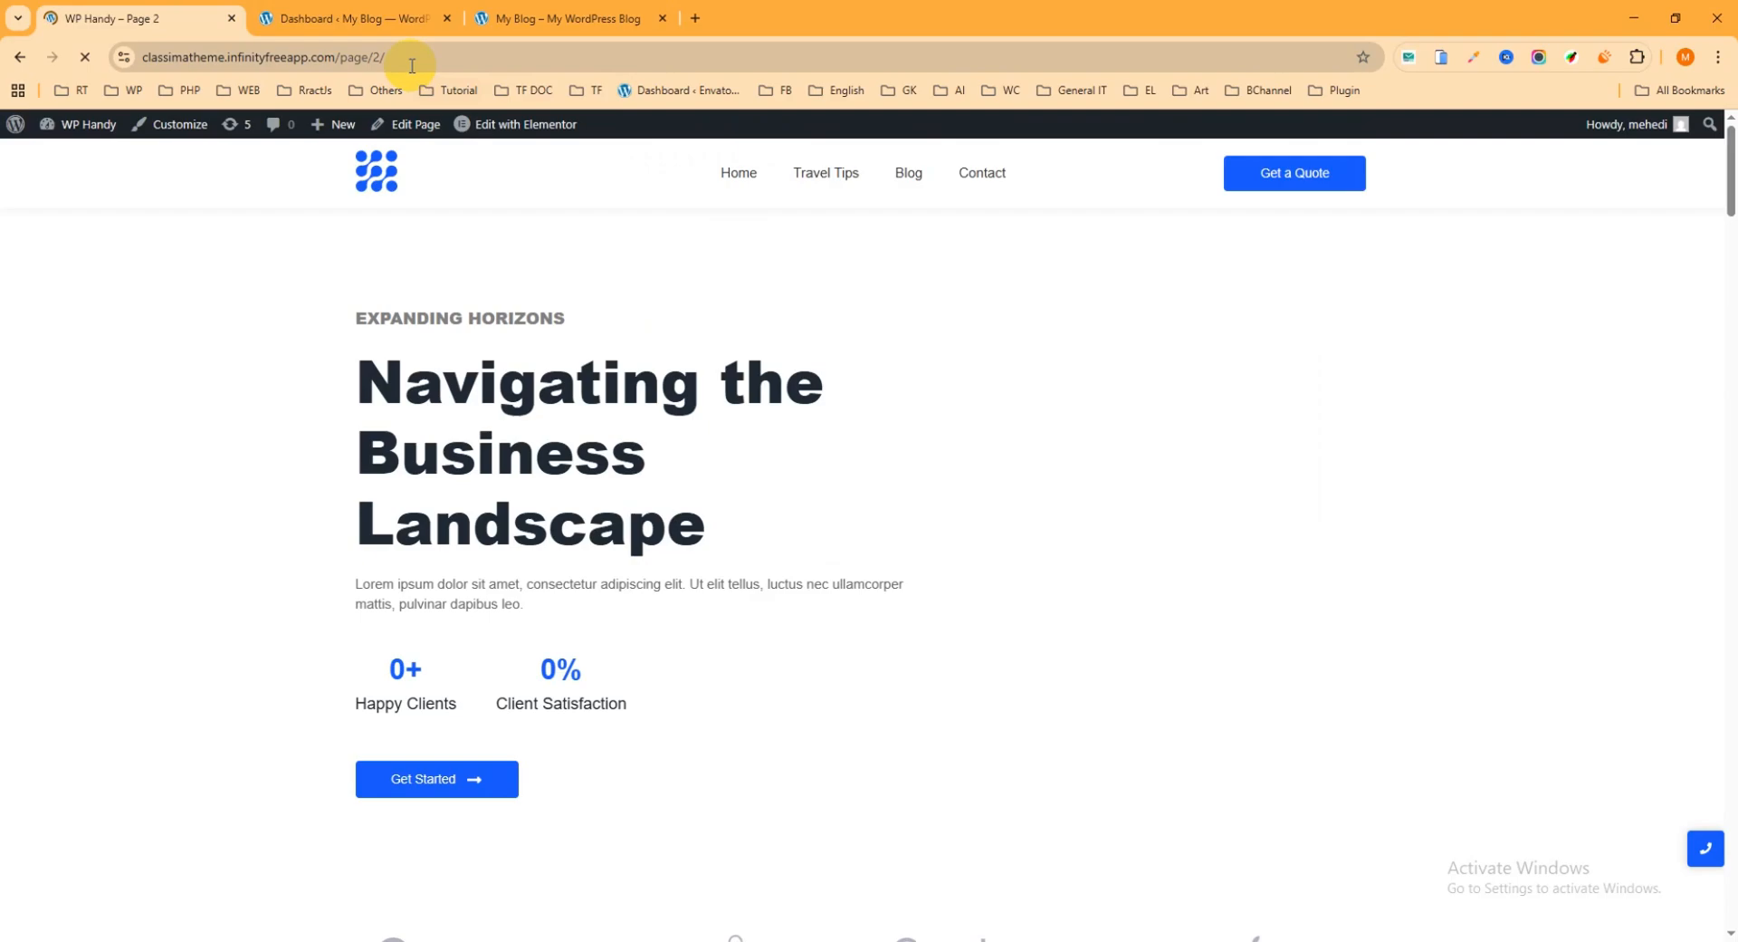
Step: Examine the page 2 address, the blog posts listed on it and the numbered pagination beneath them
click(412, 60)
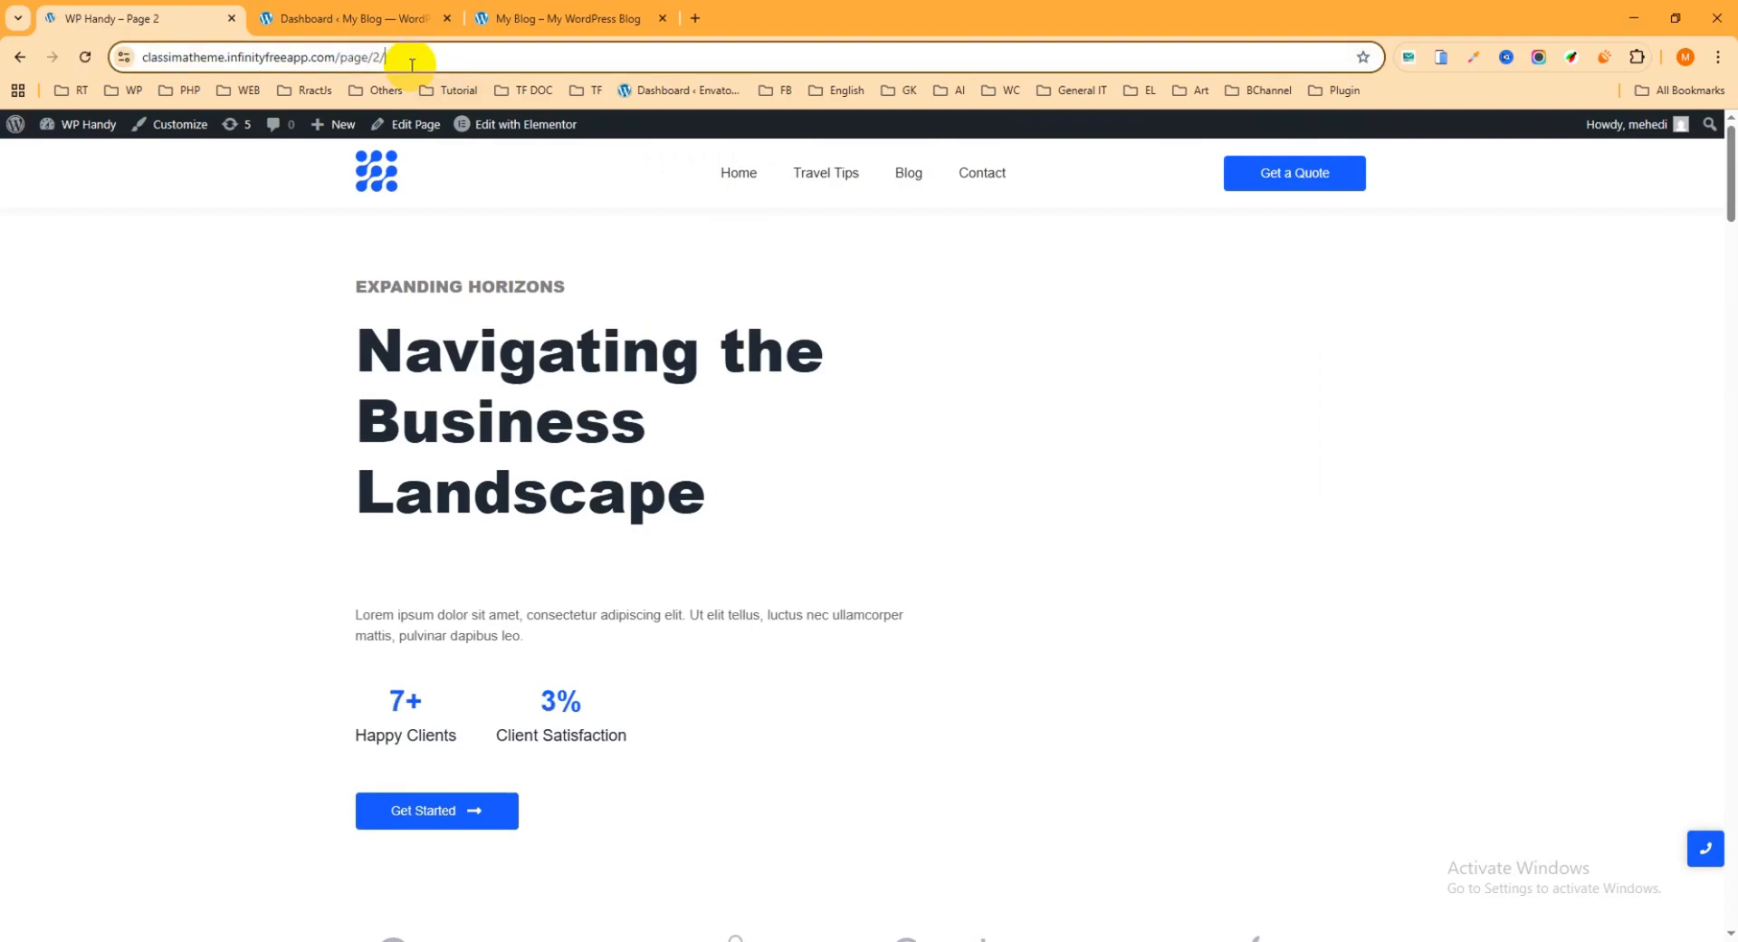
click(1732, 192)
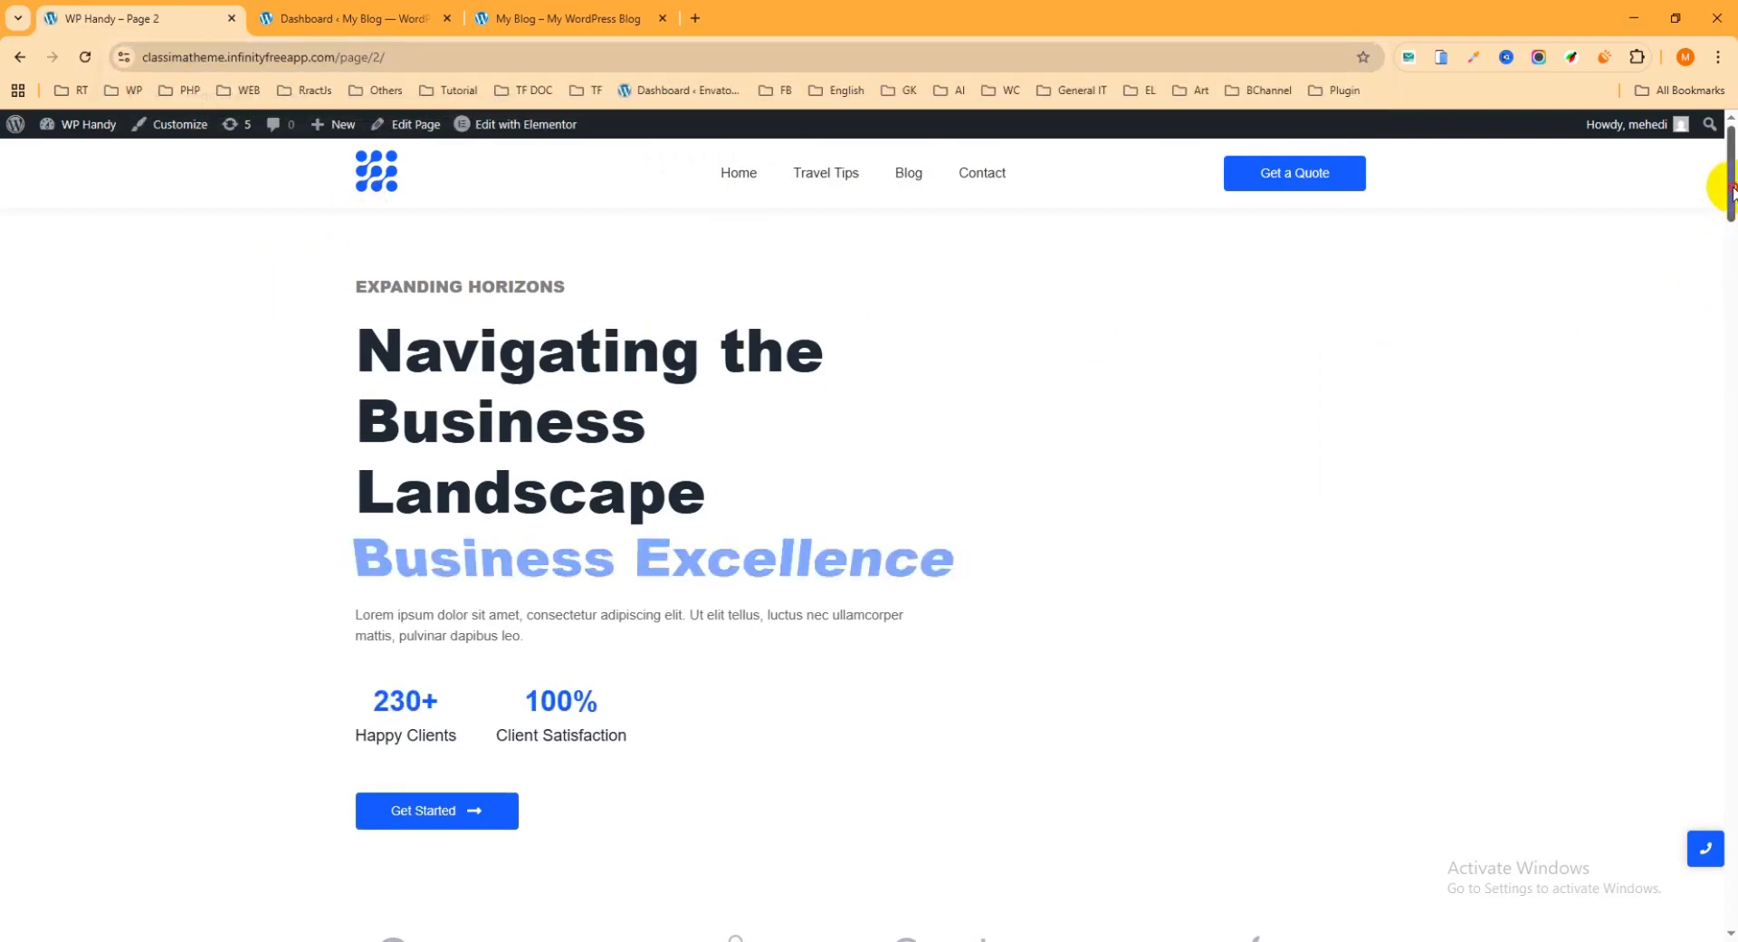
drag(1733, 192, 1732, 859)
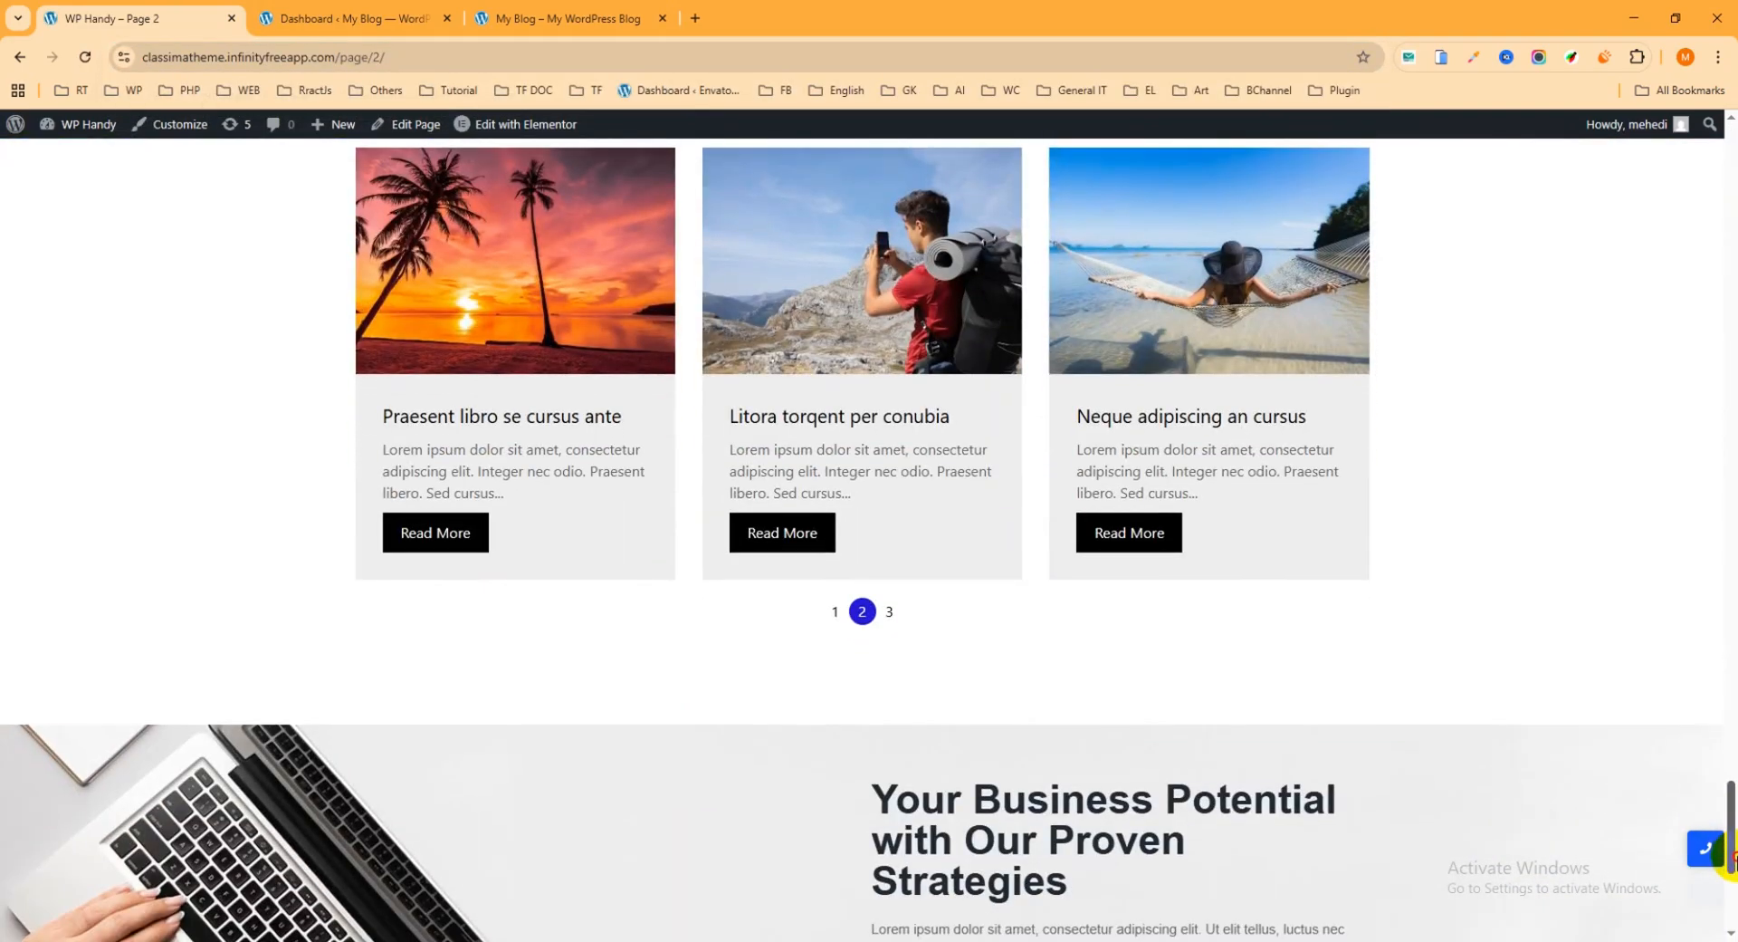
scroll(1732, 858, up, 3)
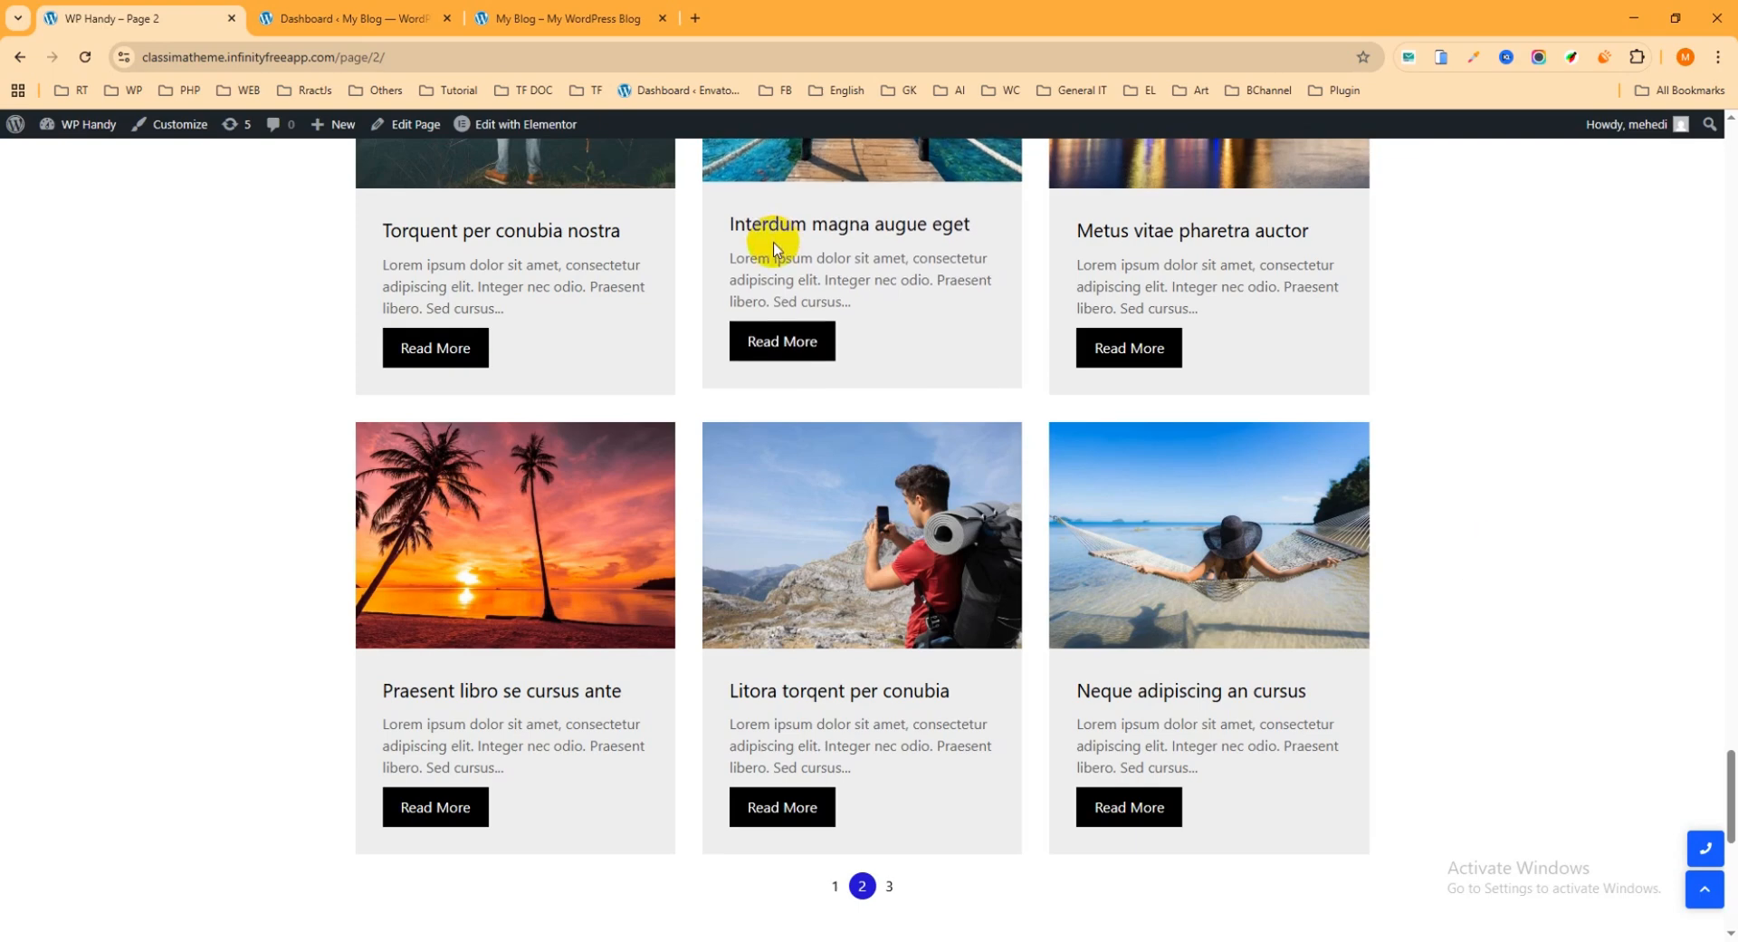
Step: Close the WP Handy demo site, view the My Blog home page and return to its WordPress dashboard
click(231, 20)
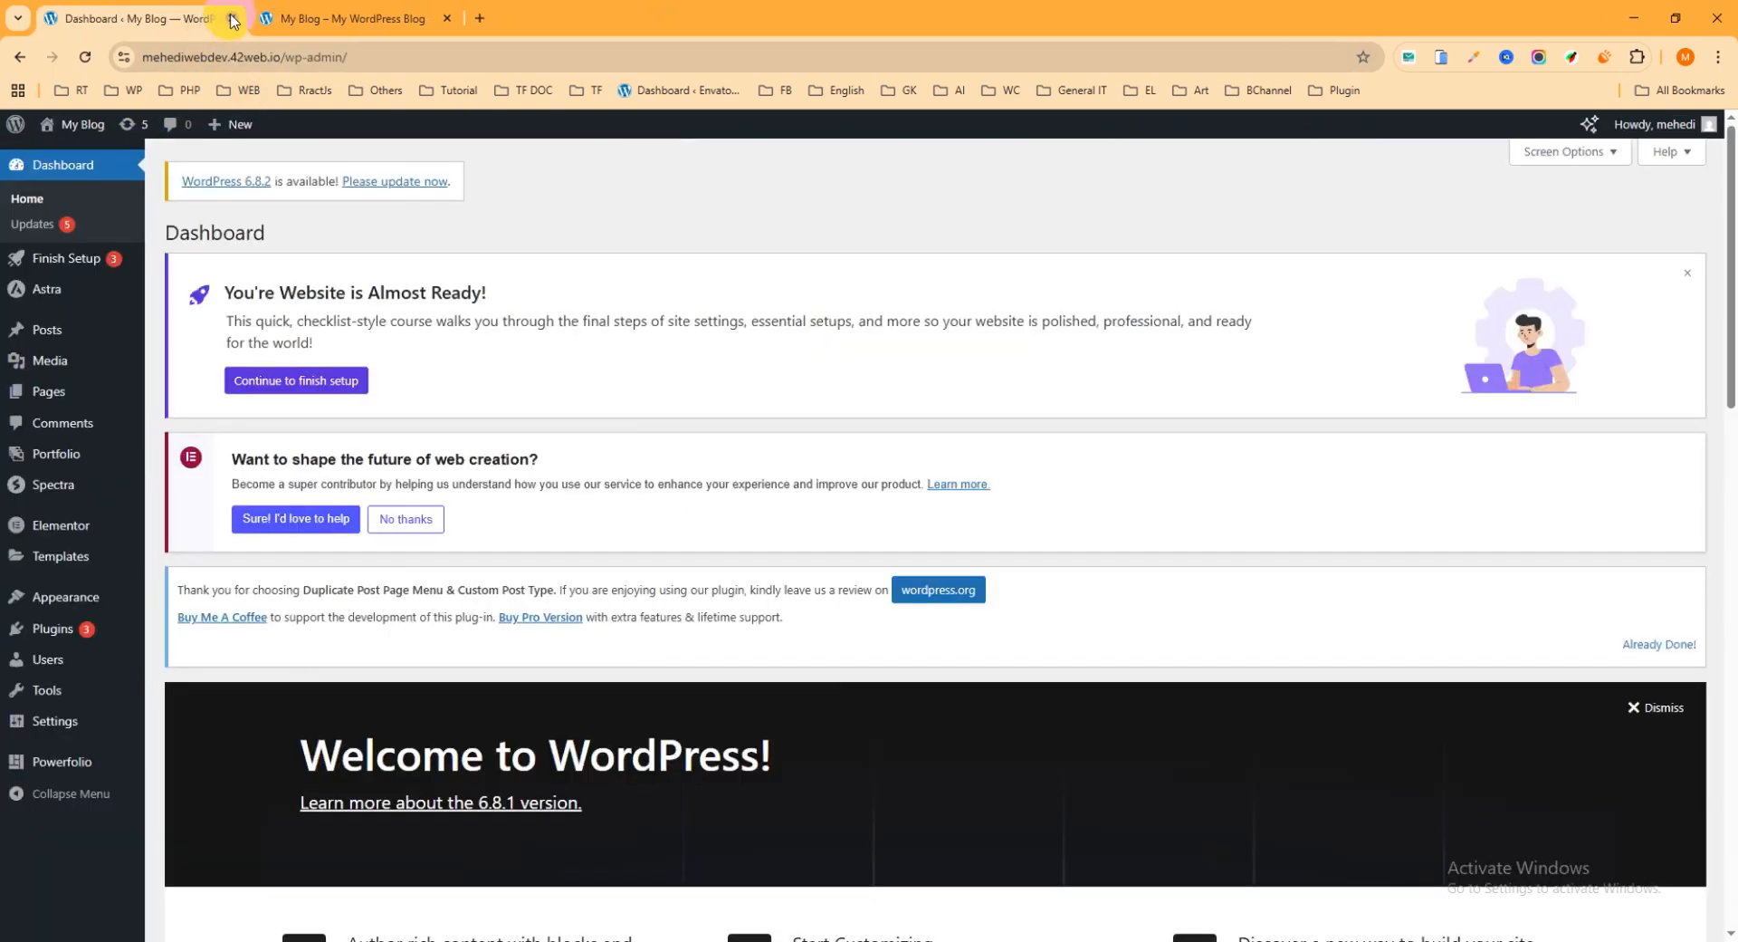
click(358, 19)
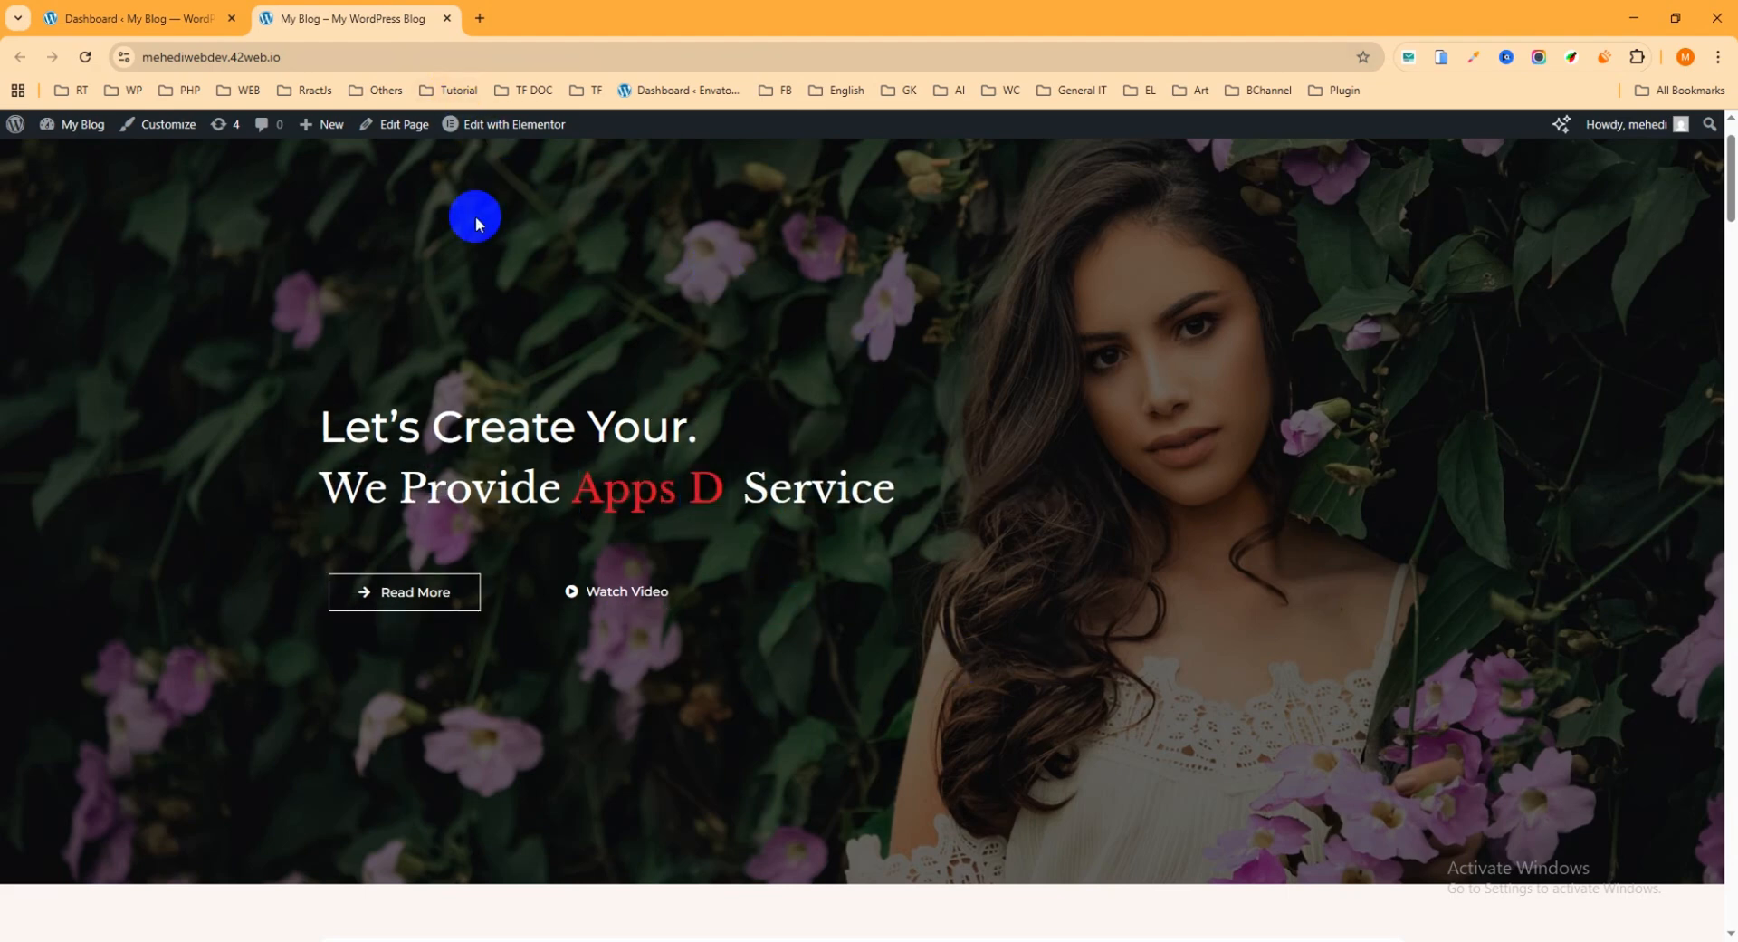
click(192, 20)
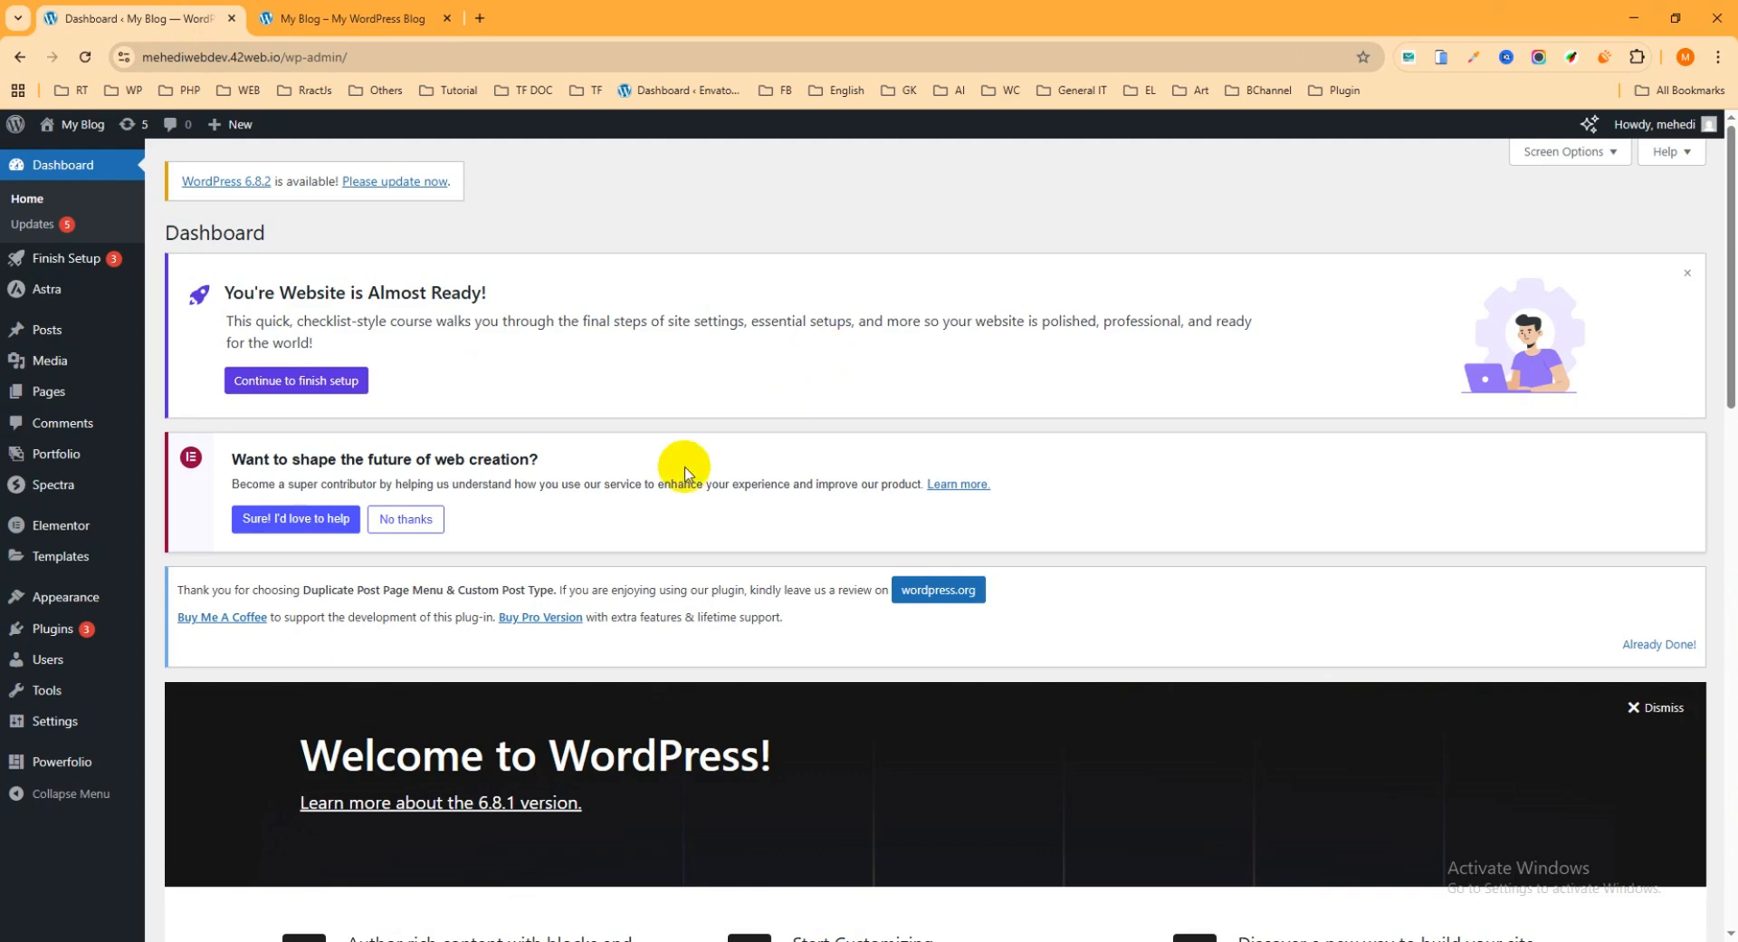
Step: Search the plugin directory for "unlimited elements for elementor", and install and activate the Unlimited Elements For Elementor plugin
mouse_move(50, 630)
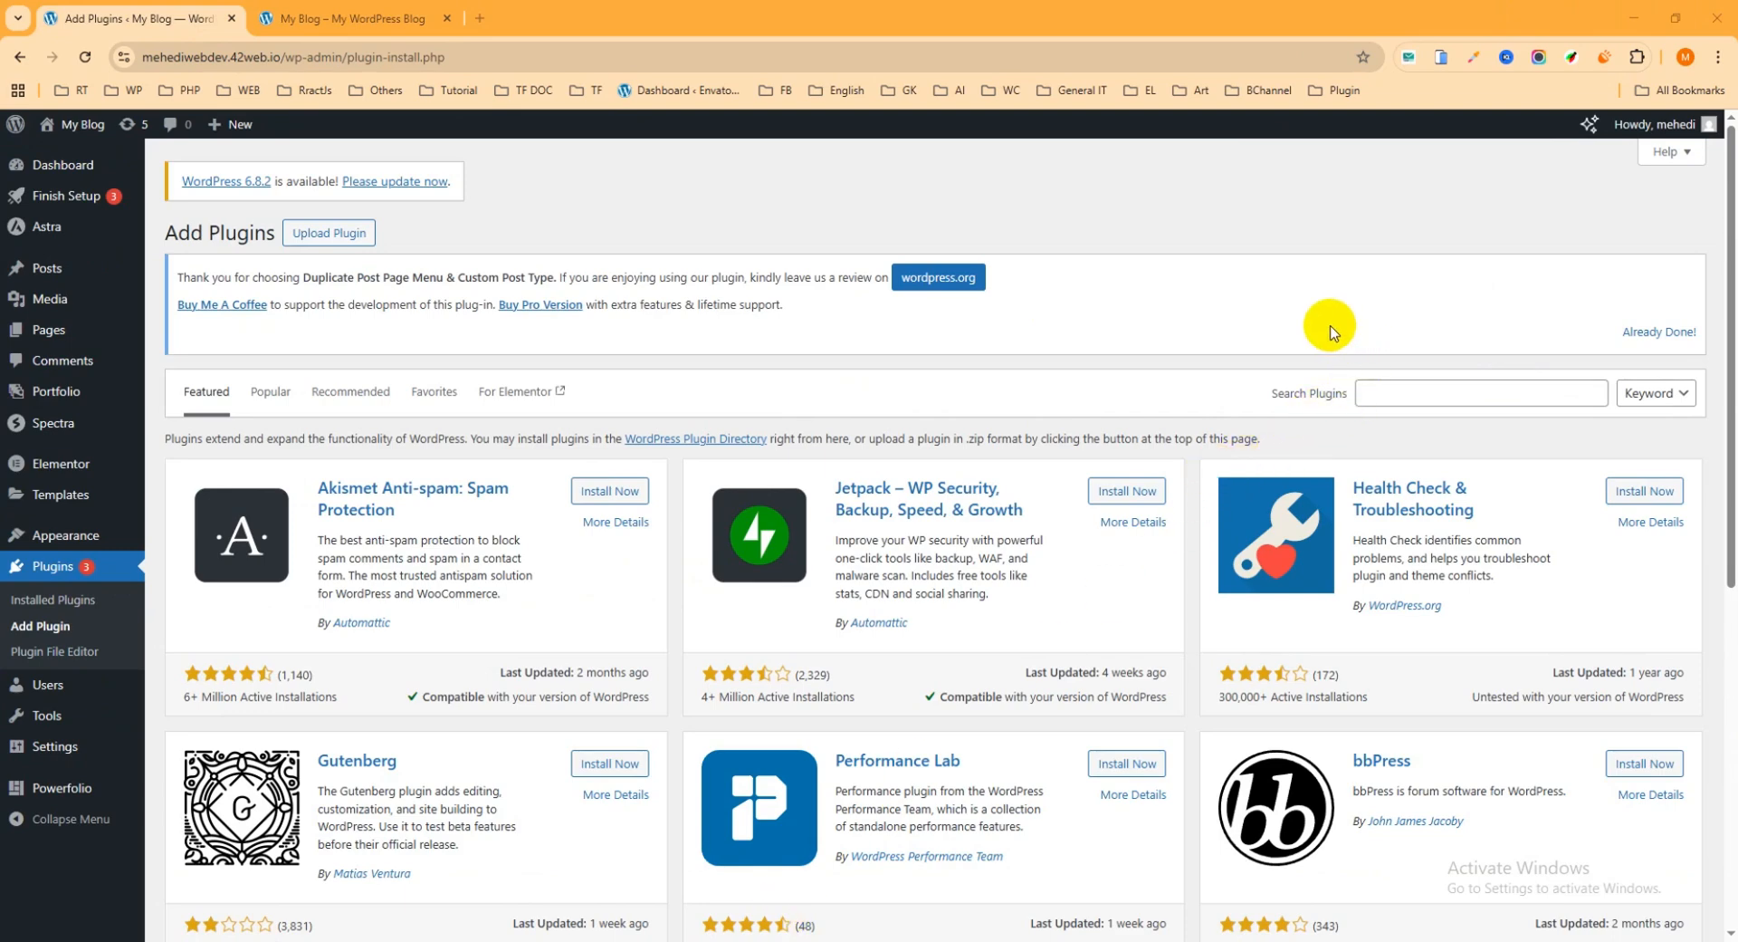
click(1404, 390)
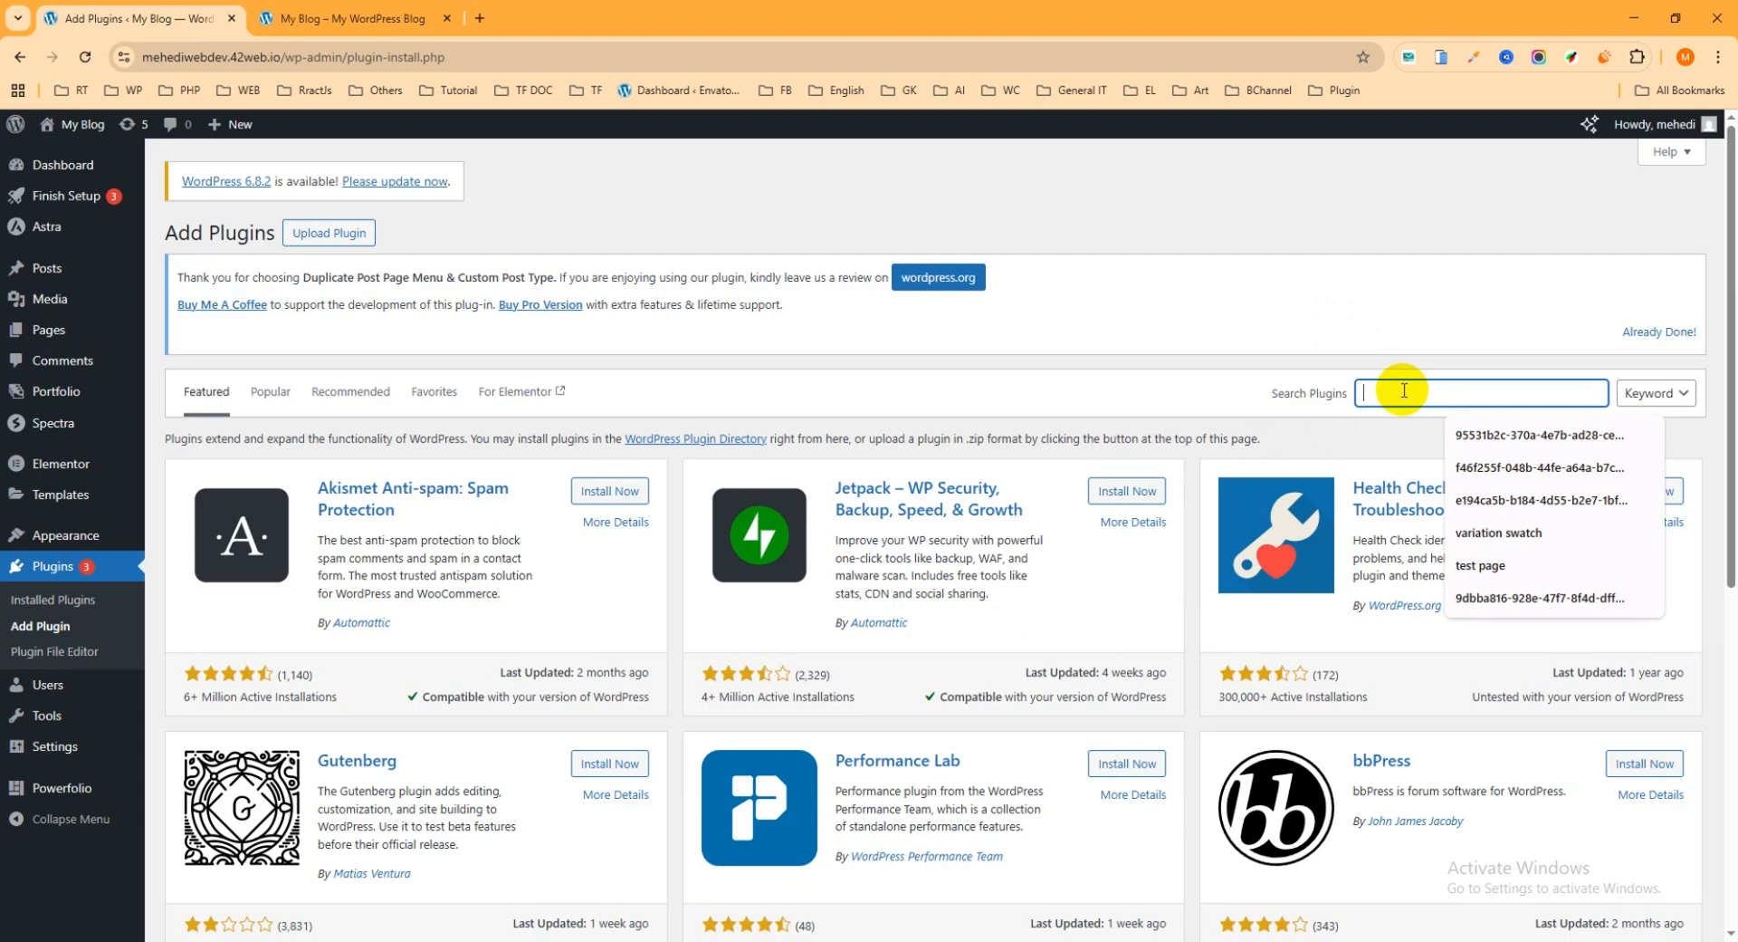
text(unlimited elements f)
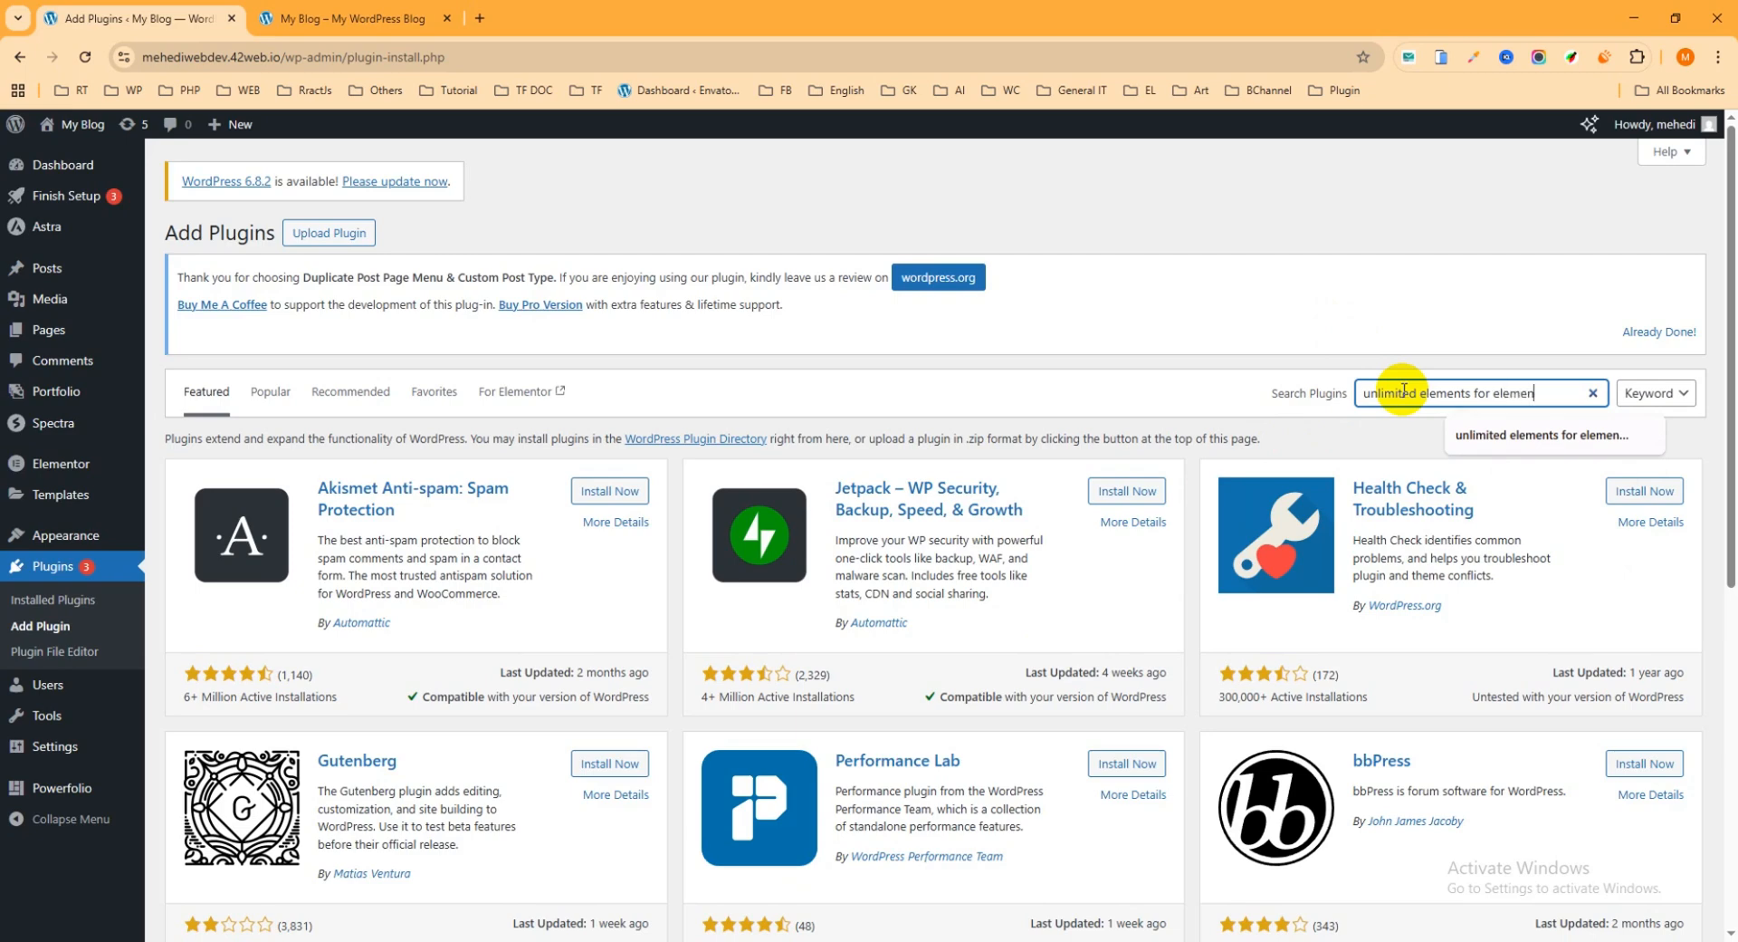
text(or)
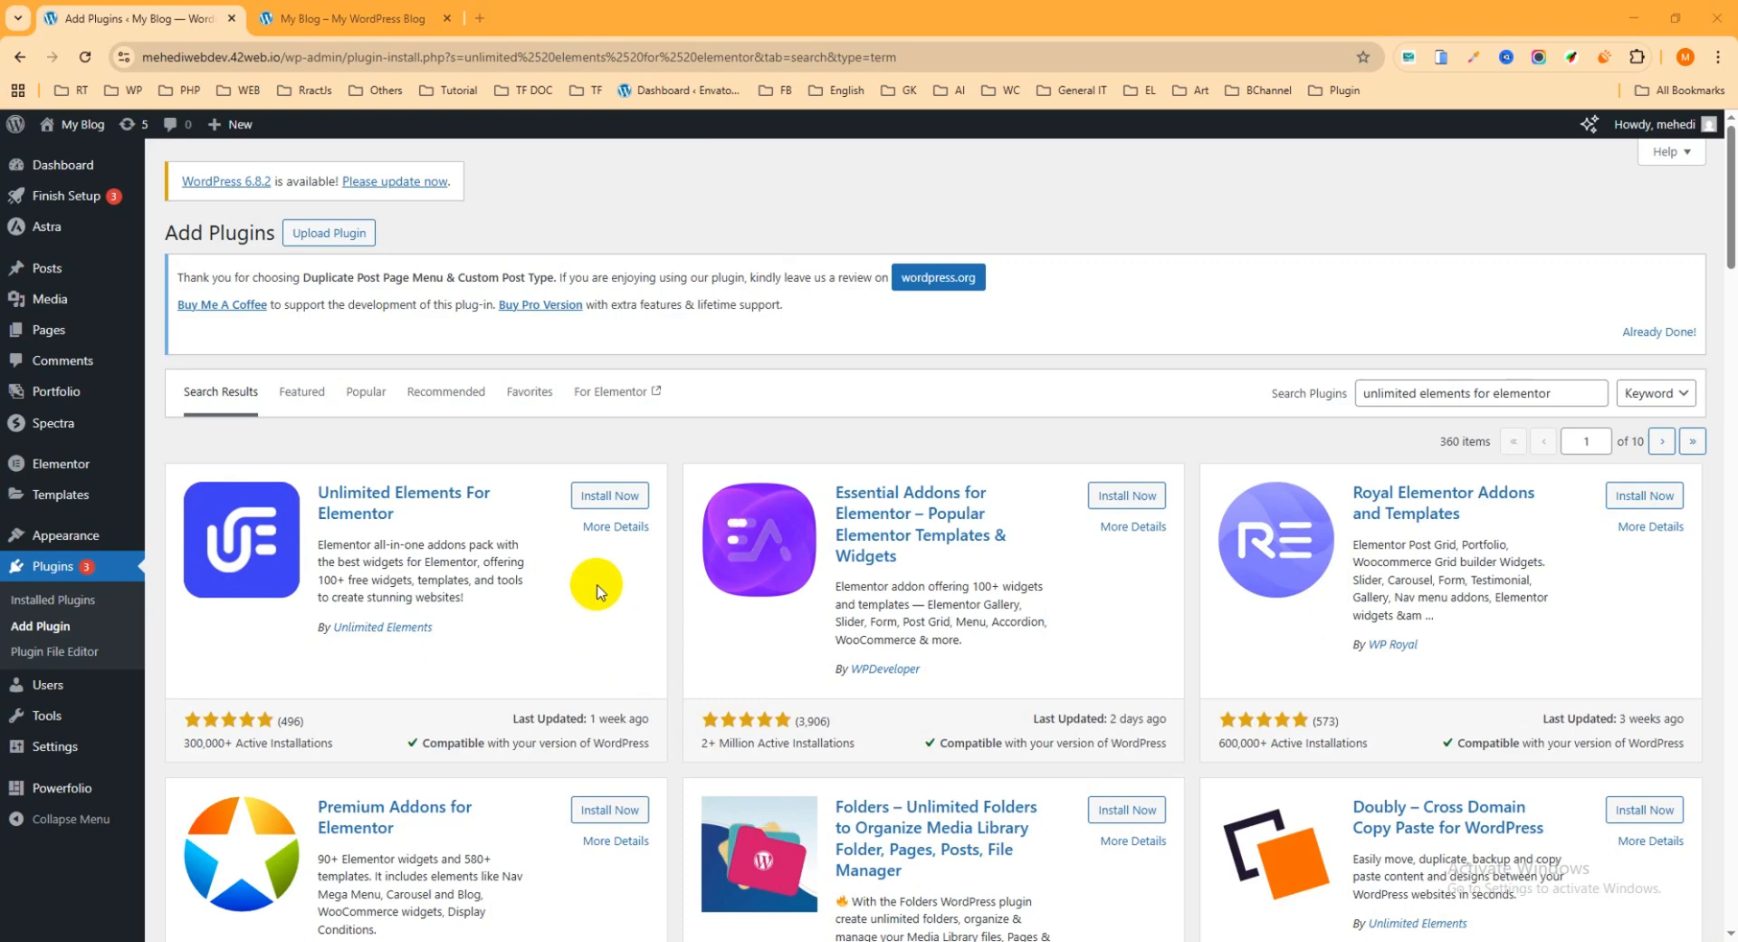
click(612, 501)
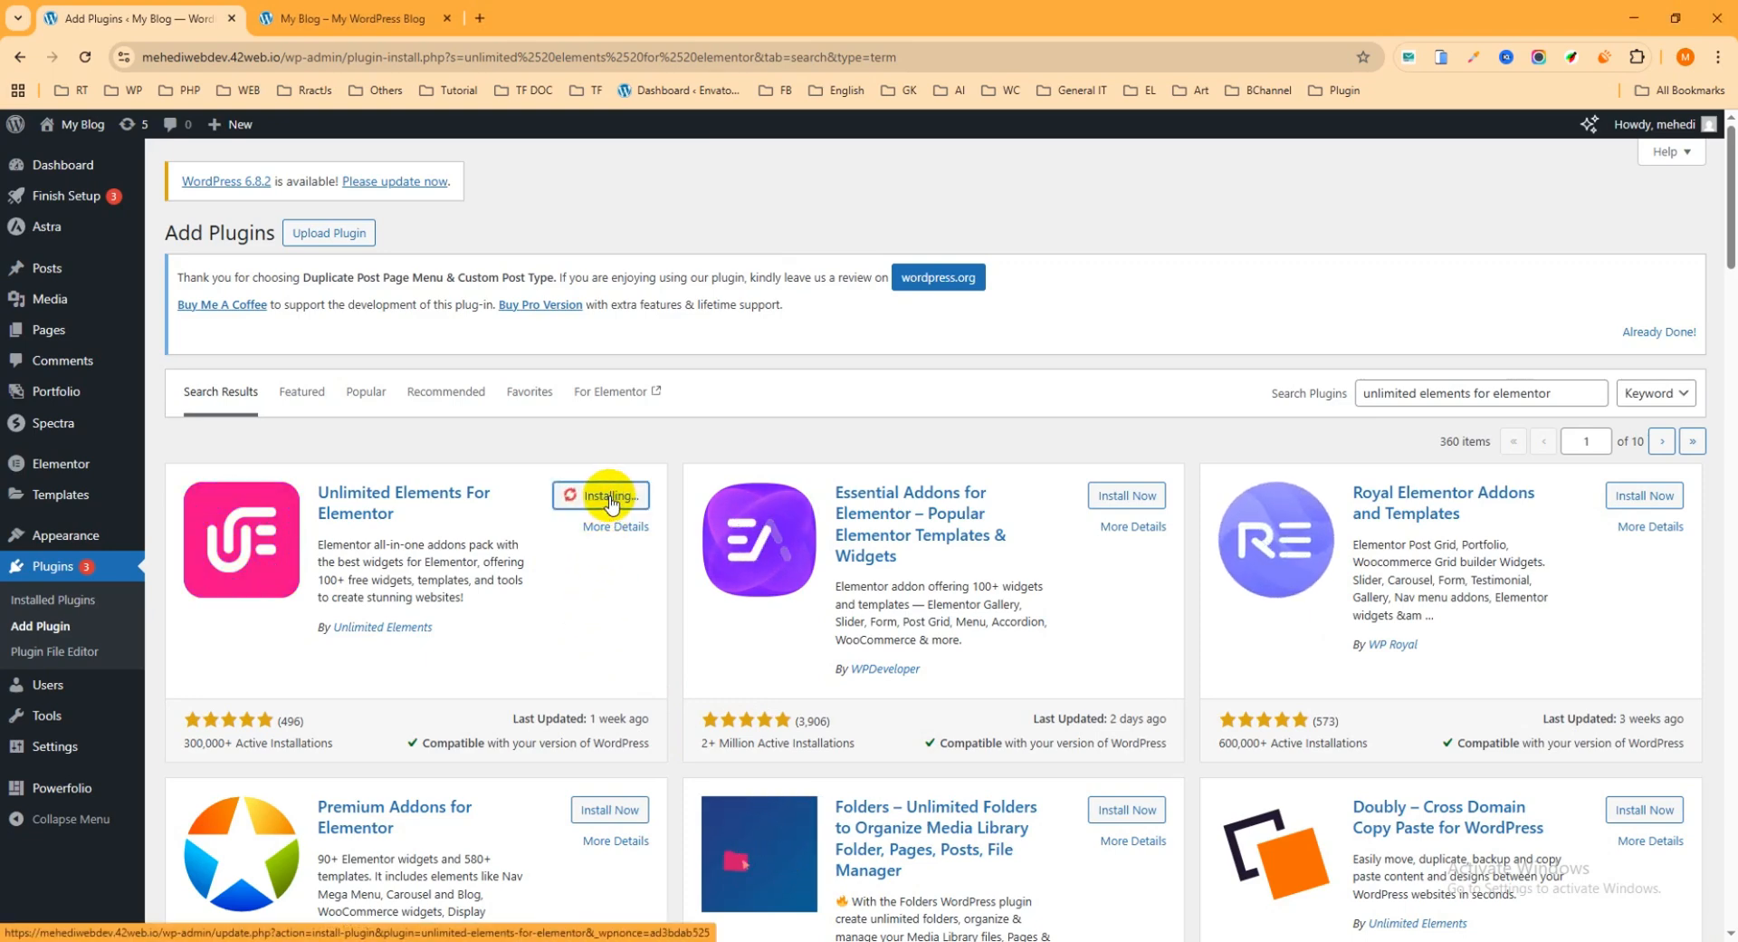
click(621, 502)
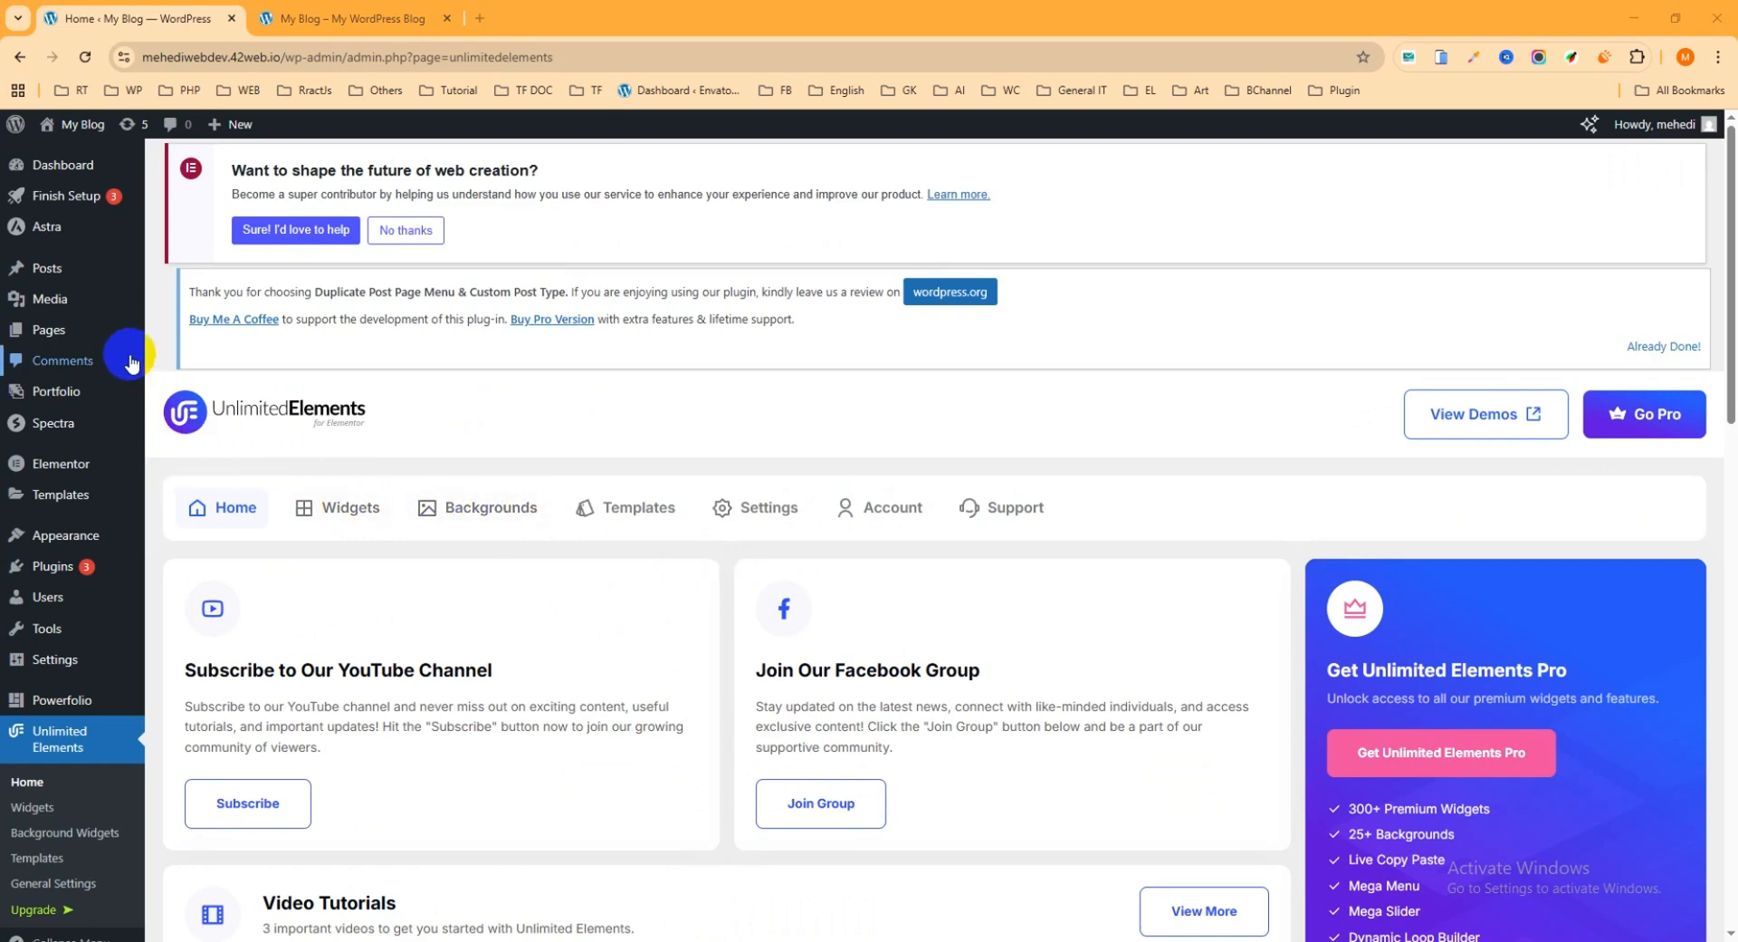
Step: Open the Unlimited Elements widget library and look through its widget categories
scroll(126, 367, down, 2)
mouse_move(120, 445)
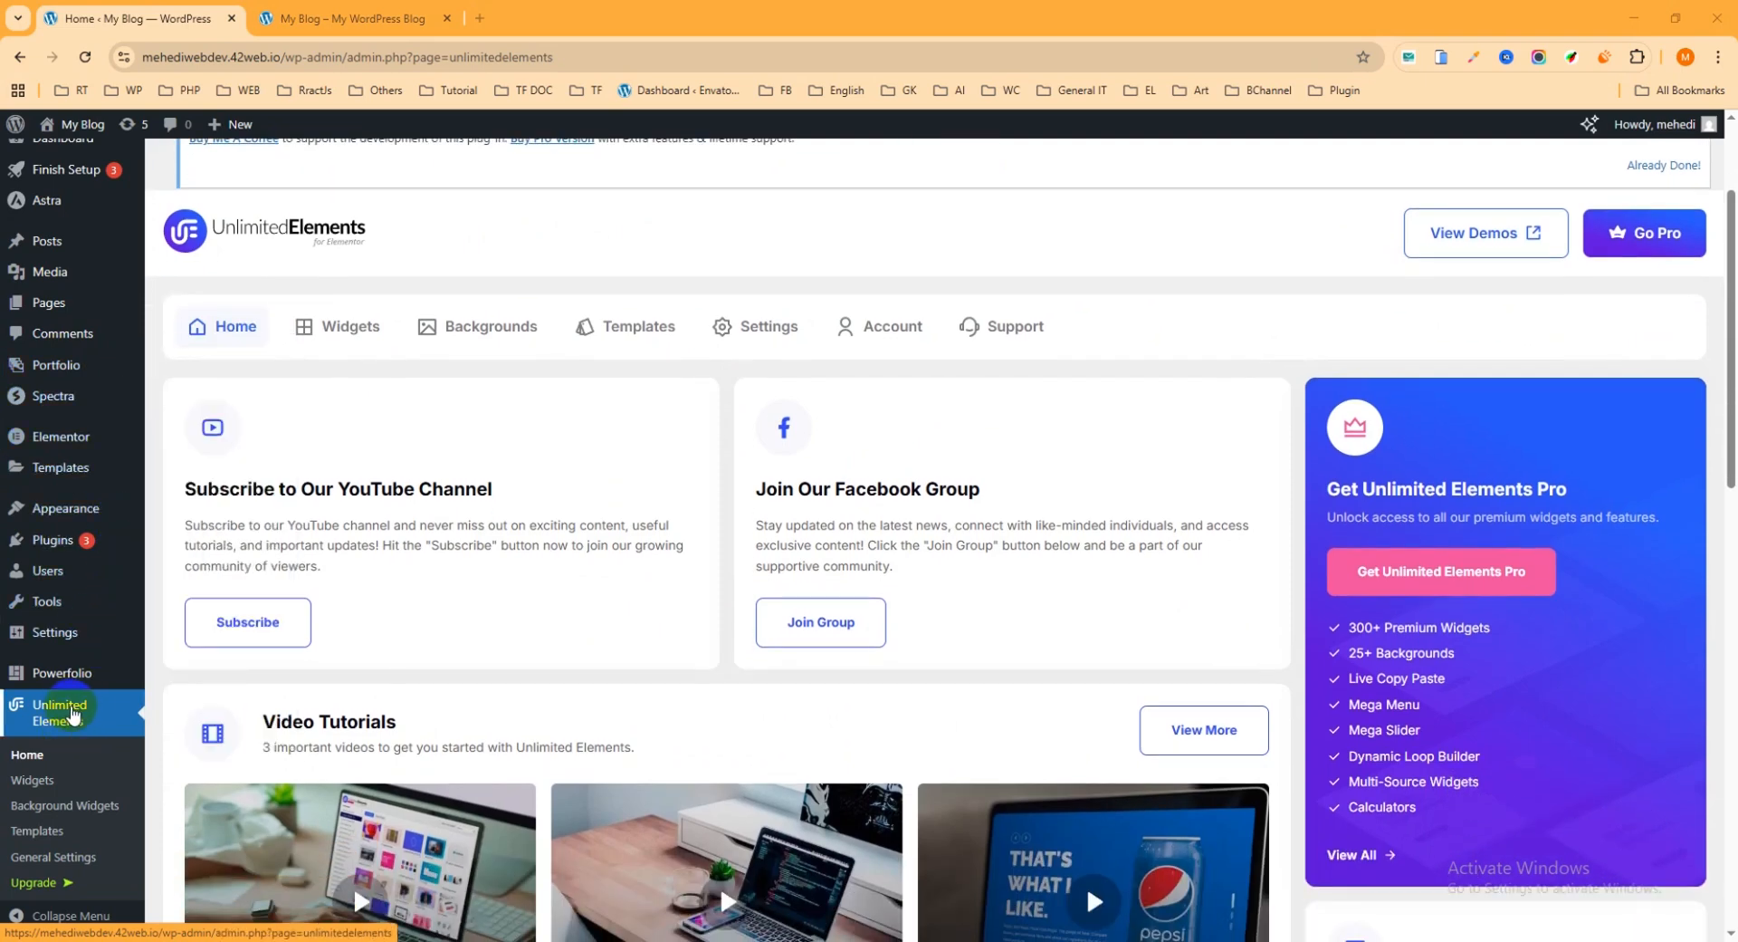
click(69, 718)
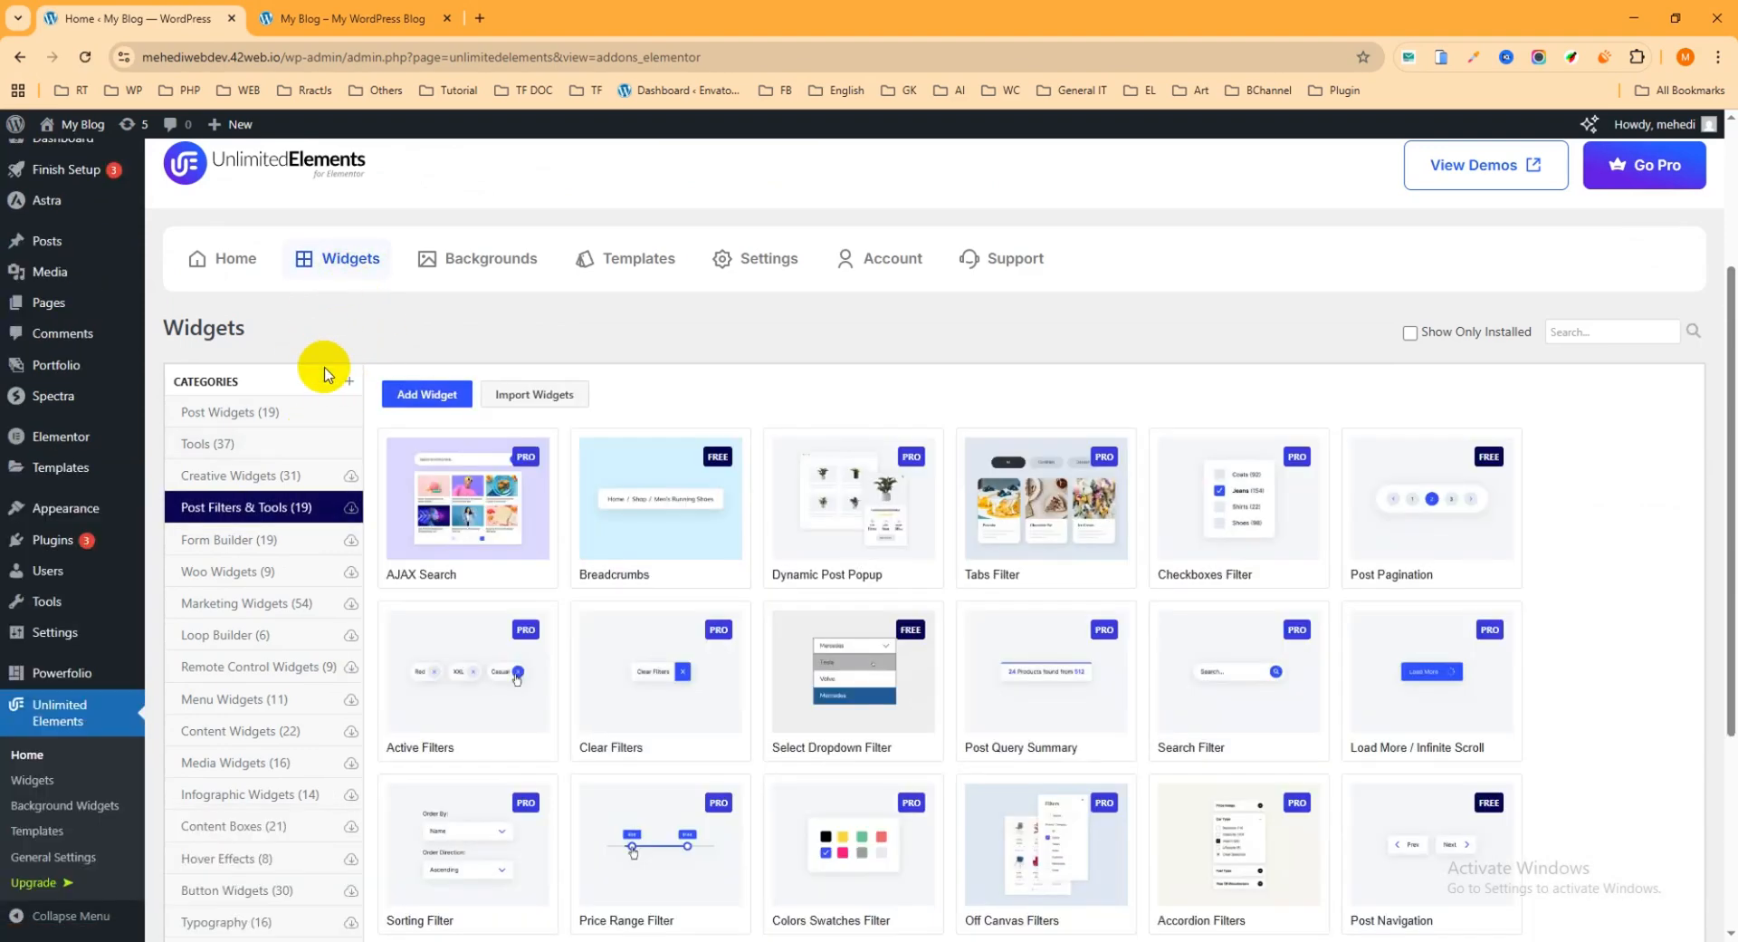
scroll(272, 349, down, 1)
scroll(271, 350, up, 2)
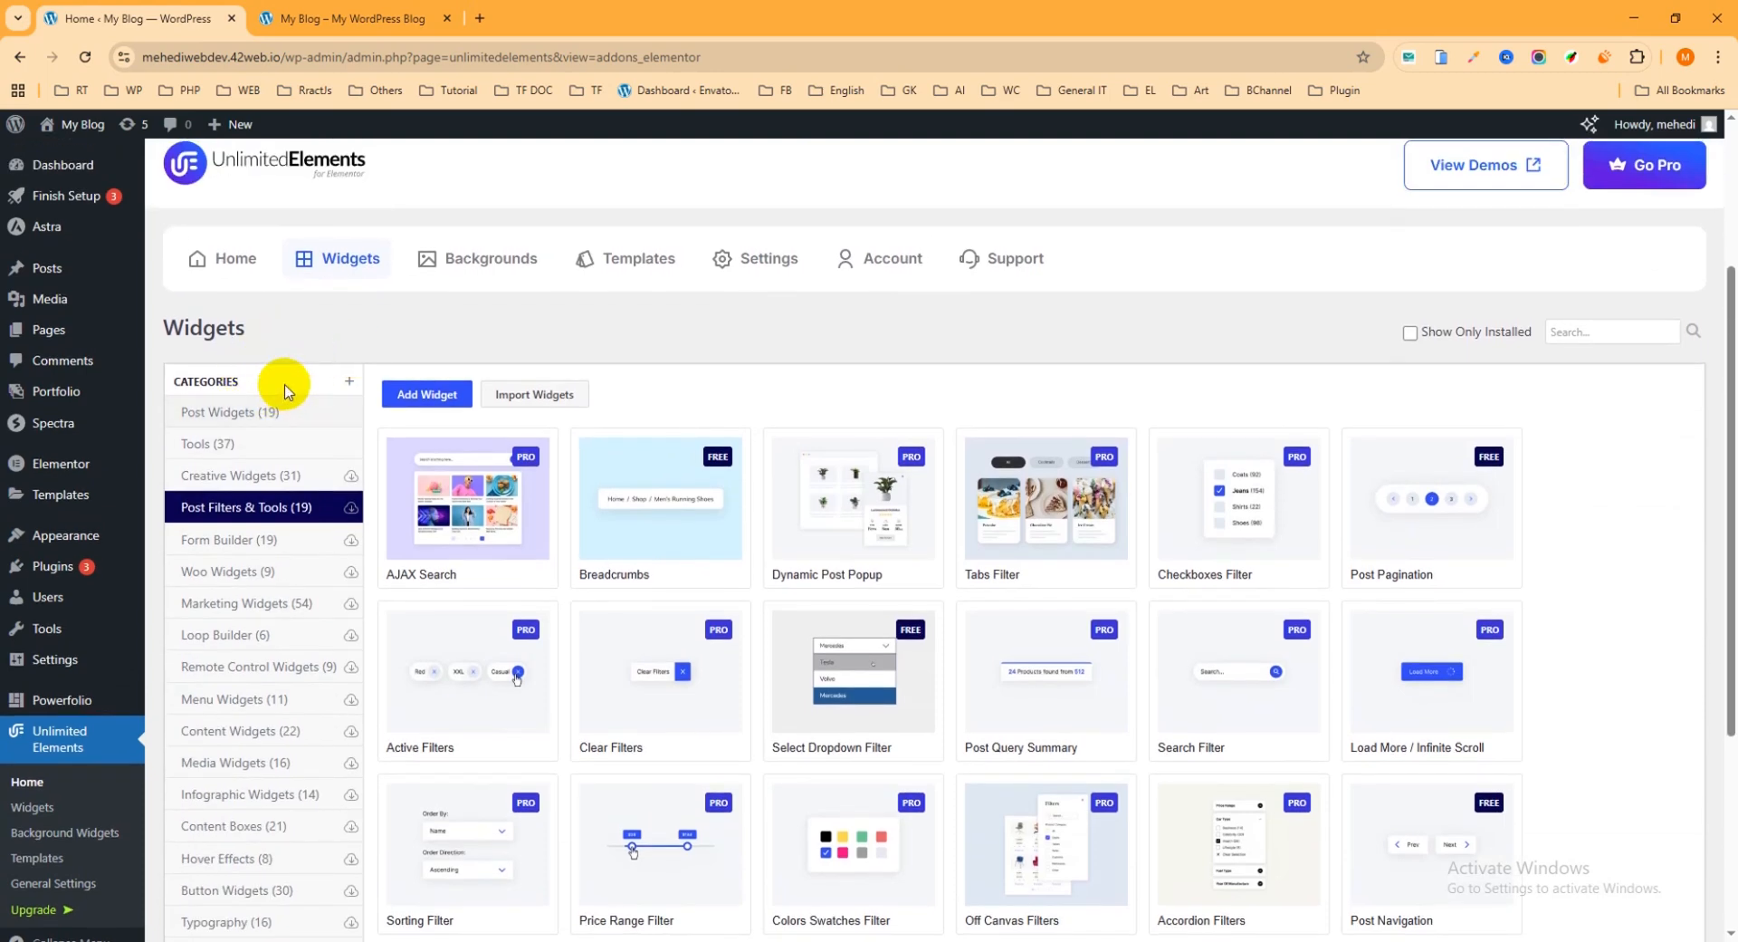
scroll(246, 430, down, 2)
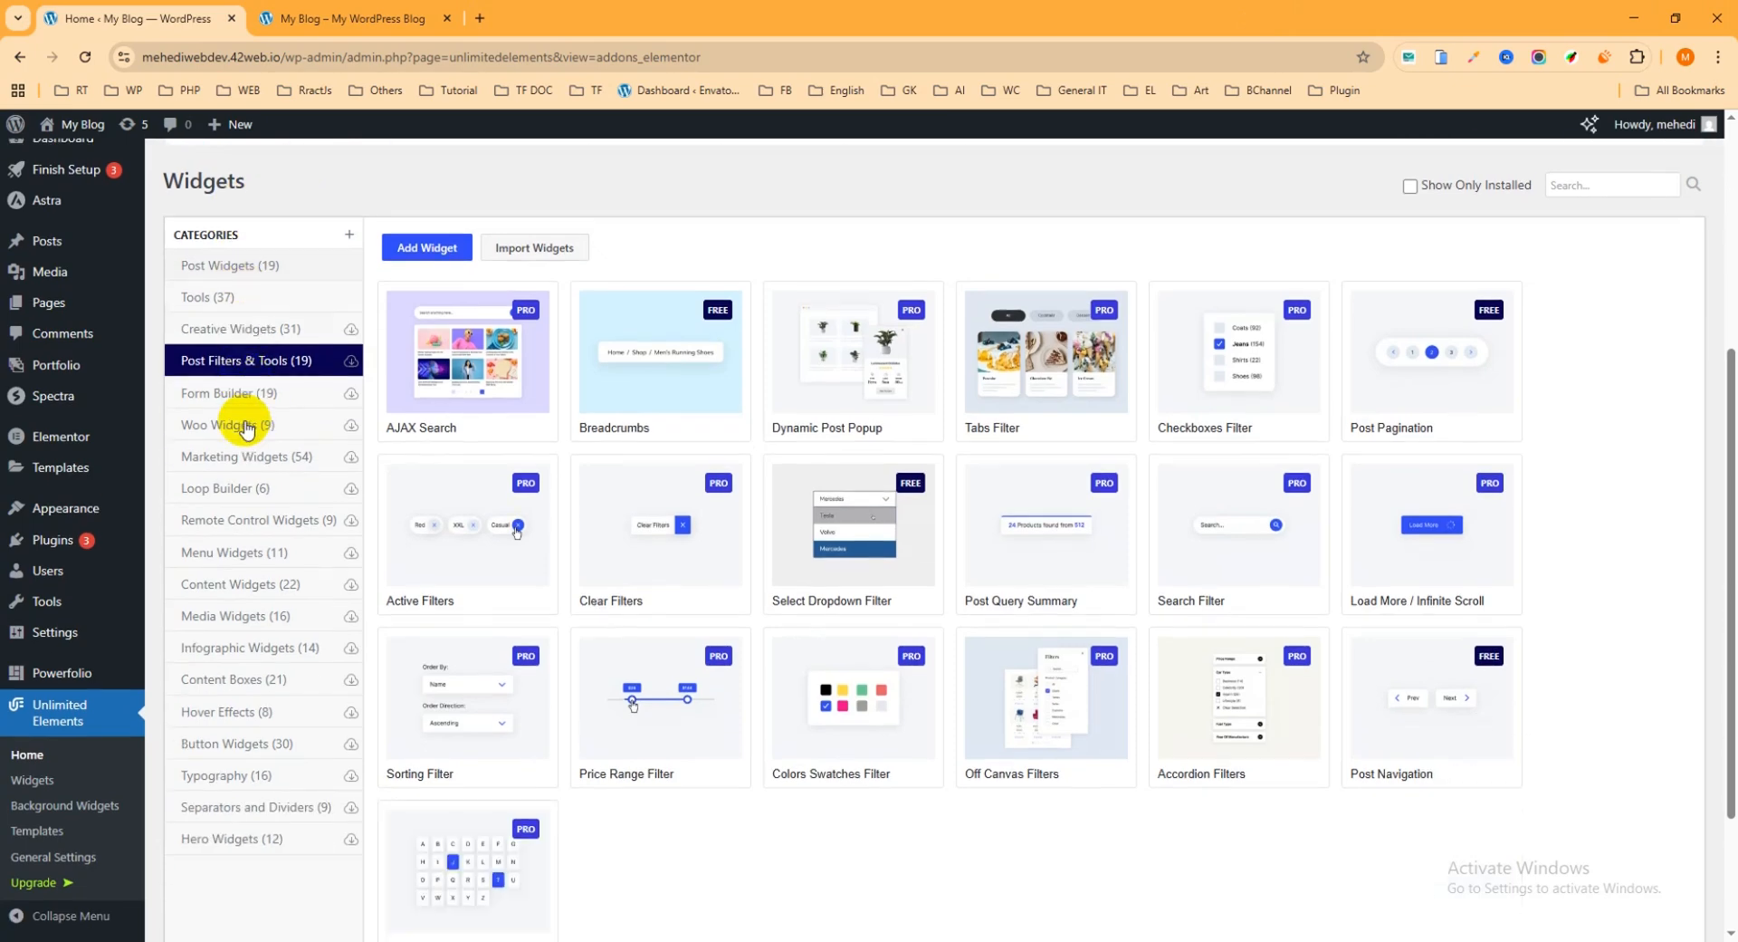
scroll(247, 430, down, 3)
scroll(299, 683, up, 3)
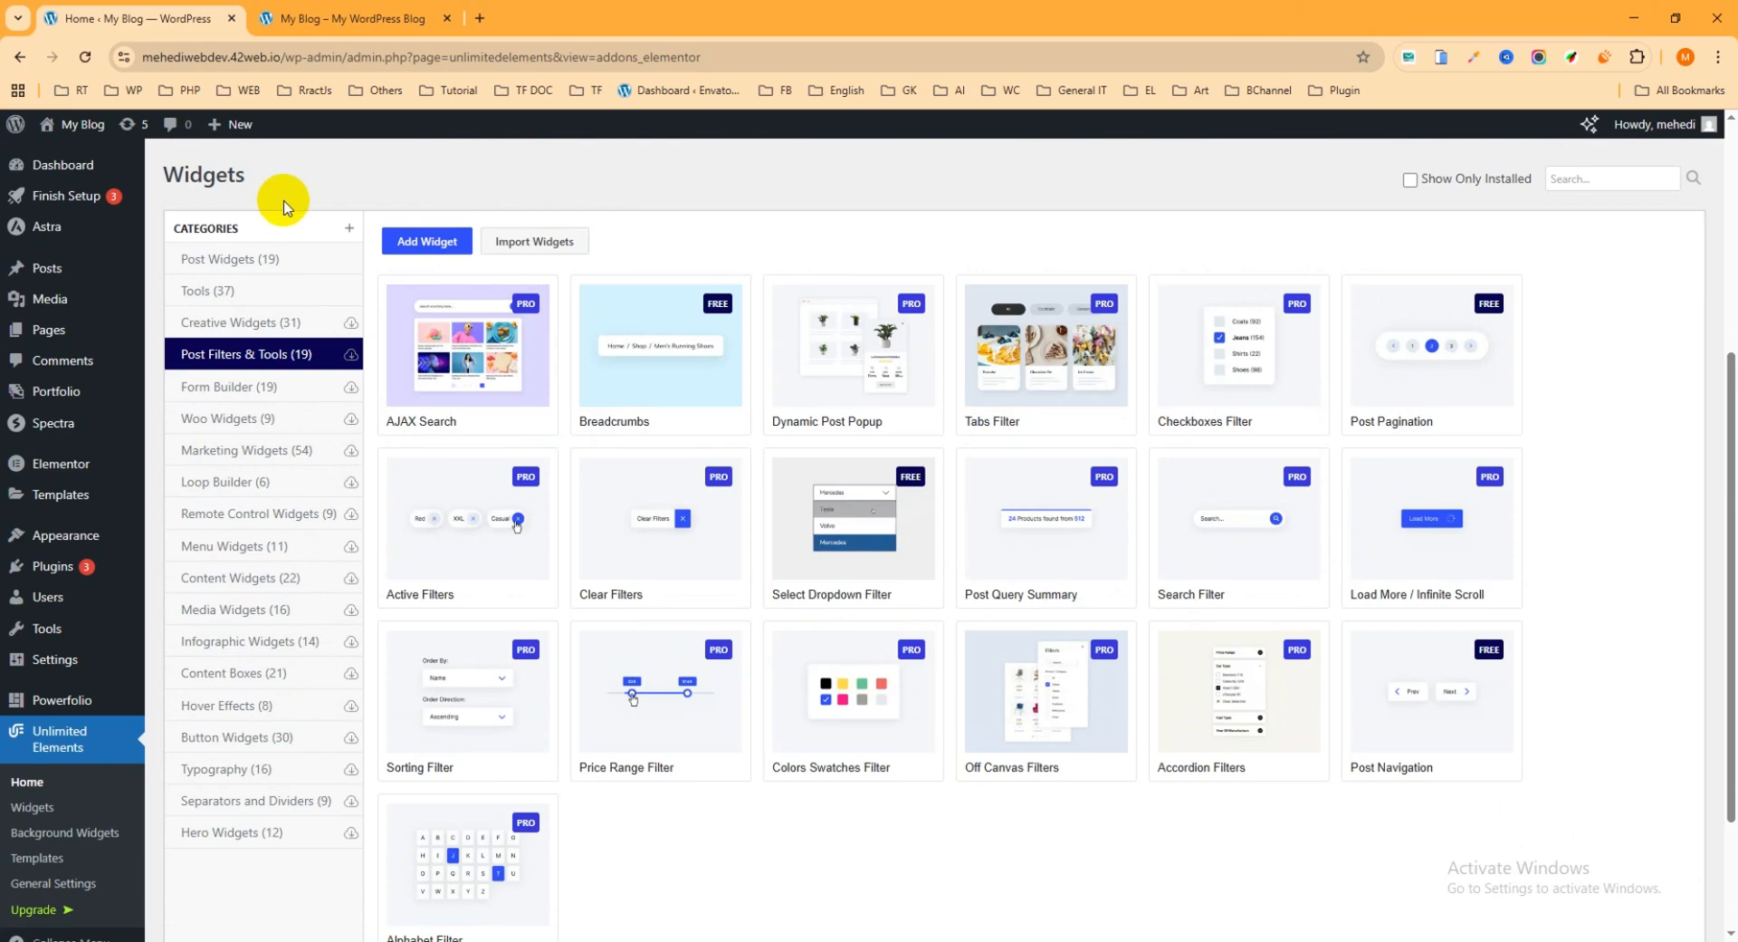
Step: Display the Post Widgets category and look over which of its widgets are free or Pro
click(233, 266)
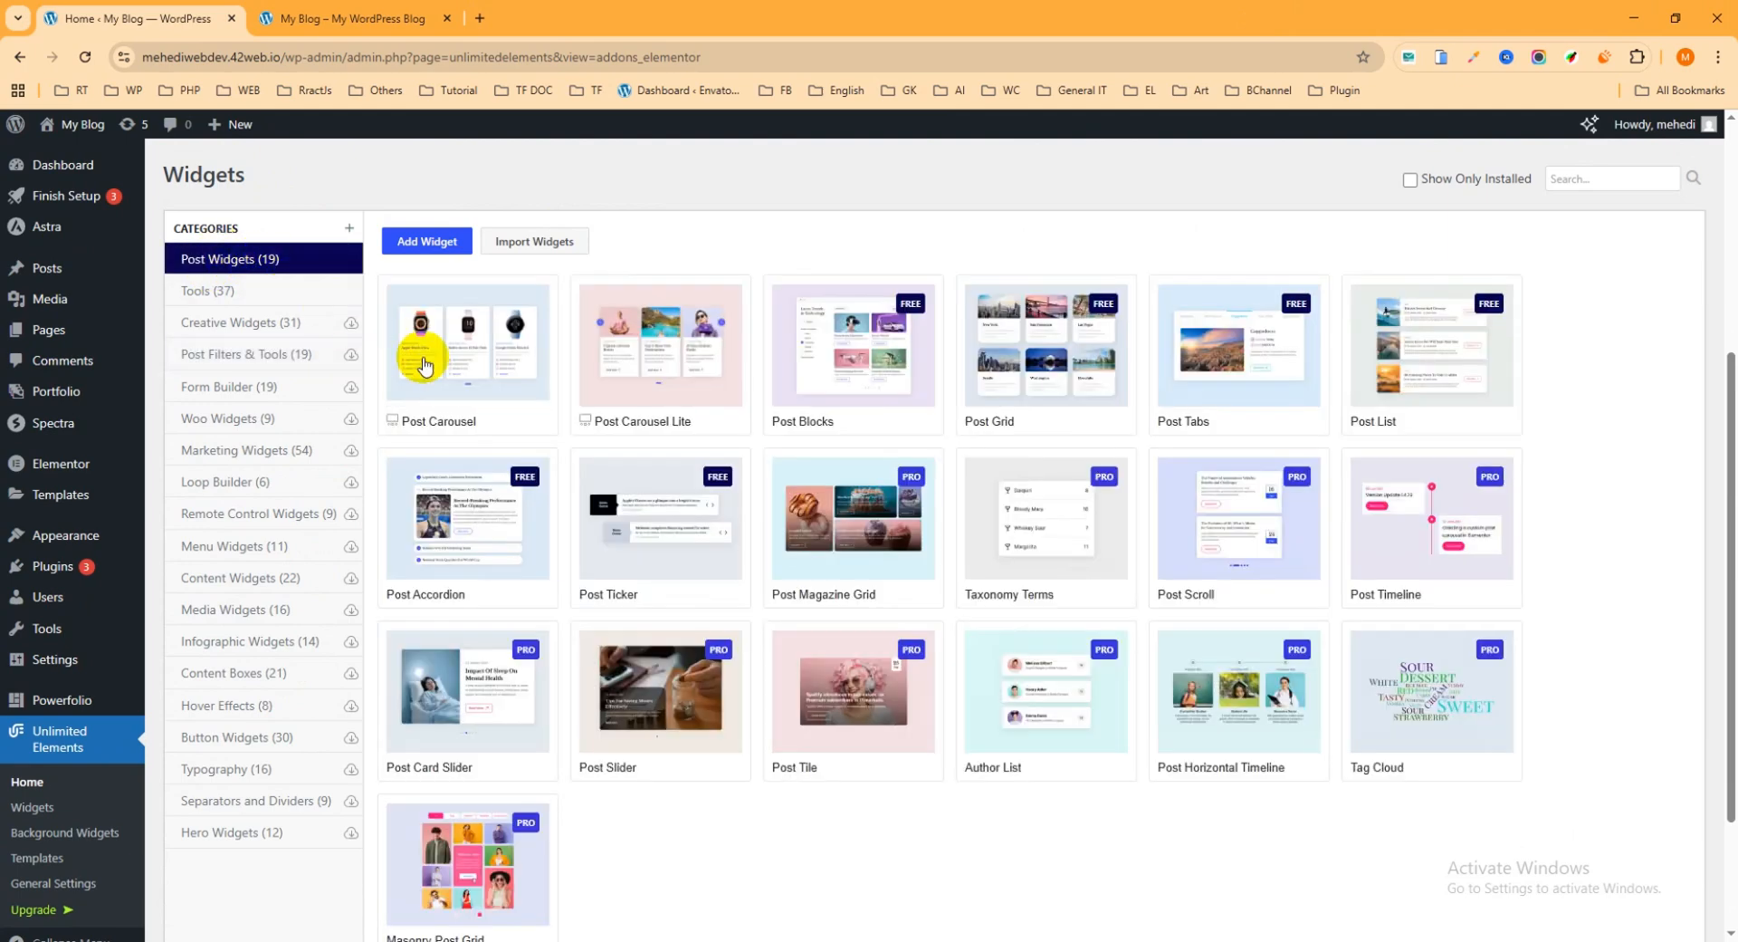
mouse_move(531, 398)
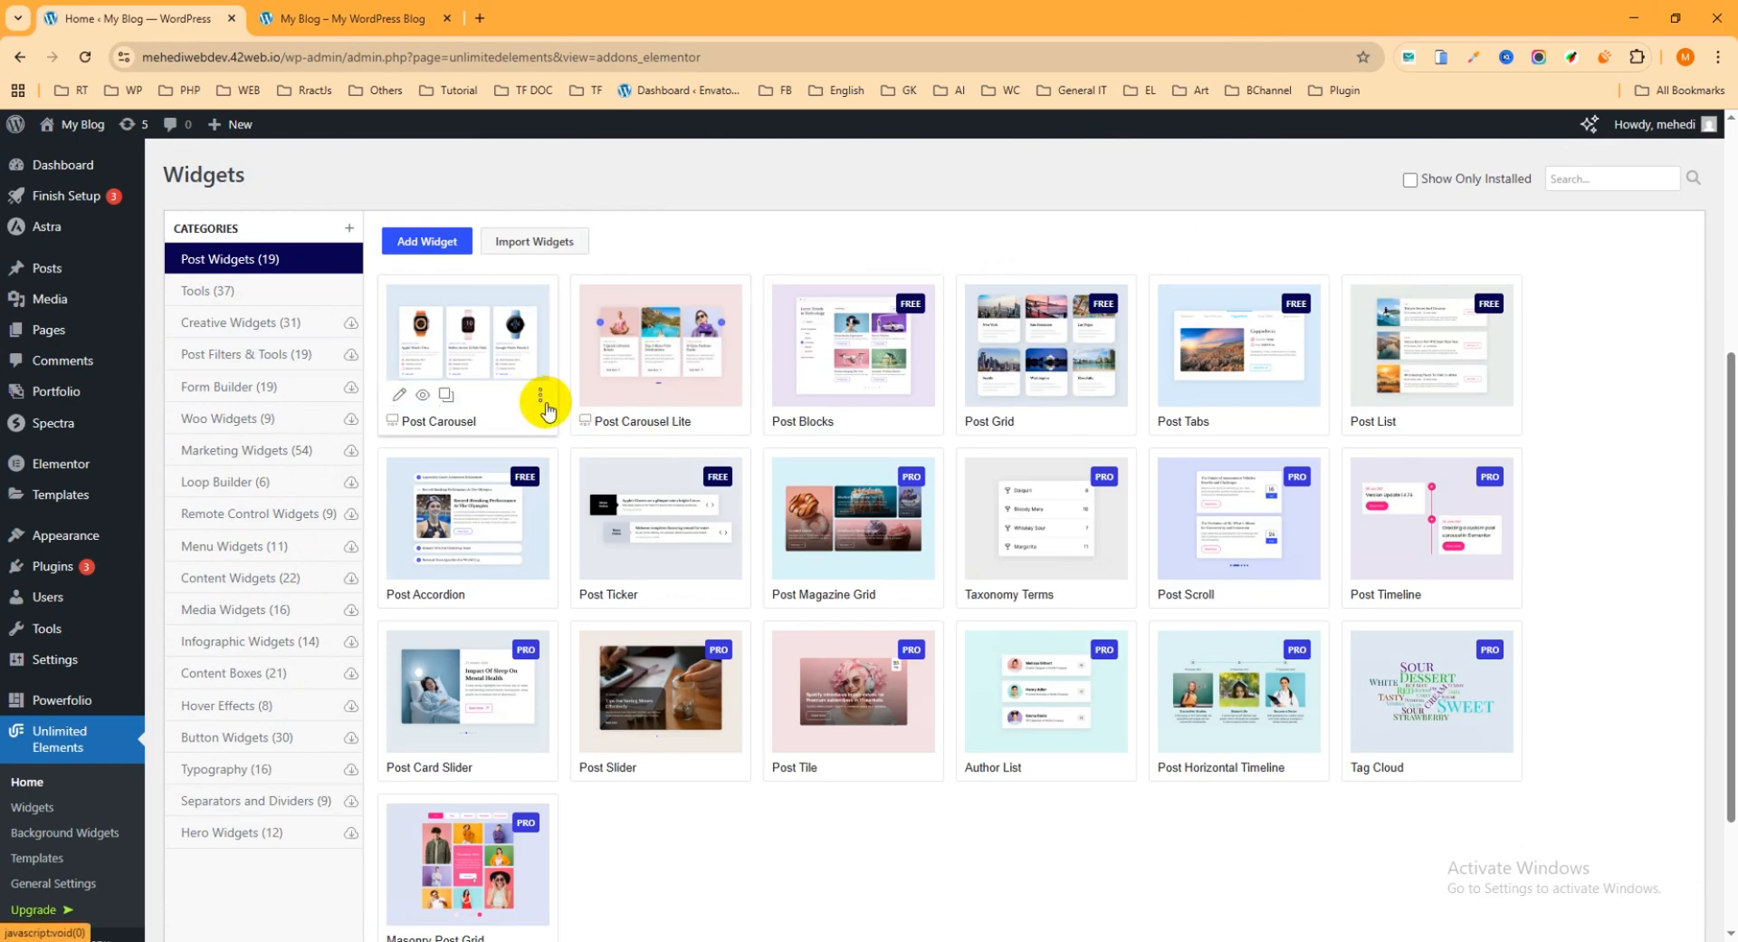
mouse_move(1252, 415)
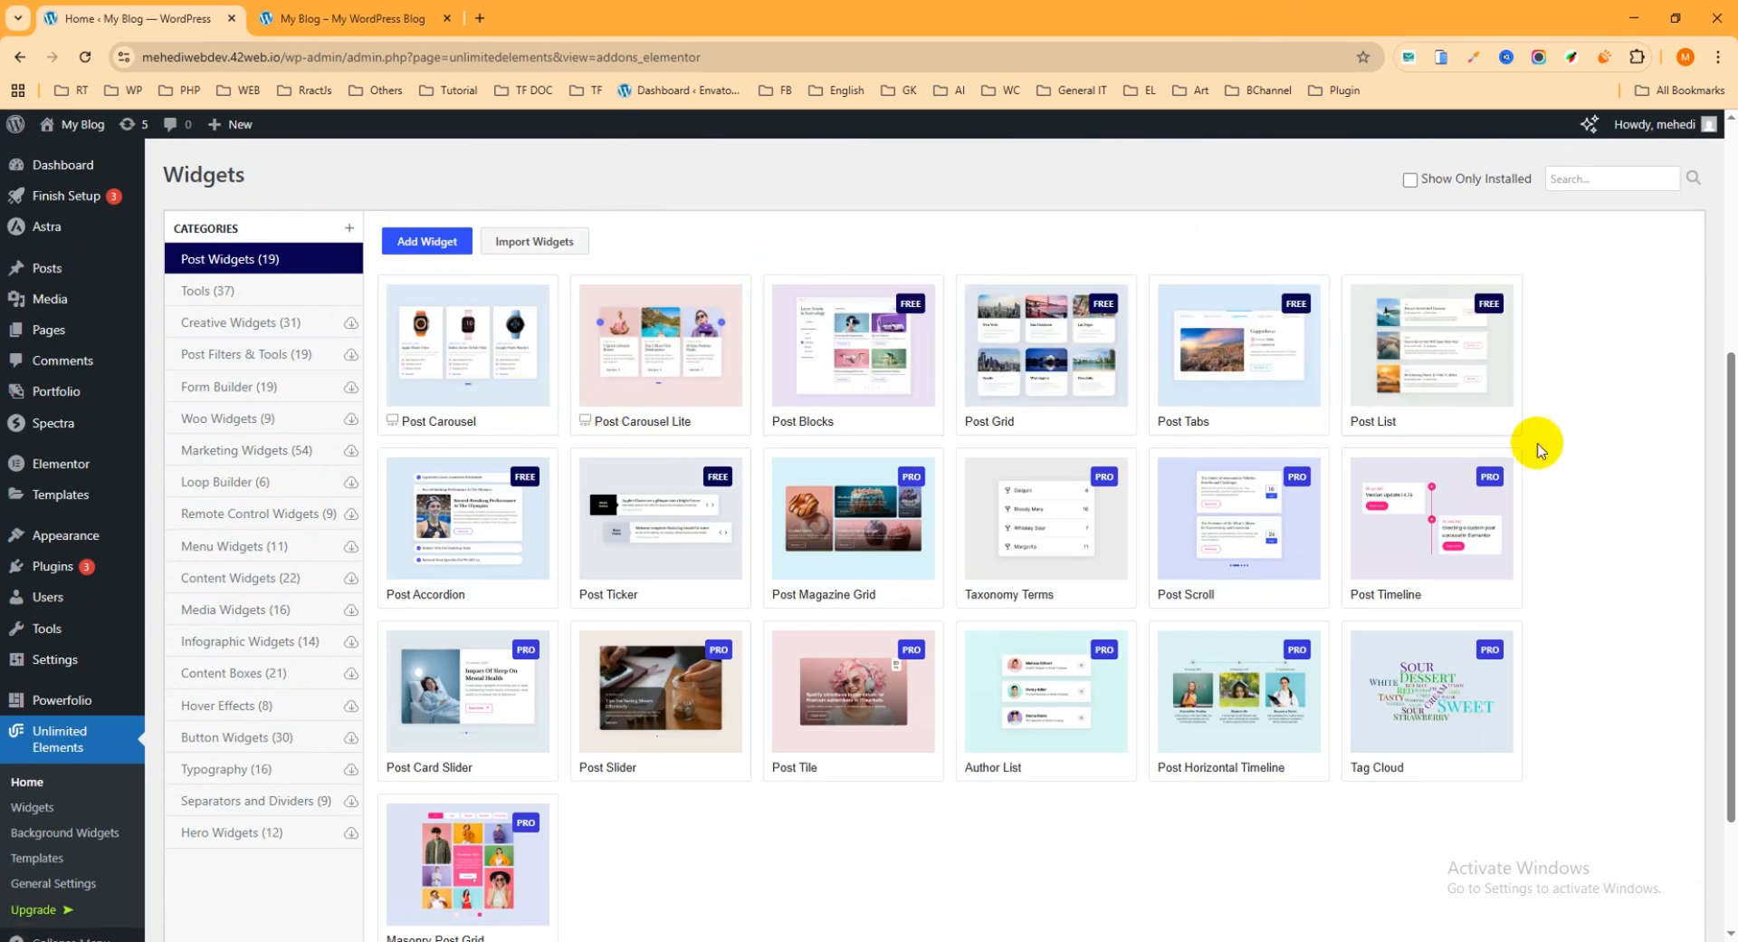
mouse_move(1103, 725)
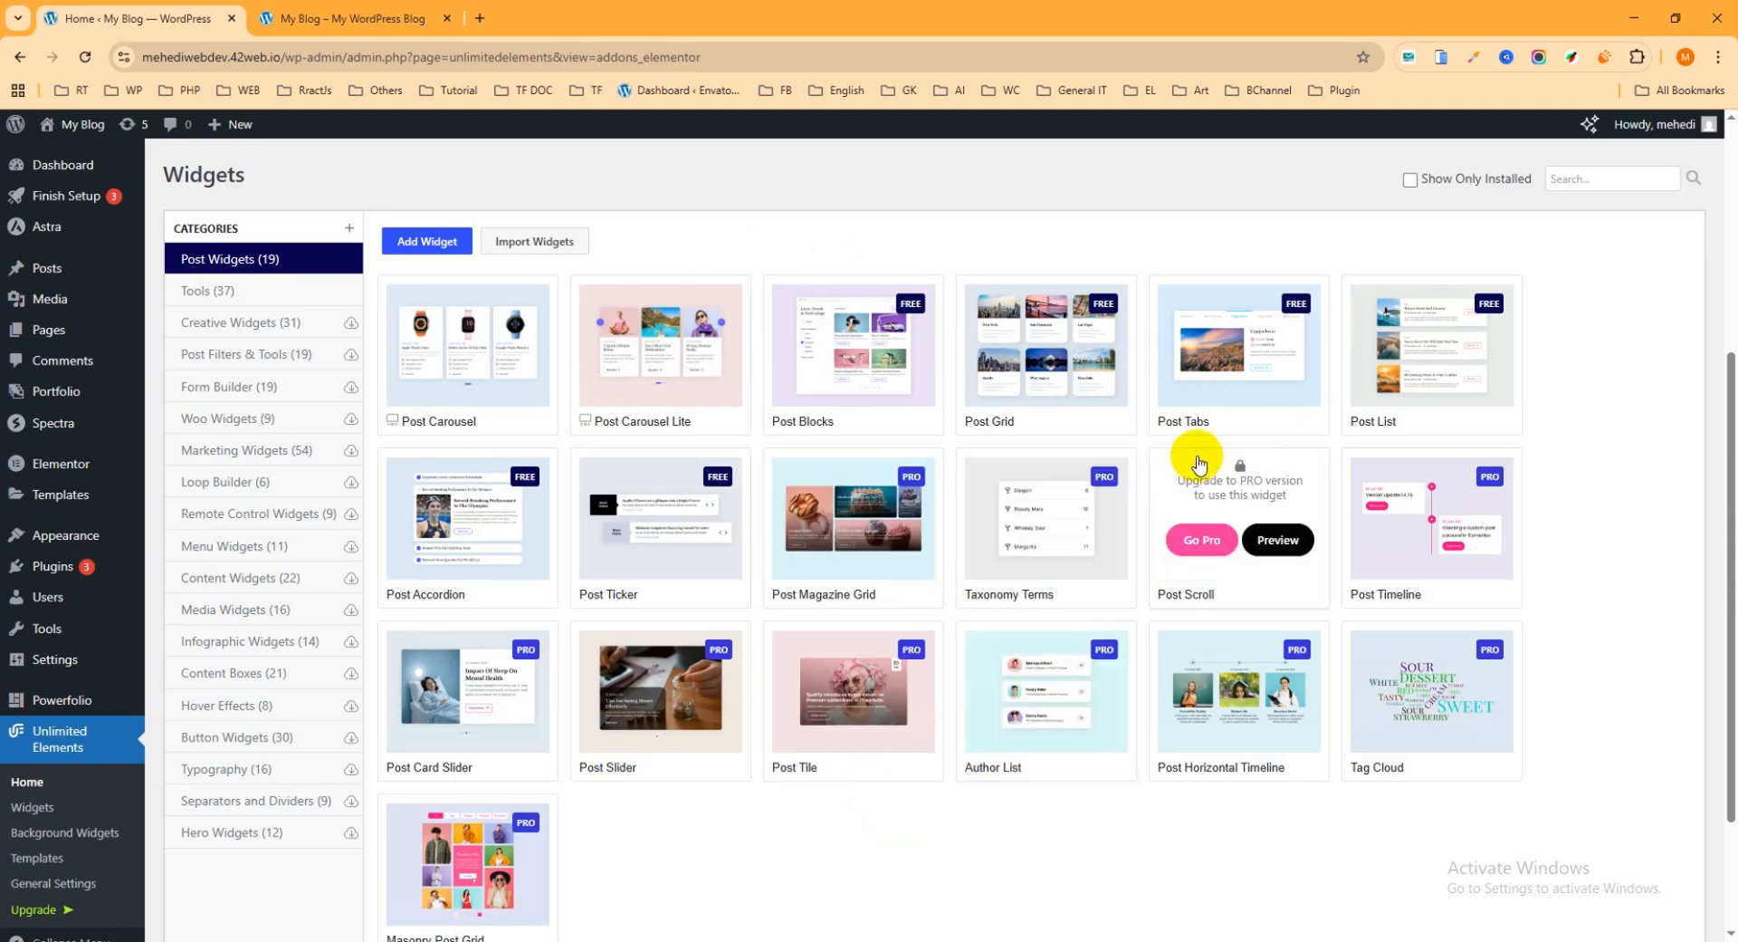
mouse_move(886, 371)
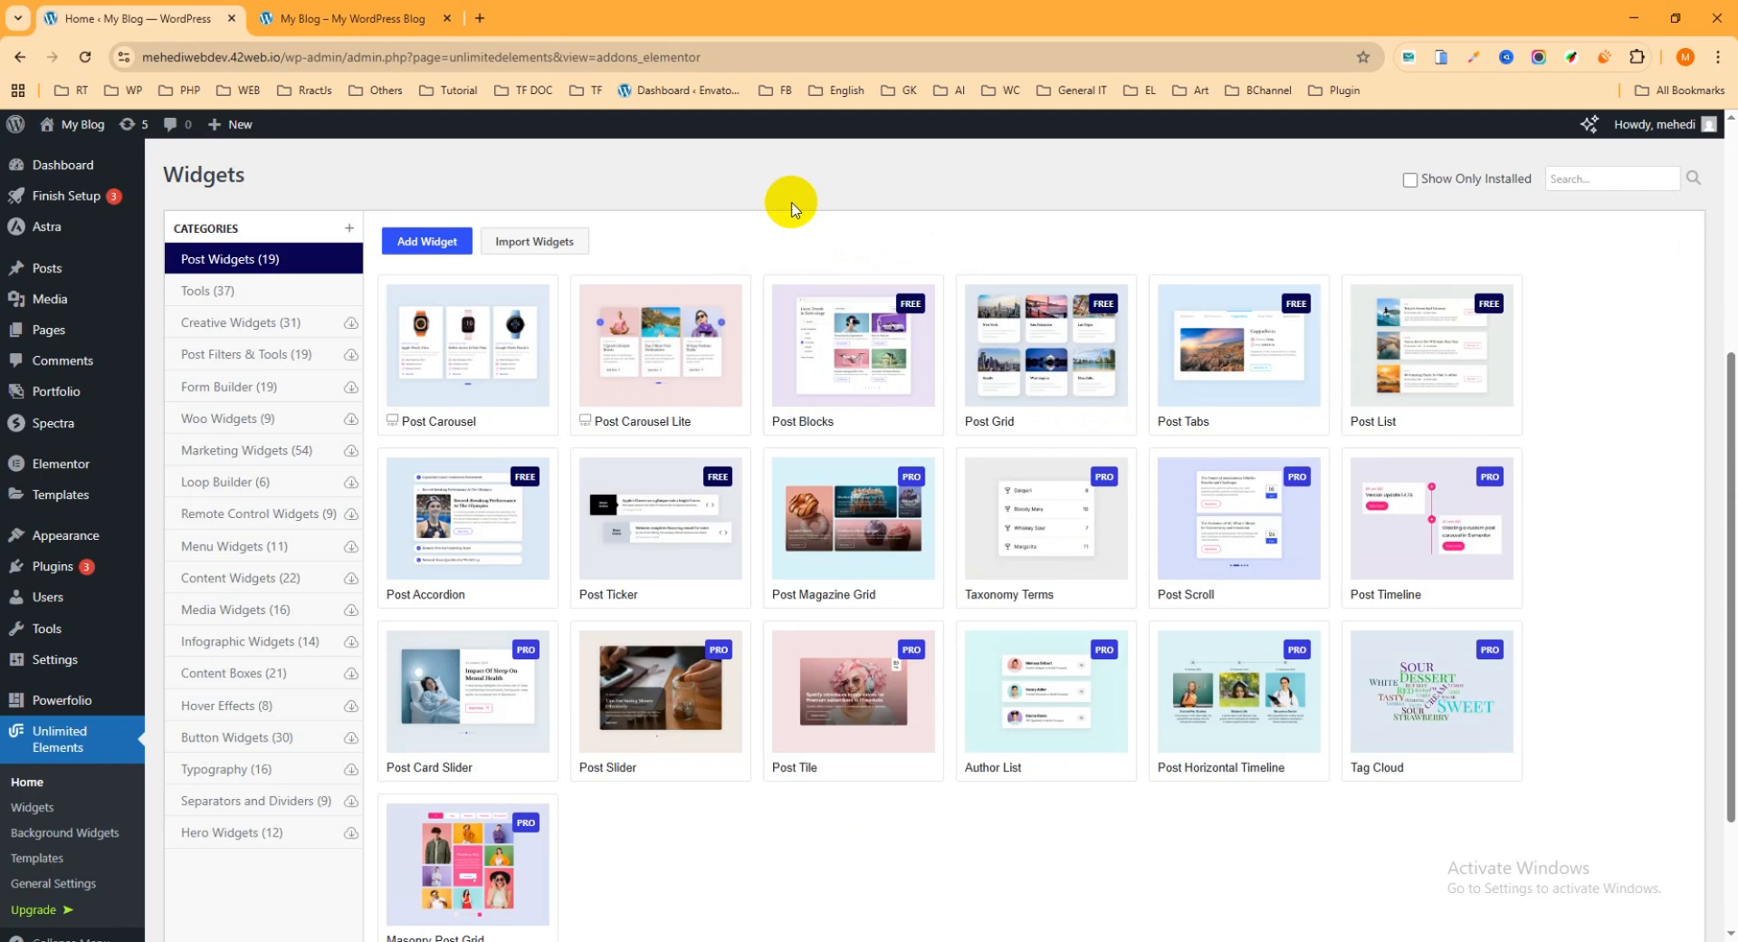
mouse_move(660, 364)
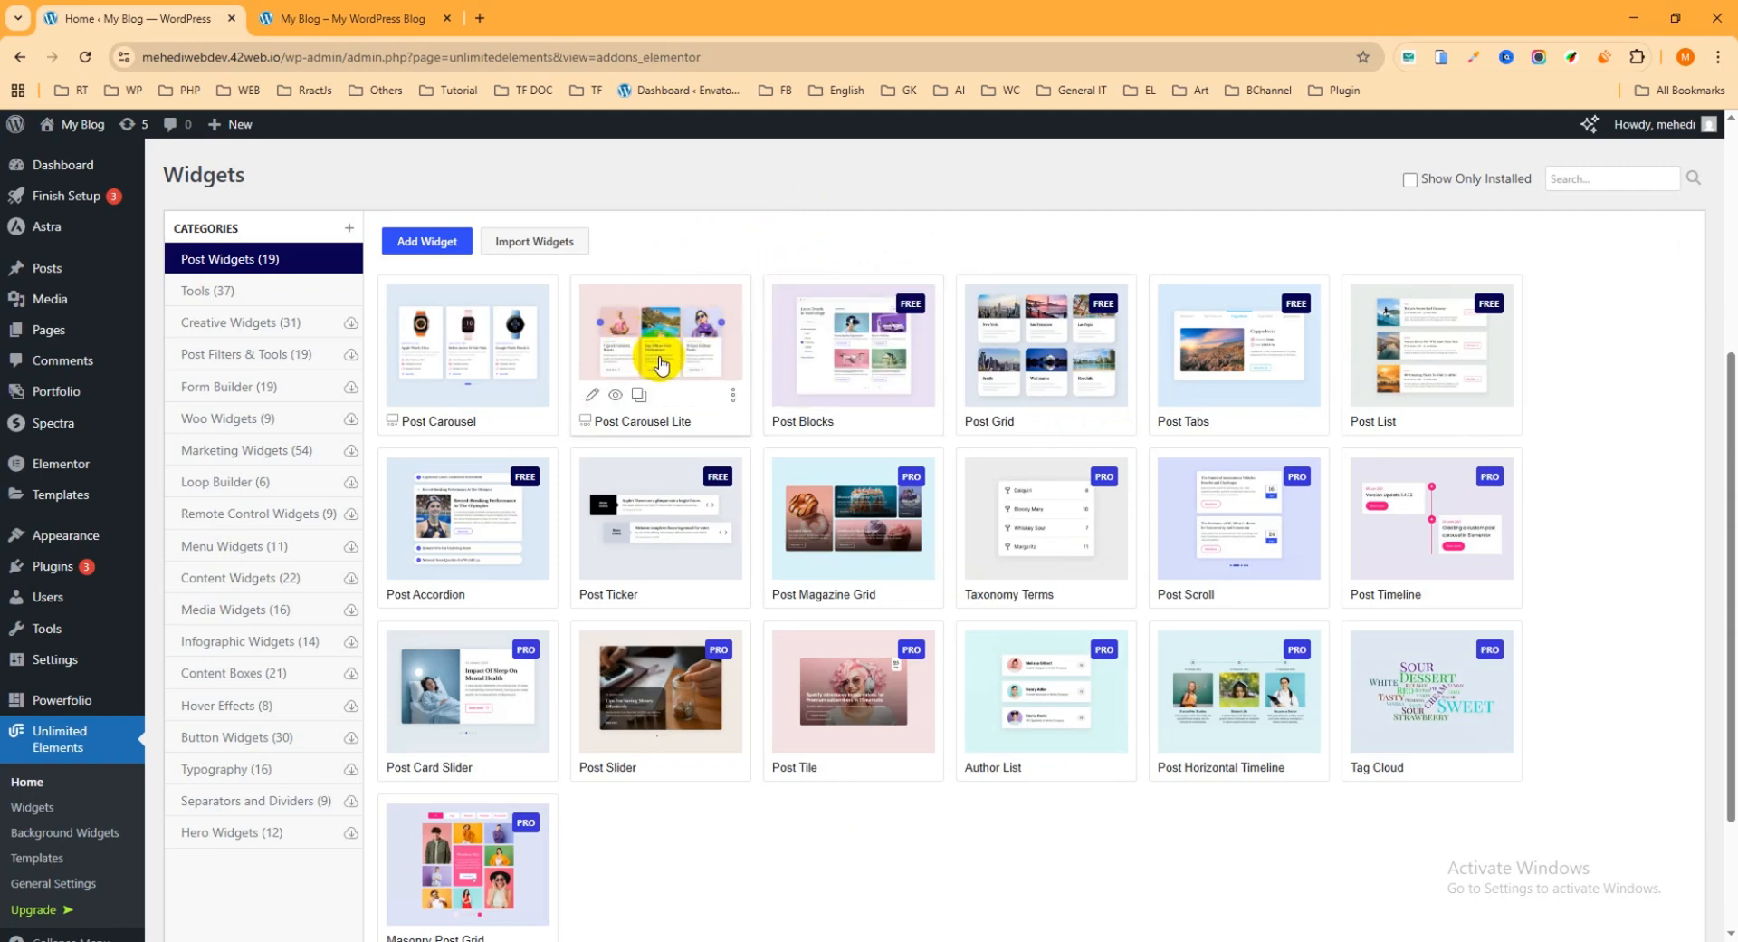
Step: Open the preview page of the free Post Grid widget and examine its demo and templates
mouse_move(983, 367)
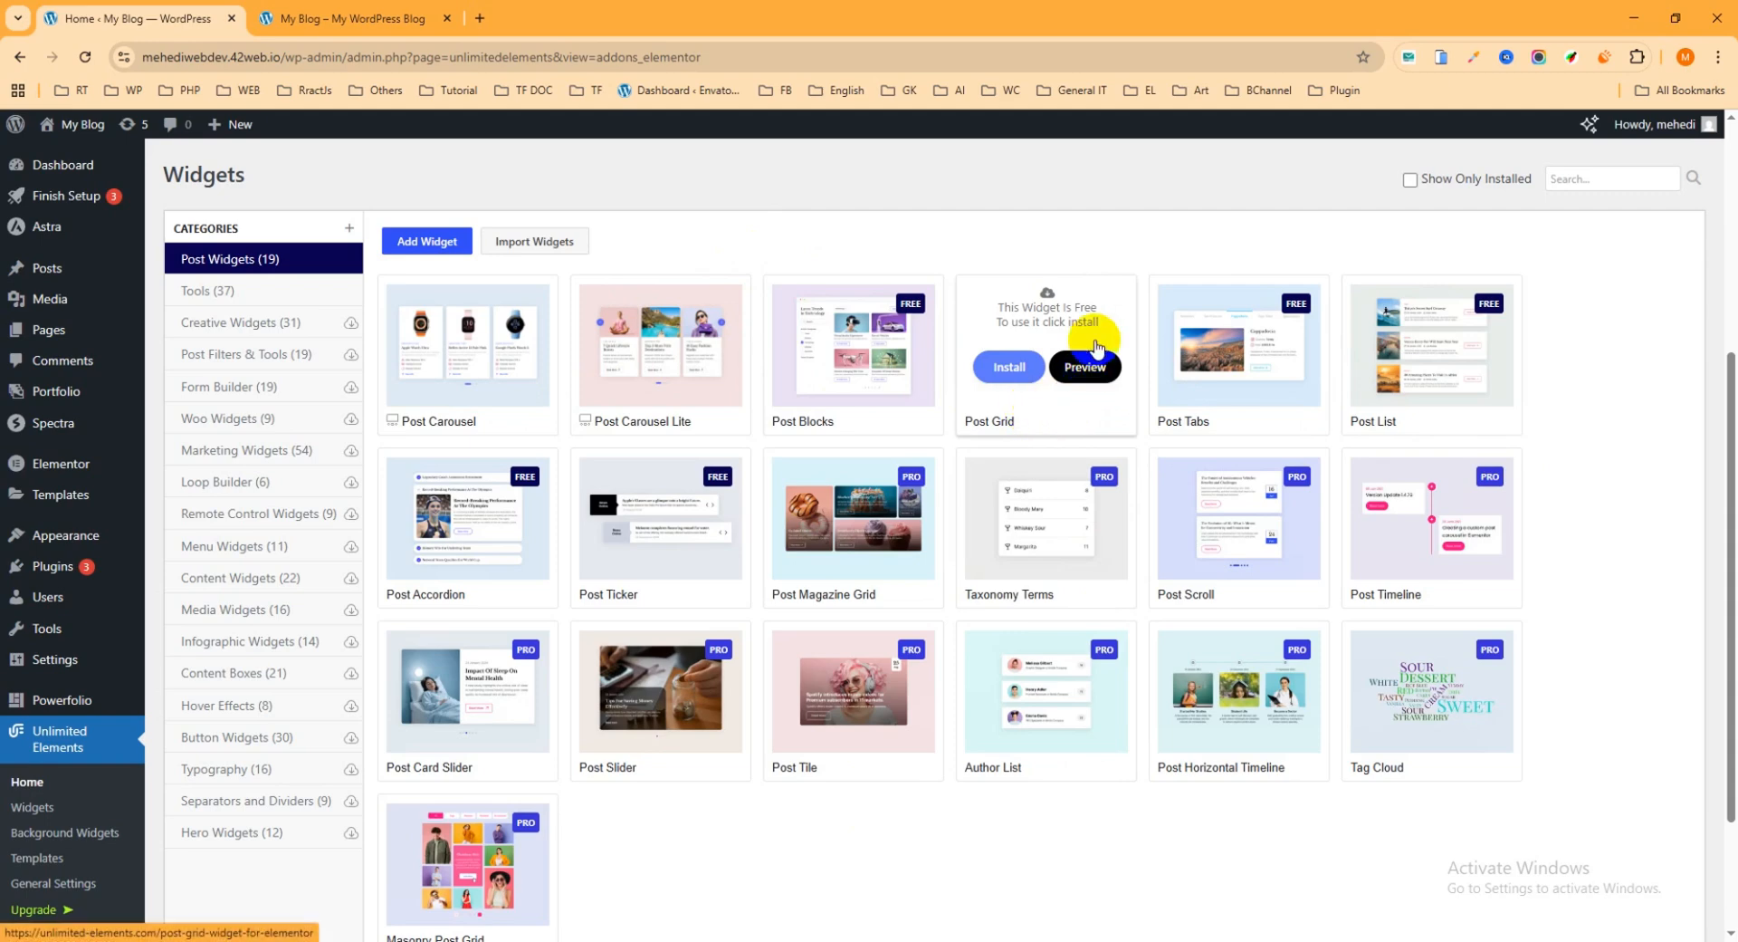
mouse_move(1041, 398)
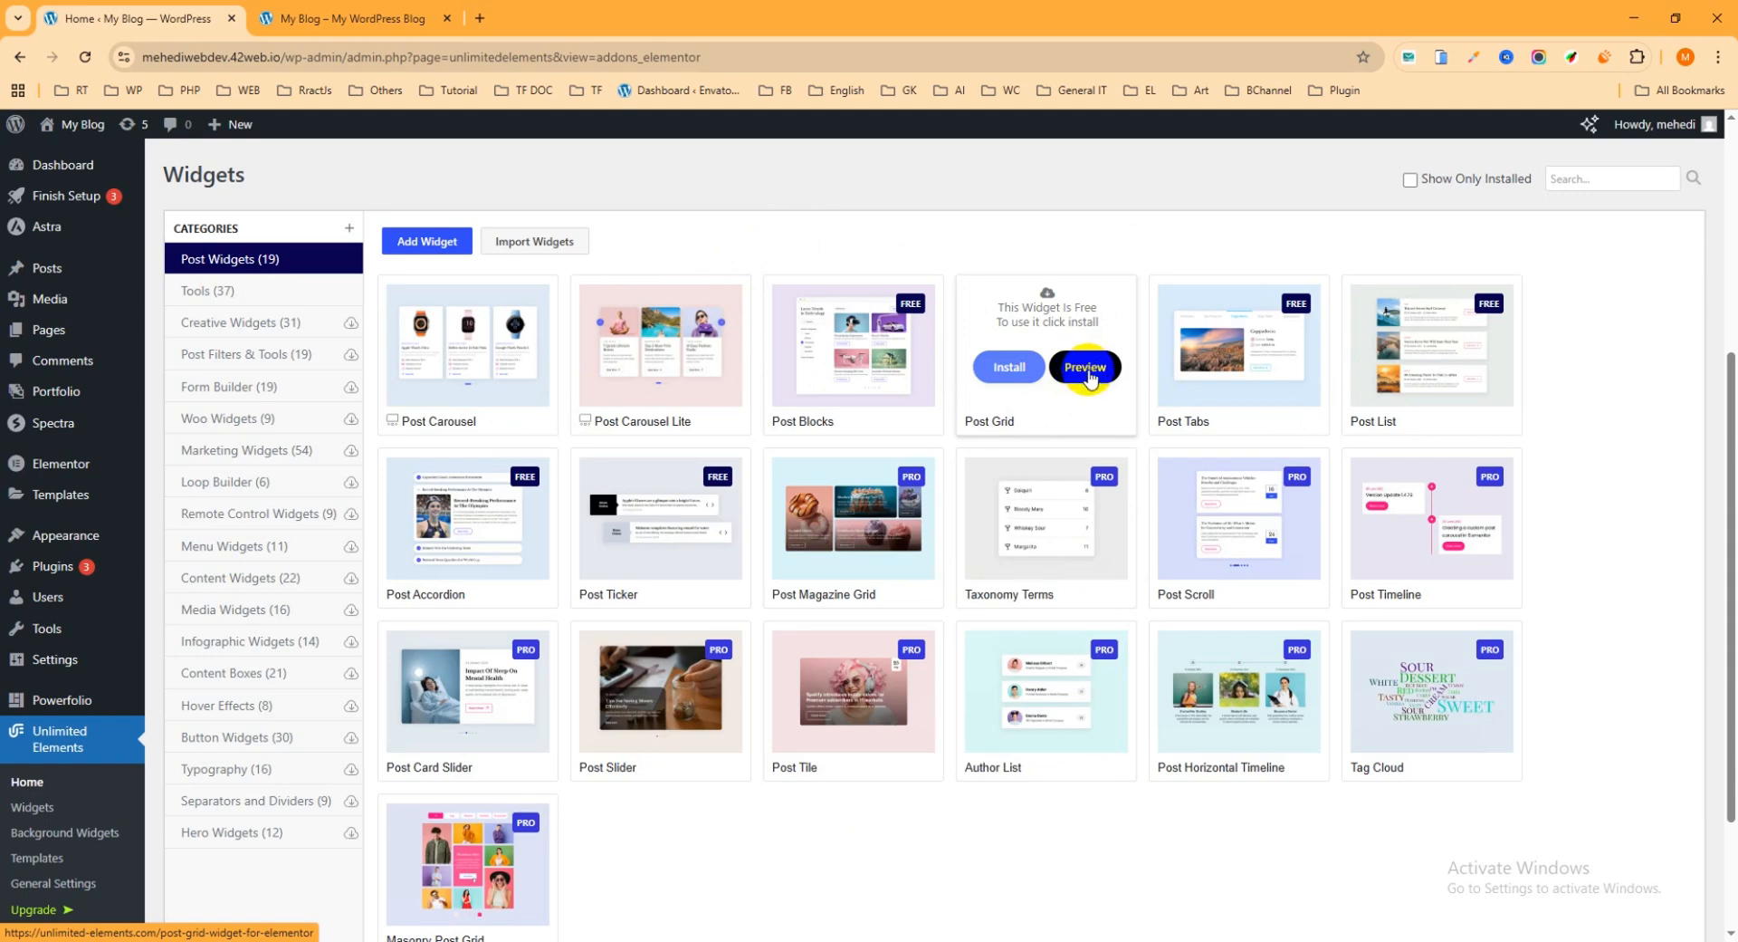
click(1088, 372)
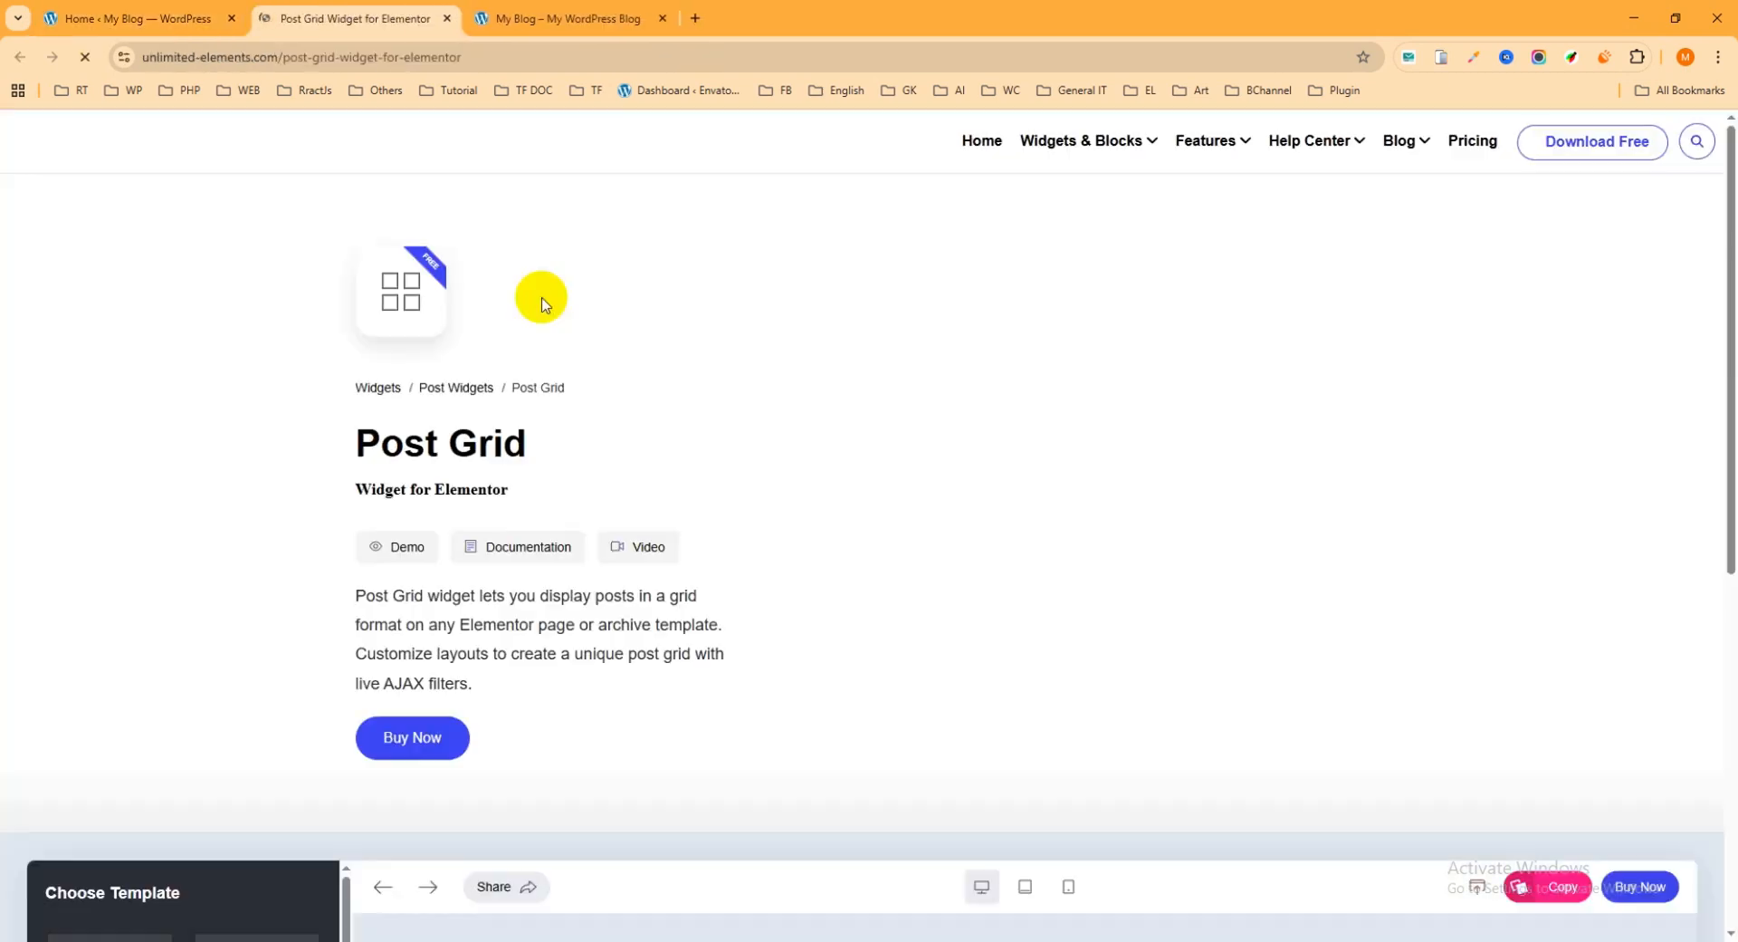
scroll(666, 353, down, 4)
scroll(851, 345, up, 2)
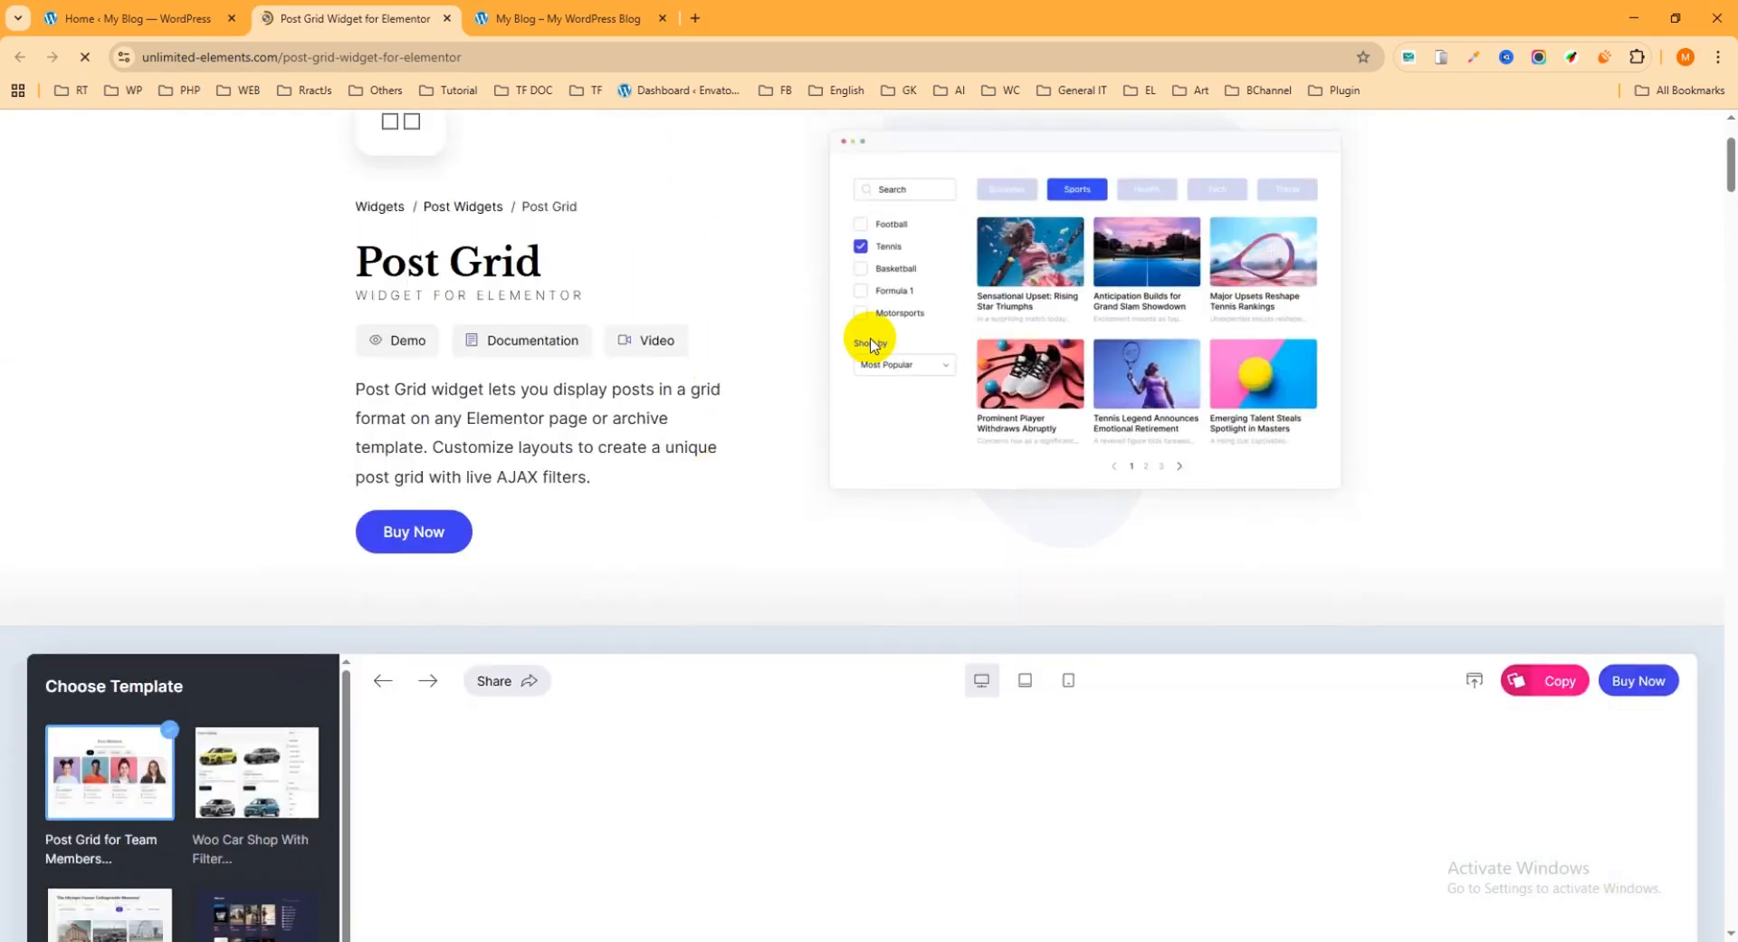
scroll(872, 345, down, 5)
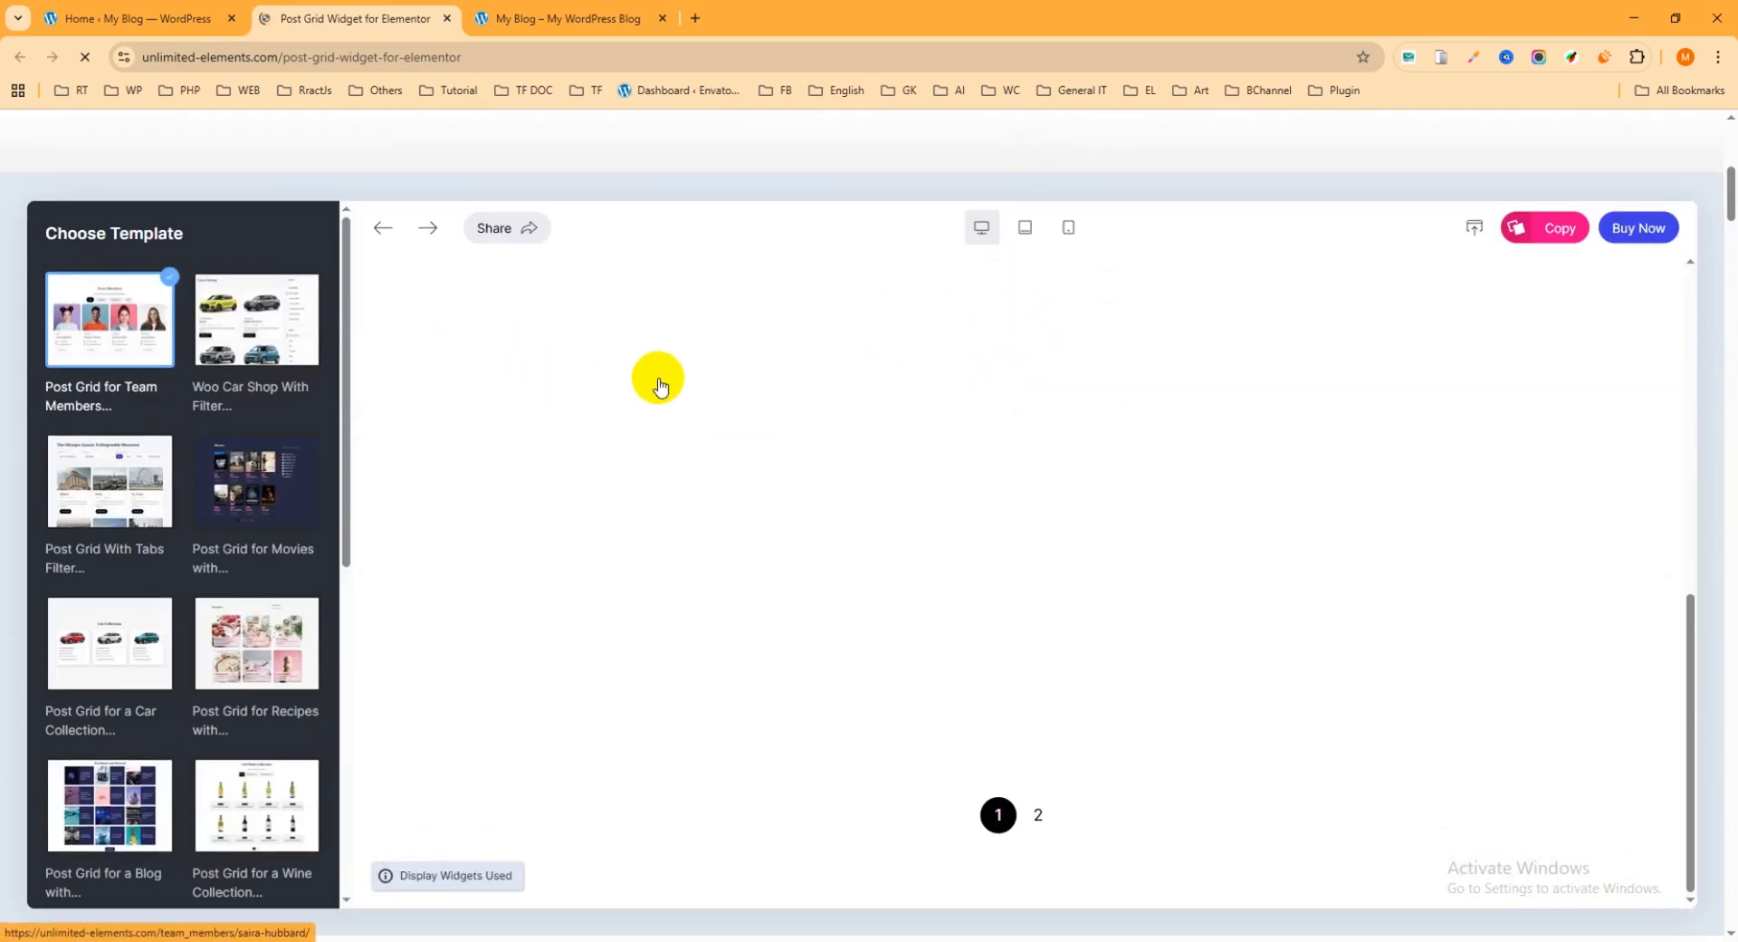
Step: Look through the feature sections of the Post Grid preview page and return to the widget library
scroll(1539, 421, down, 12)
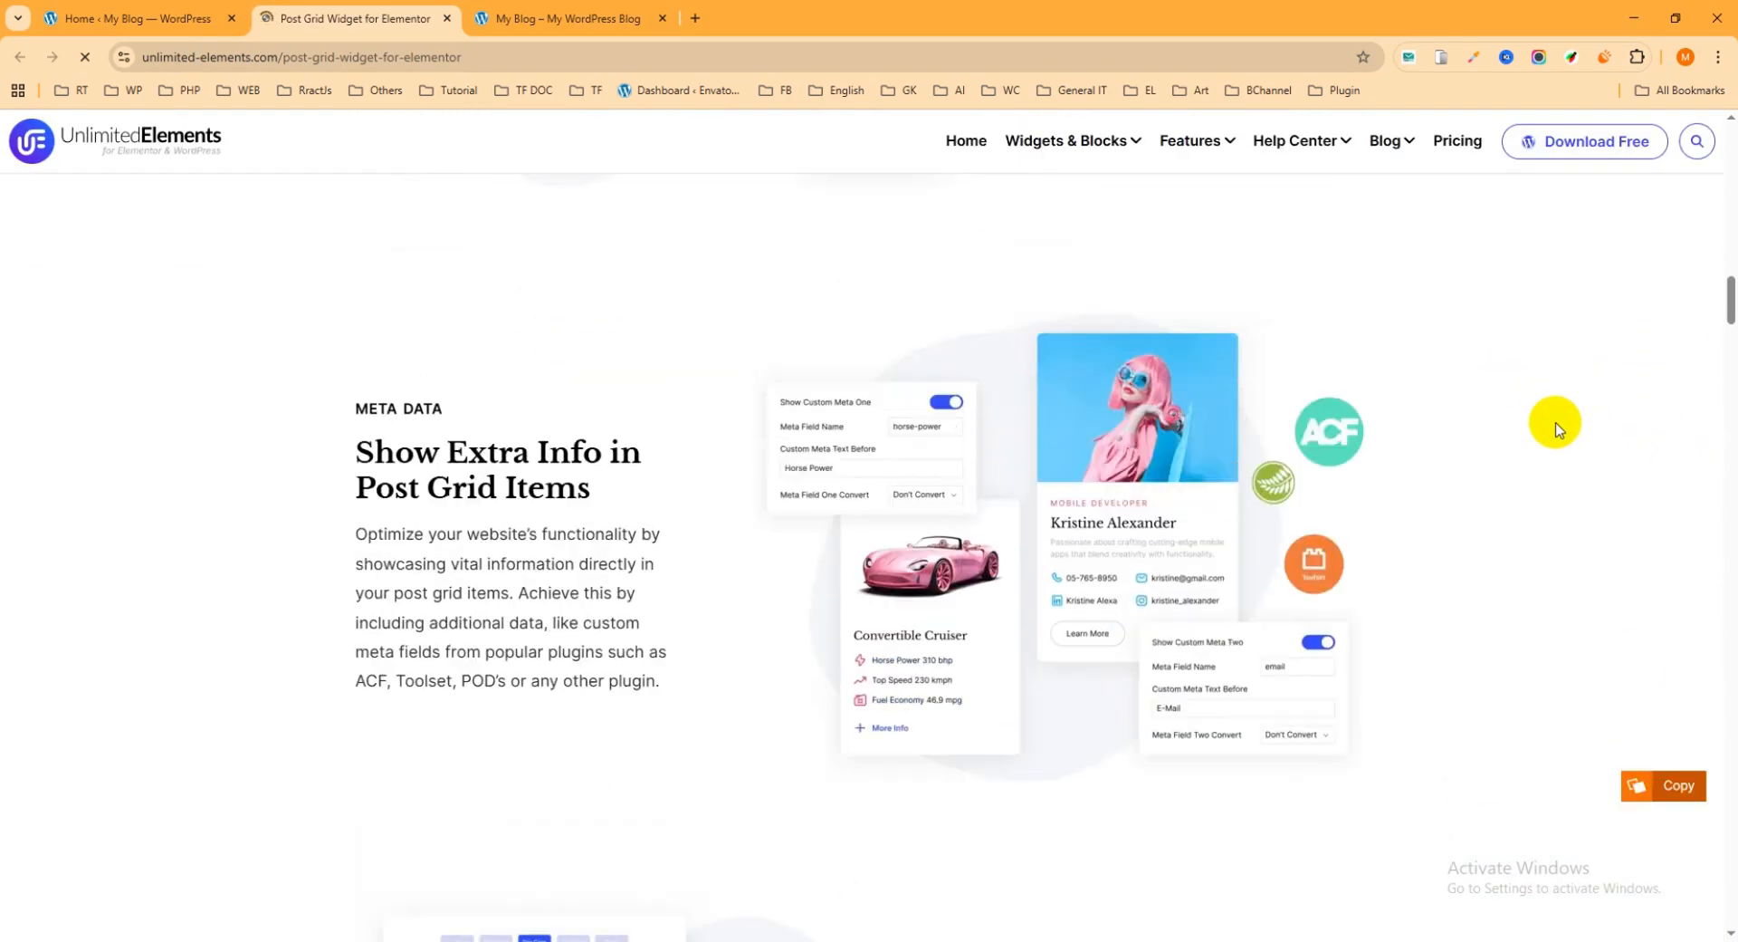
scroll(1253, 415, up, 6)
scroll(917, 413, down, 11)
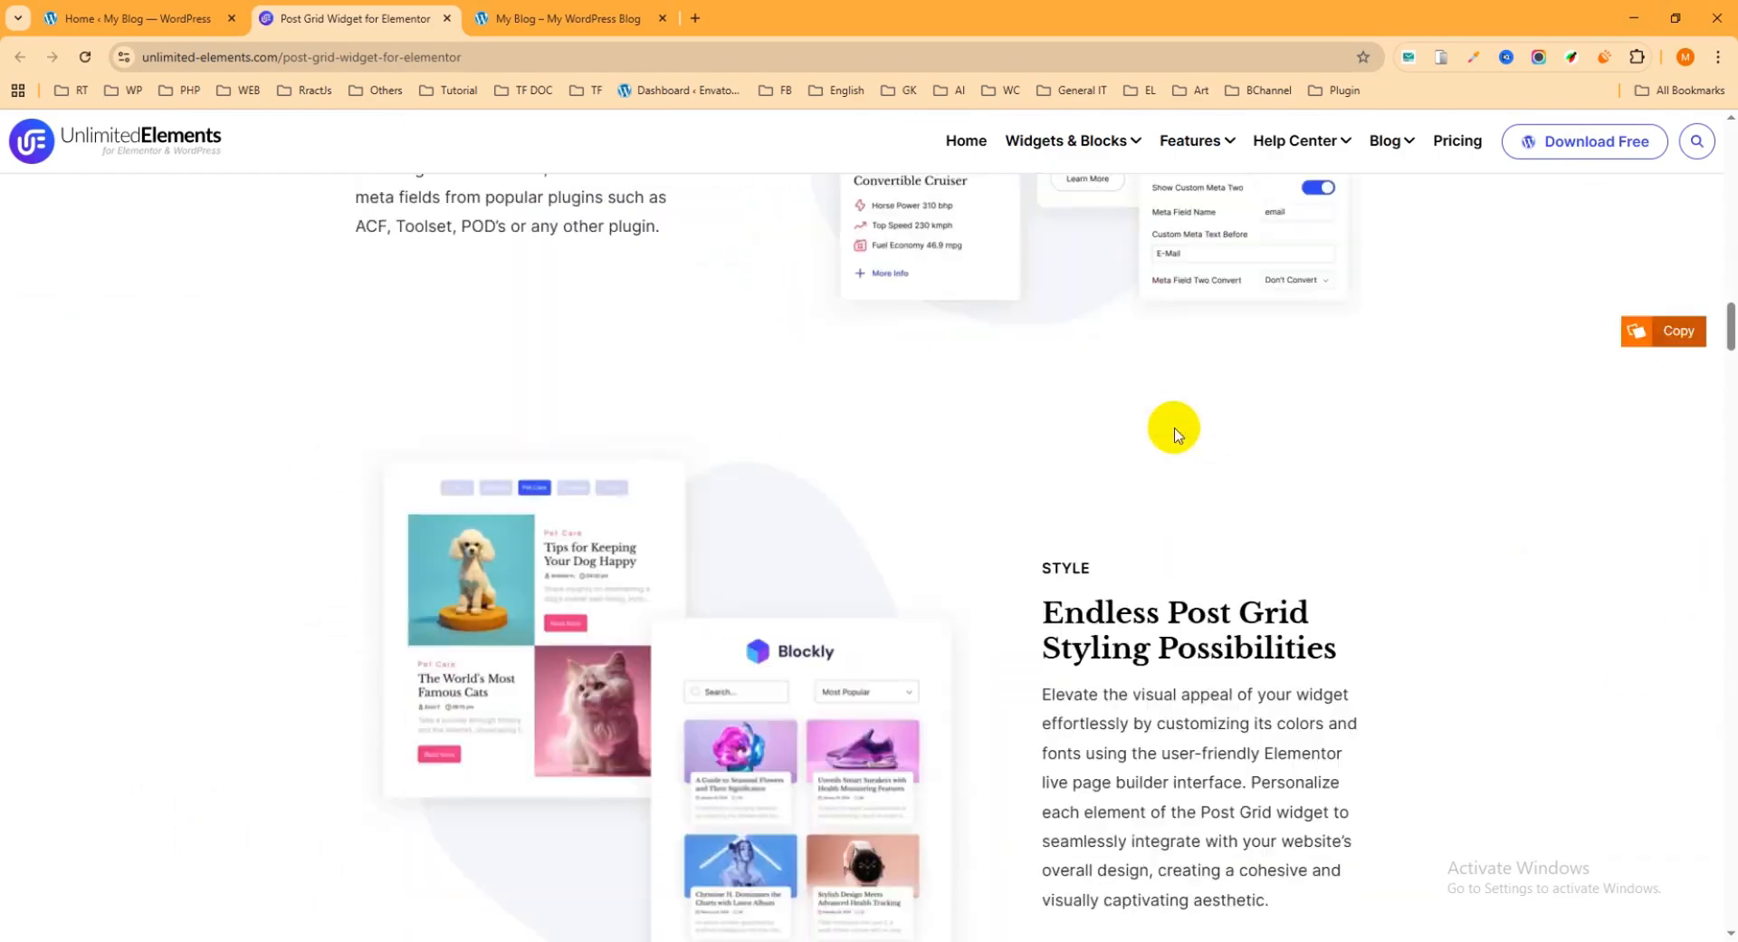
scroll(1169, 427, down, 8)
scroll(996, 353, up, 6)
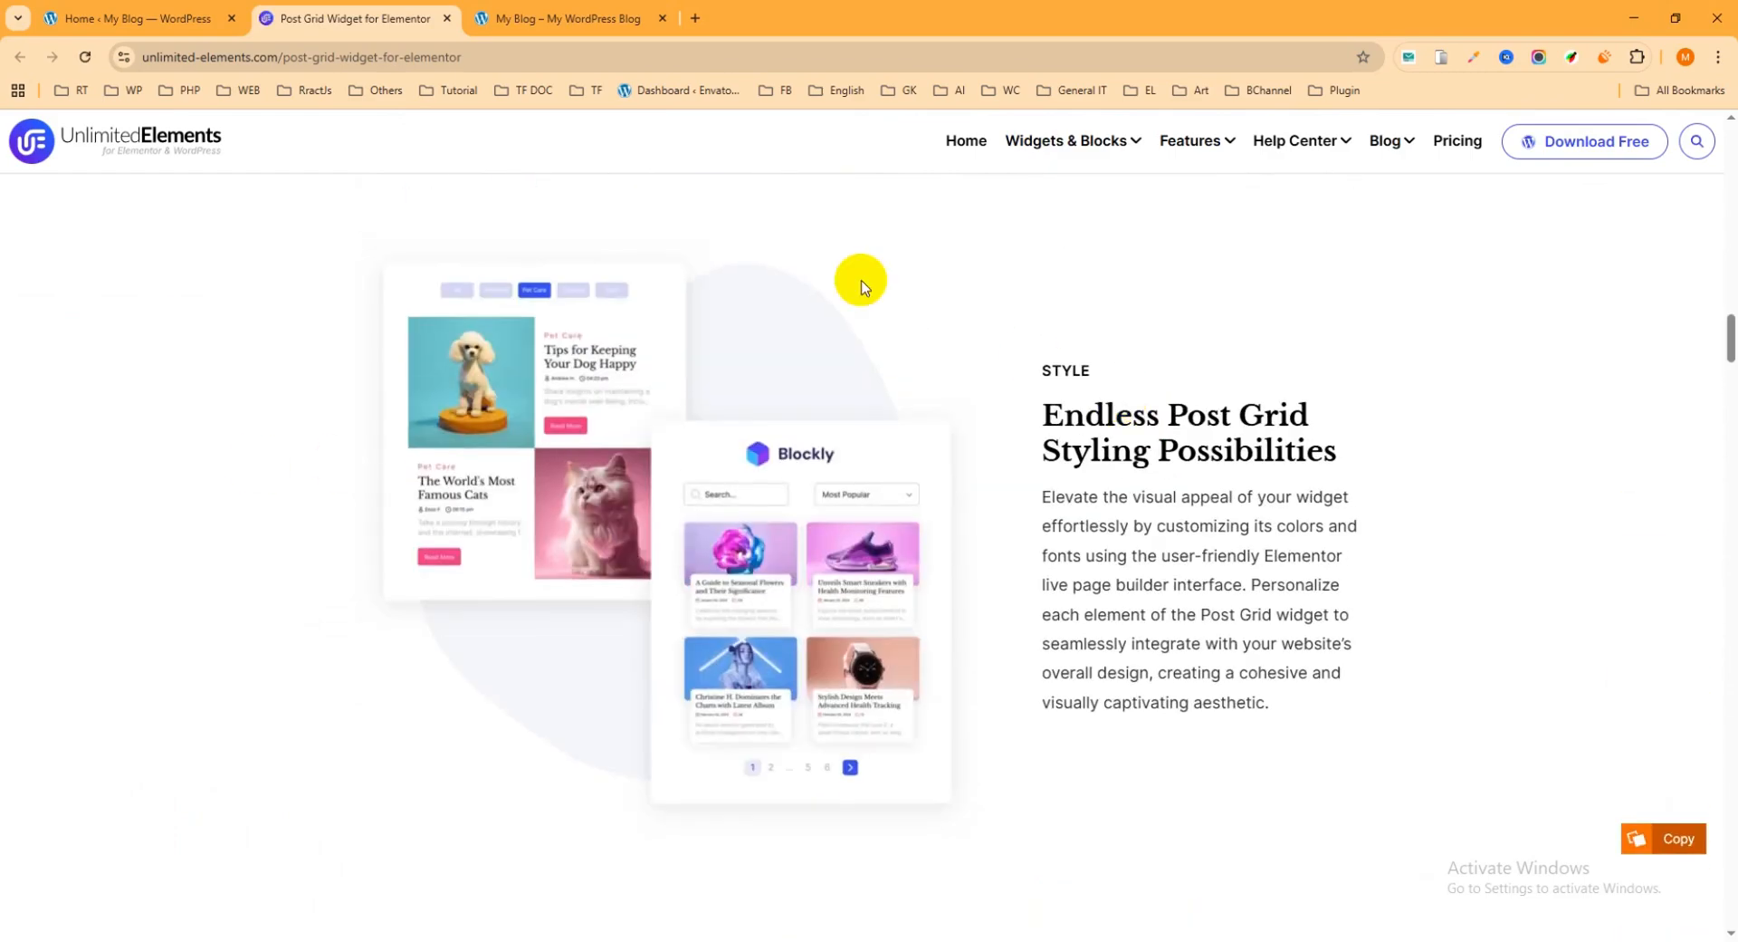
click(448, 19)
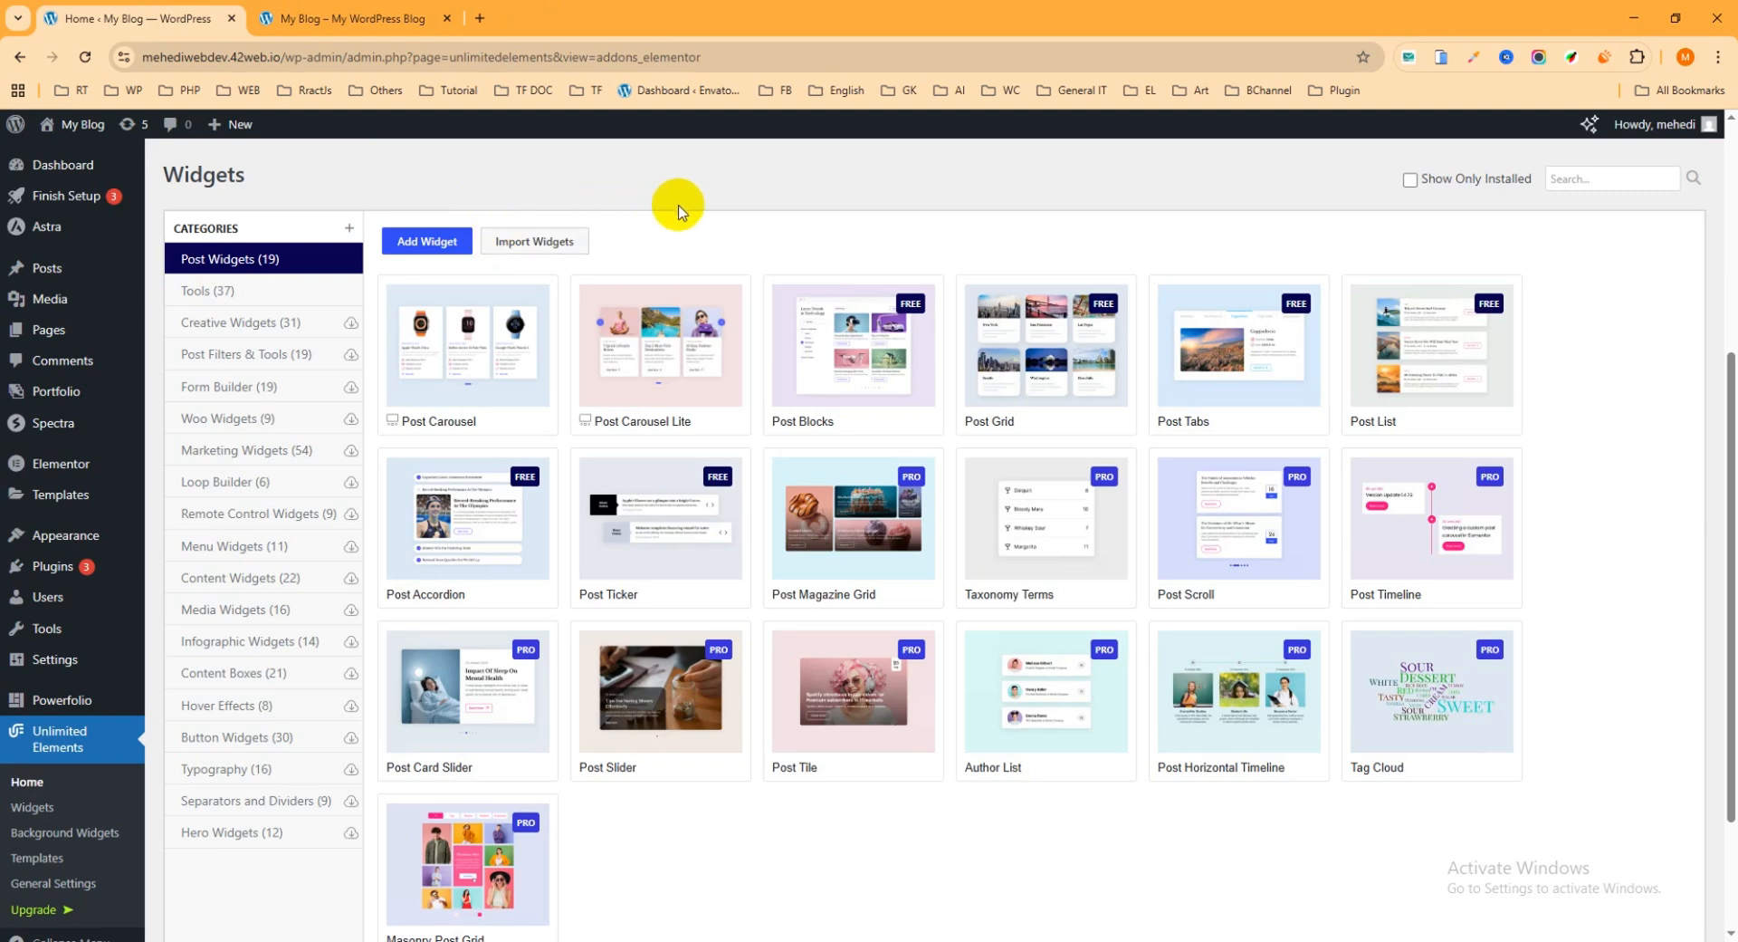
Step: Install the free Post Grid widget and the free Post Pagination widget from the Post Filters & Tools category
mouse_move(1041, 403)
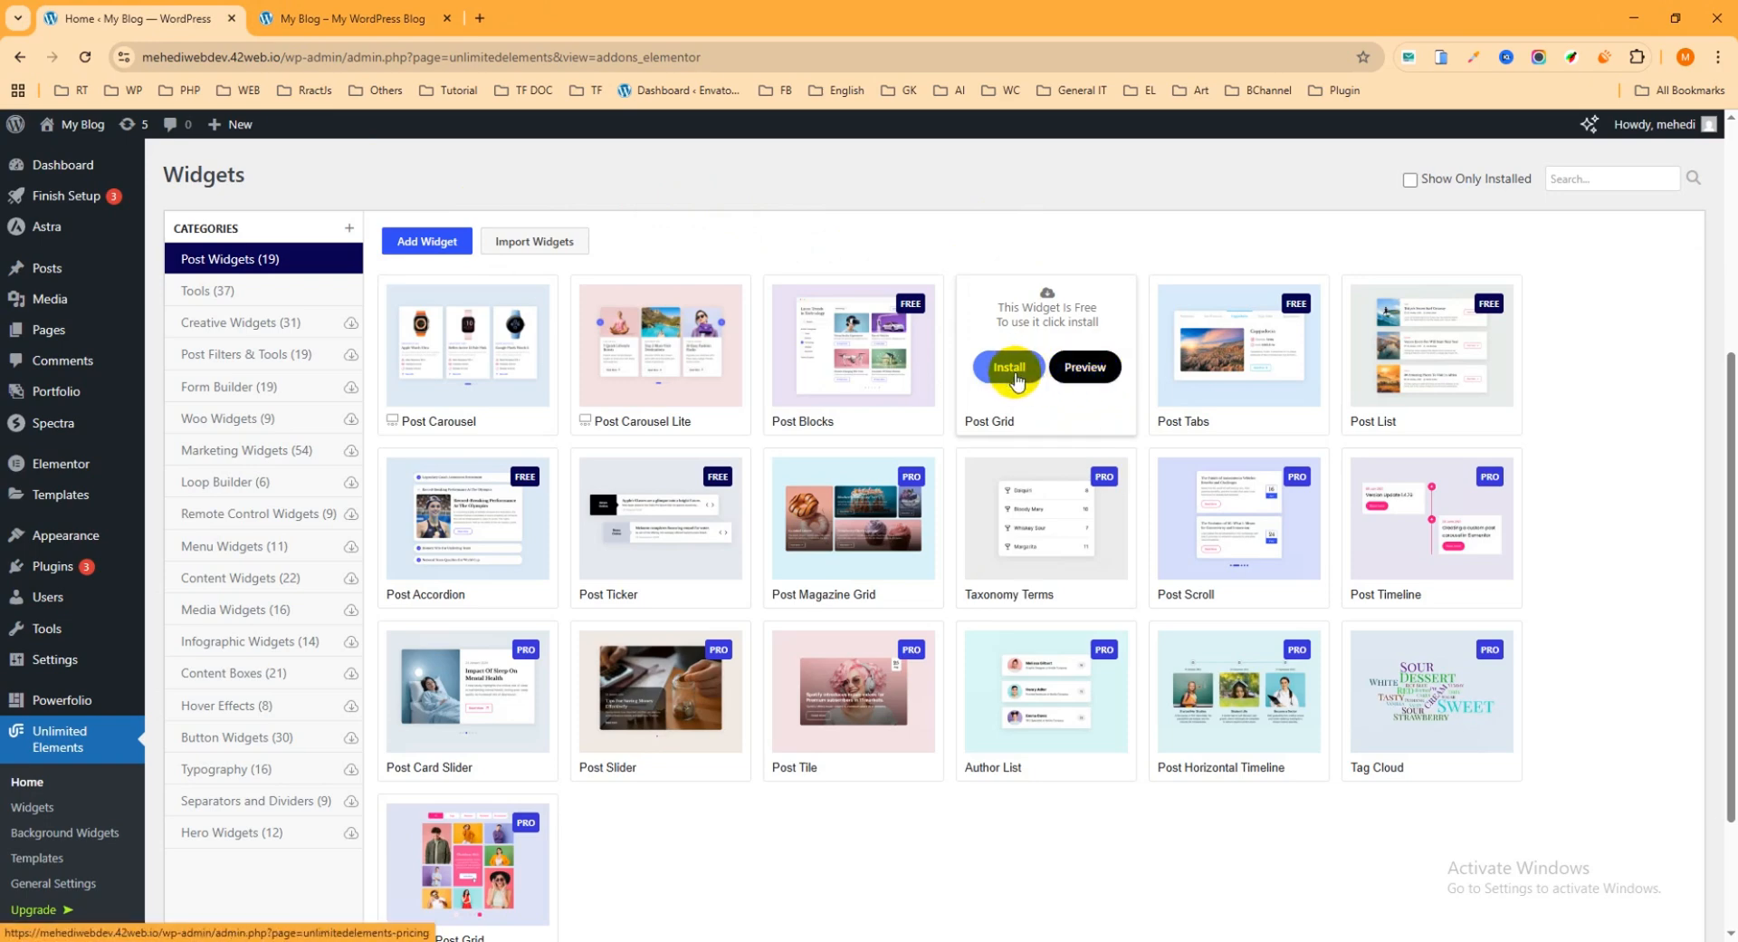
click(1012, 371)
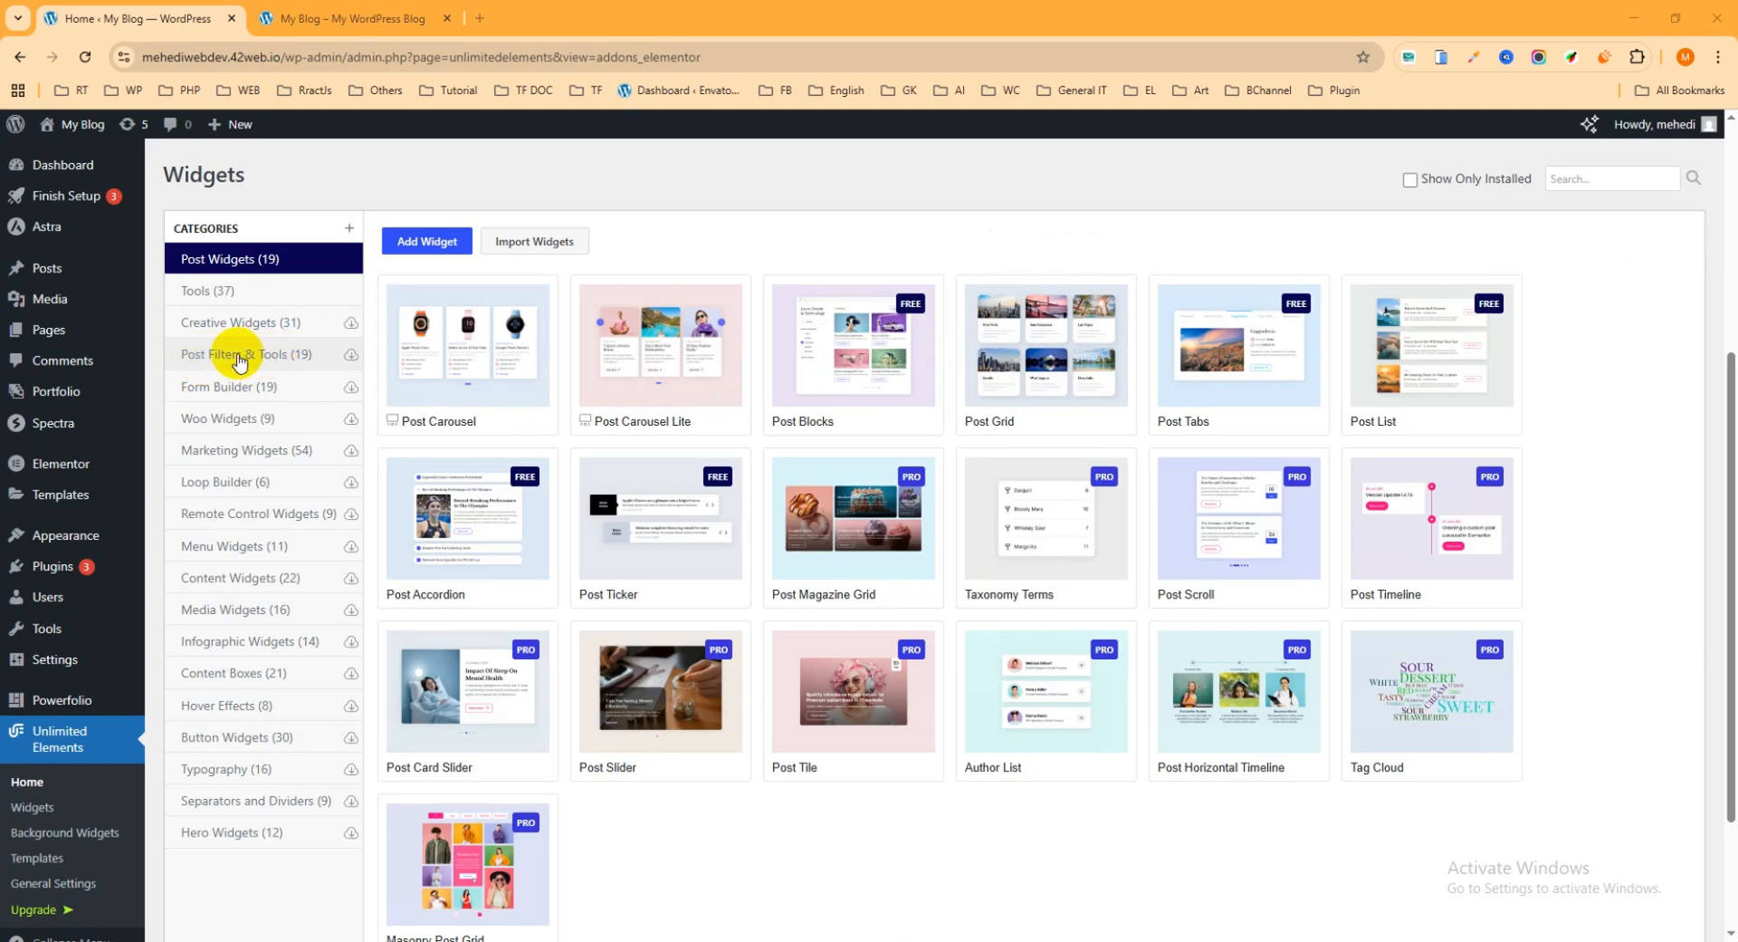
click(255, 361)
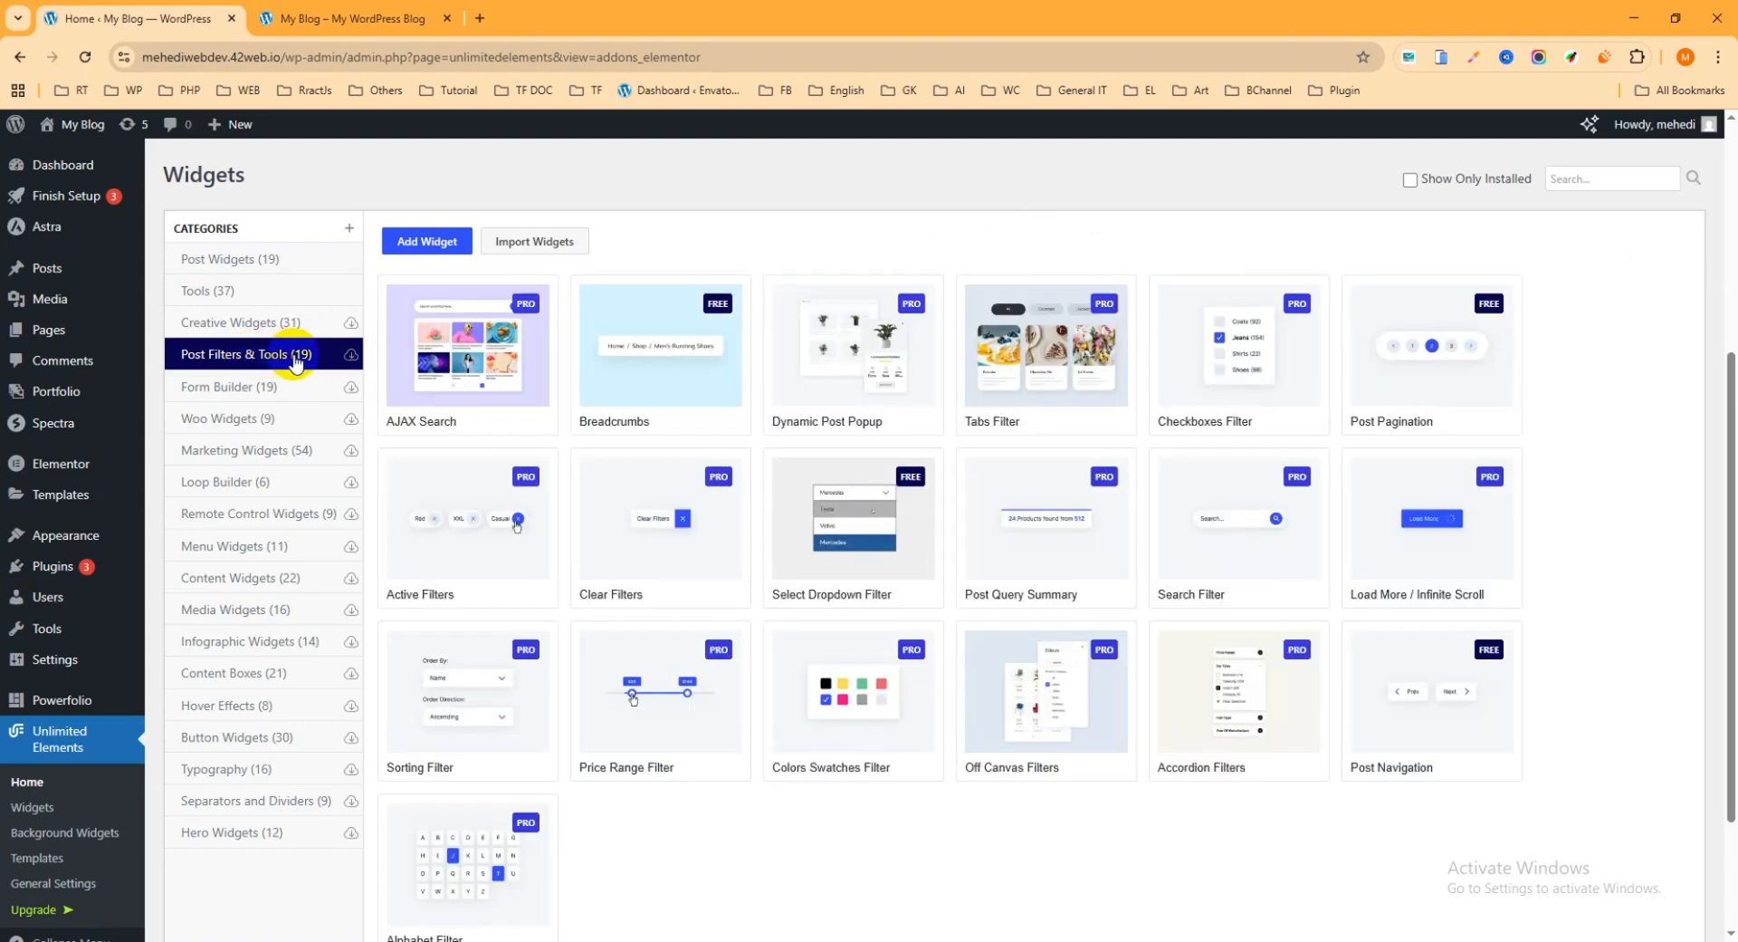
mouse_move(1369, 380)
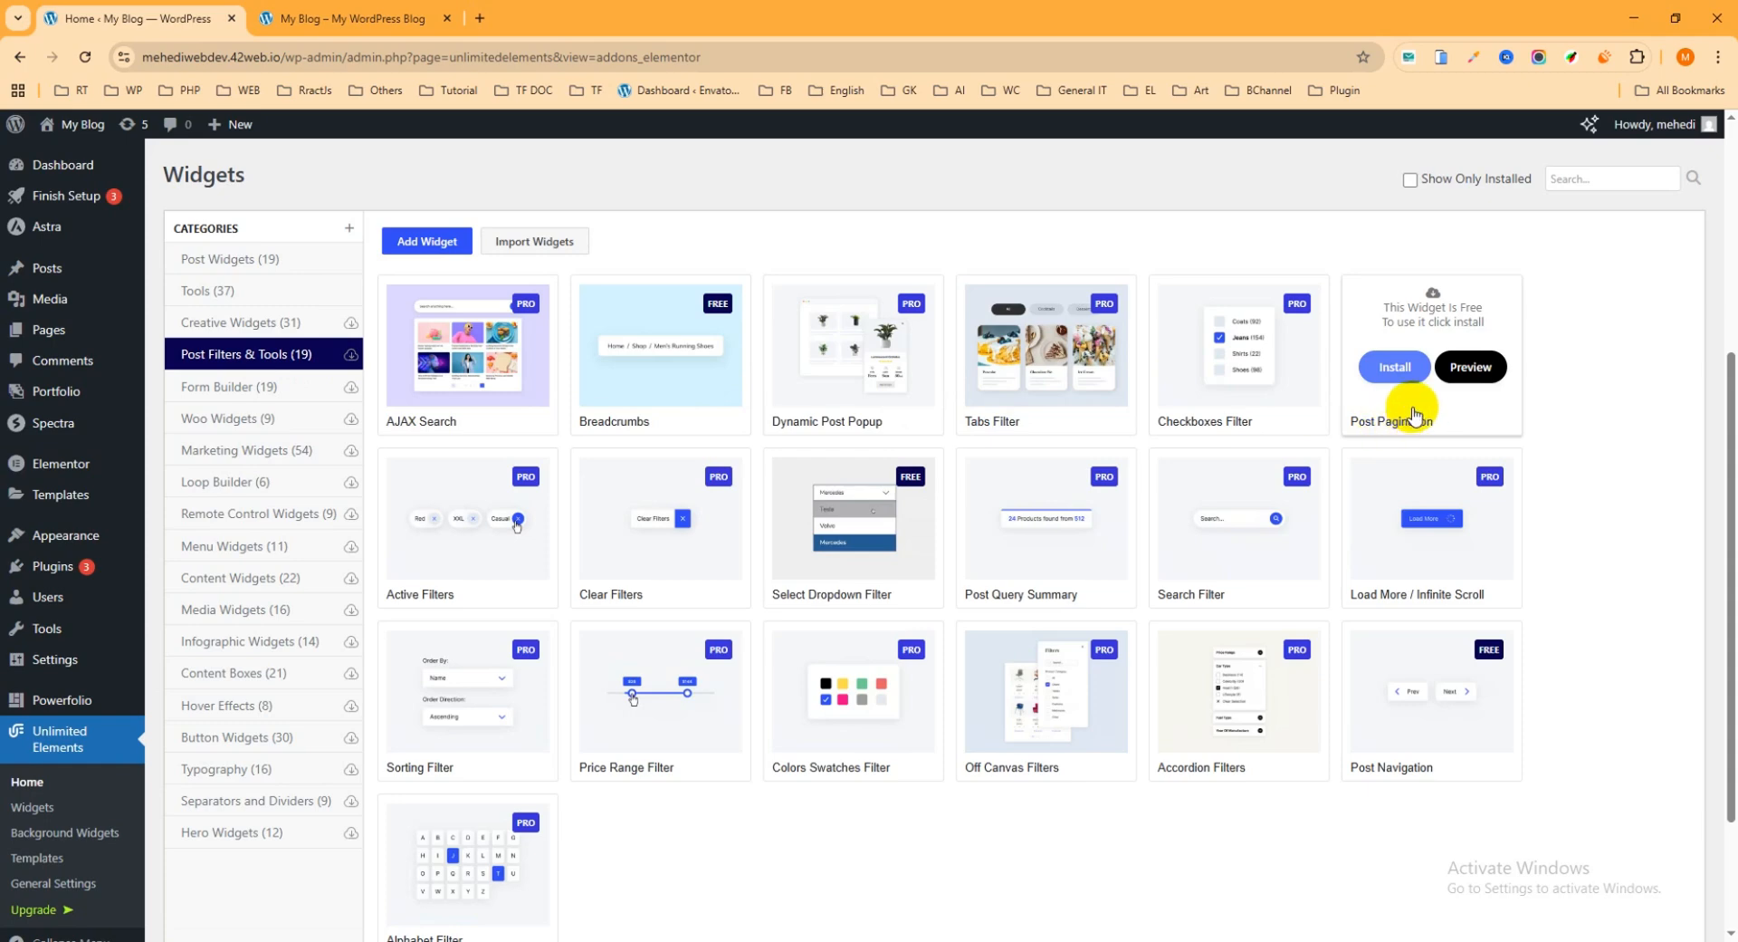
click(1395, 372)
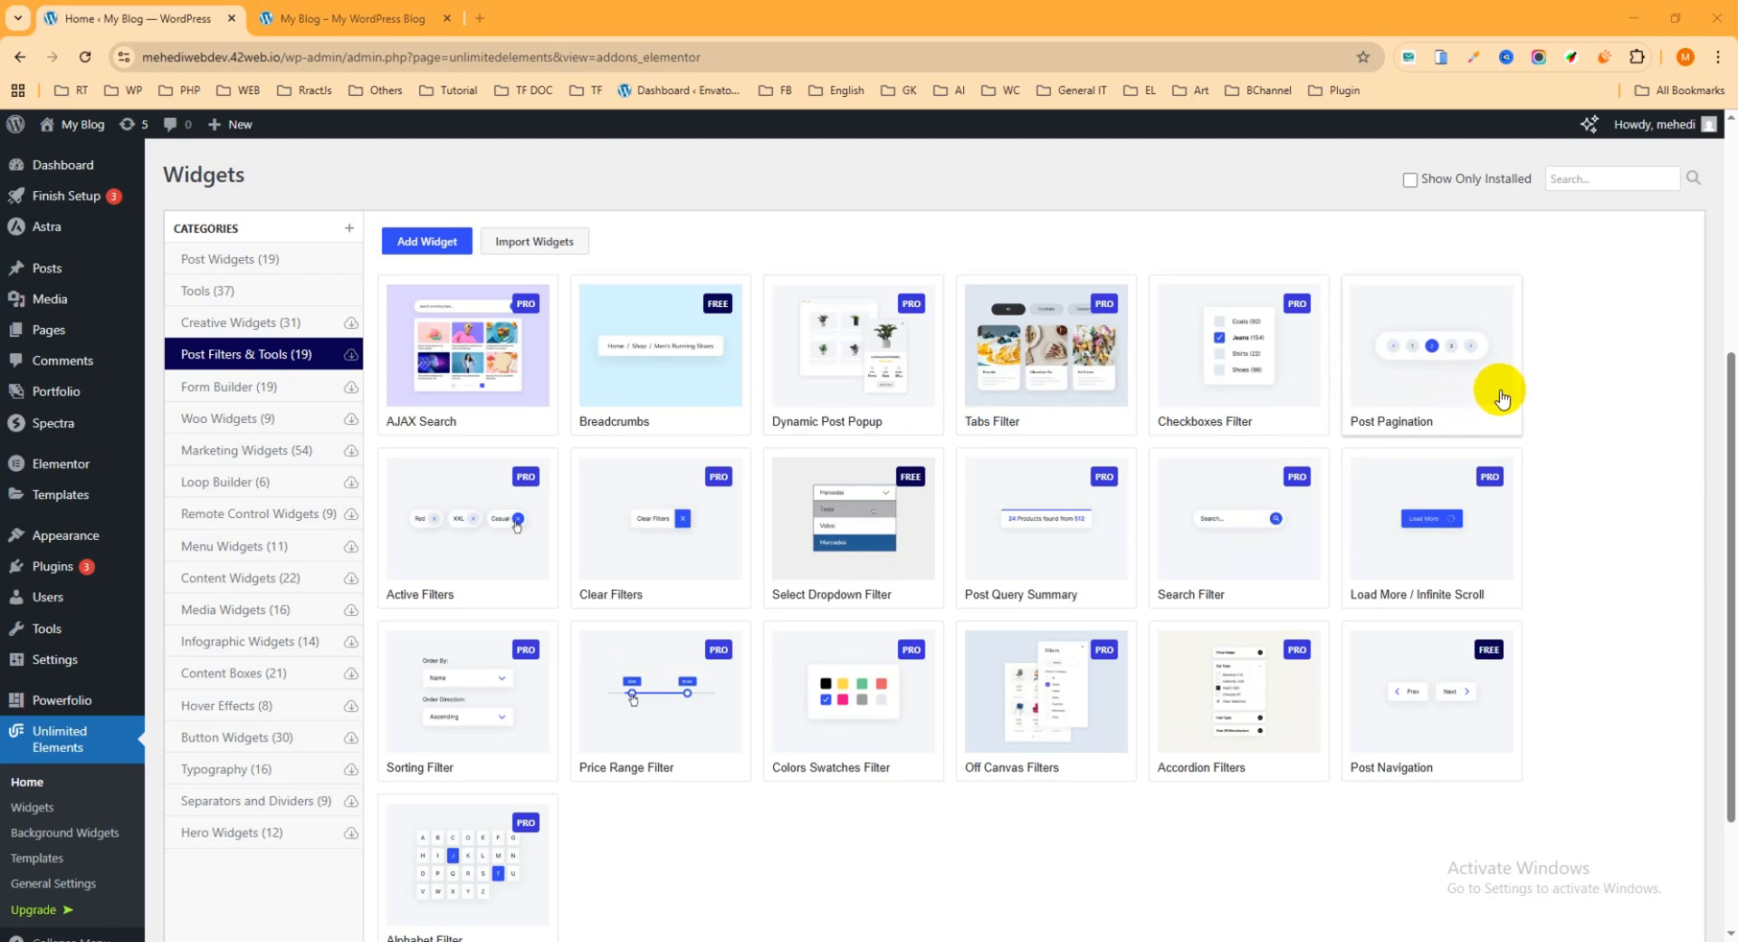
Step: Go to the site's live home page, view its last section, and open the page for editing with Elementor in a new tab
click(360, 20)
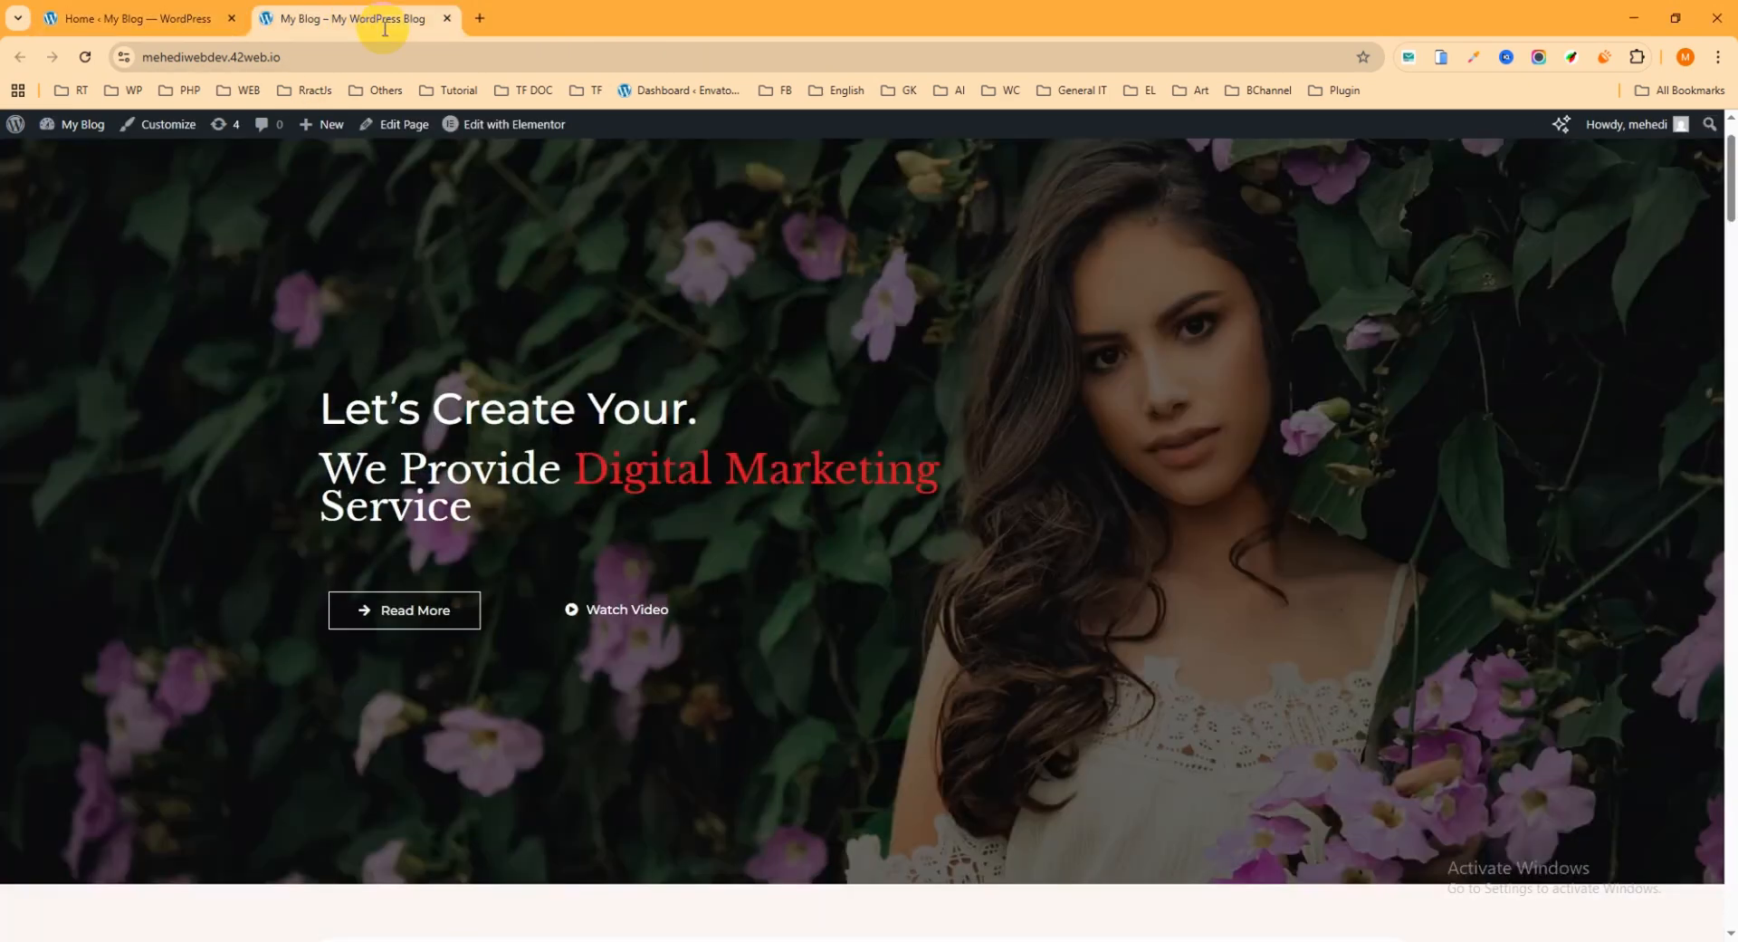
drag(1729, 177, 1731, 874)
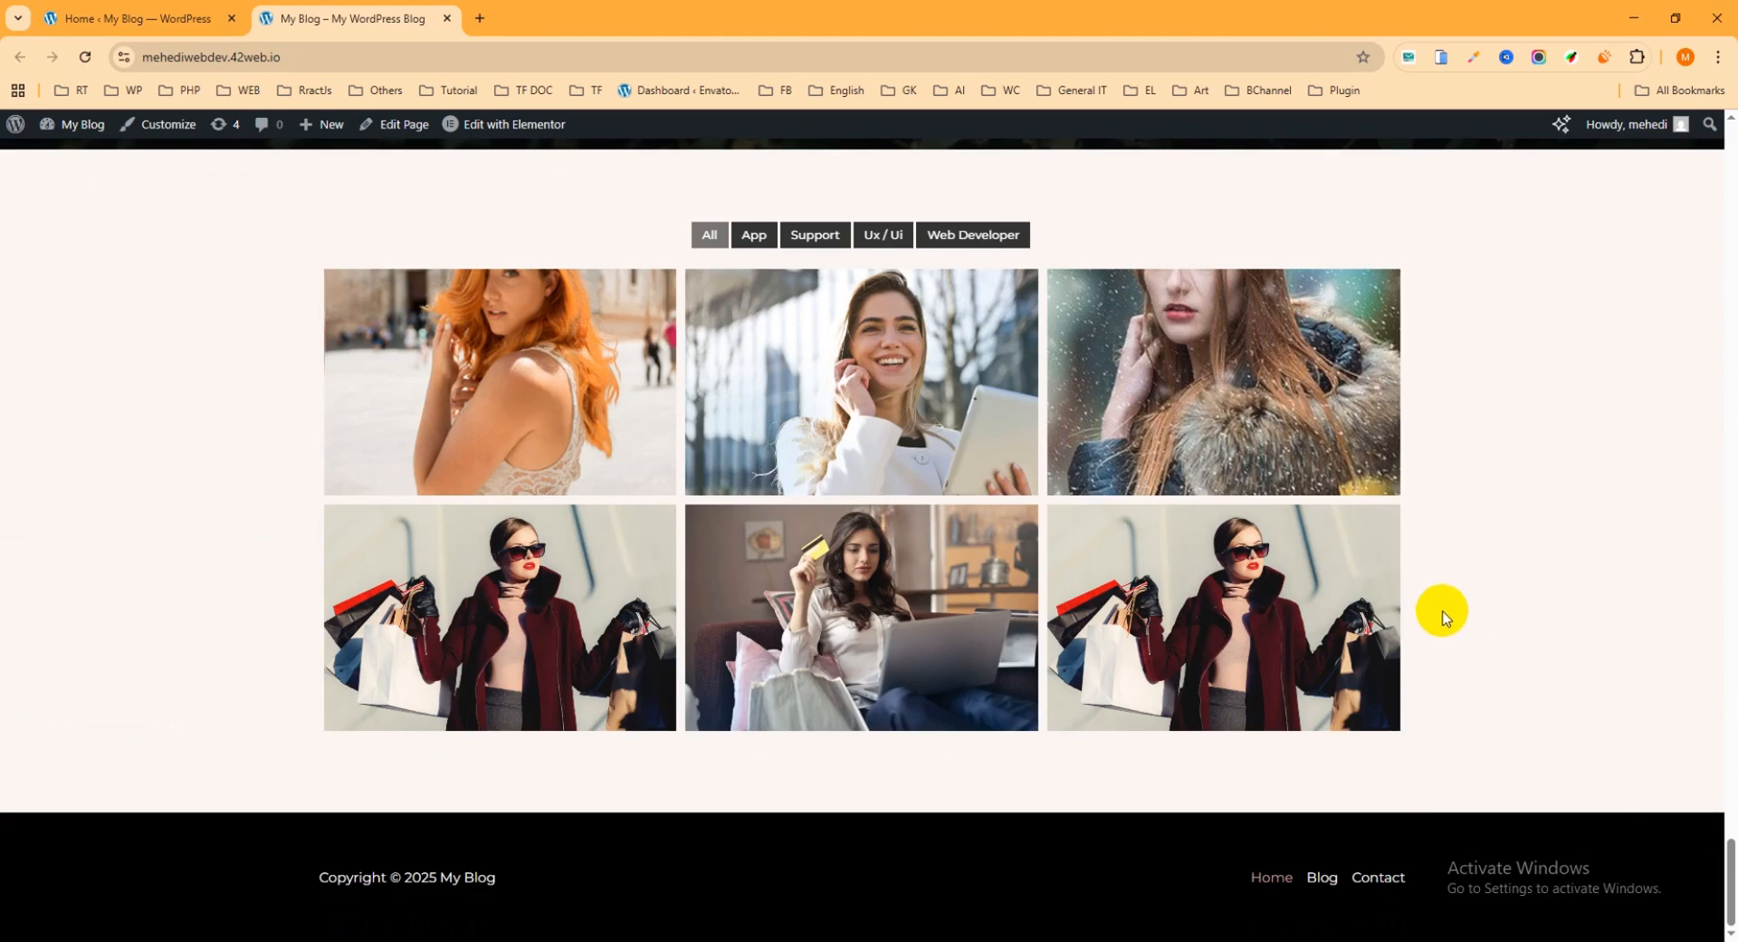
click(532, 306)
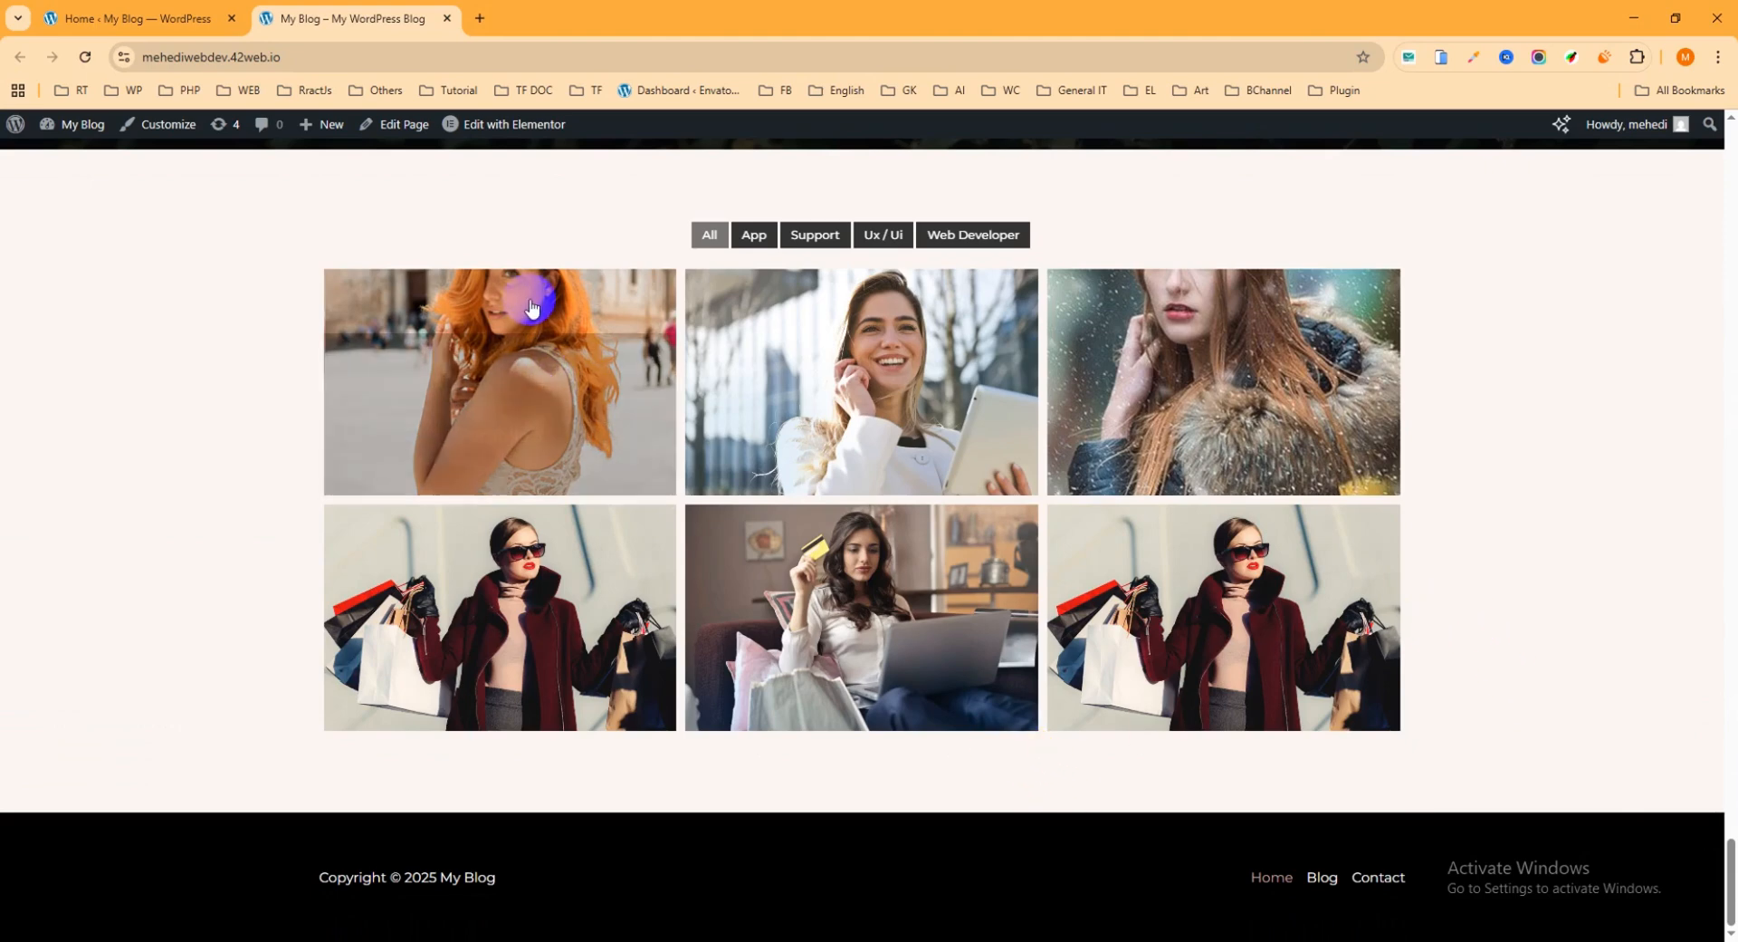
right_click(502, 125)
click(546, 146)
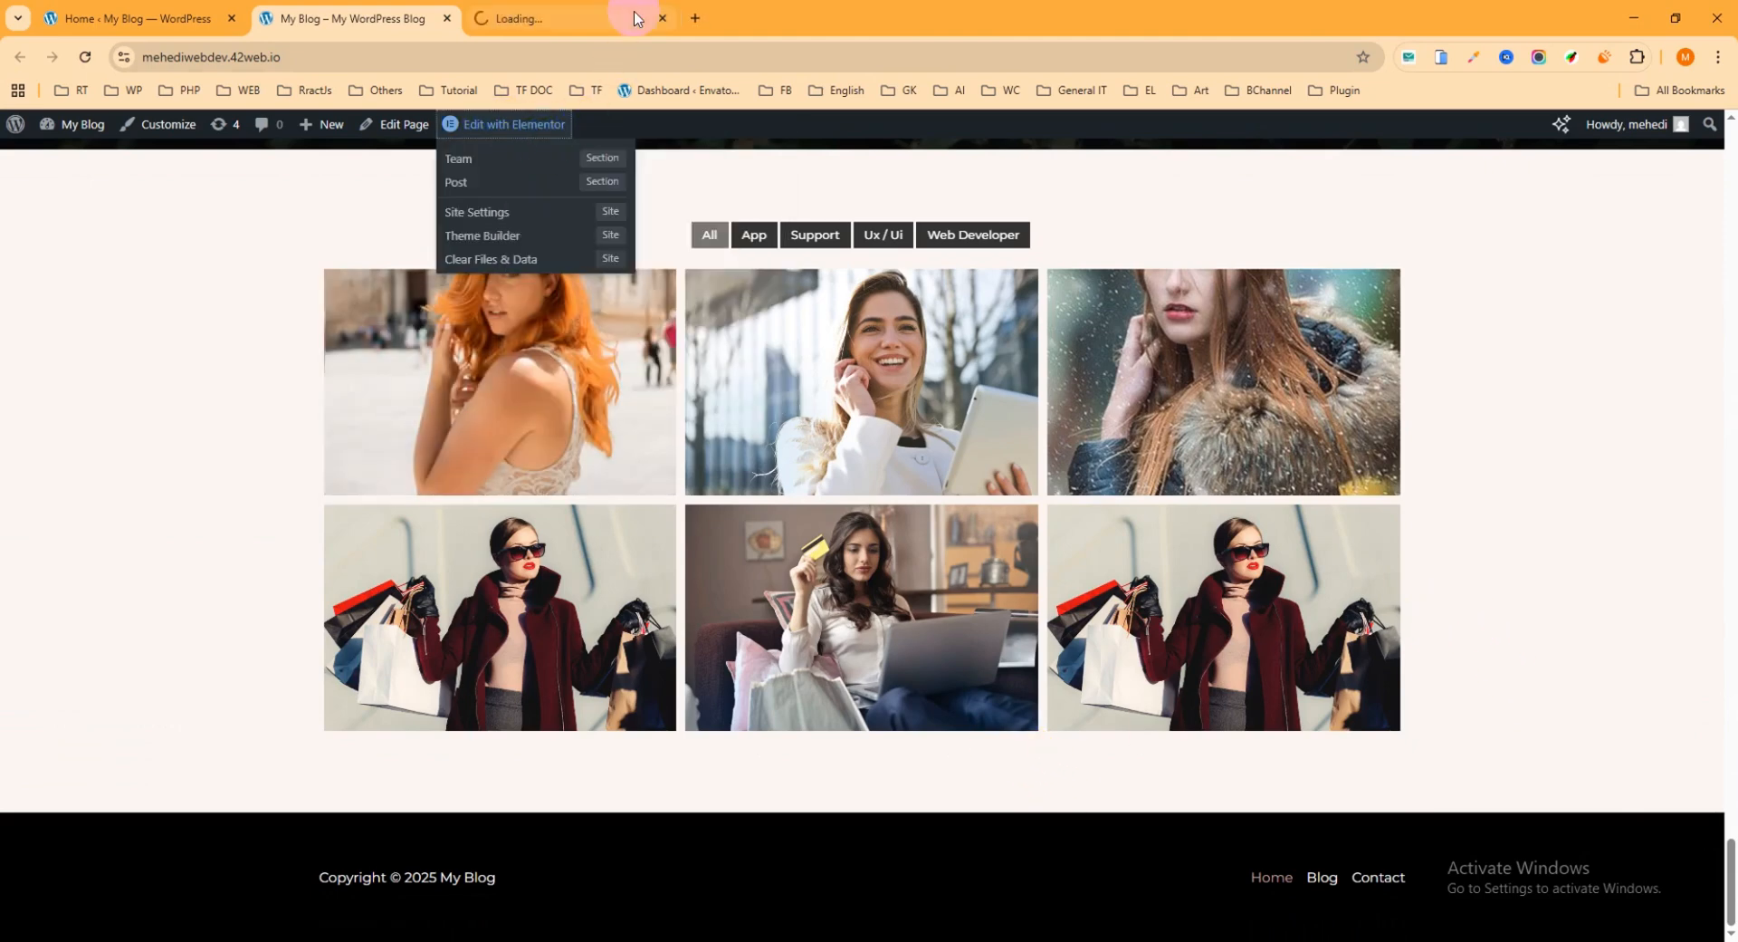
click(638, 18)
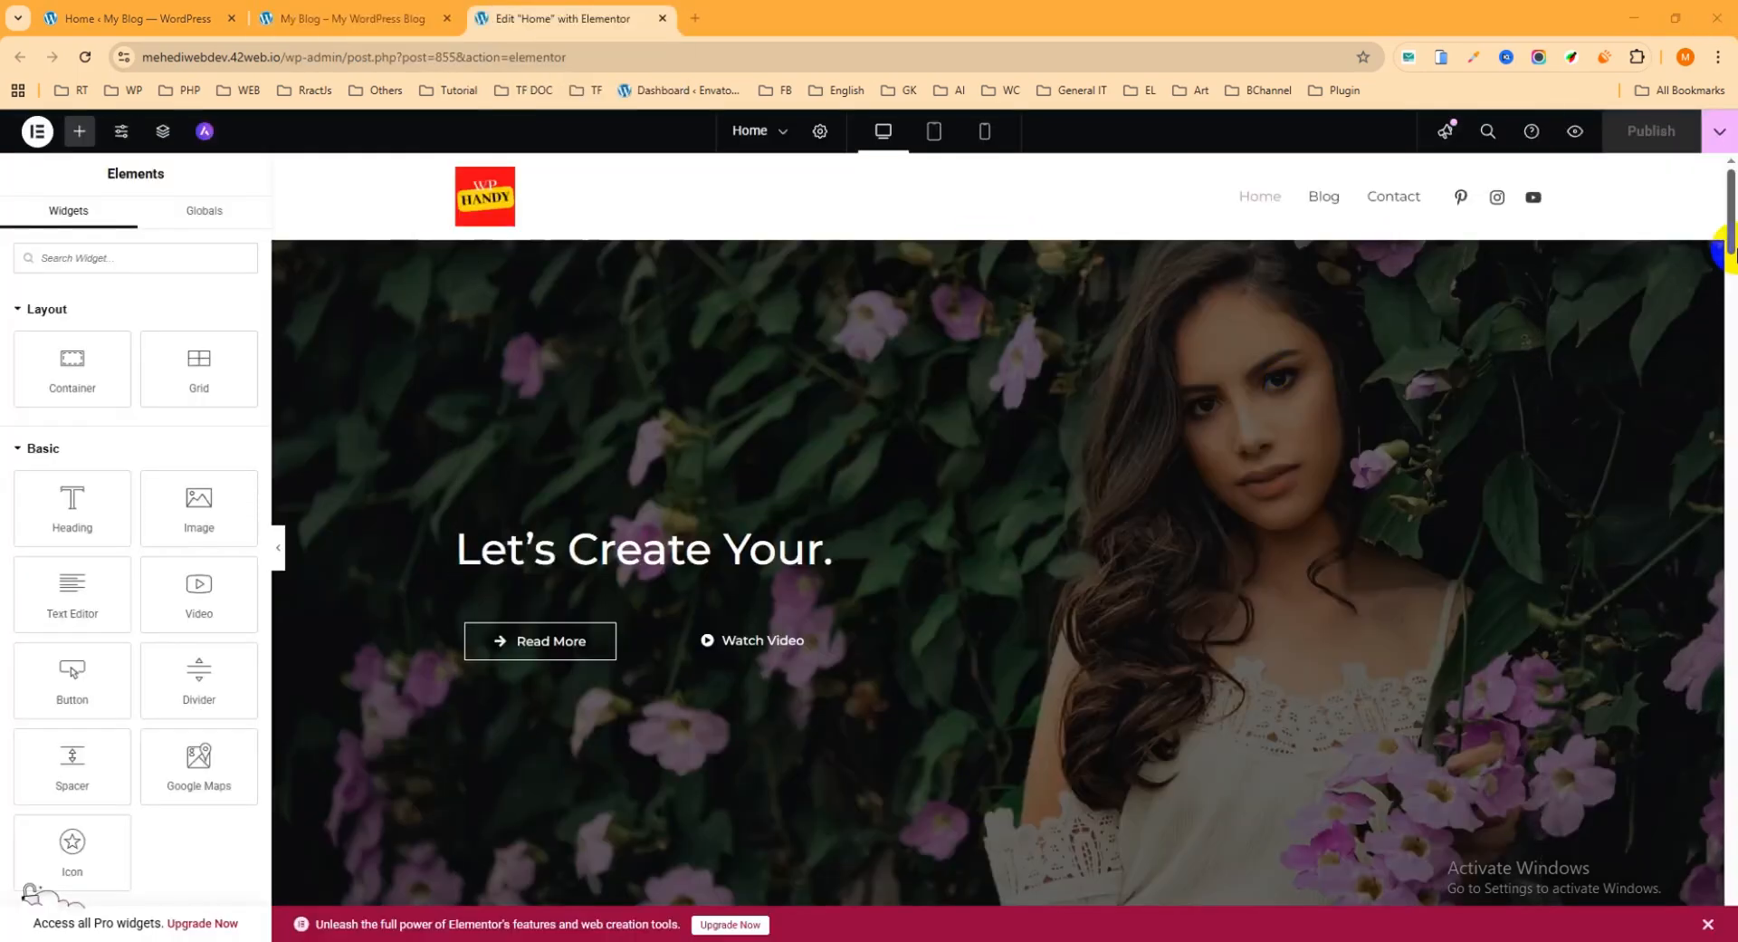
Step: Add a Flexbox container with the single-column structure below the image gallery at the end of the page
scroll(1622, 303, down, 3)
drag(1729, 237, 1730, 877)
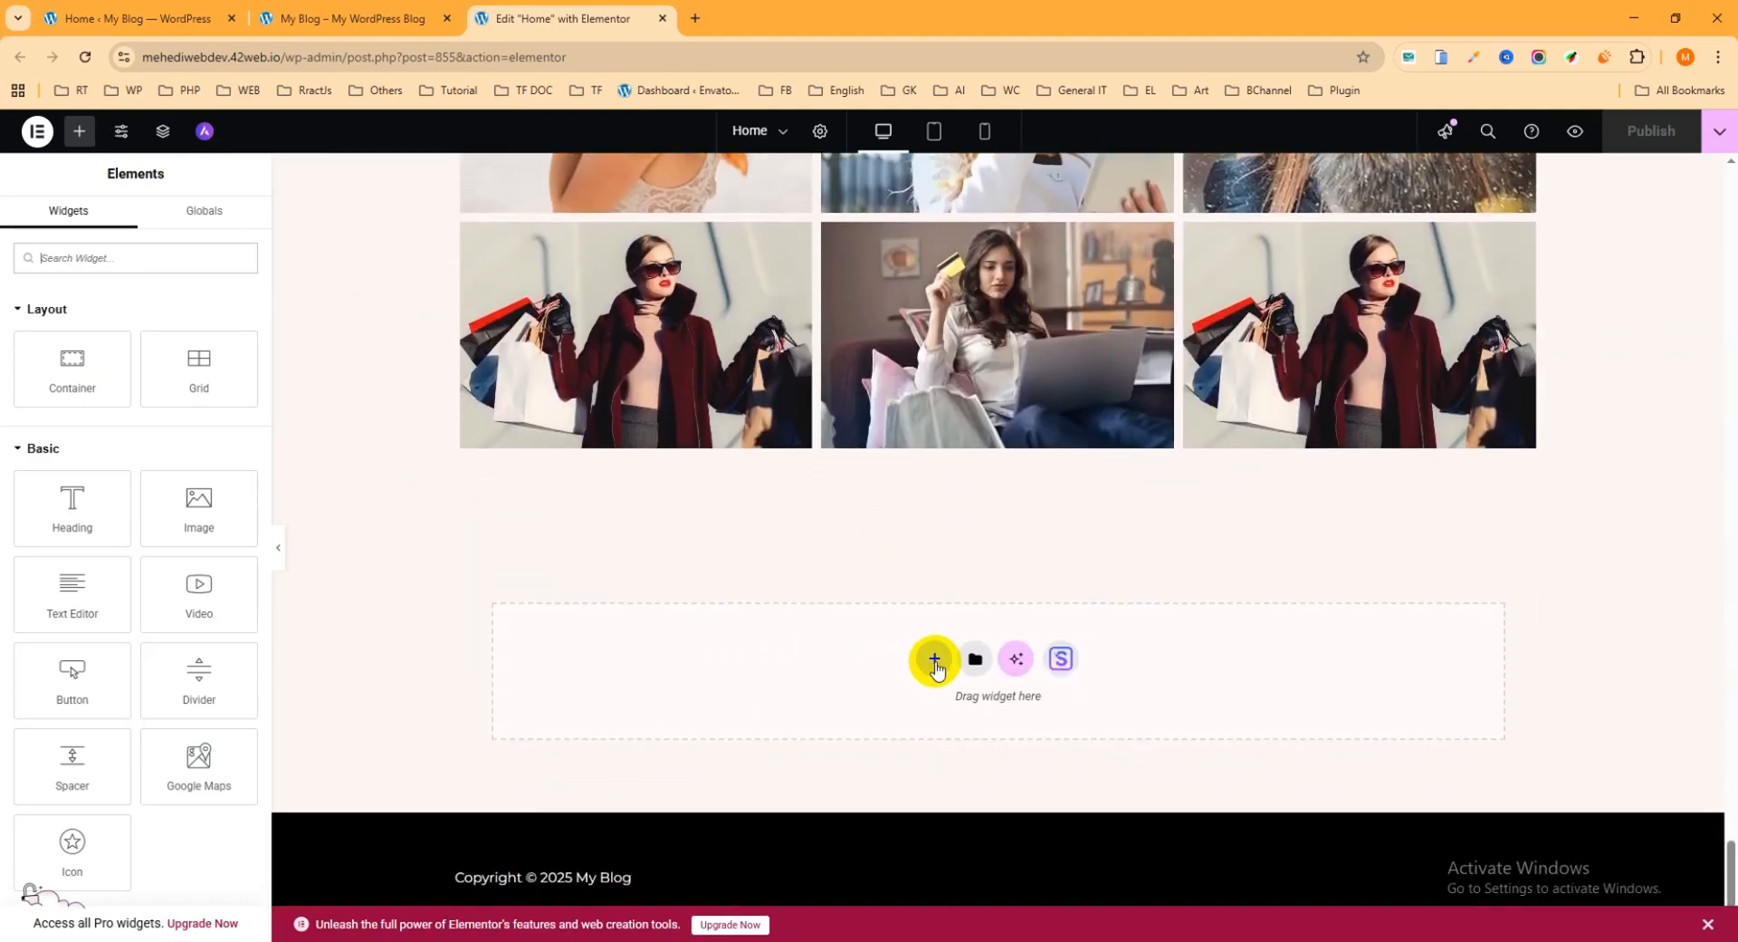
click(936, 660)
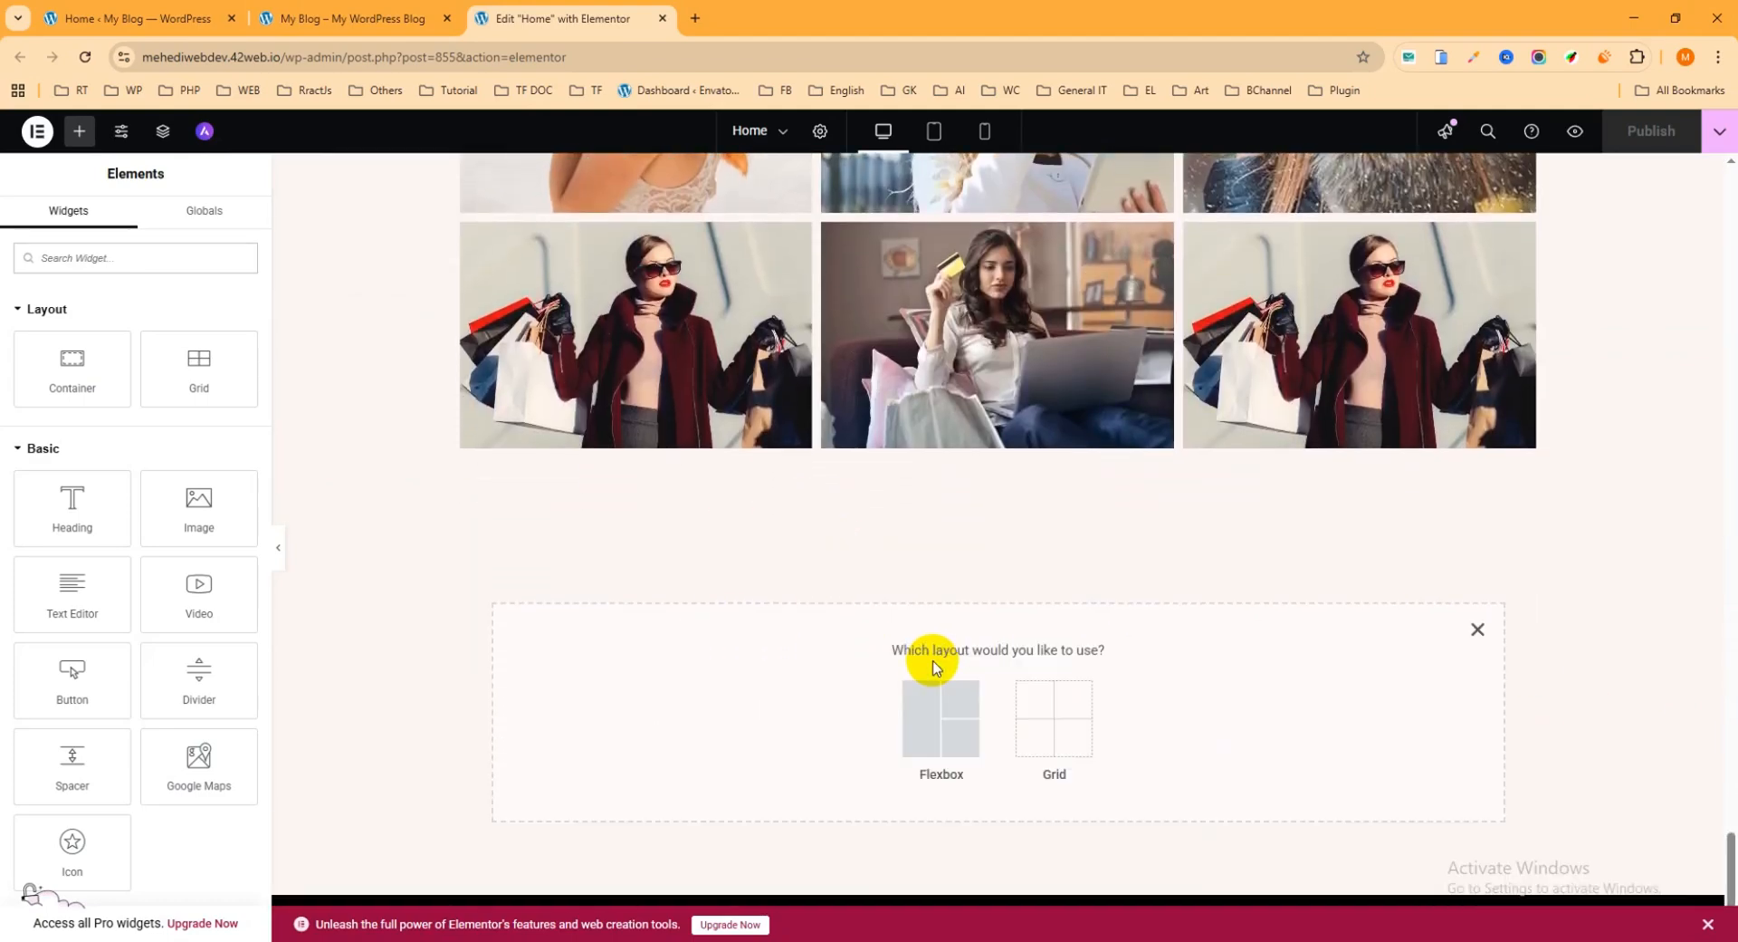
click(944, 729)
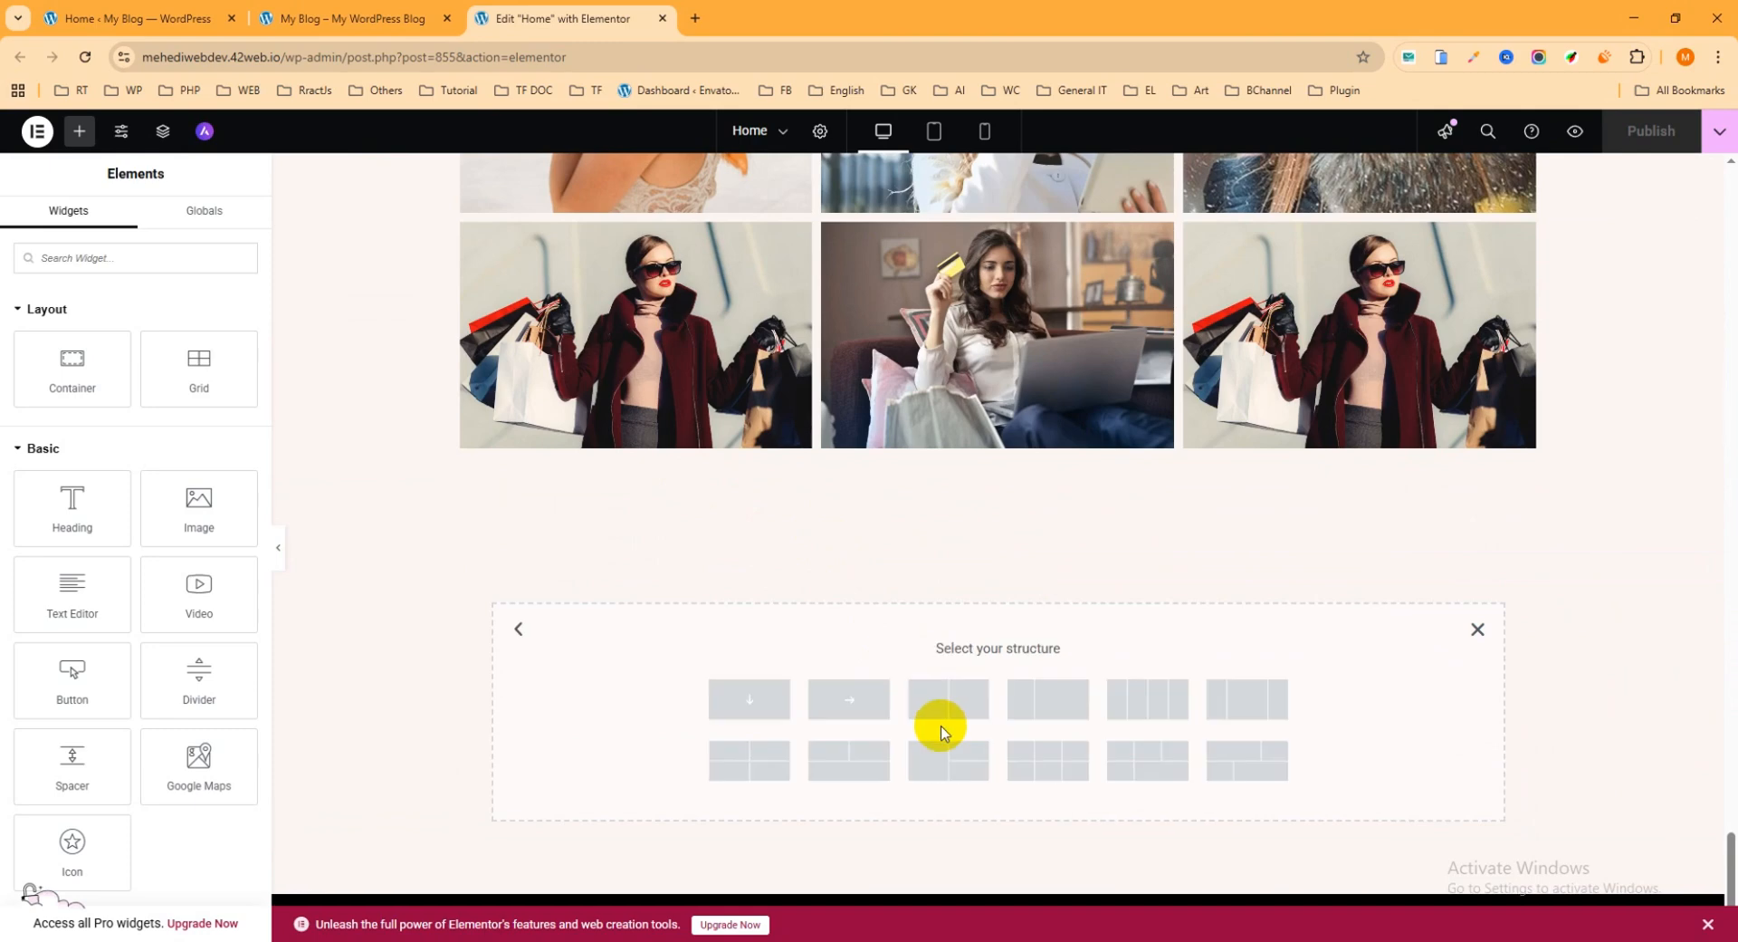
click(759, 705)
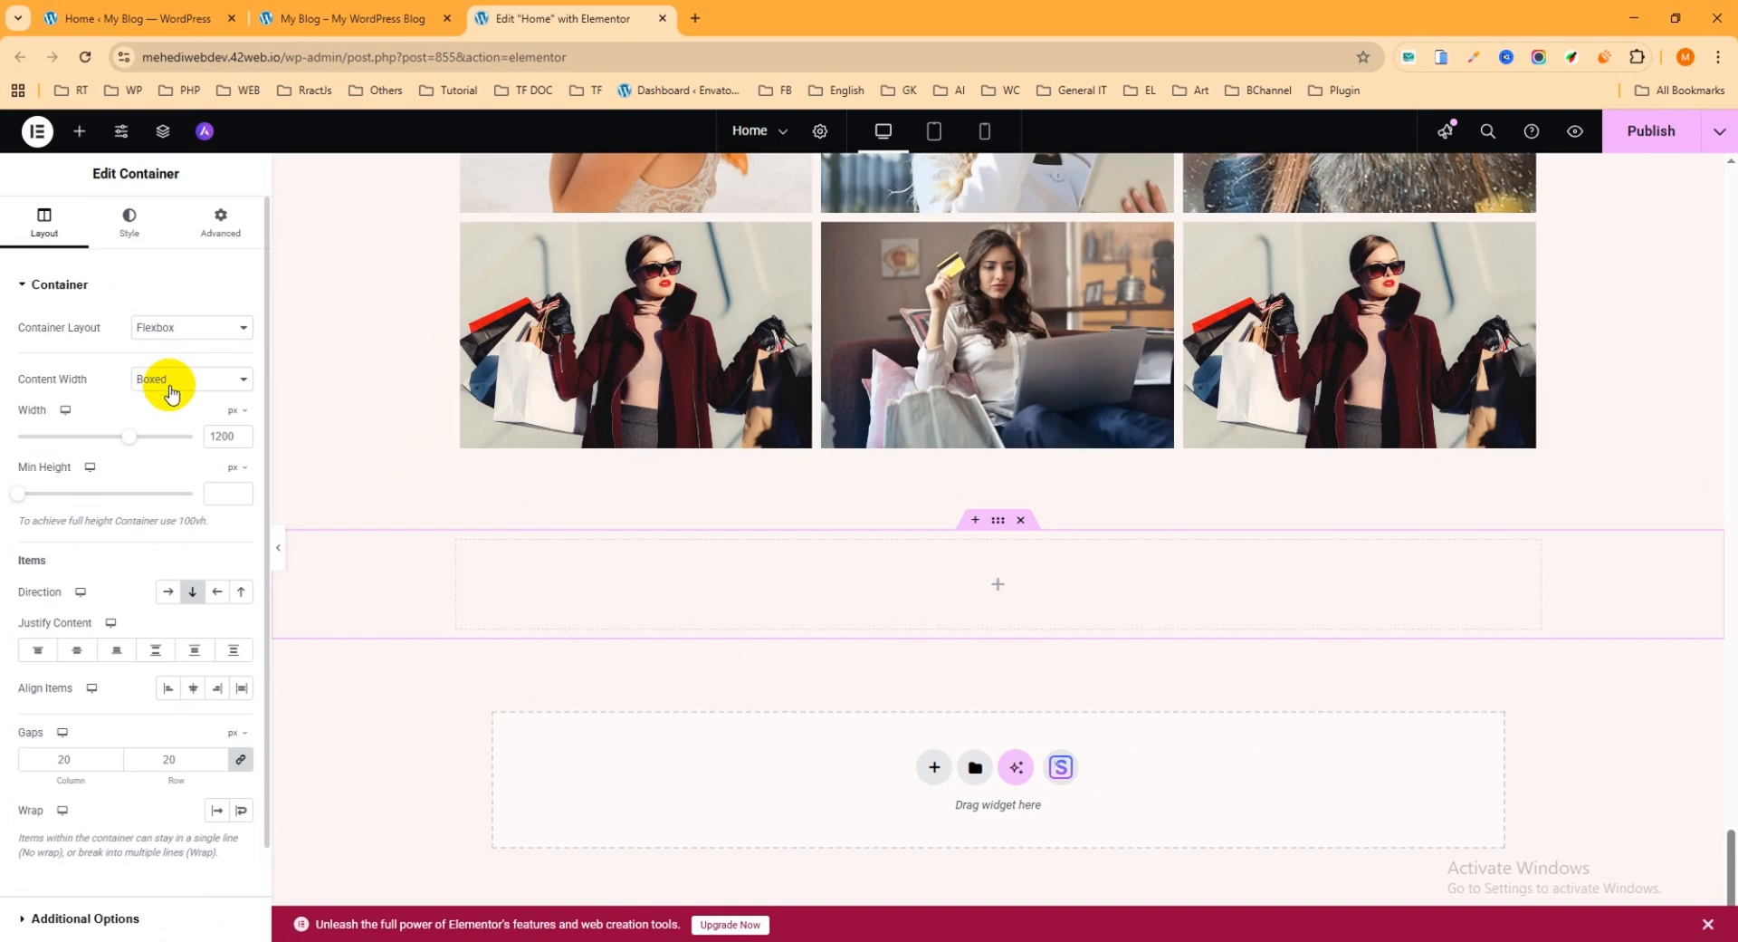
Step: Search the widgets for "post", place the Unlimited Elements Post Grid in the new container, and look over its post cards
click(998, 587)
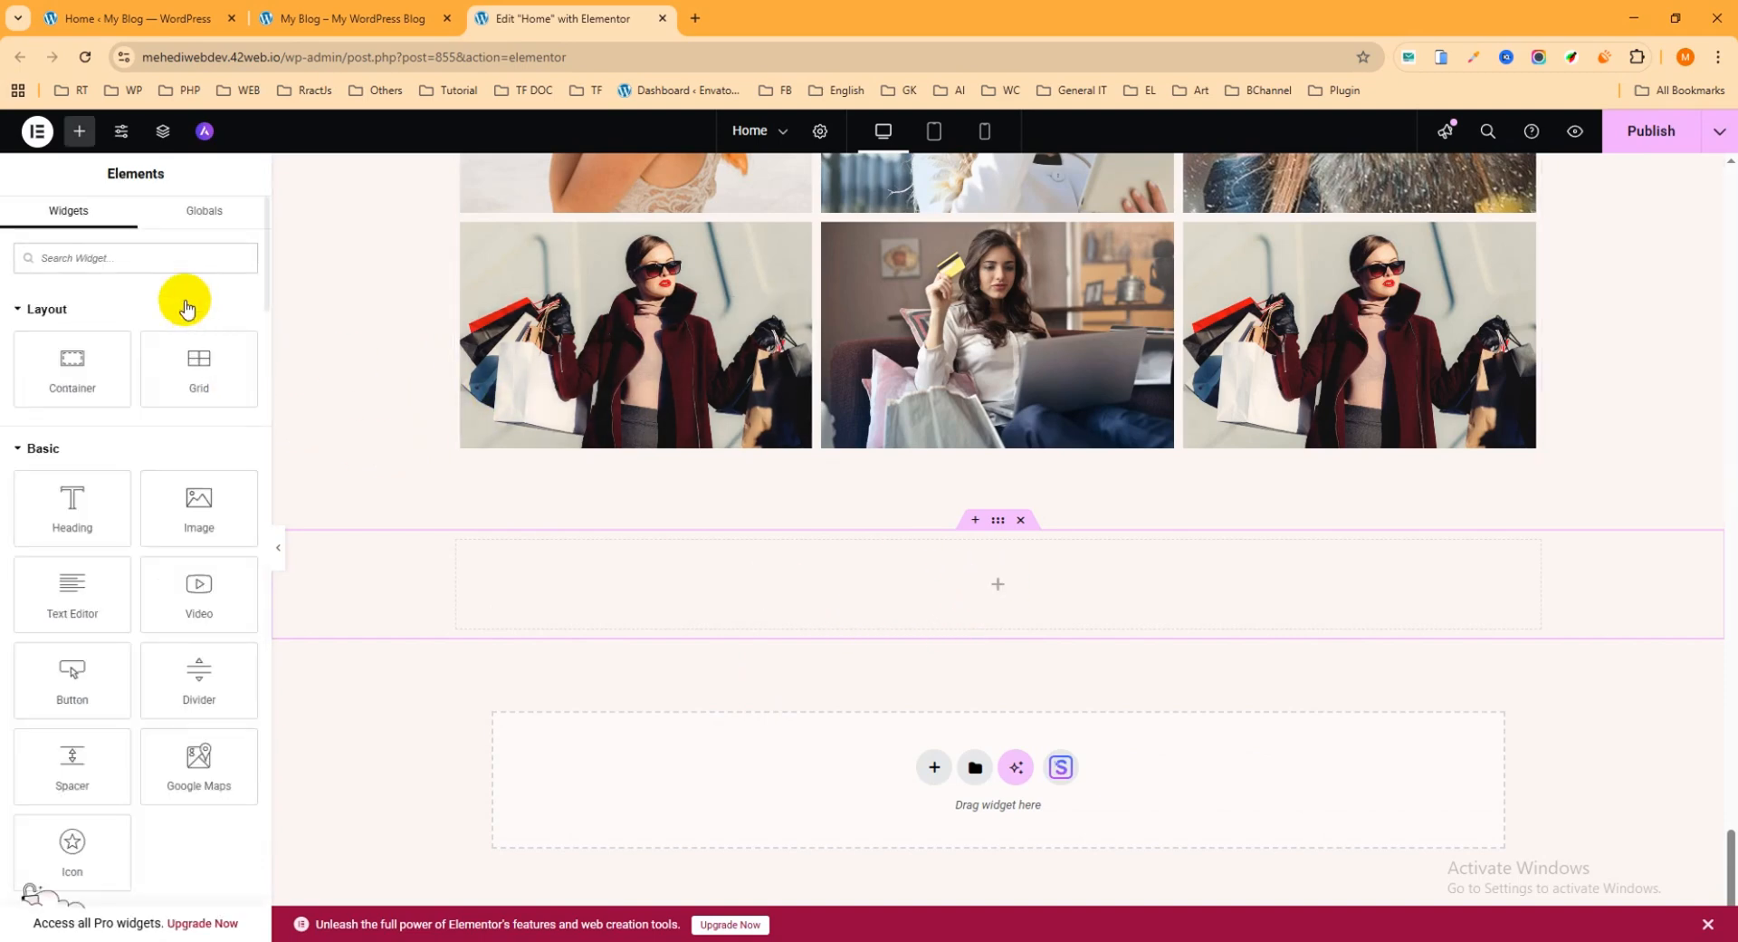
click(81, 133)
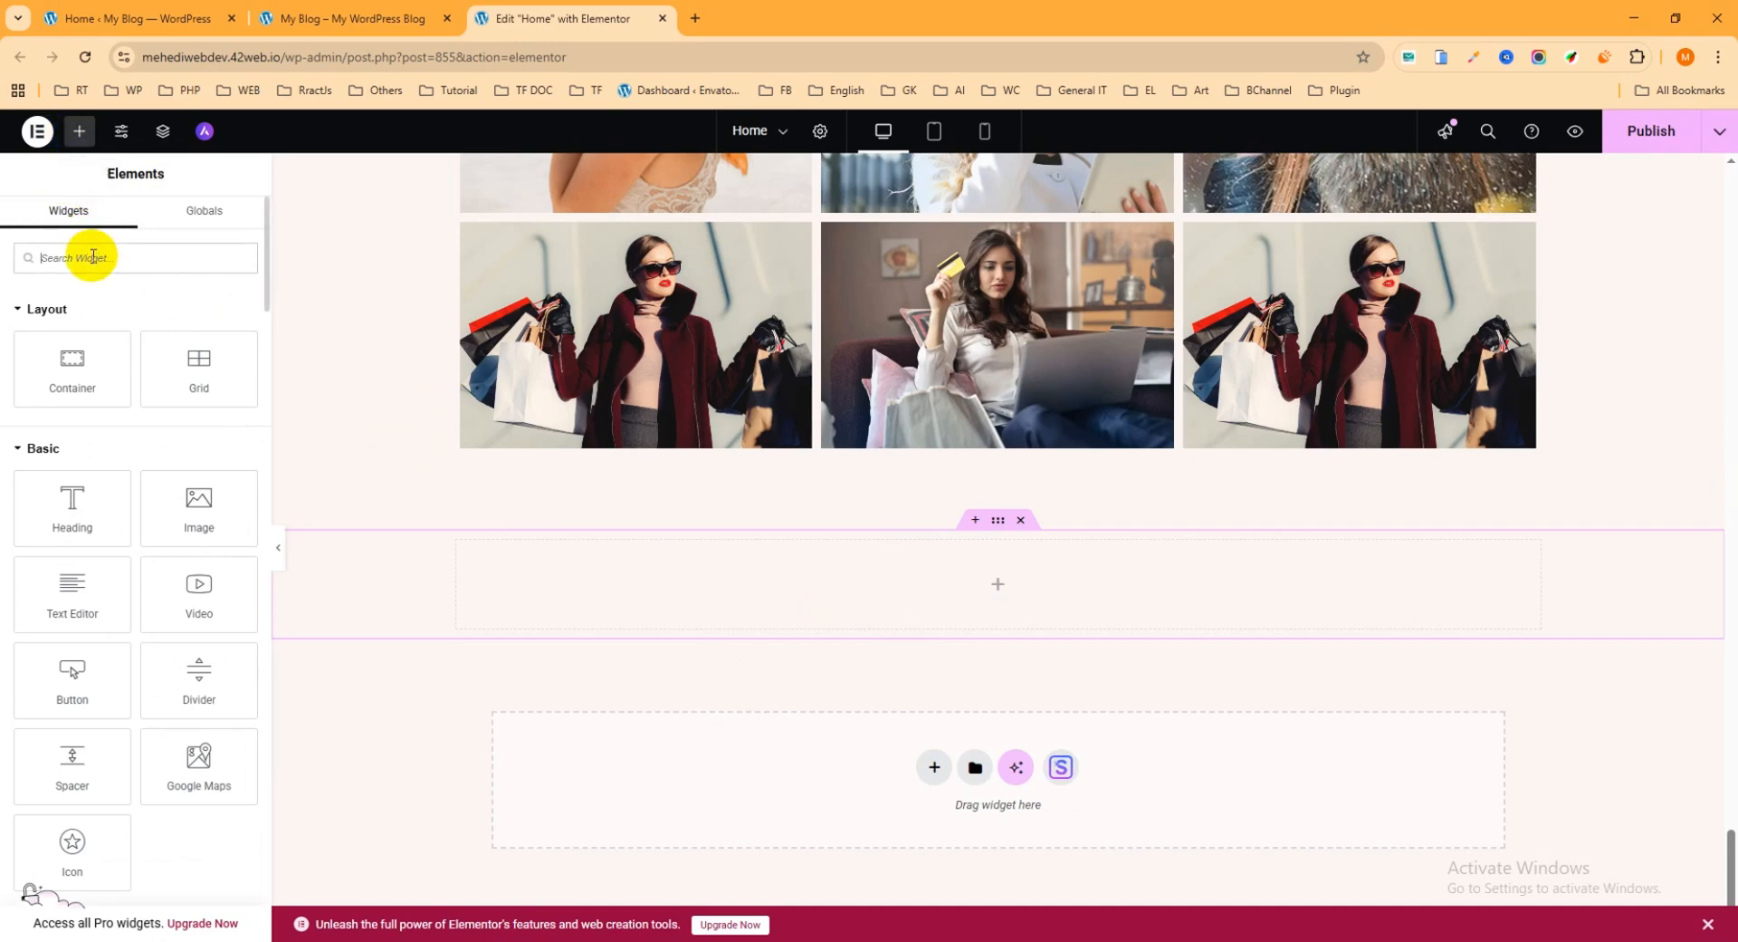
text(post)
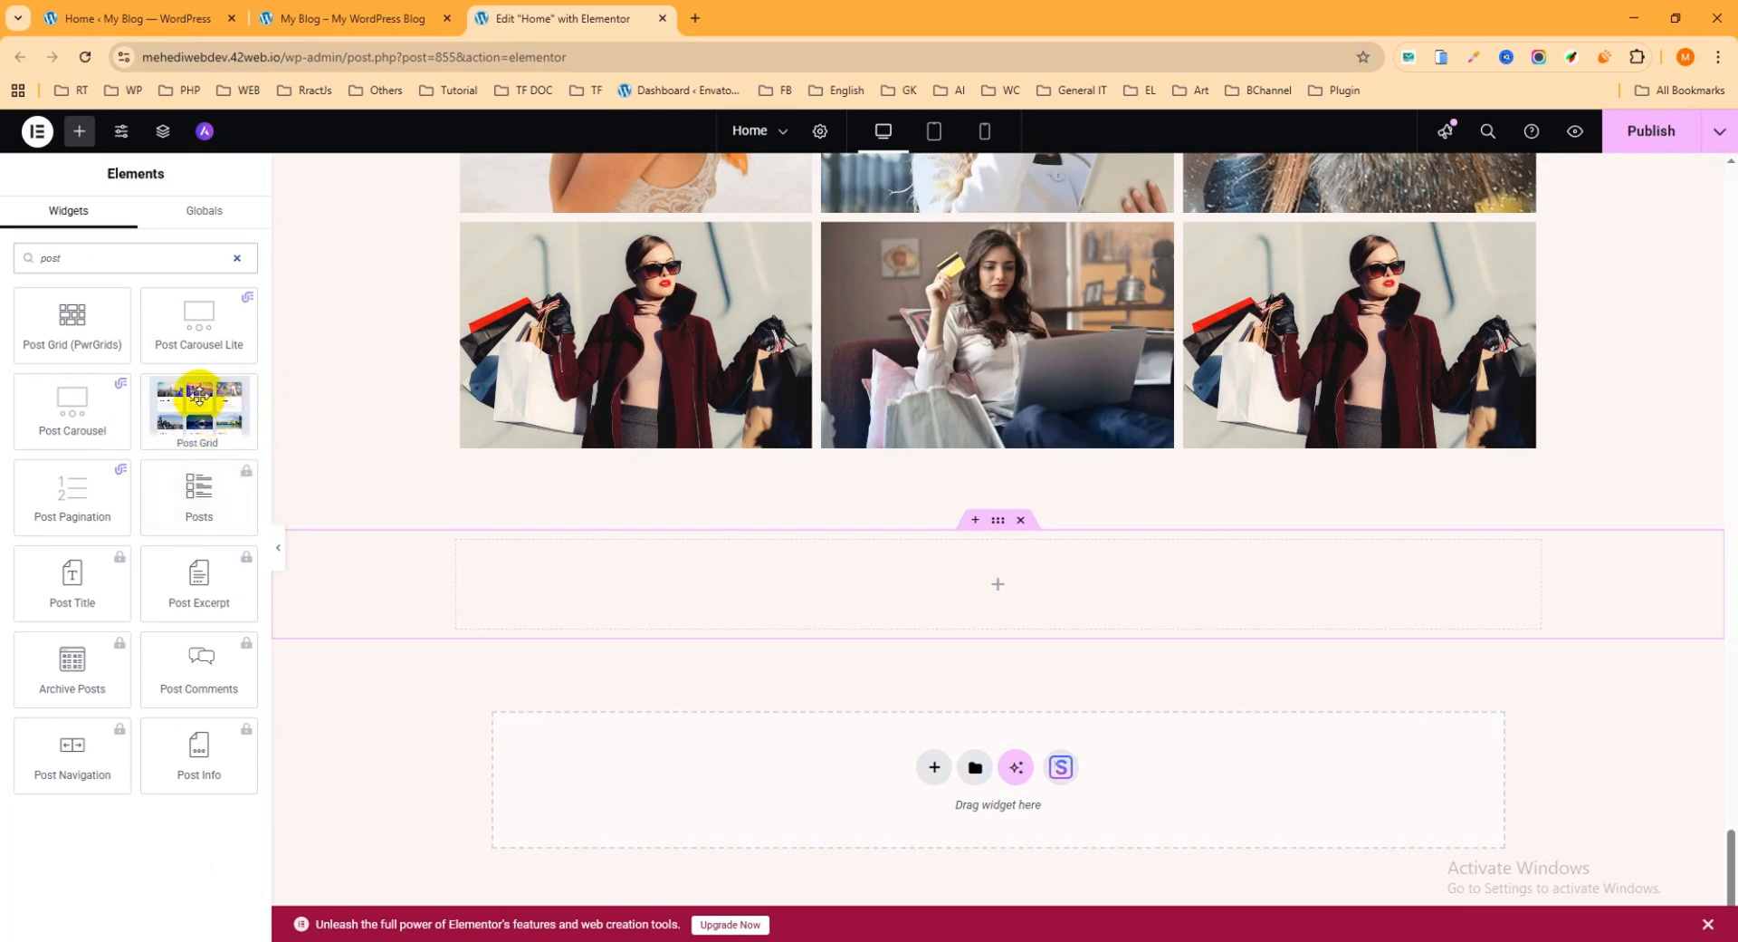
drag(200, 421, 1056, 600)
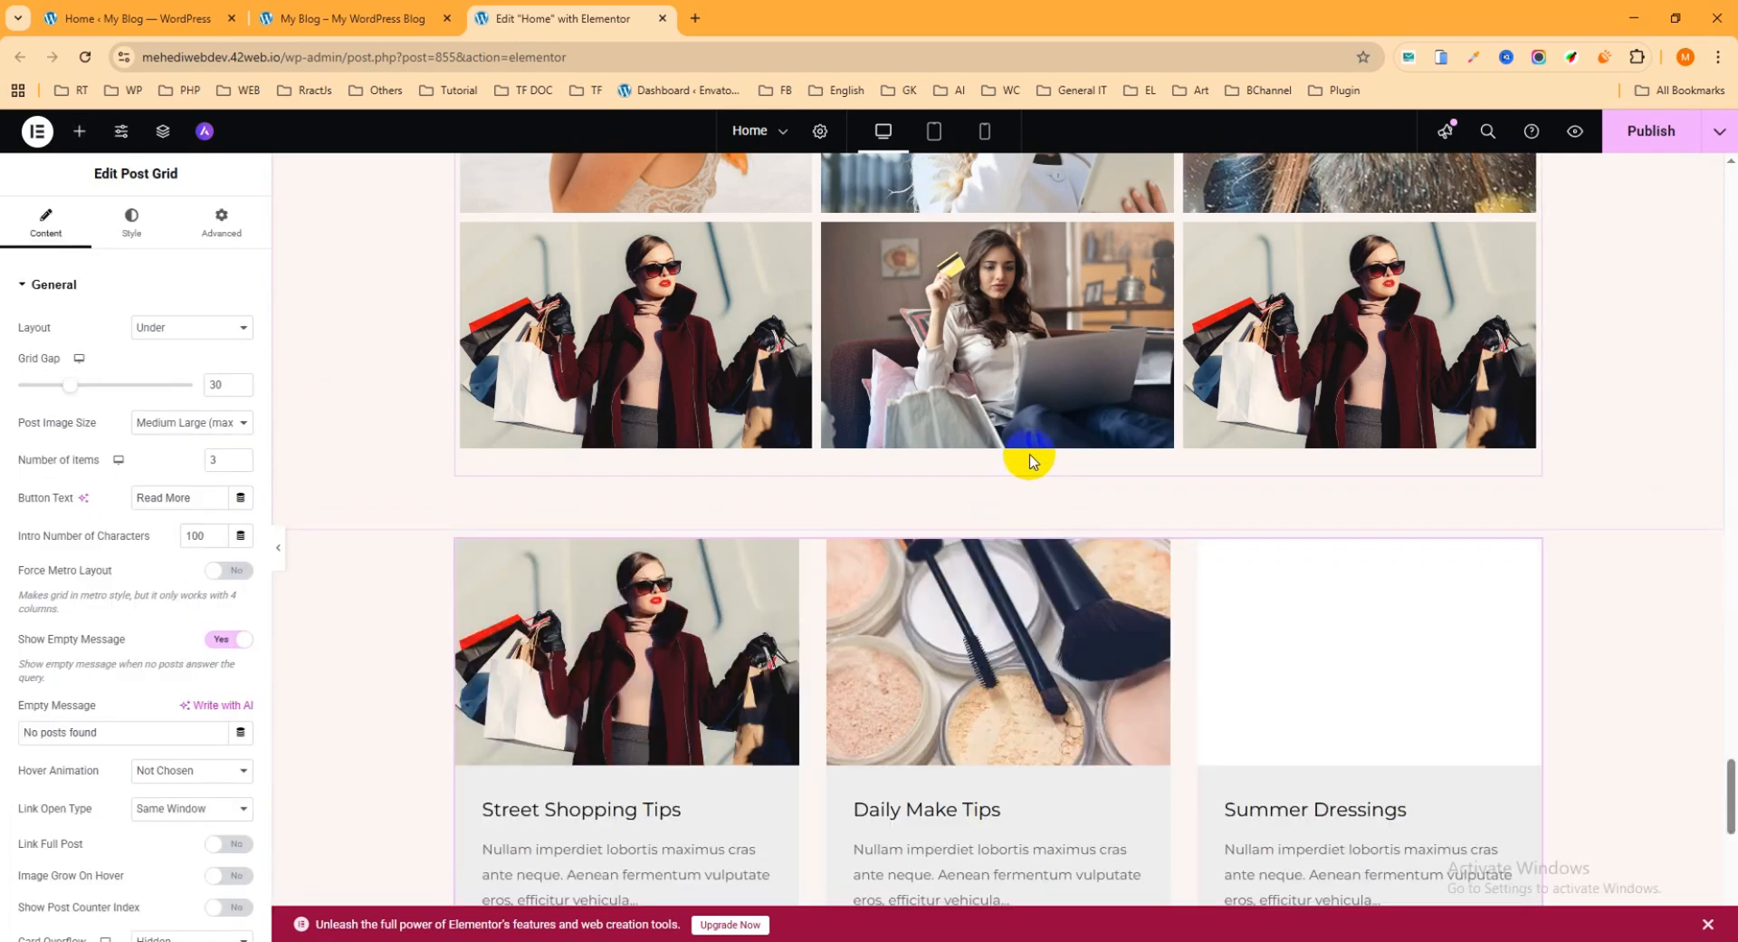
scroll(1105, 562, down, 2)
scroll(1039, 540, down, 5)
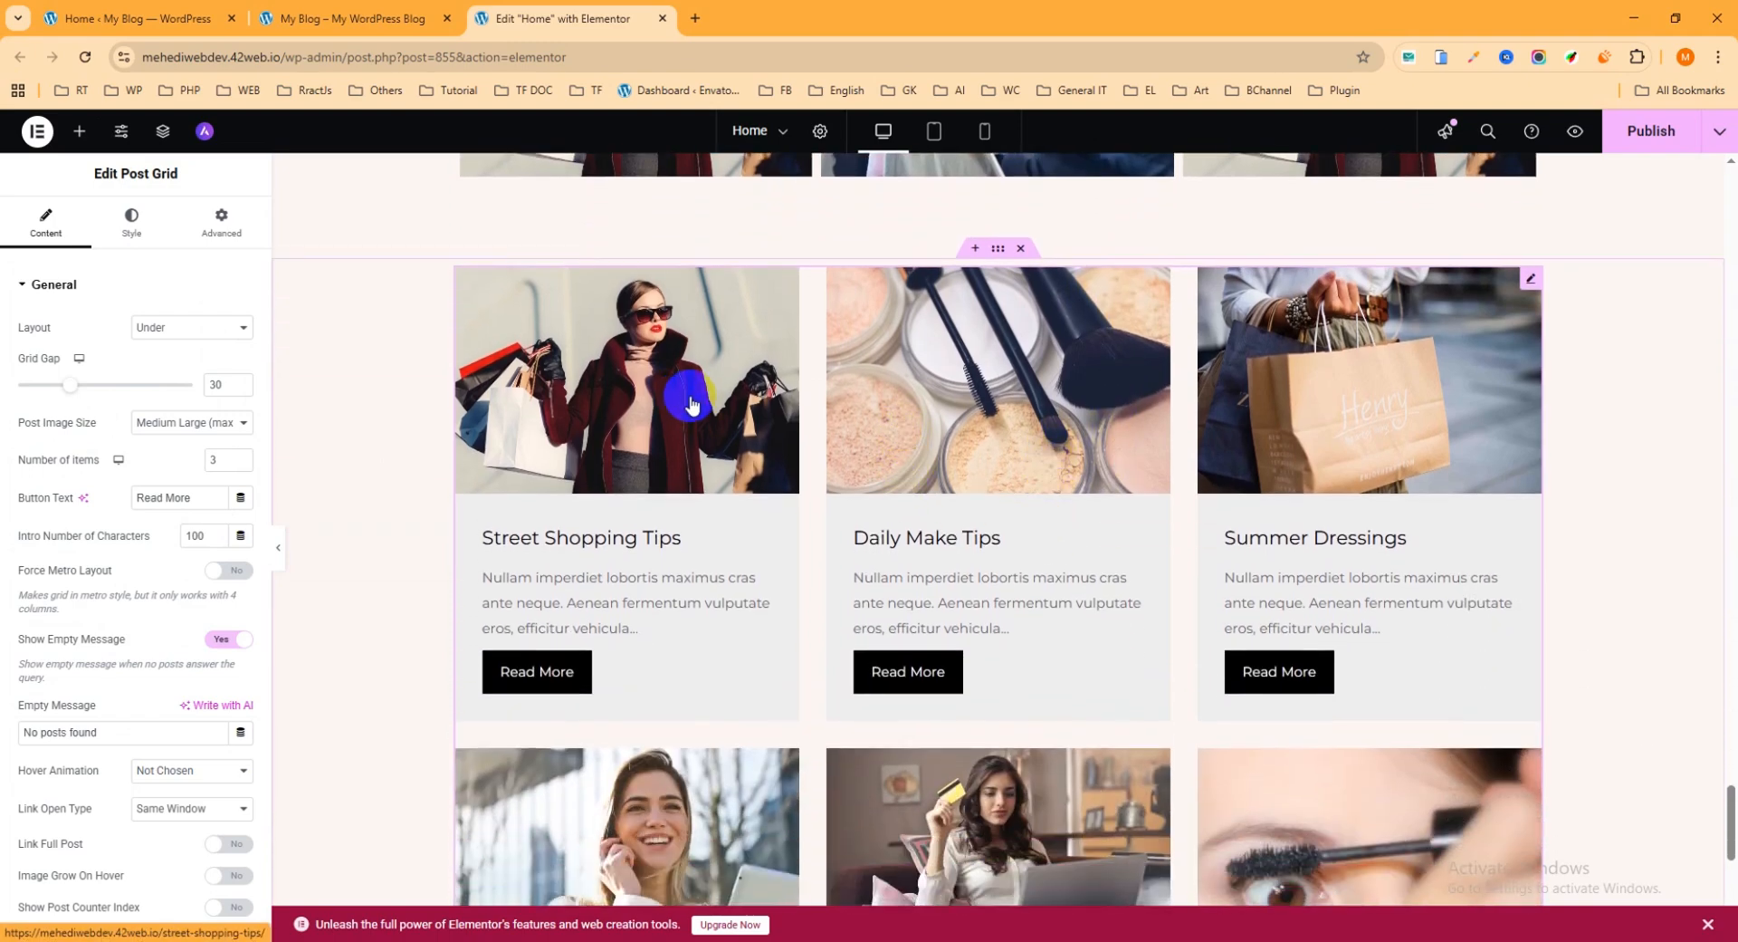
scroll(779, 452, down, 1)
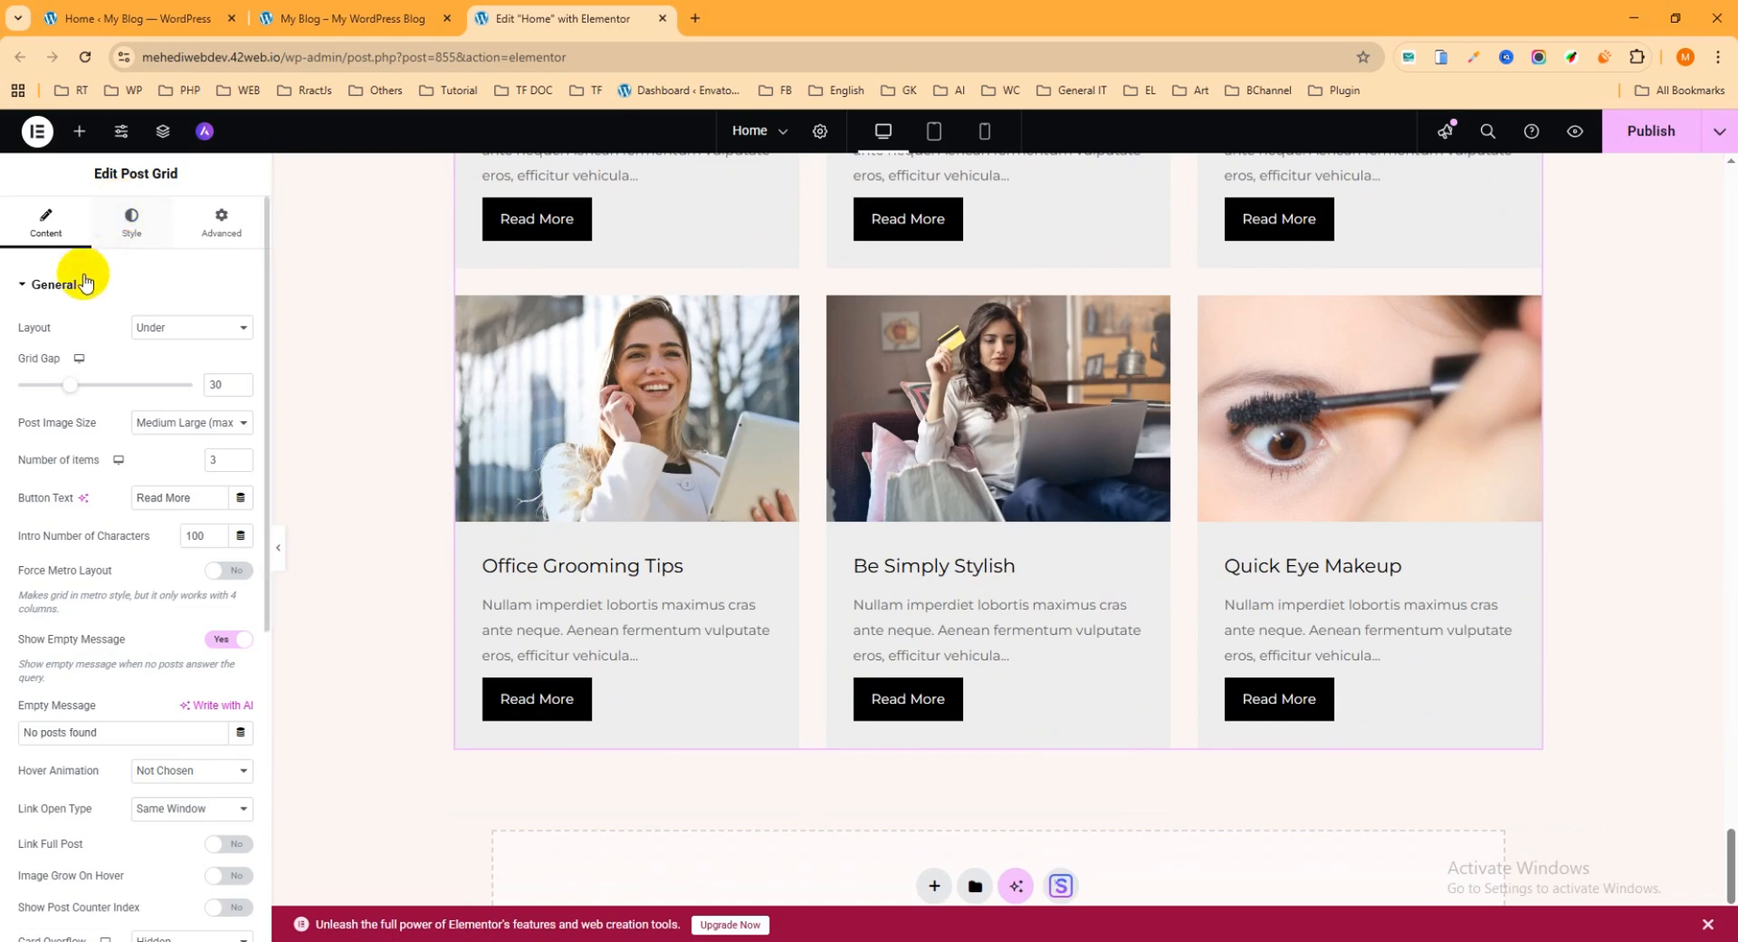
Step: Search the widgets for "post", place Post Pagination directly below the post grid, and publish the page
click(78, 135)
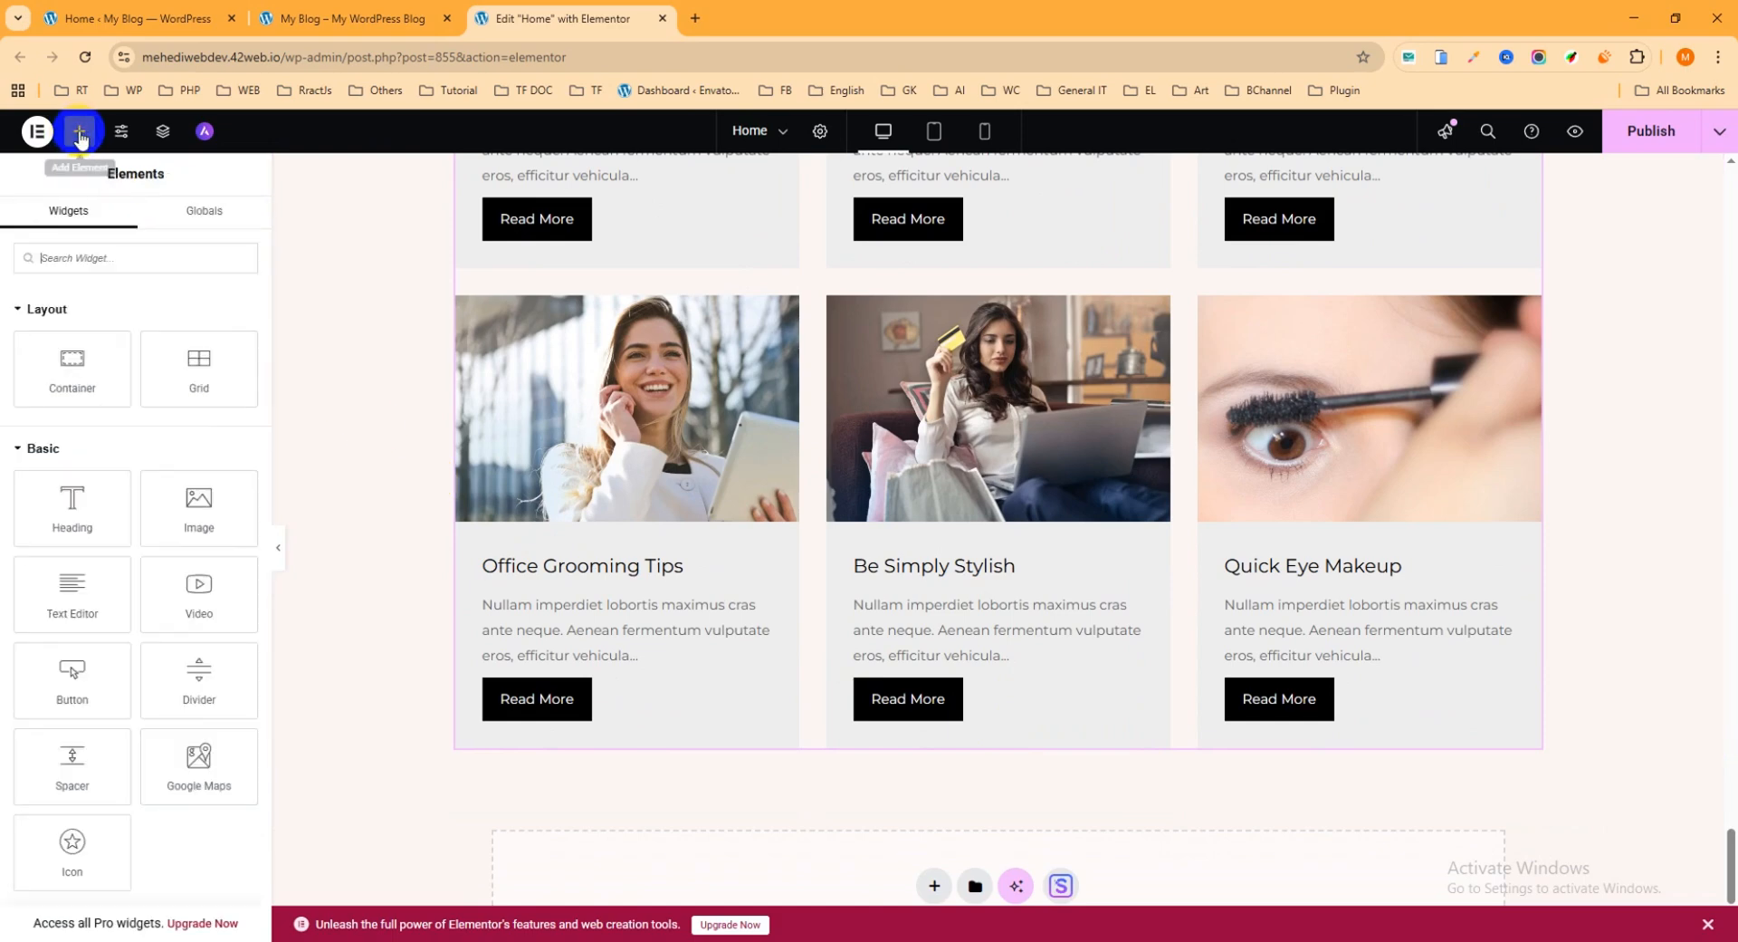
click(100, 258)
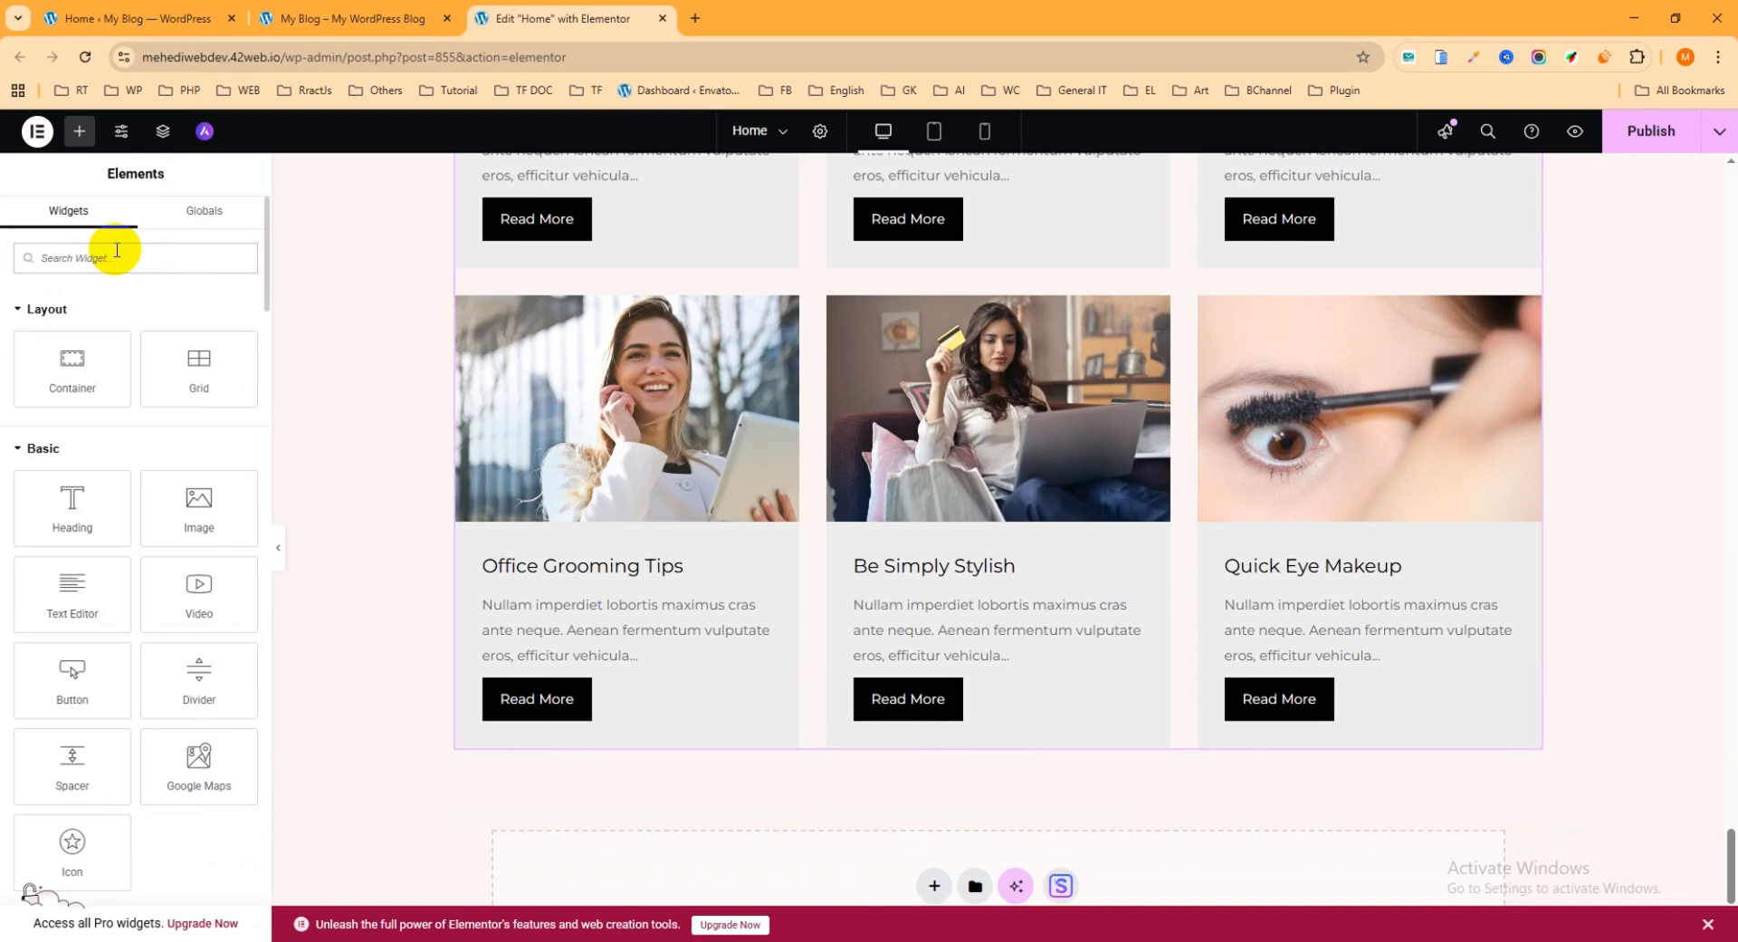
text(post)
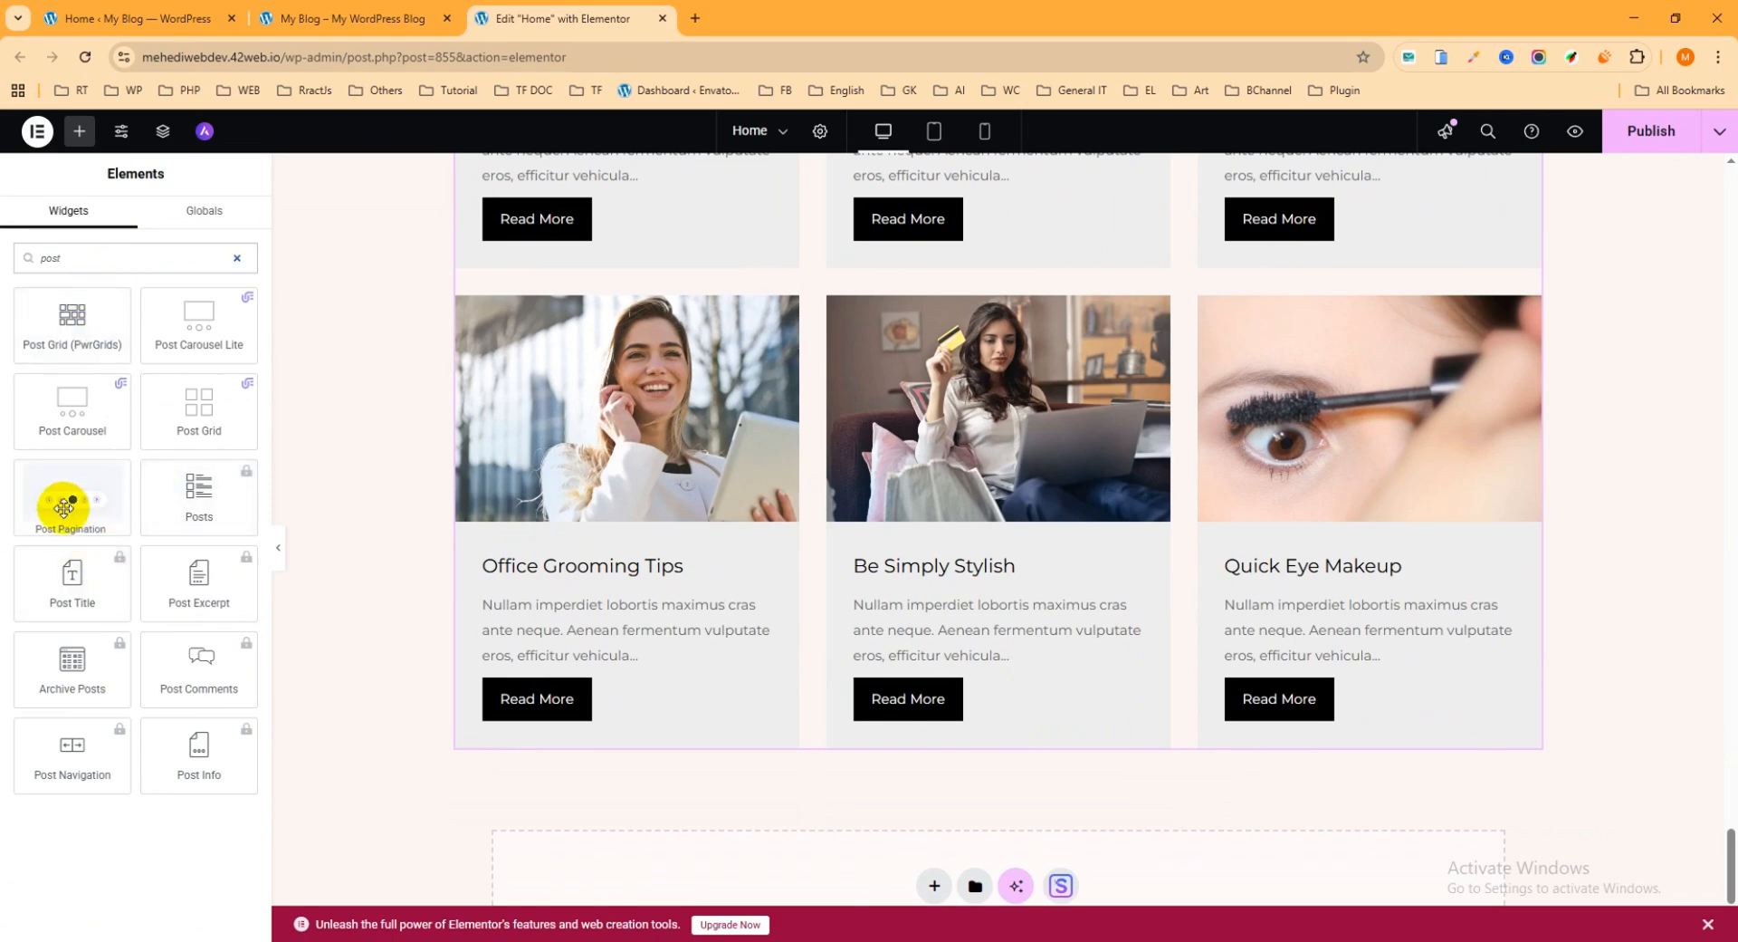
drag(64, 507, 987, 724)
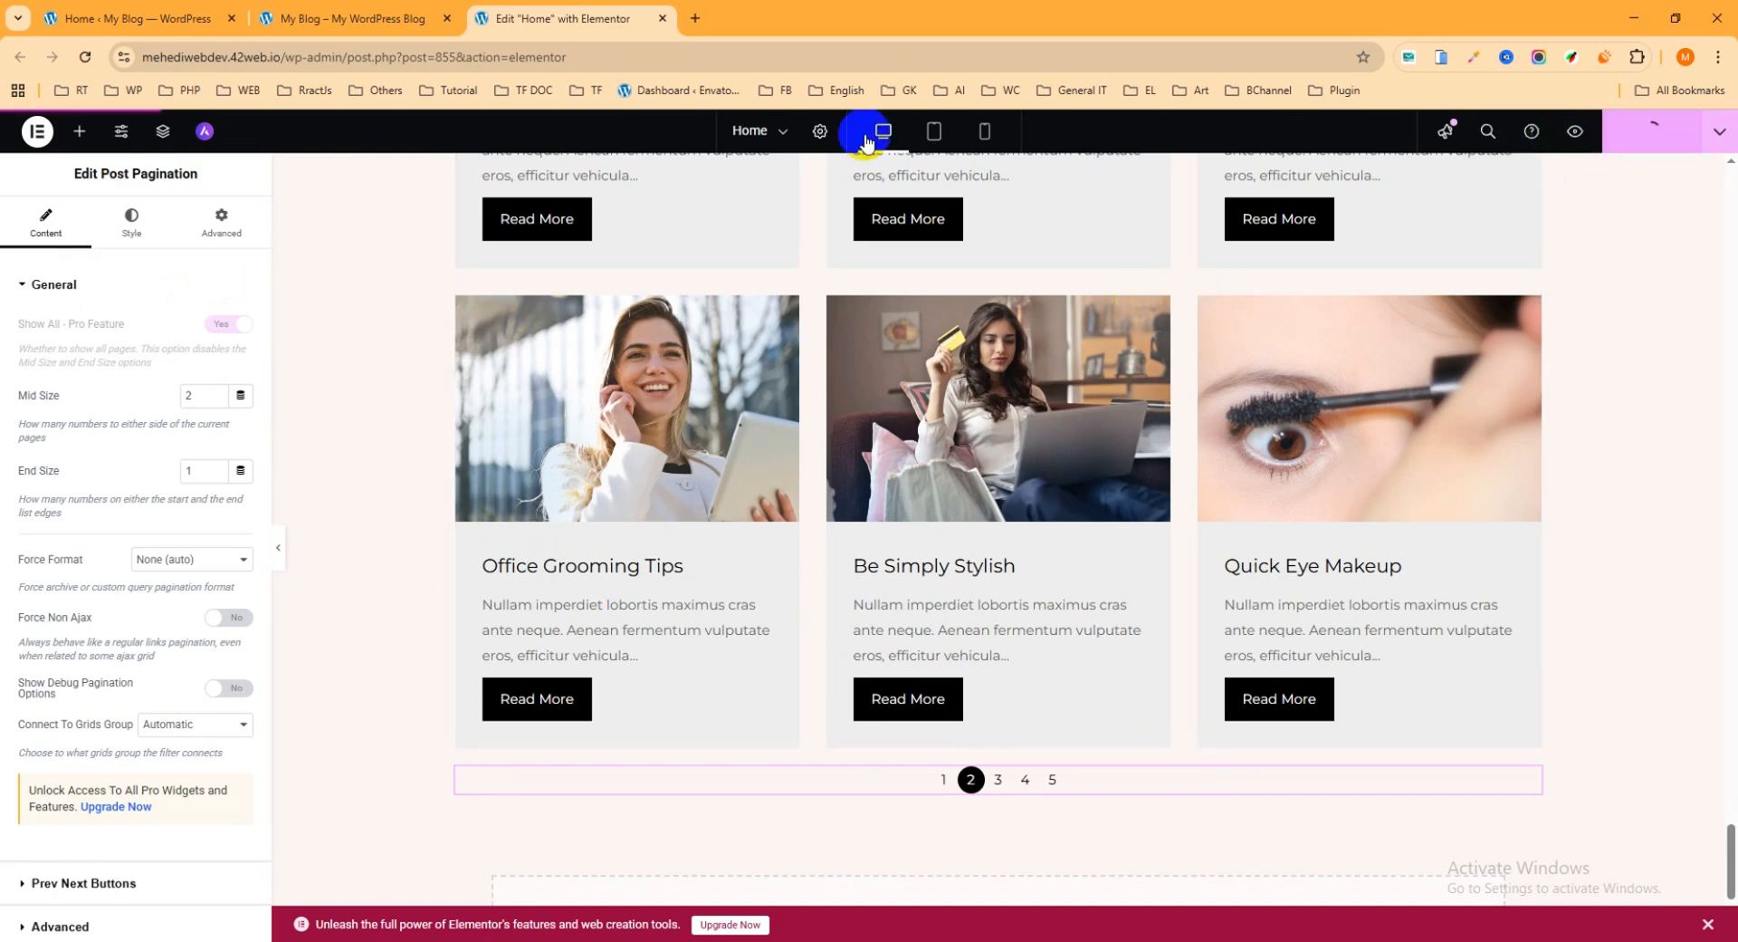
scroll(523, 546, up, 5)
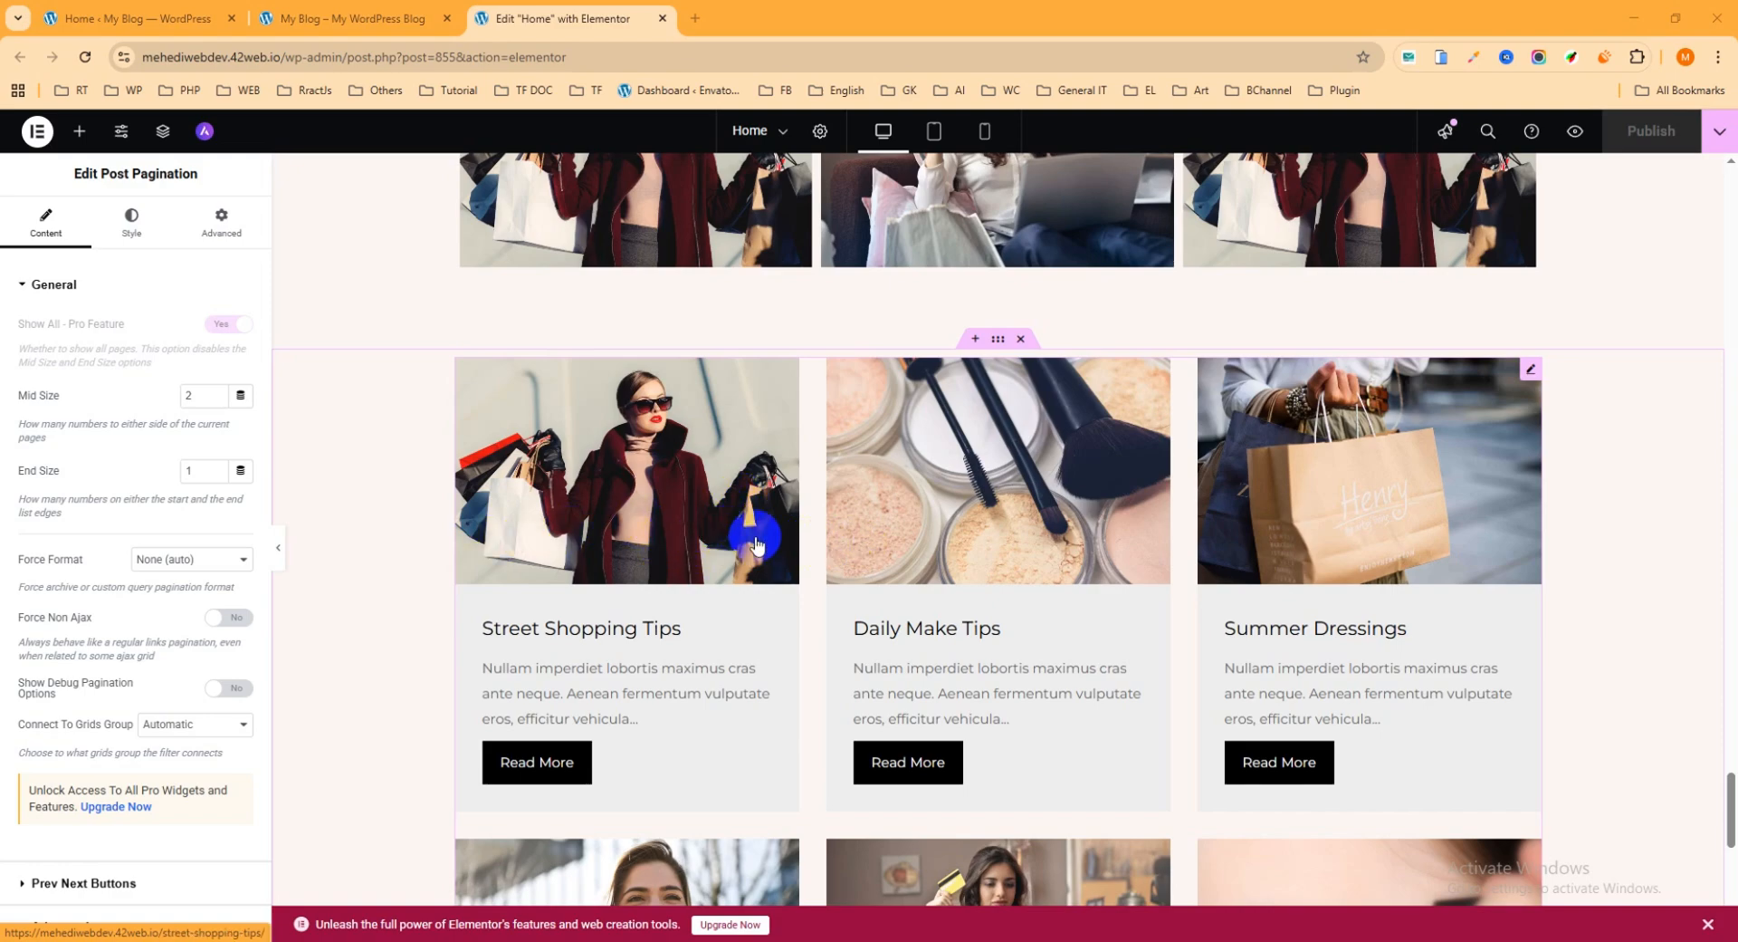
Step: Check the published post grid on the live home page and return to the Elementor editor
click(380, 29)
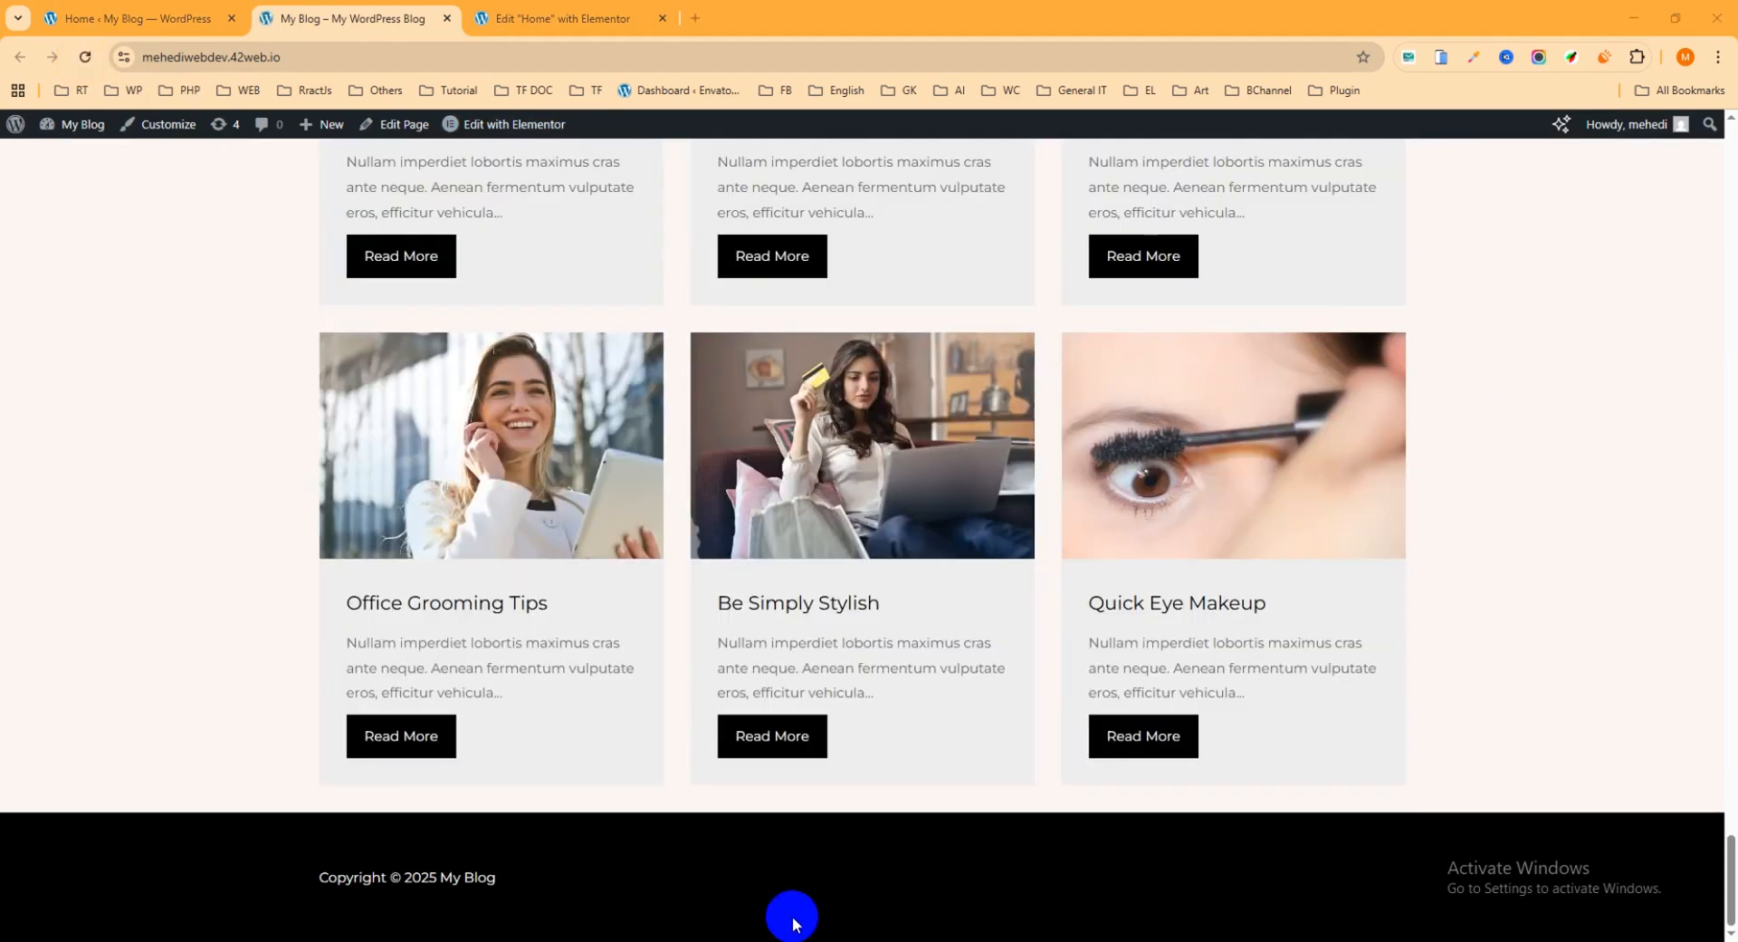
scroll(507, 321, up, 3)
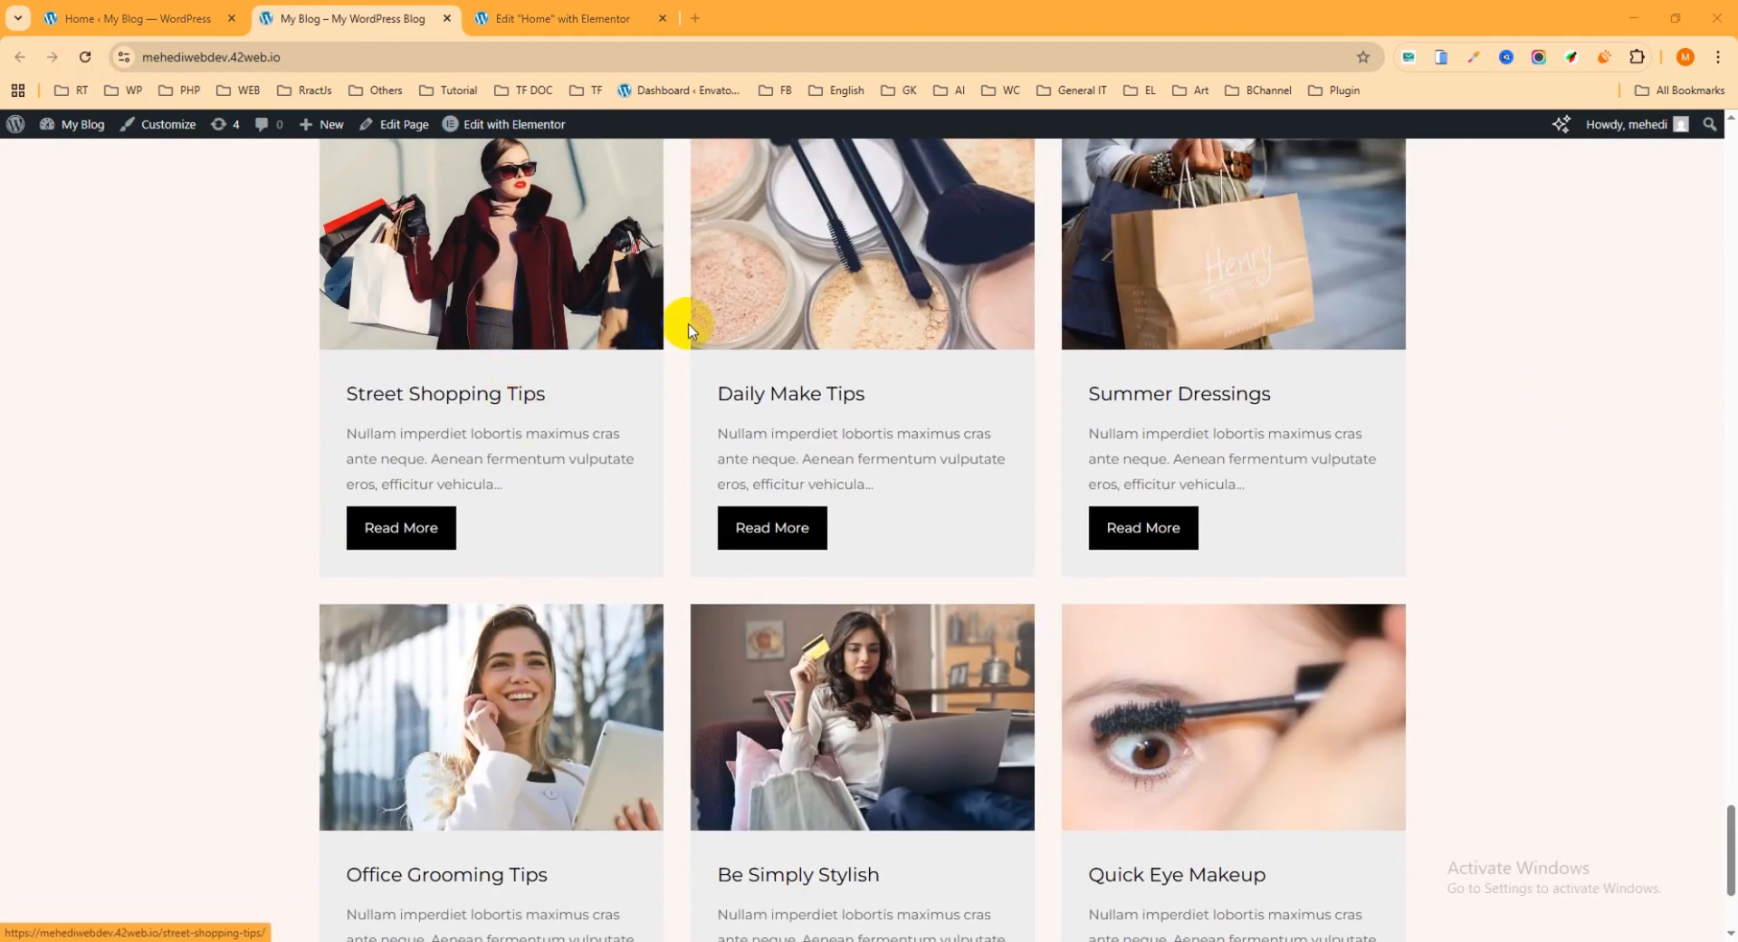
click(559, 16)
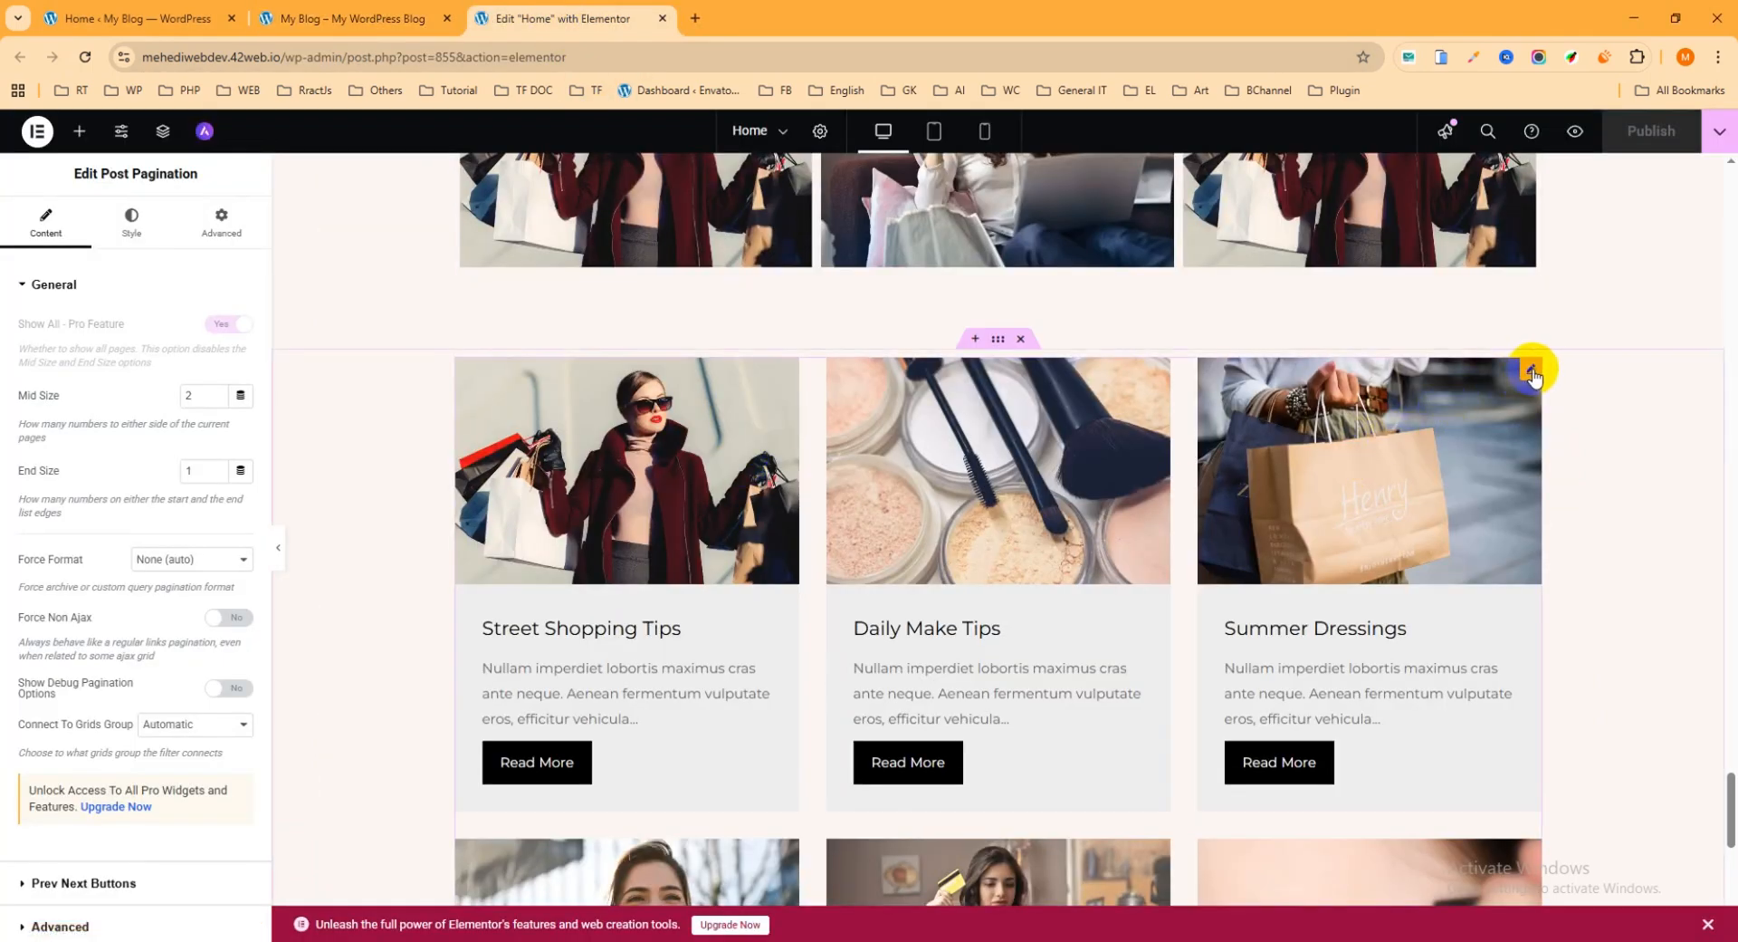
Step: Open the post grid's general settings, keep the Under layout, and reduce the grid gap to 8
click(1530, 371)
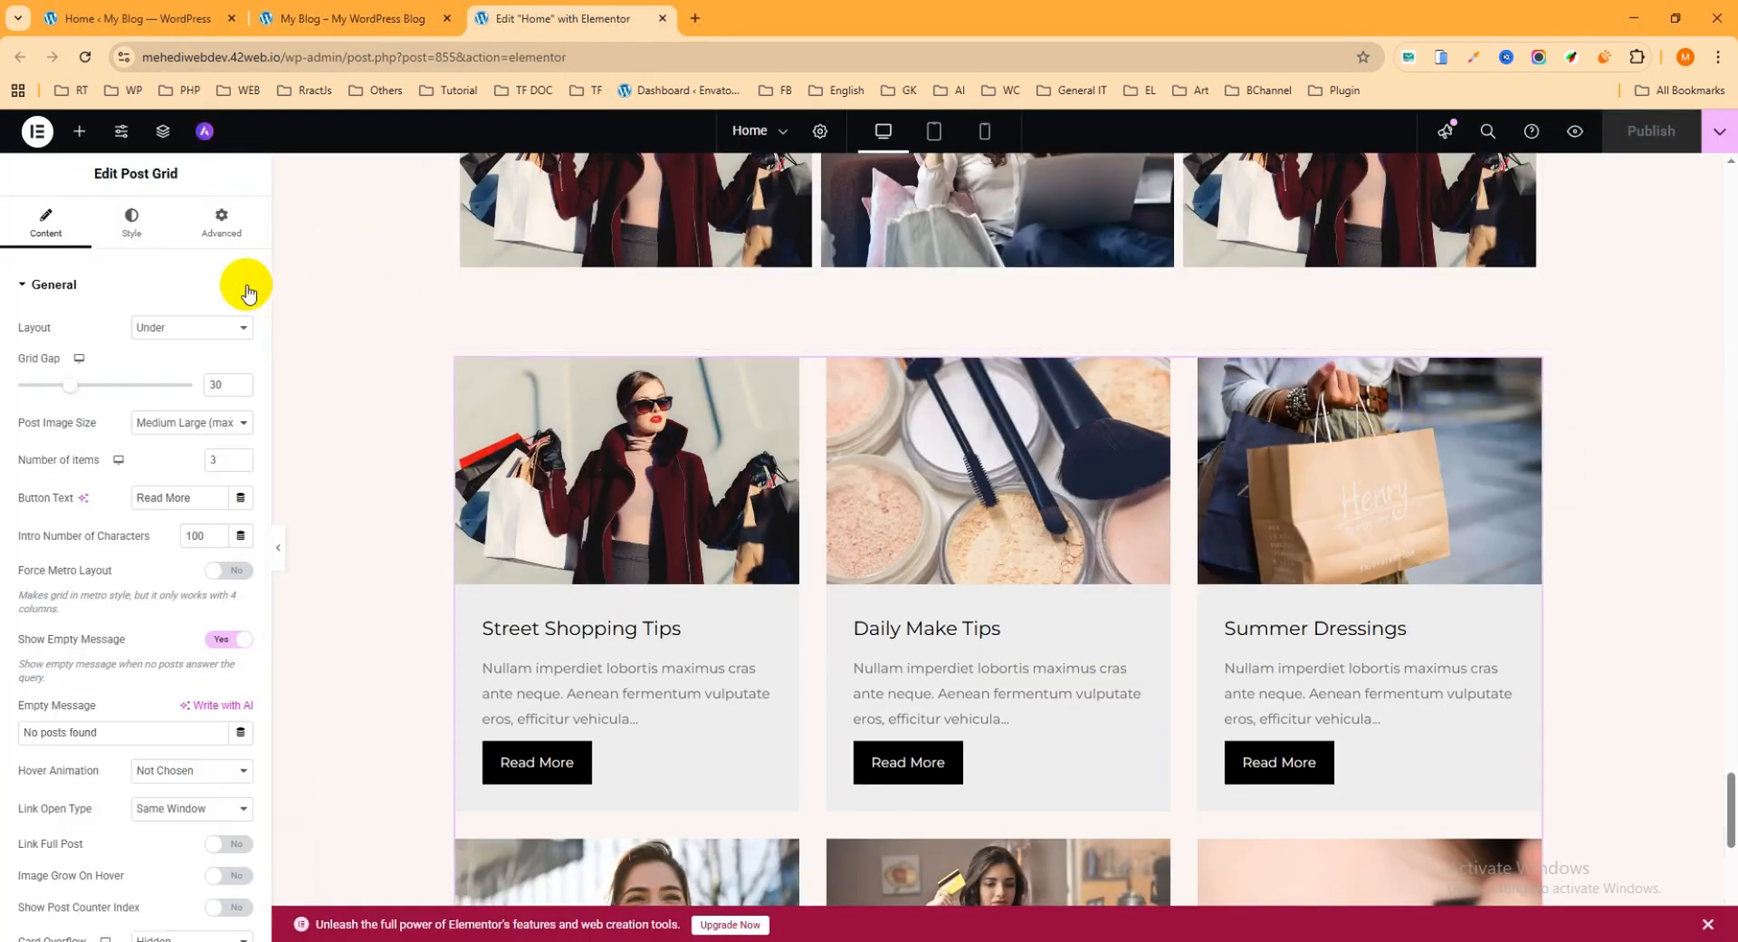
click(47, 286)
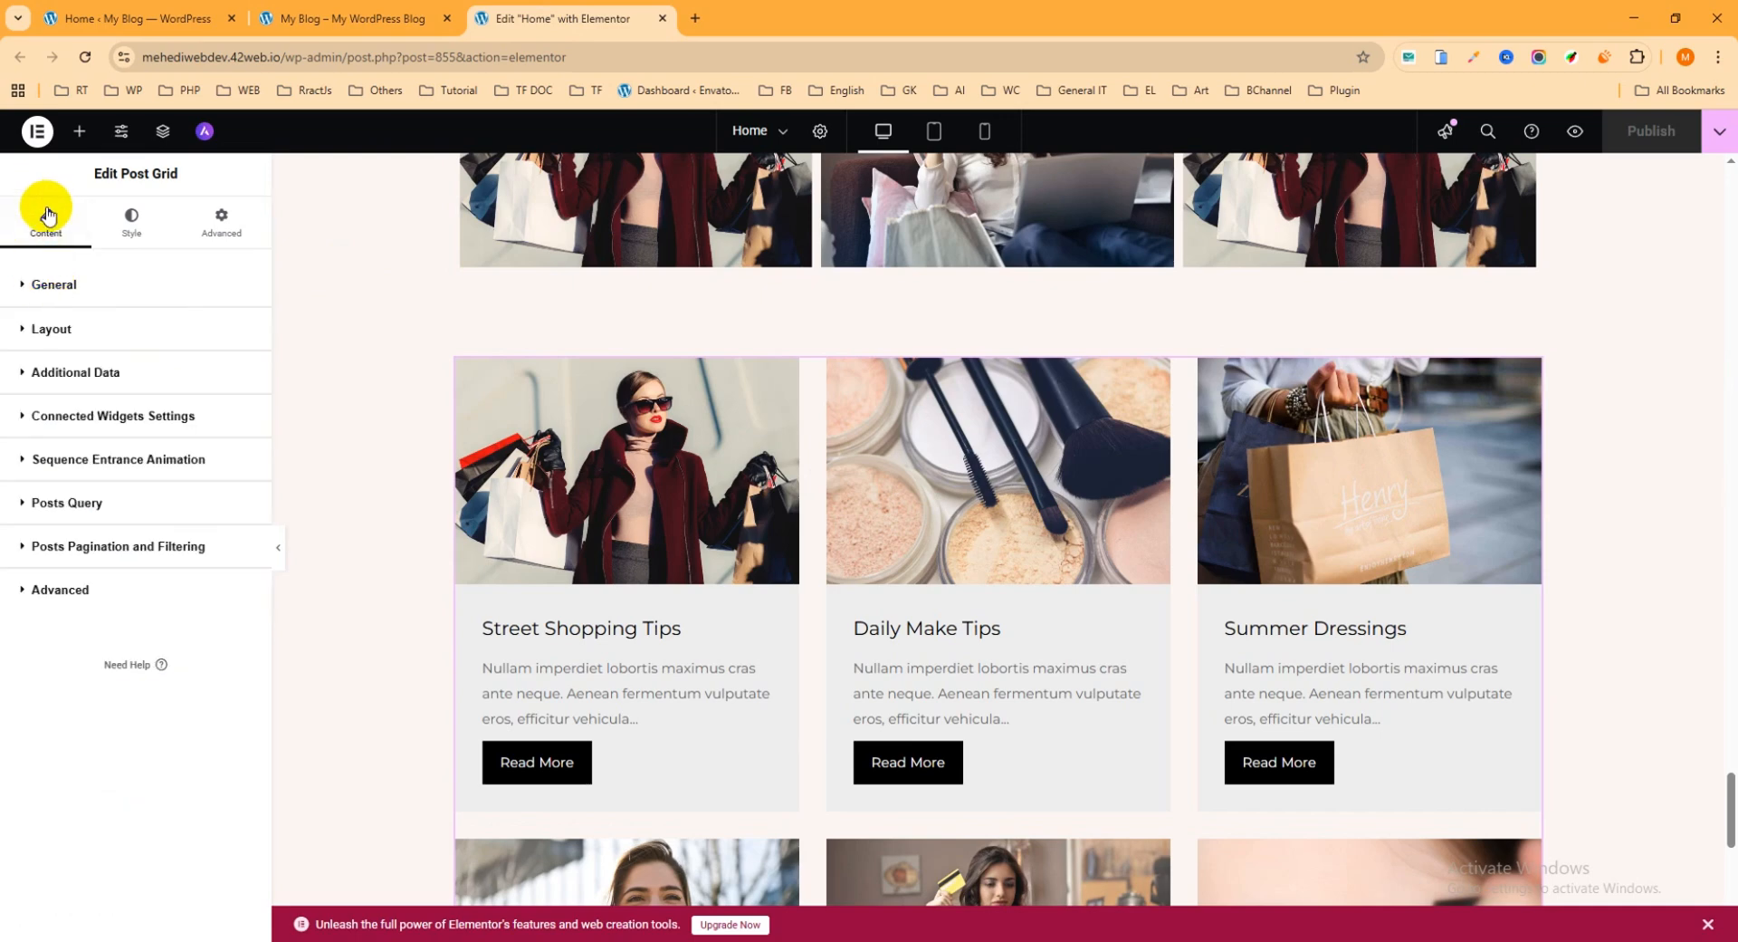
click(32, 283)
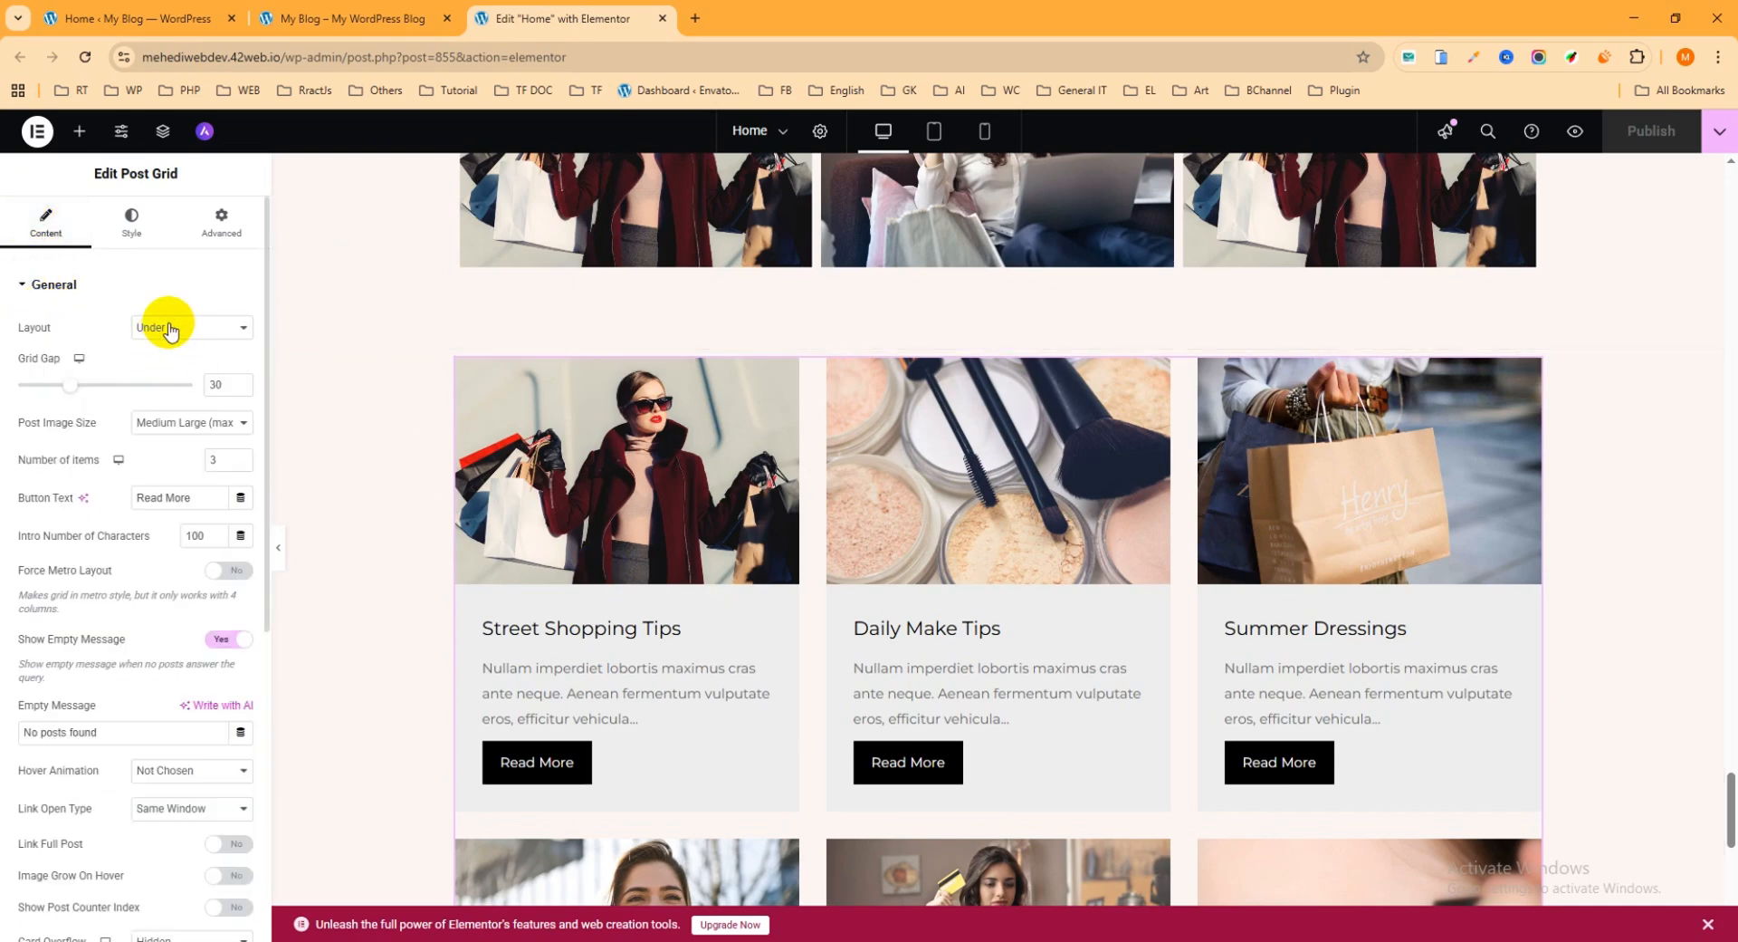
click(200, 332)
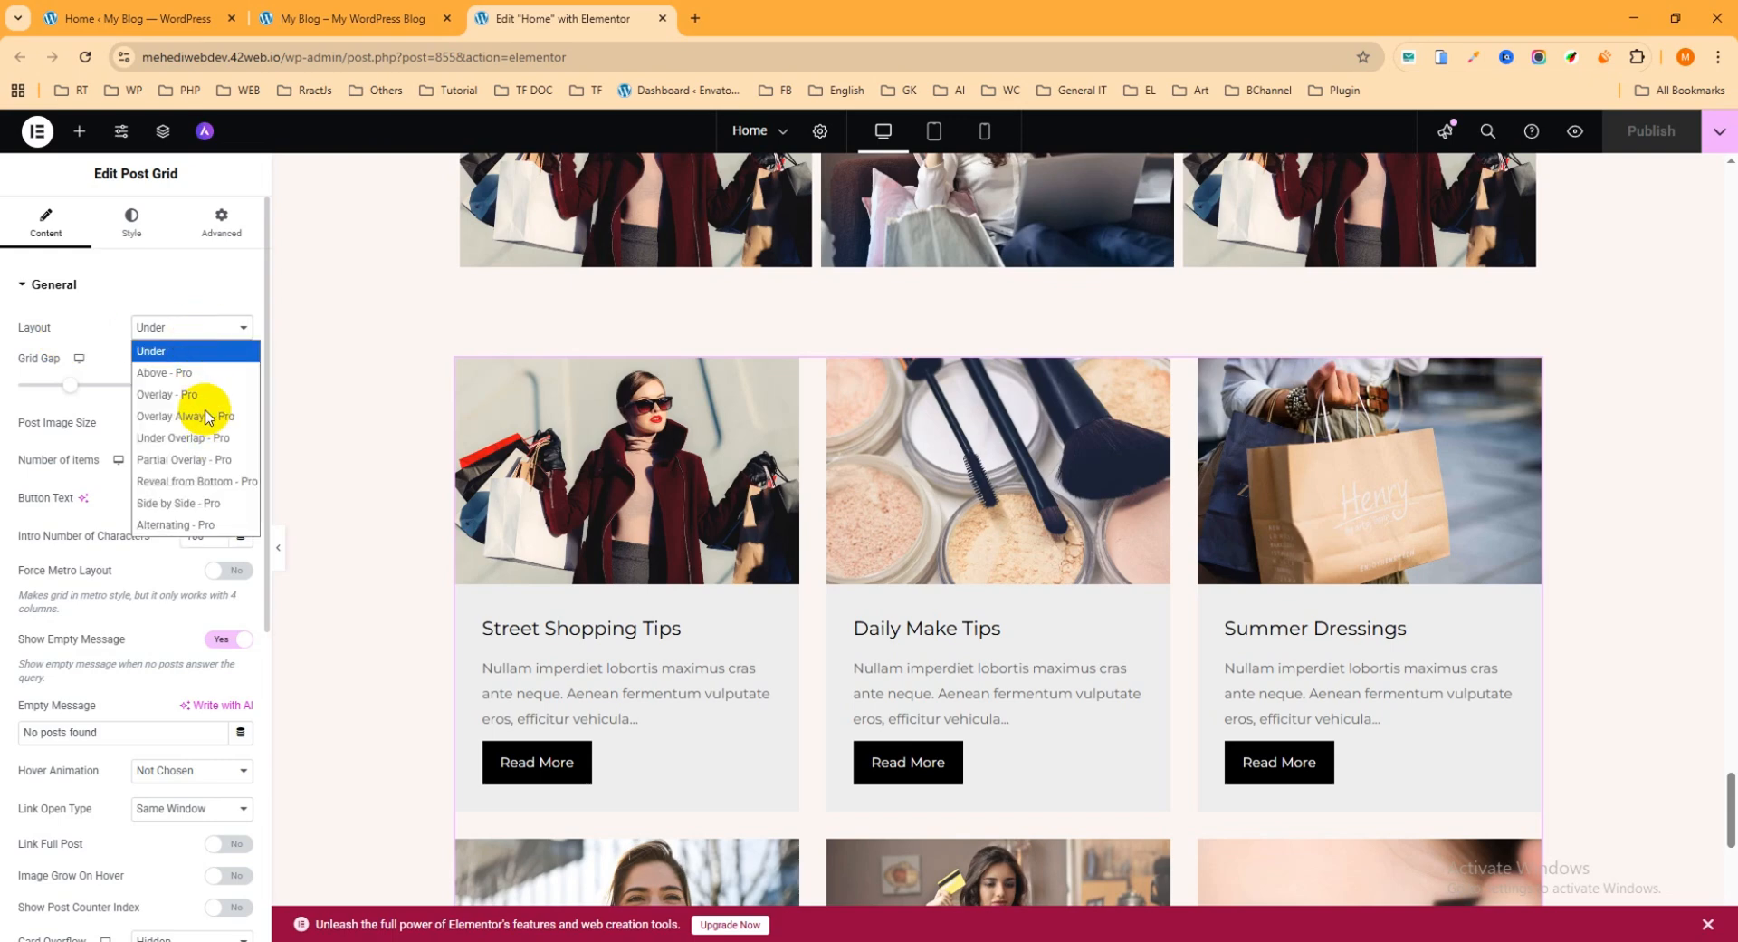
click(172, 350)
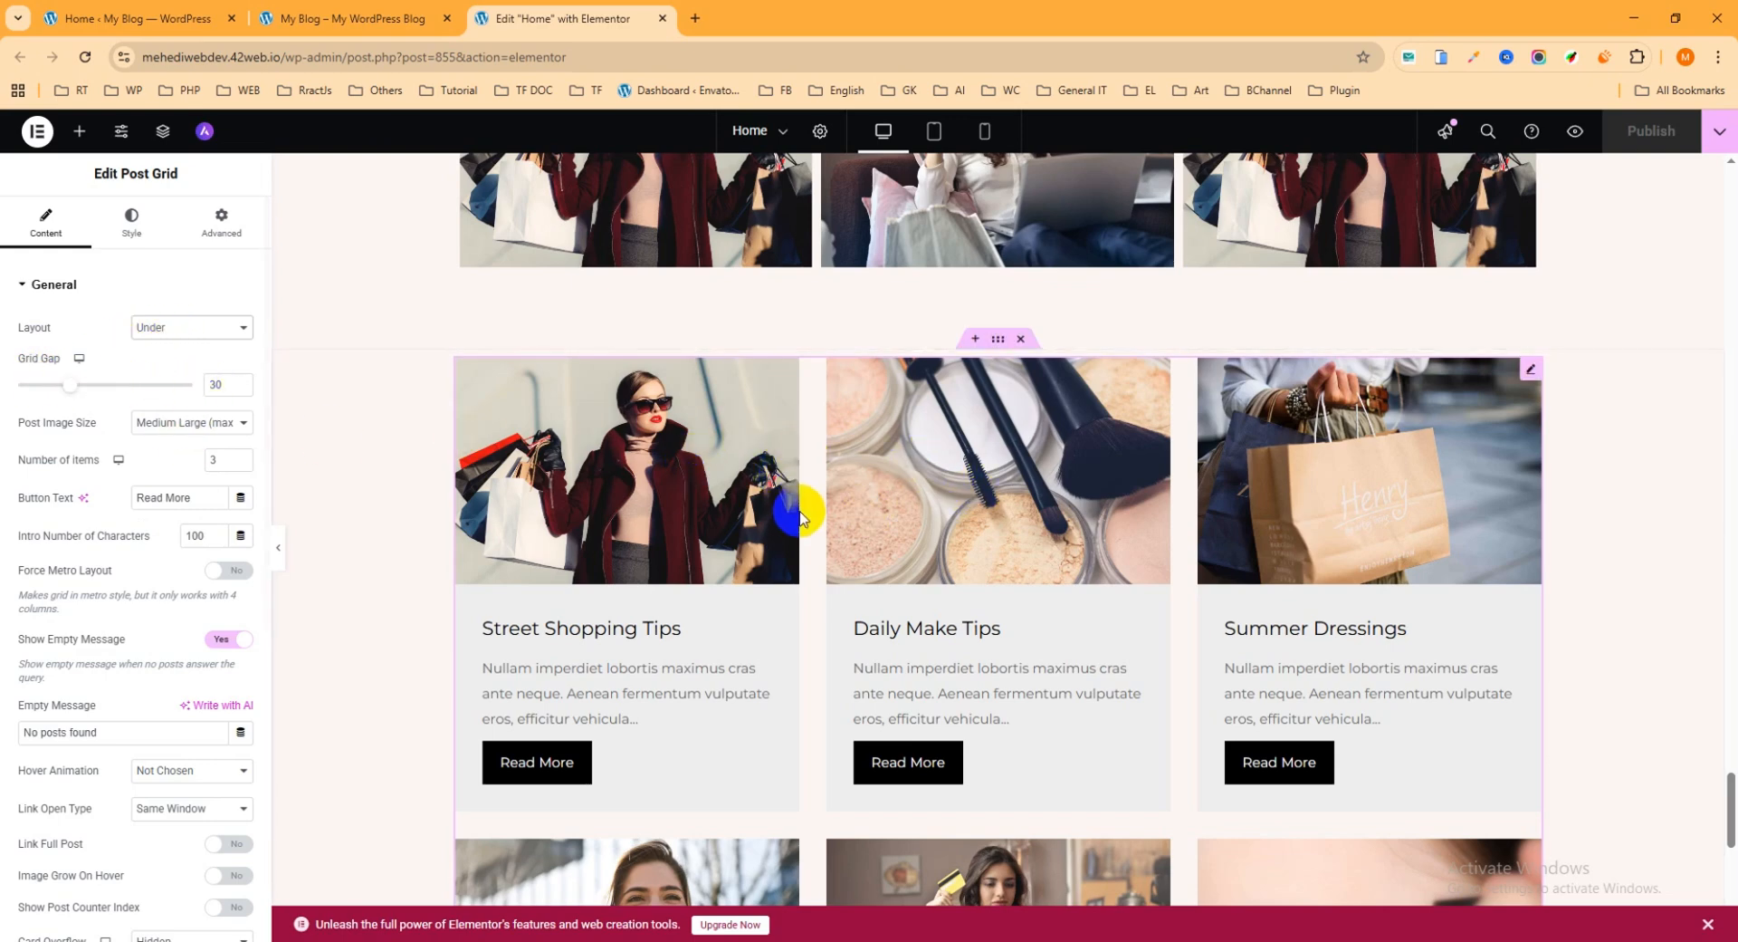
drag(66, 385, 33, 393)
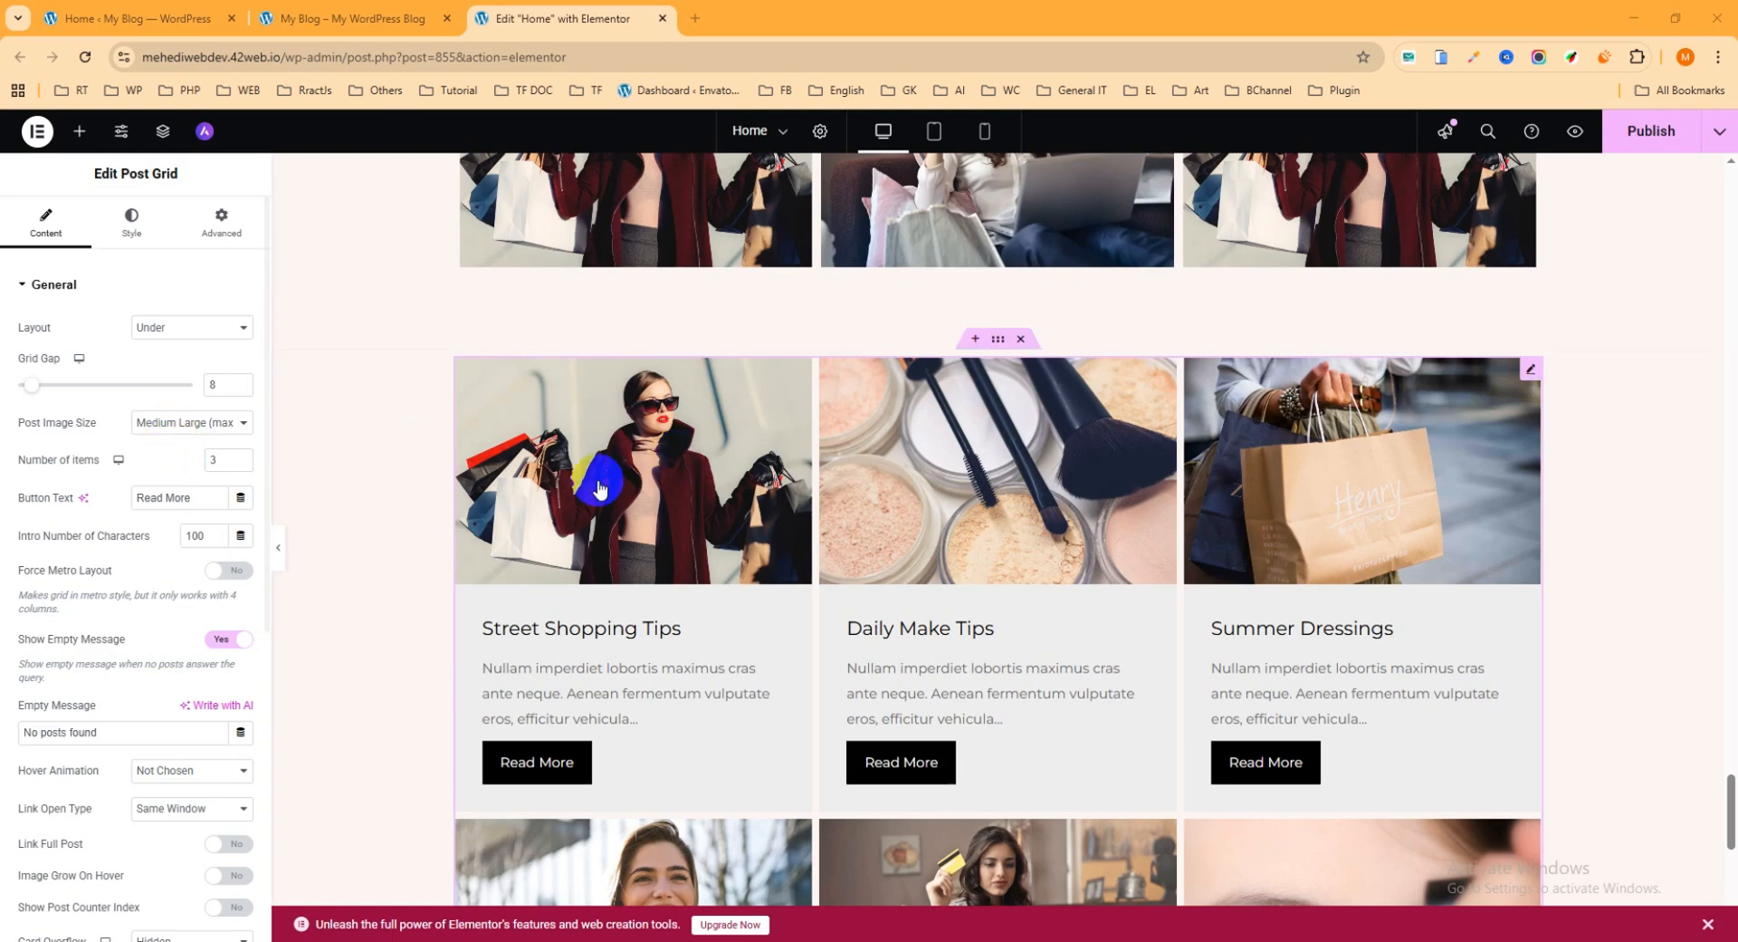
Step: Set the post image size to Large (max width 1024) and look over the grid's button text setting
click(177, 427)
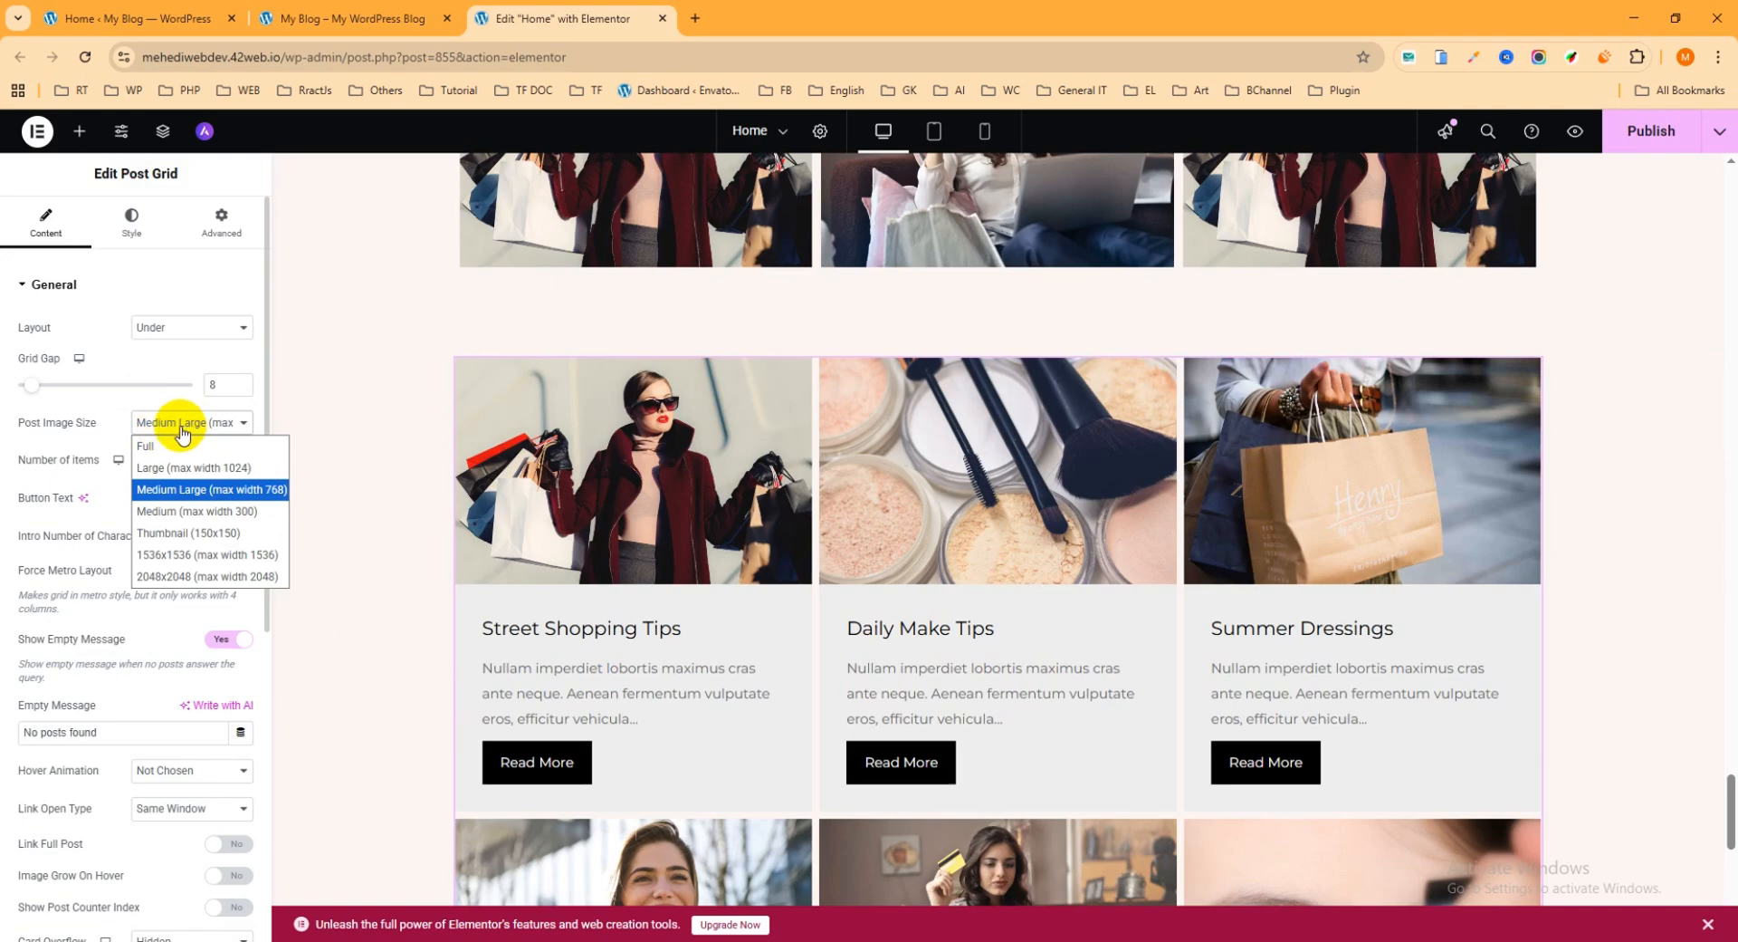
click(165, 446)
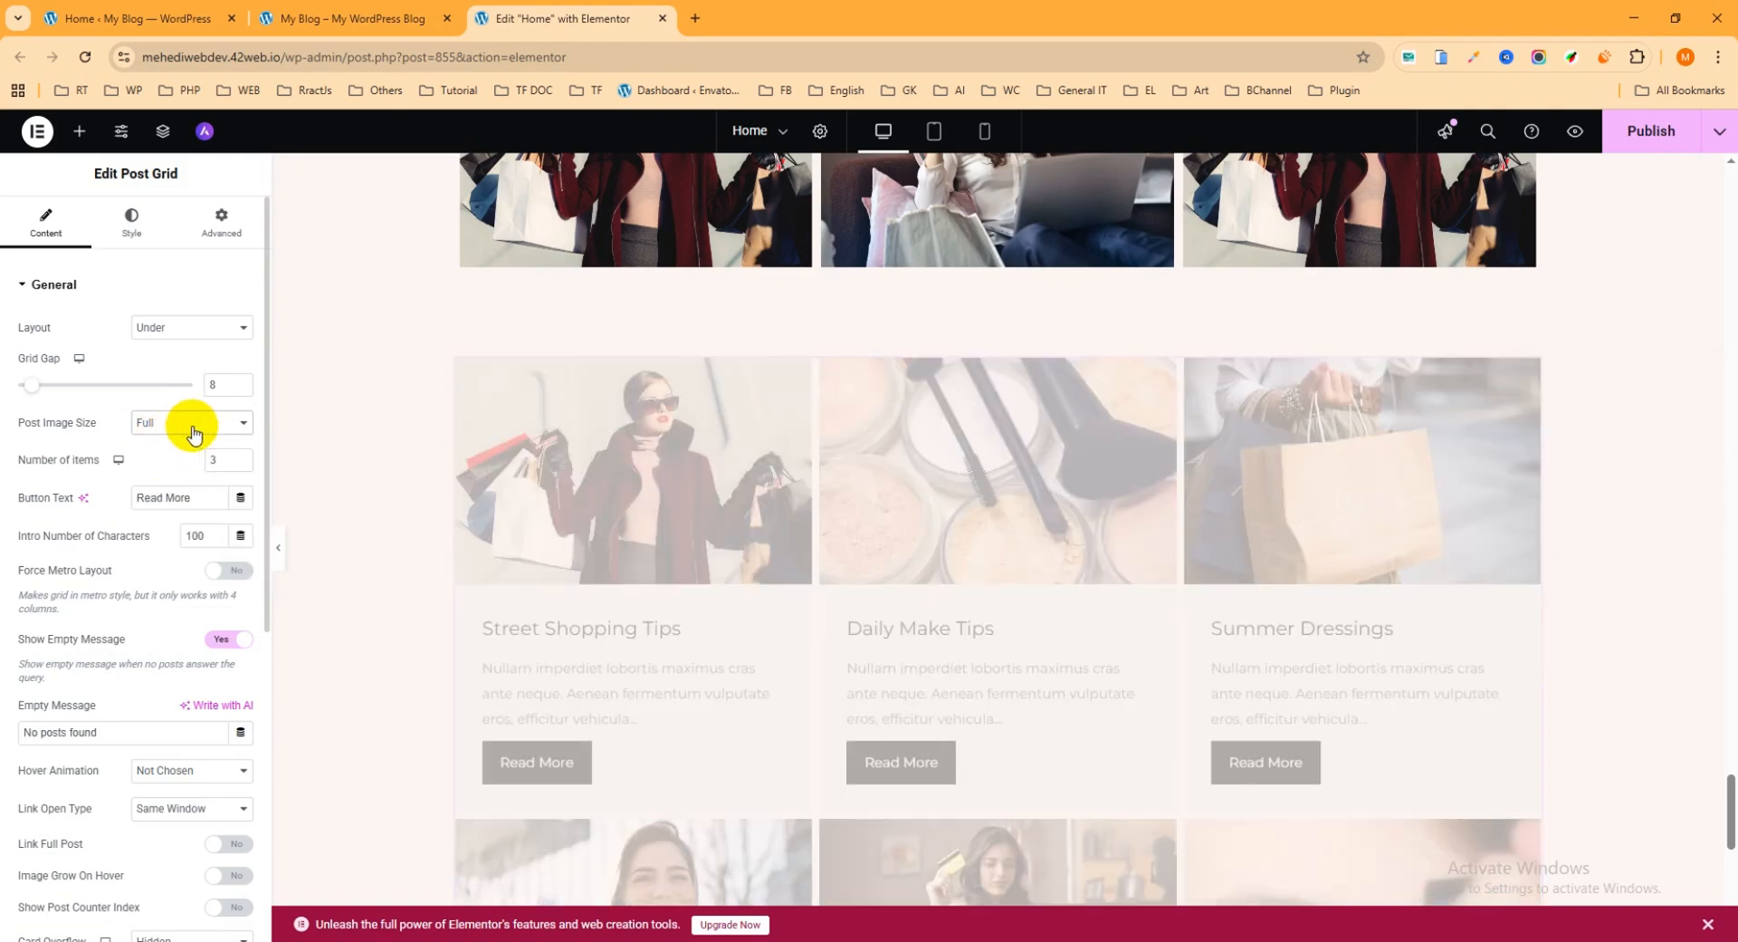
click(186, 433)
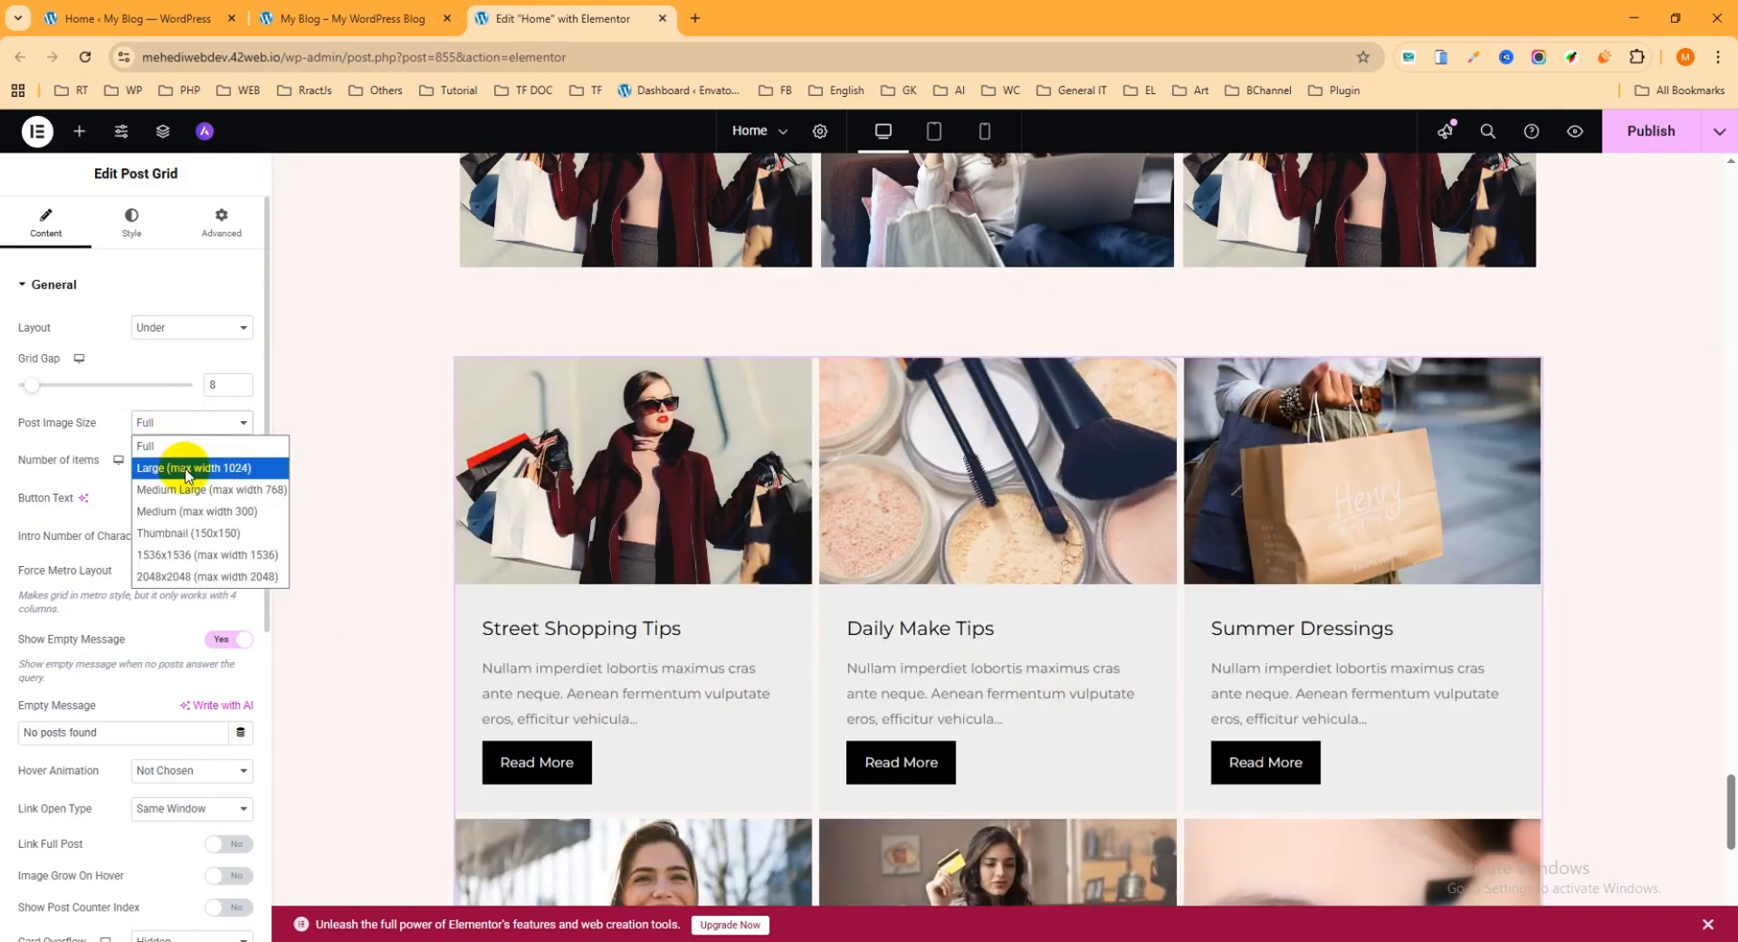
click(183, 463)
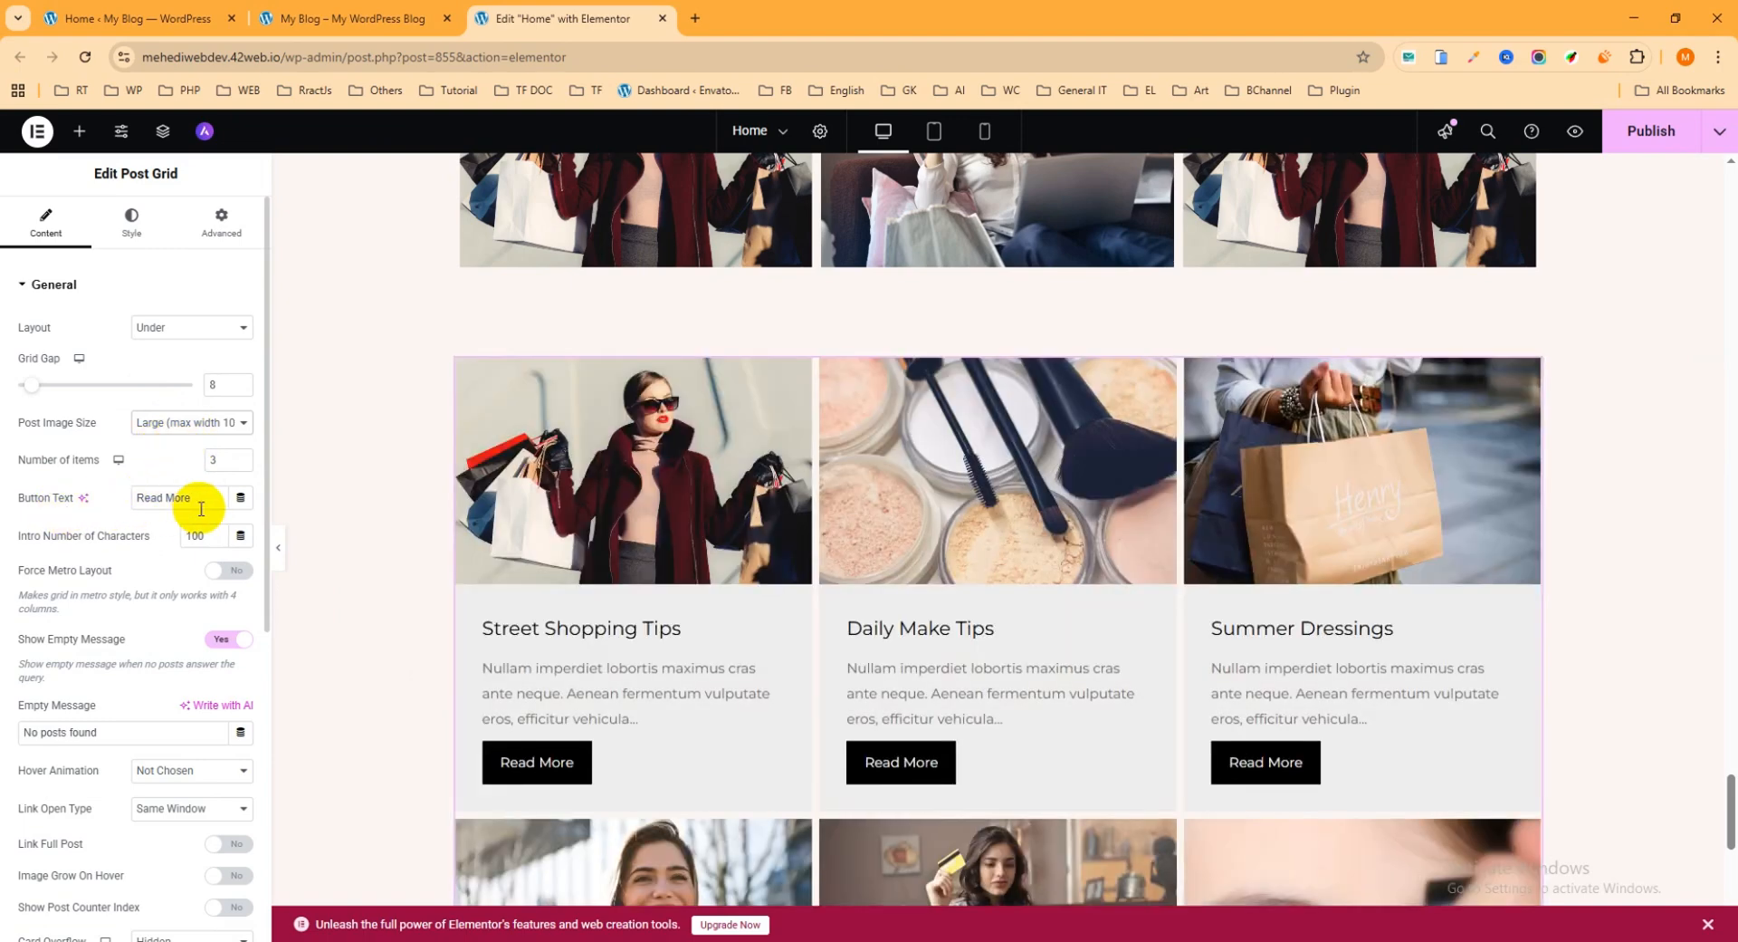
scroll(525, 634, down, 1)
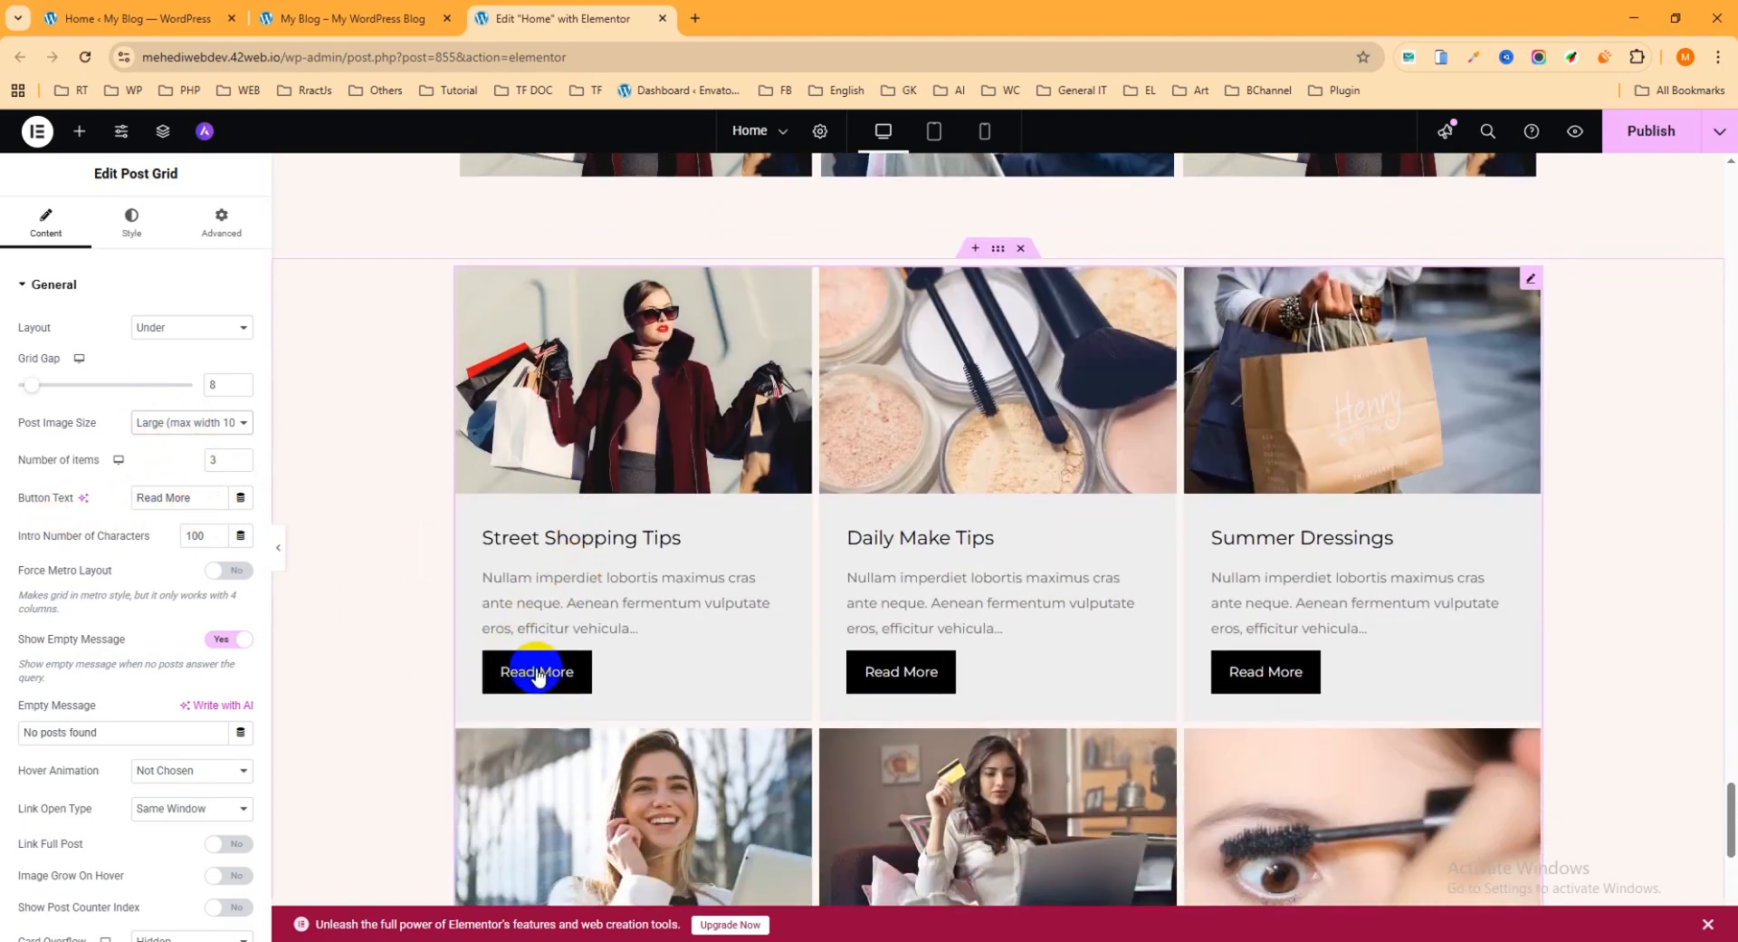
drag(188, 497, 137, 497)
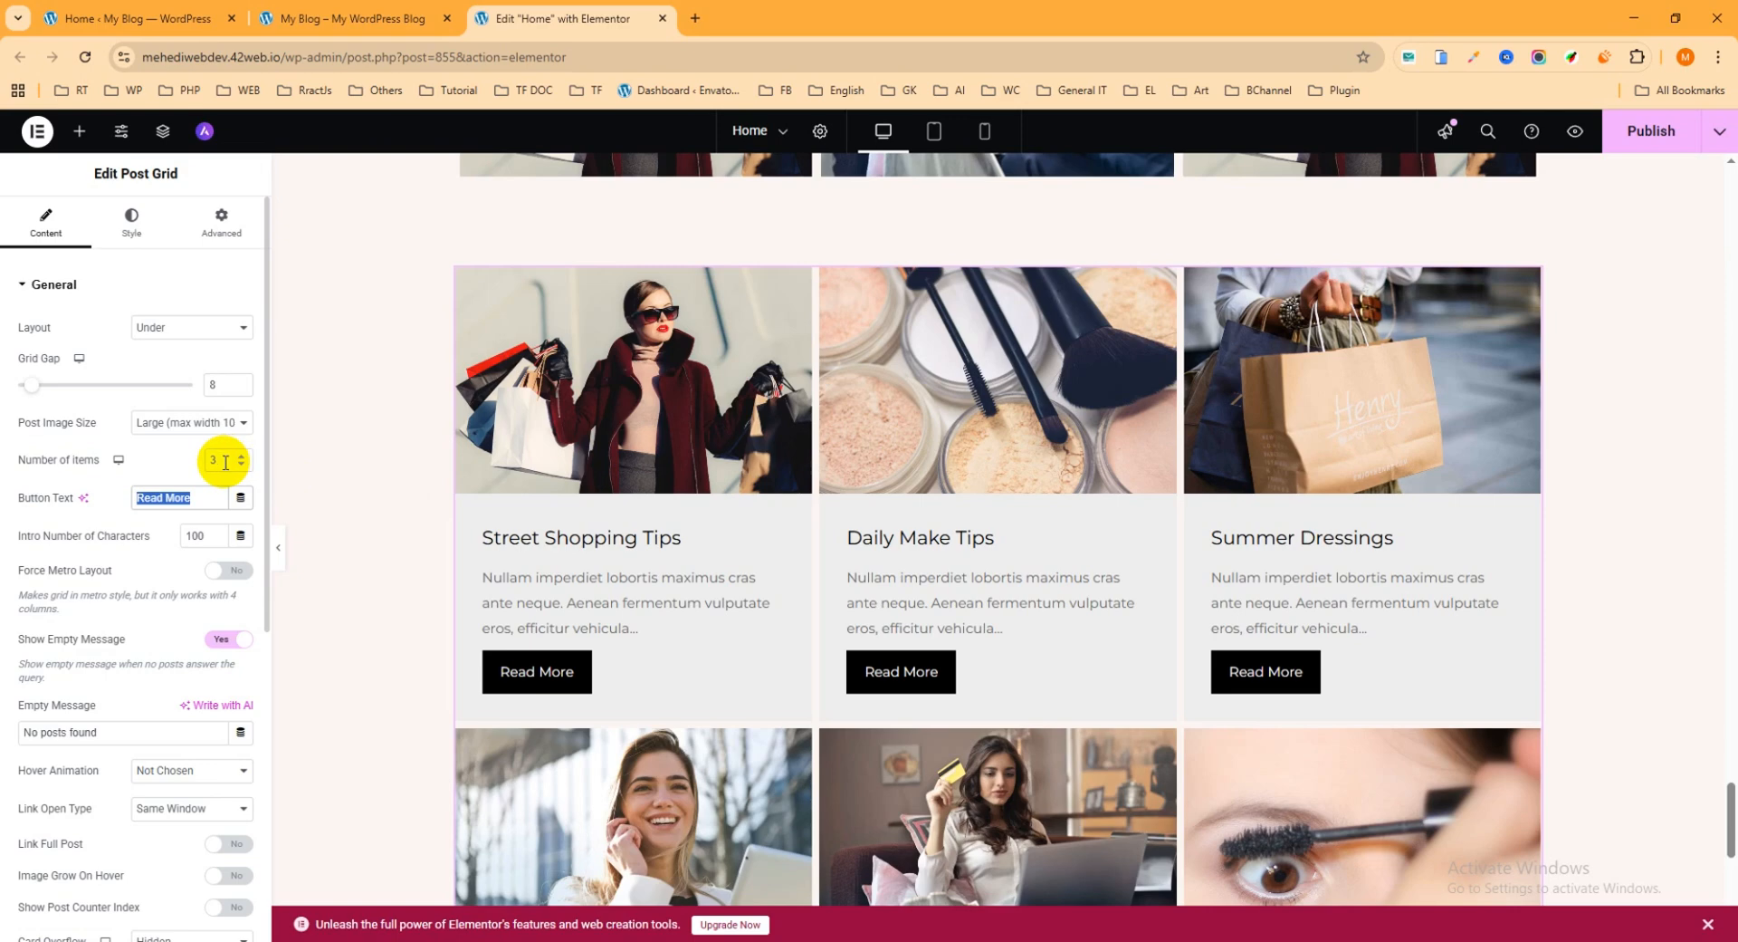
Step: Try the Shrink and Push hover animations on the post cards, and settle on Pulse
scroll(127, 500, down, 2)
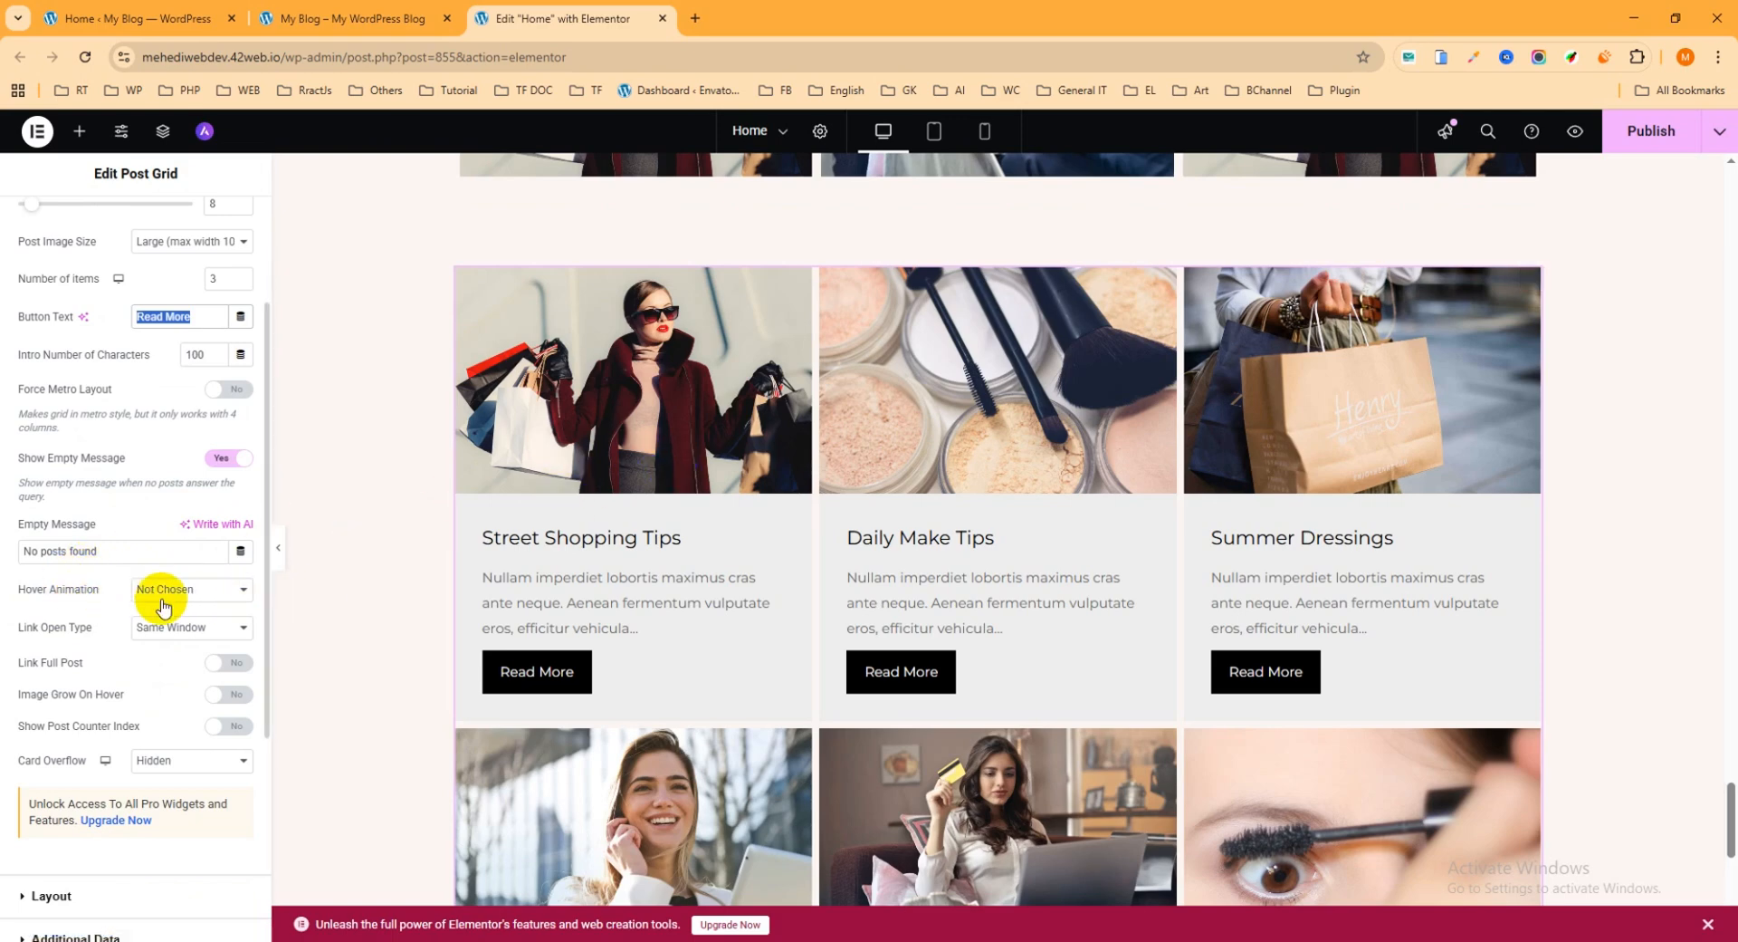
click(244, 598)
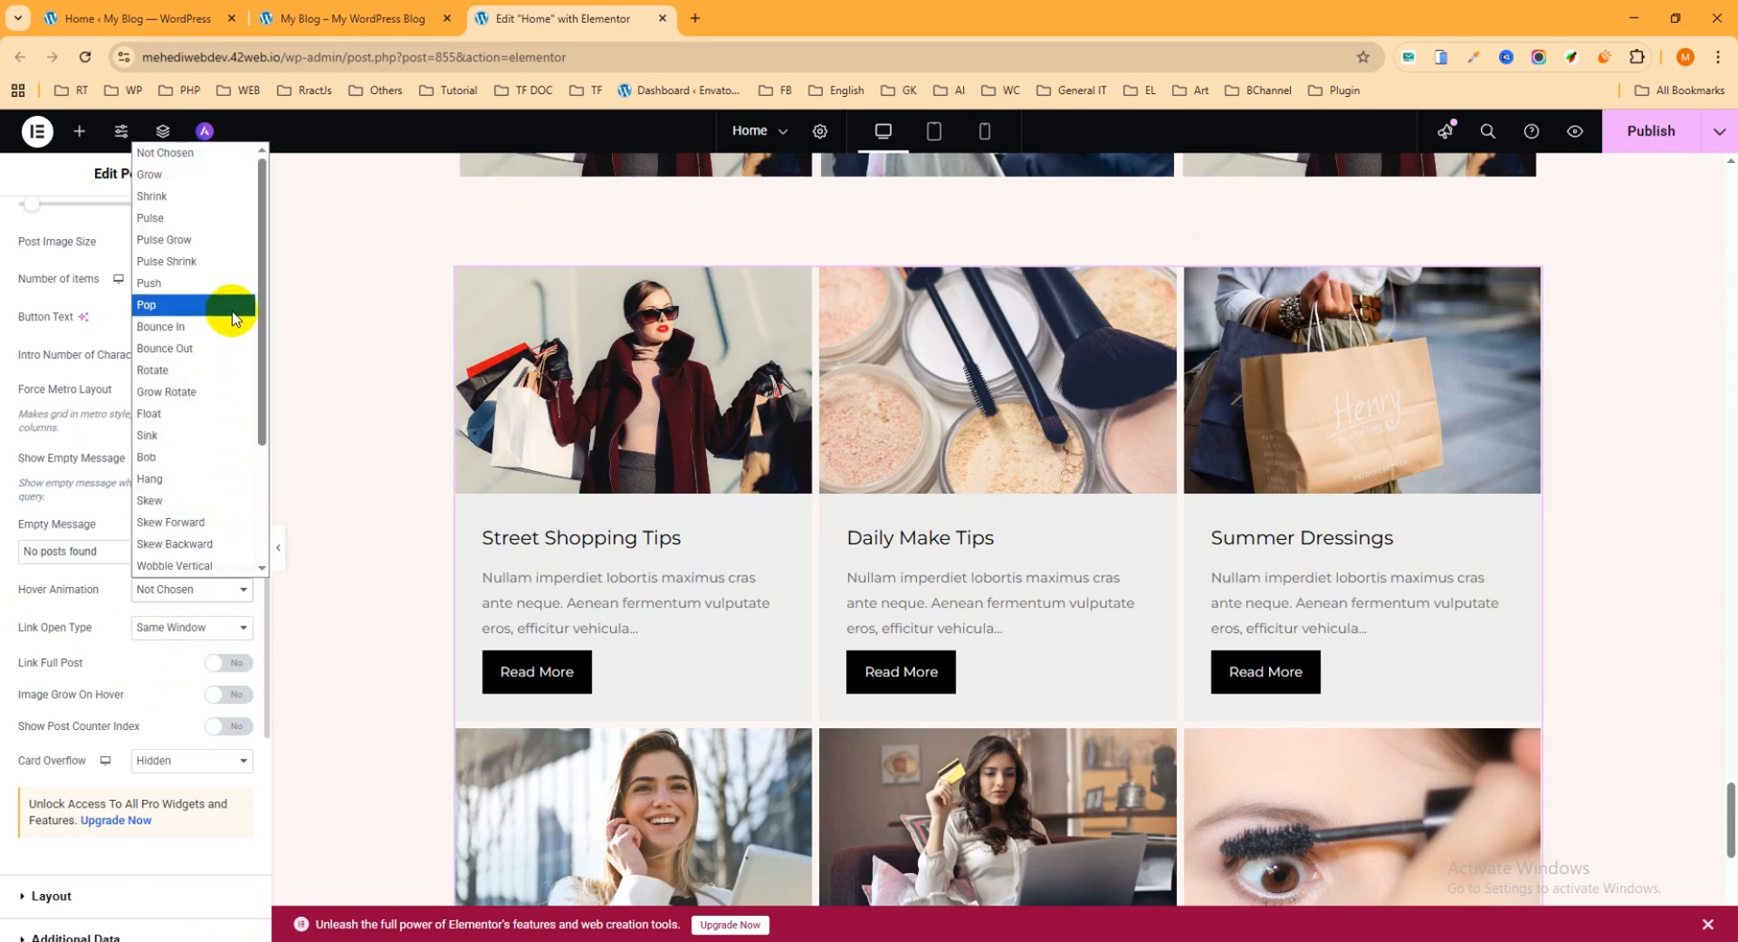
click(176, 204)
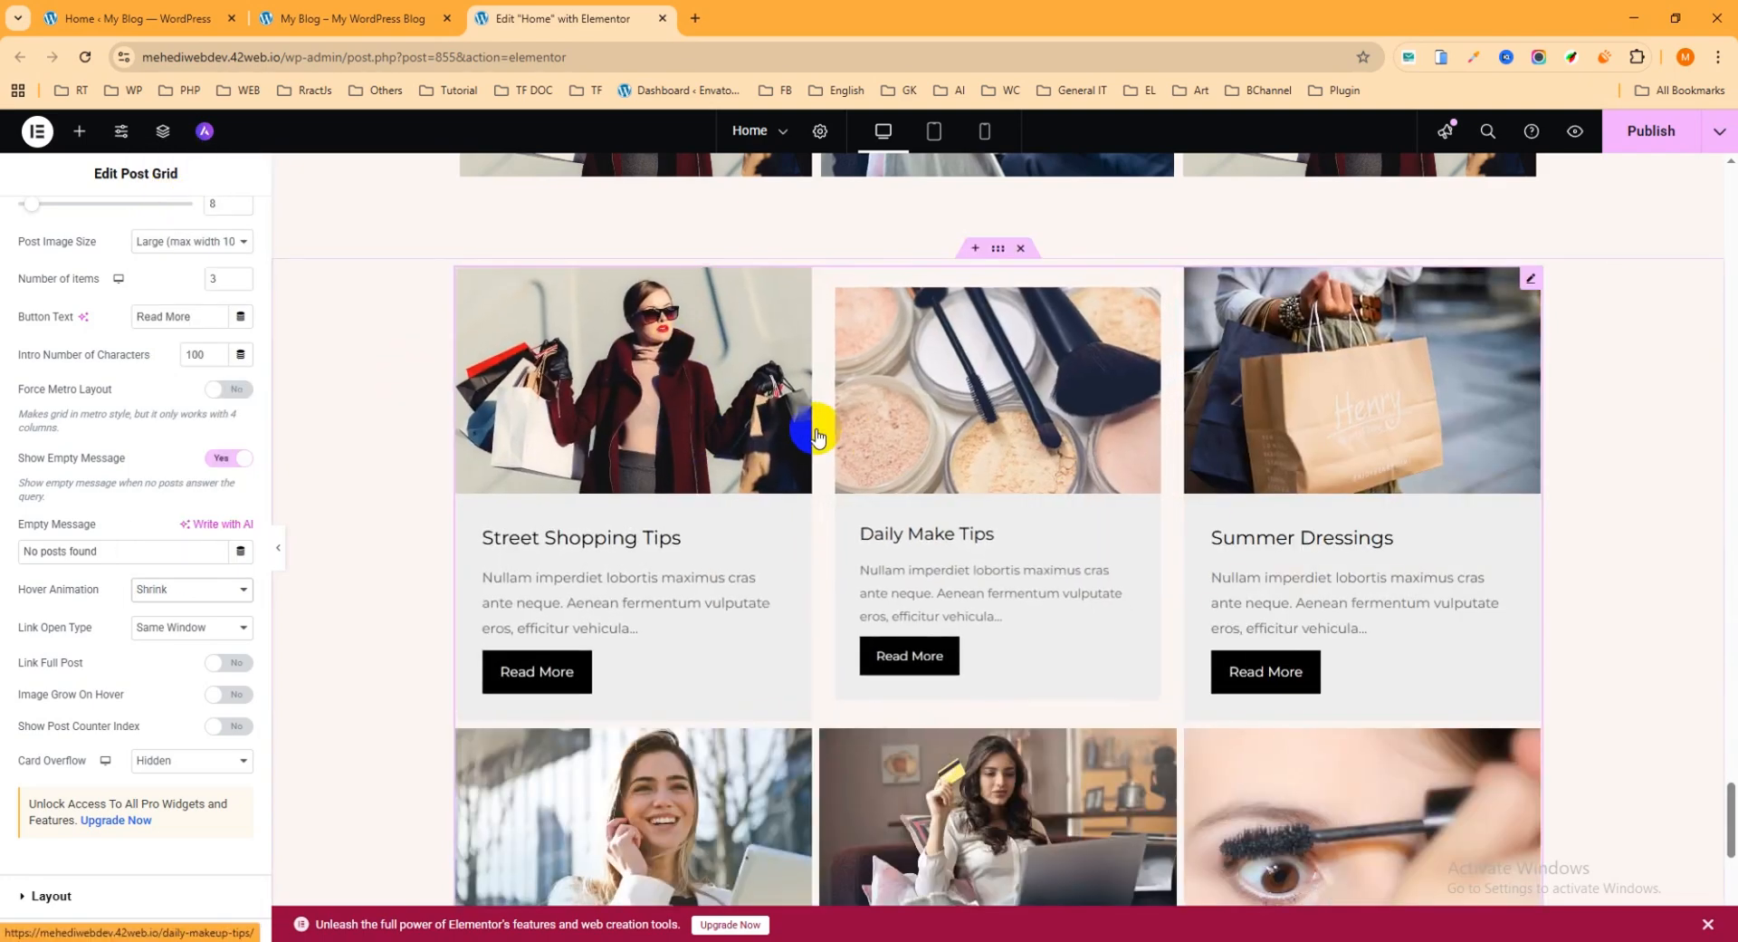
click(176, 594)
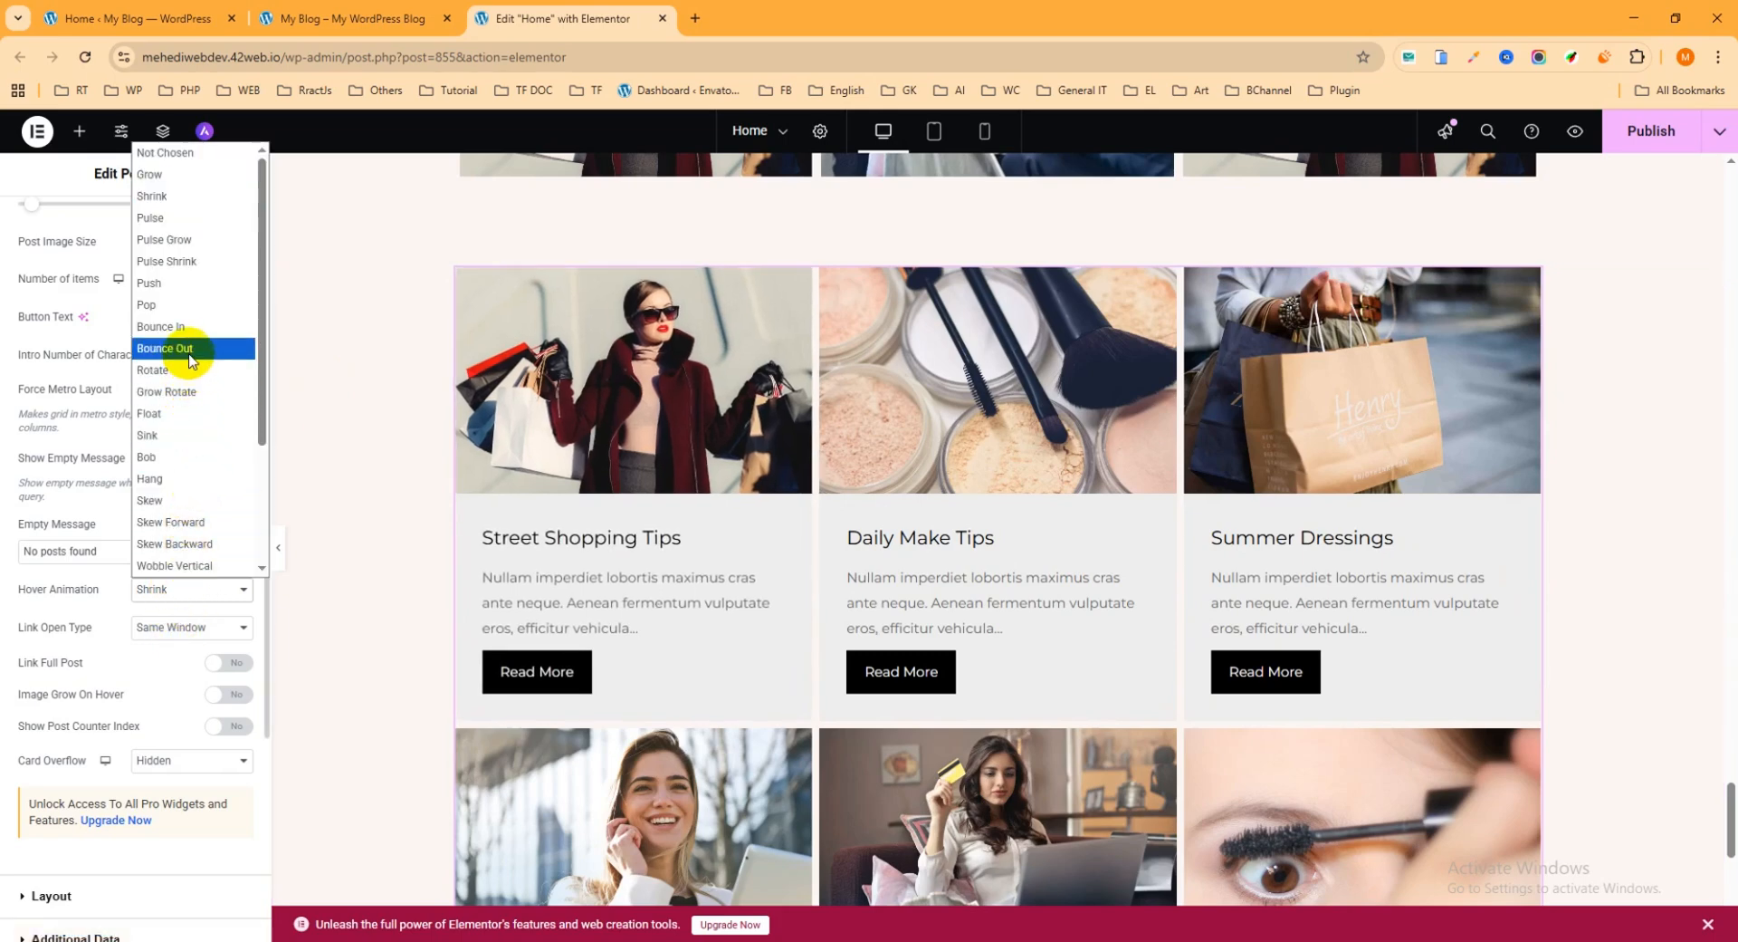
click(170, 288)
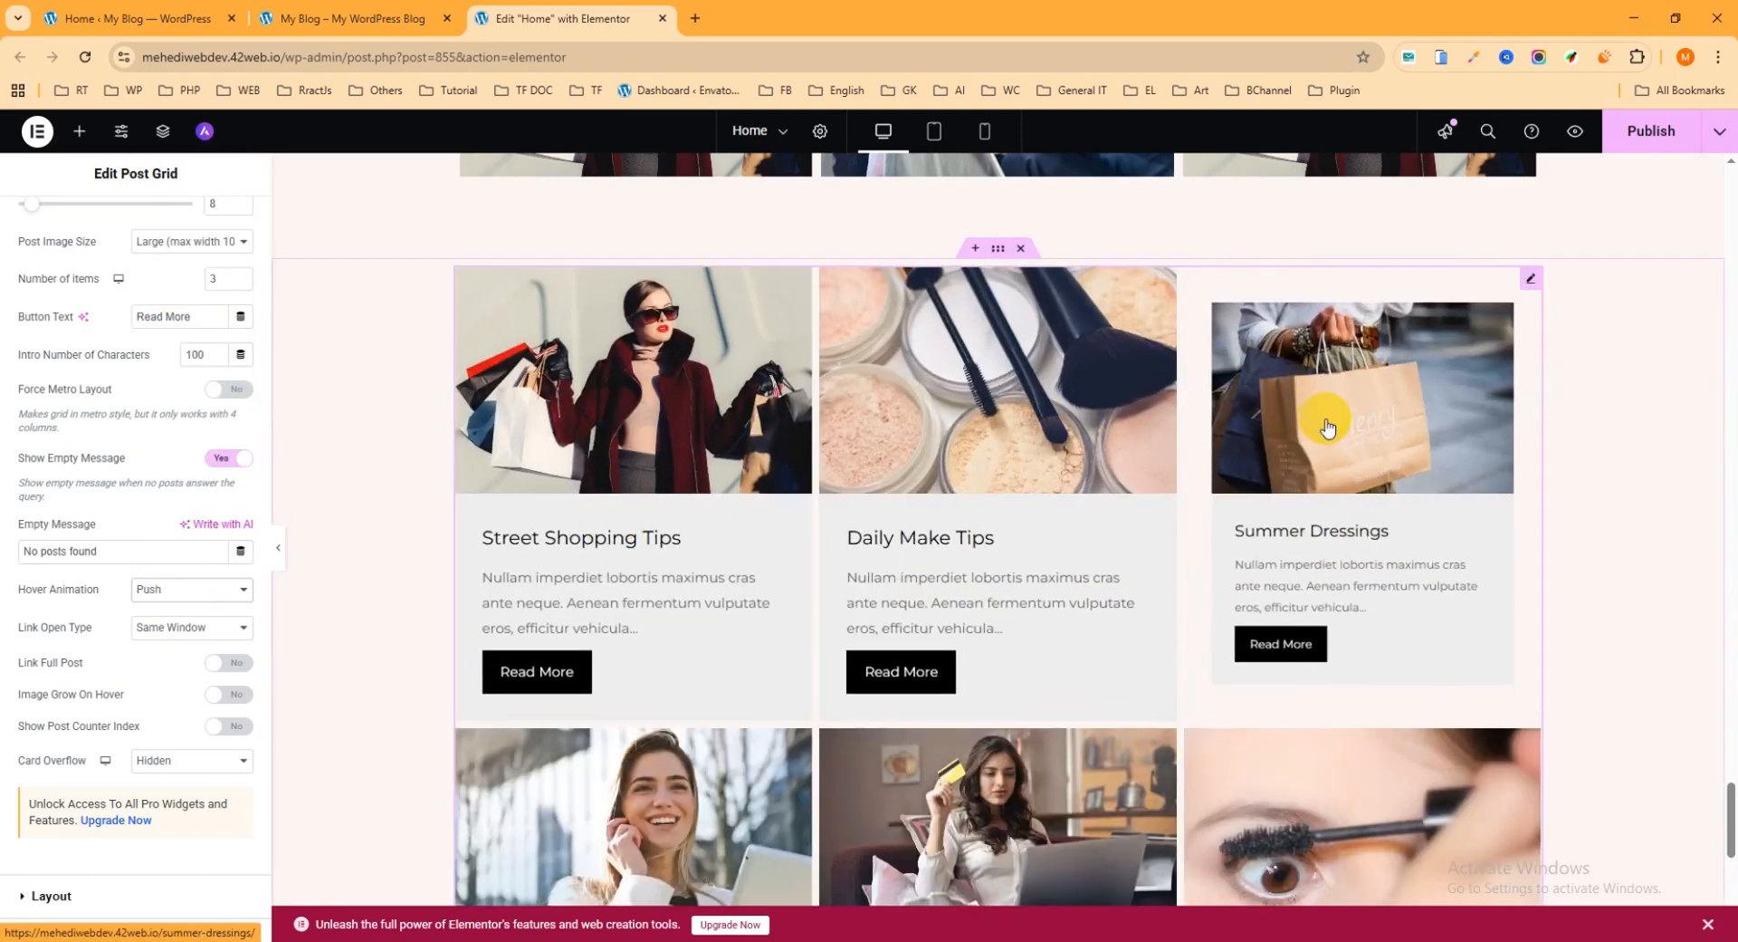
click(172, 594)
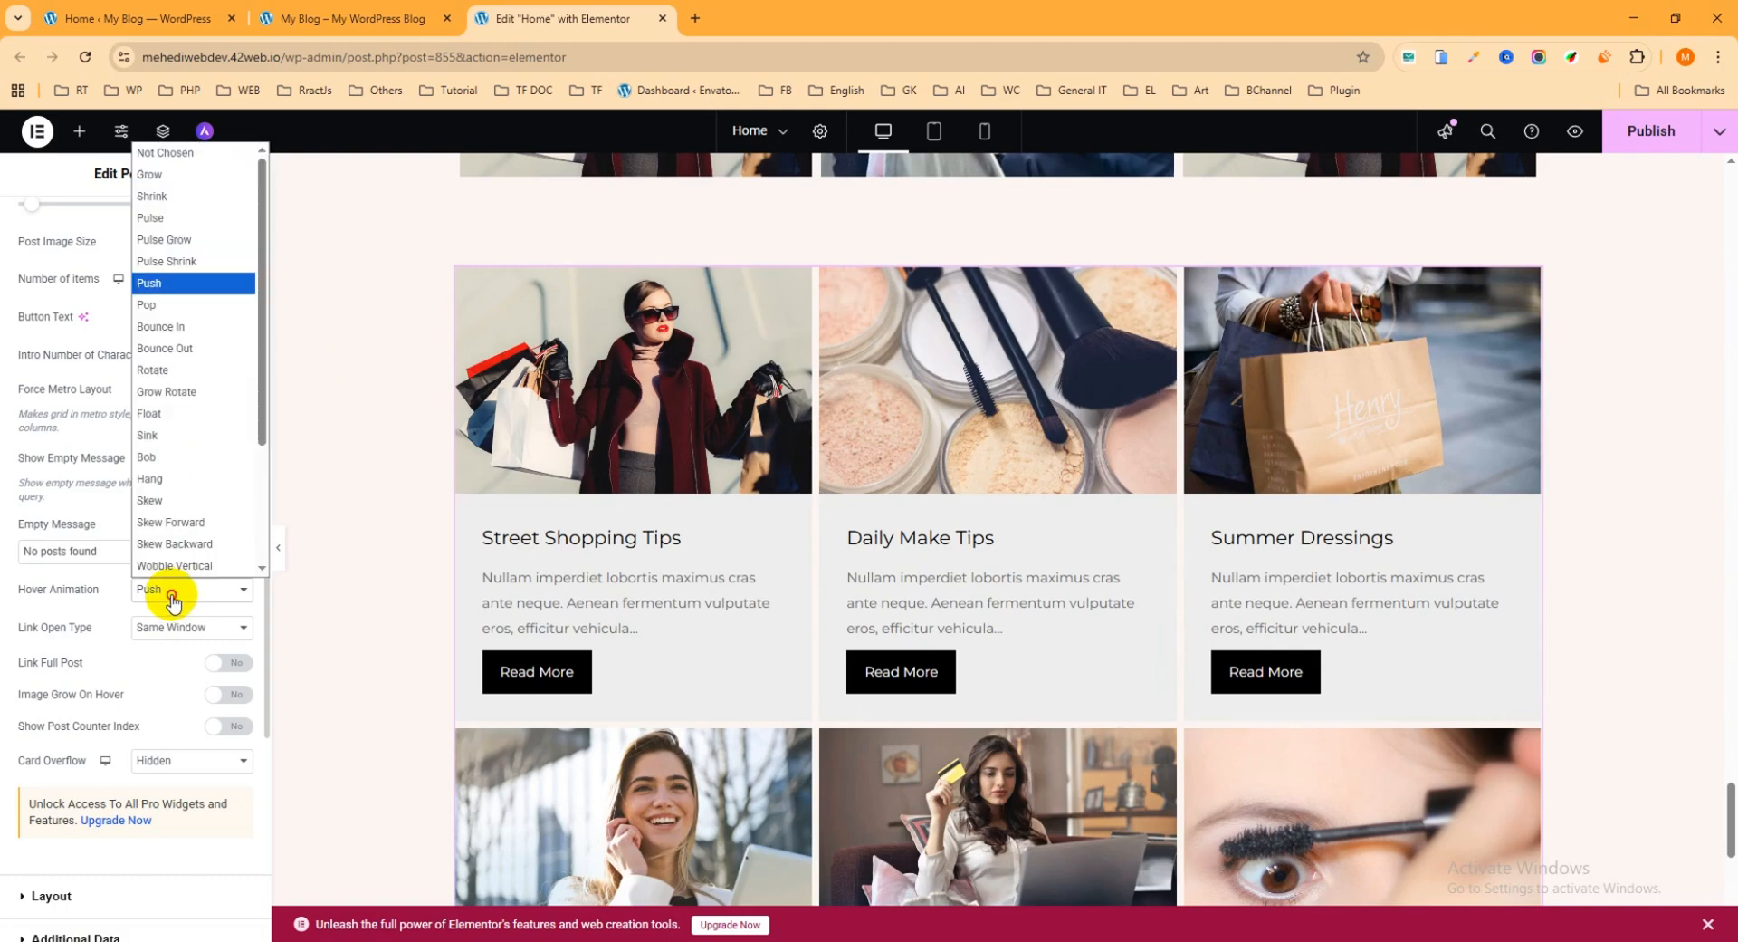
click(170, 221)
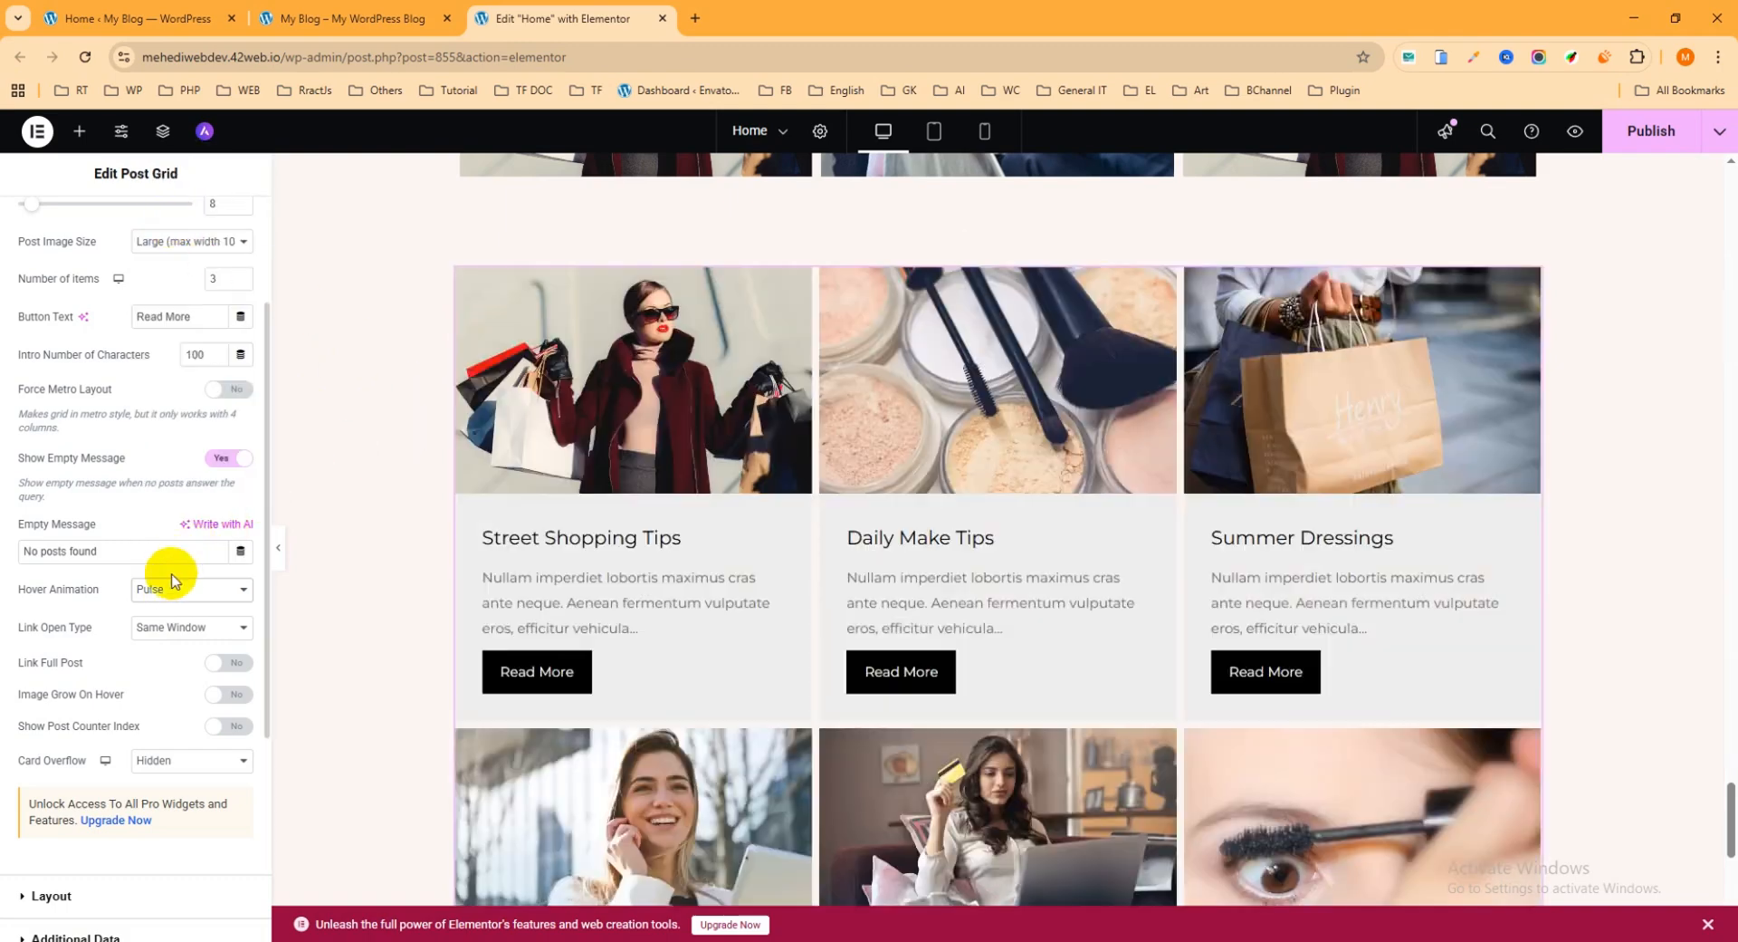
Step: Set the post grid's link open type to New Window
scroll(175, 580, down, 1)
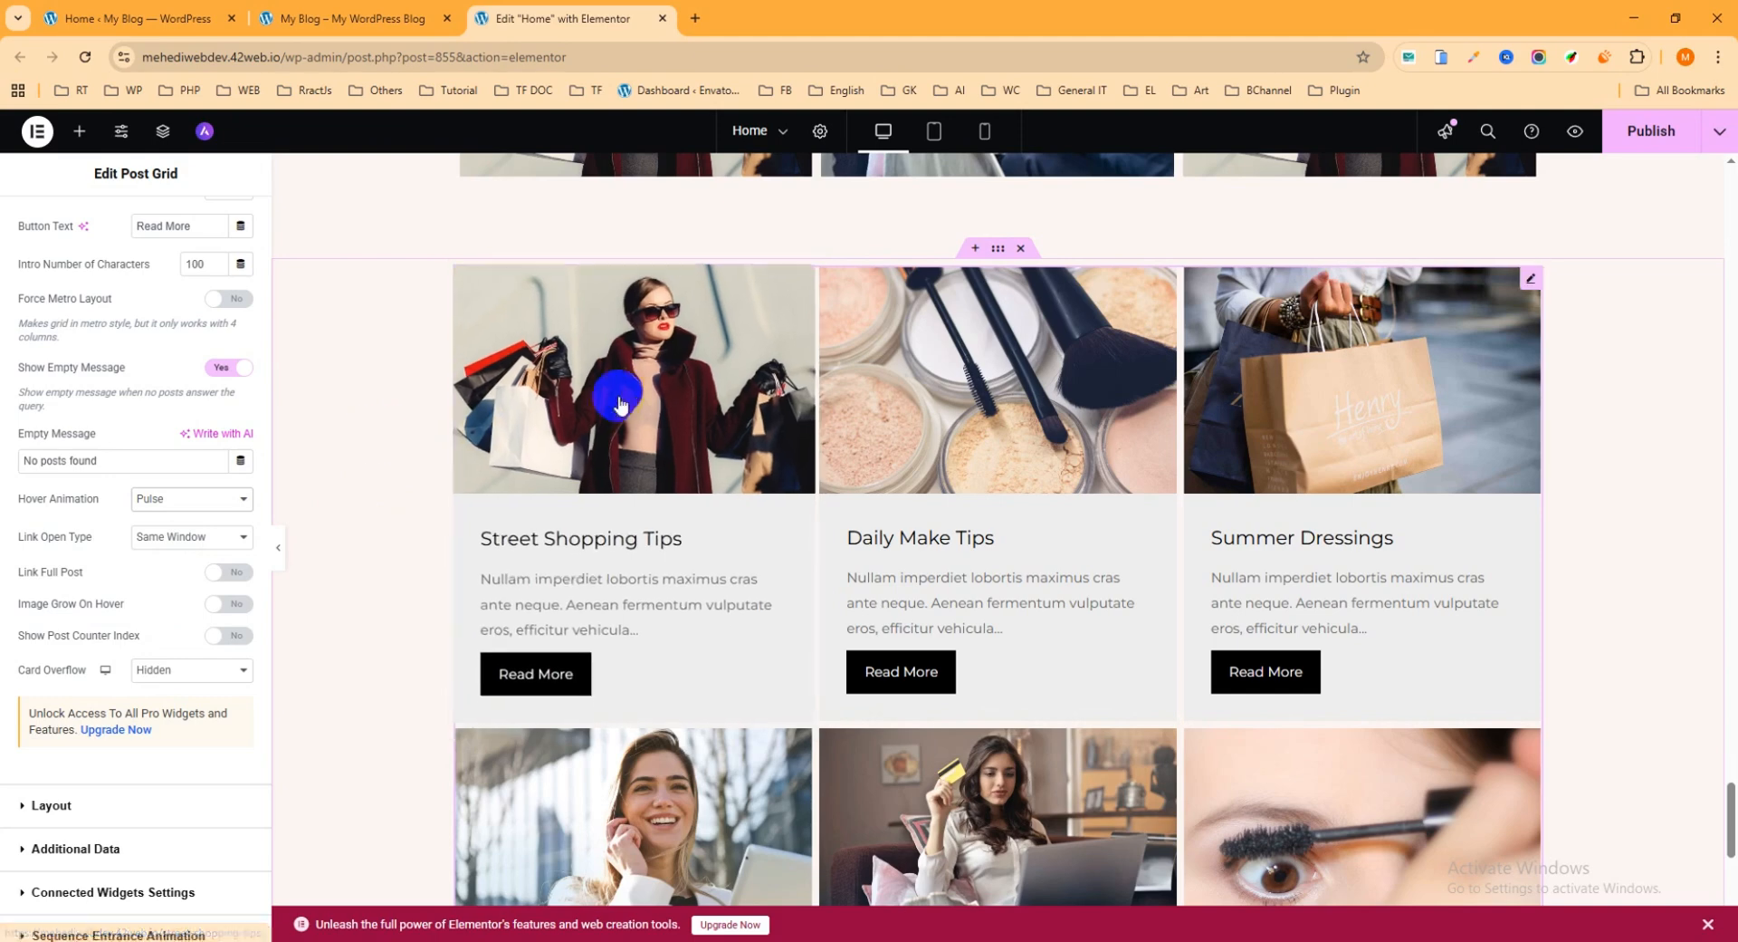
click(179, 534)
click(177, 585)
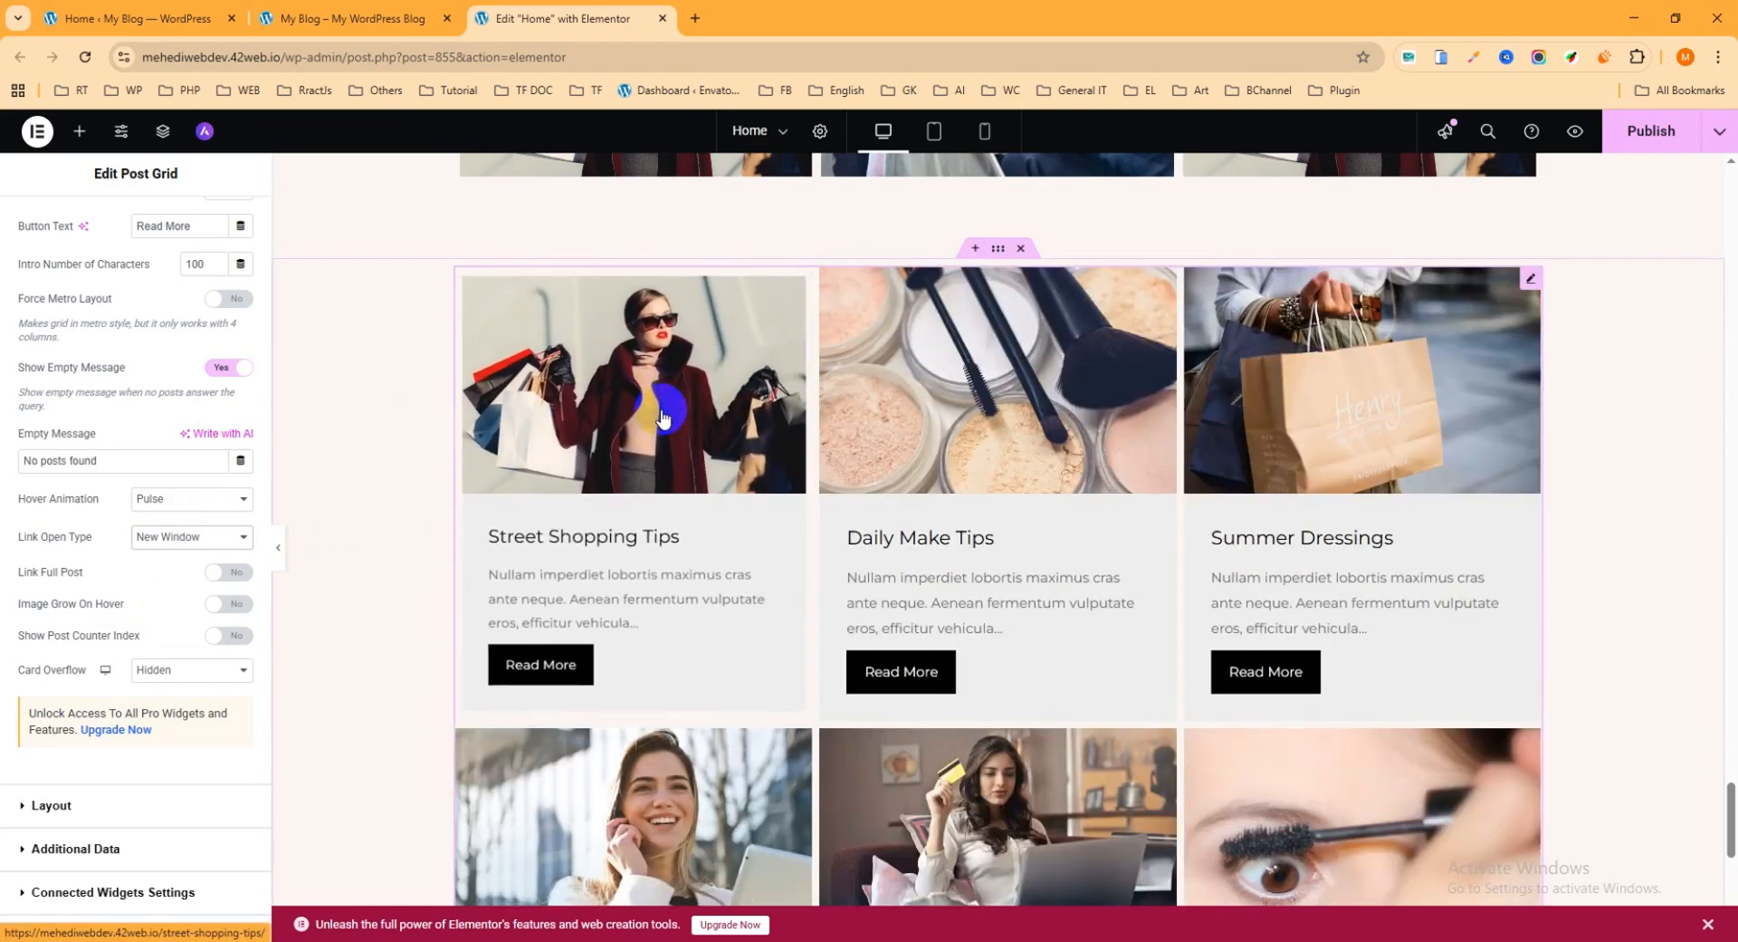
Step: In the grid's layout settings, try Dynamic Post Popup as the image link type and return it to Post Link
scroll(172, 530, down, 2)
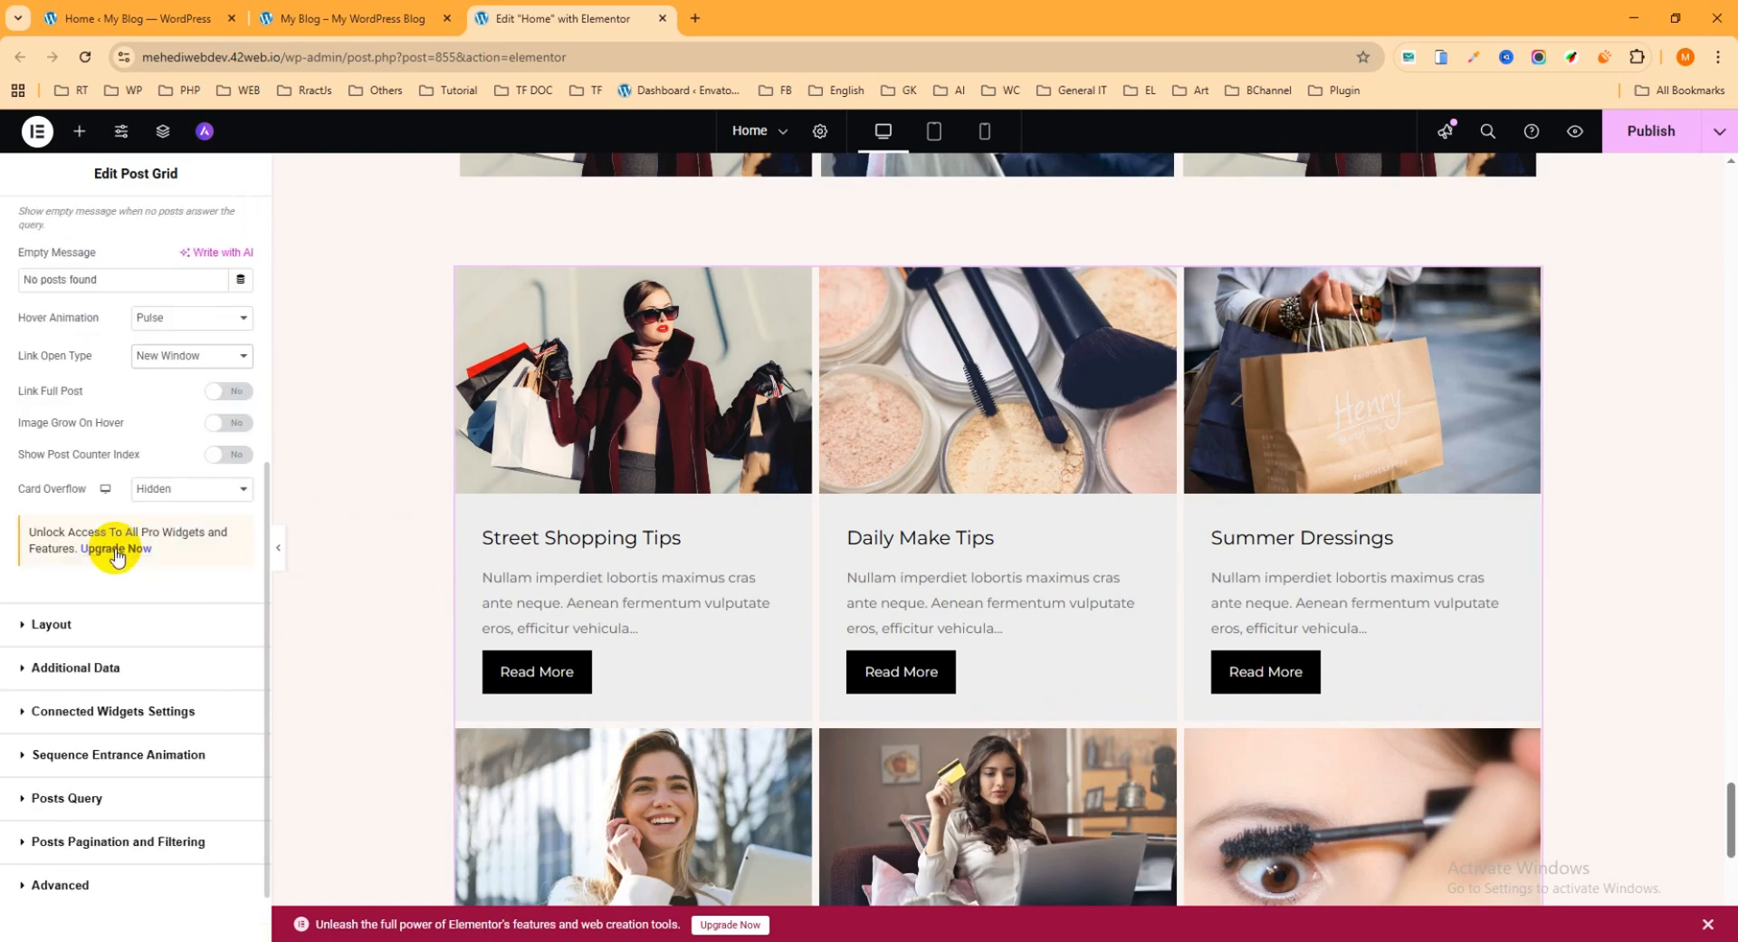
click(68, 641)
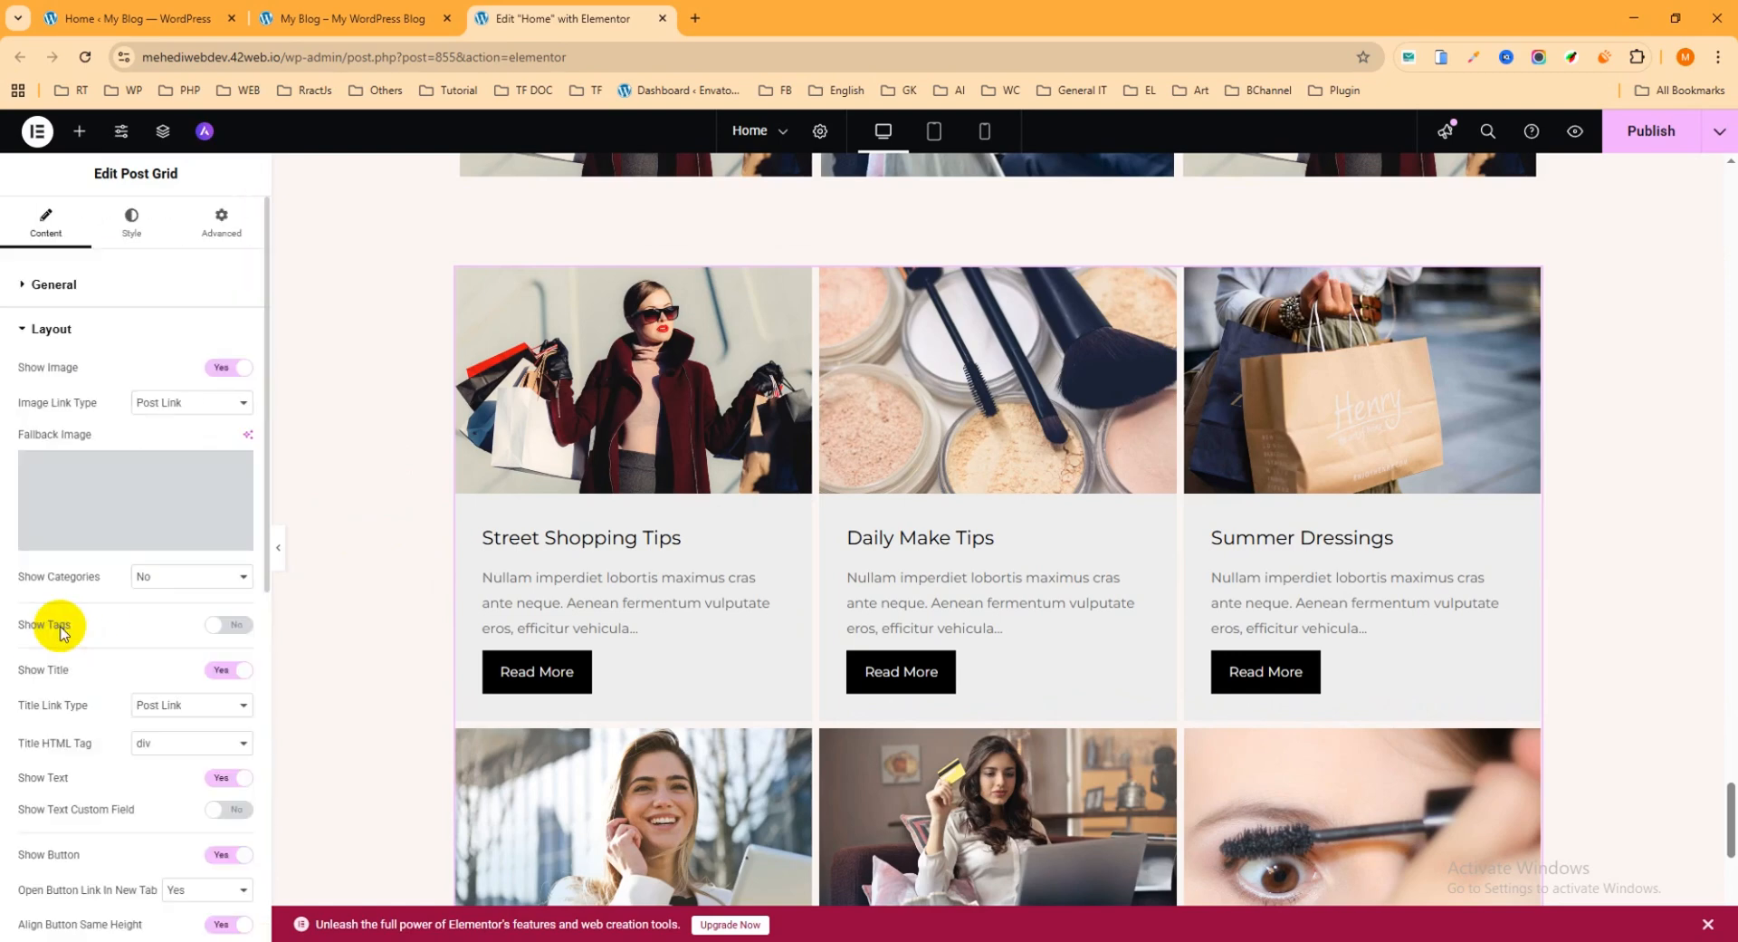
click(163, 406)
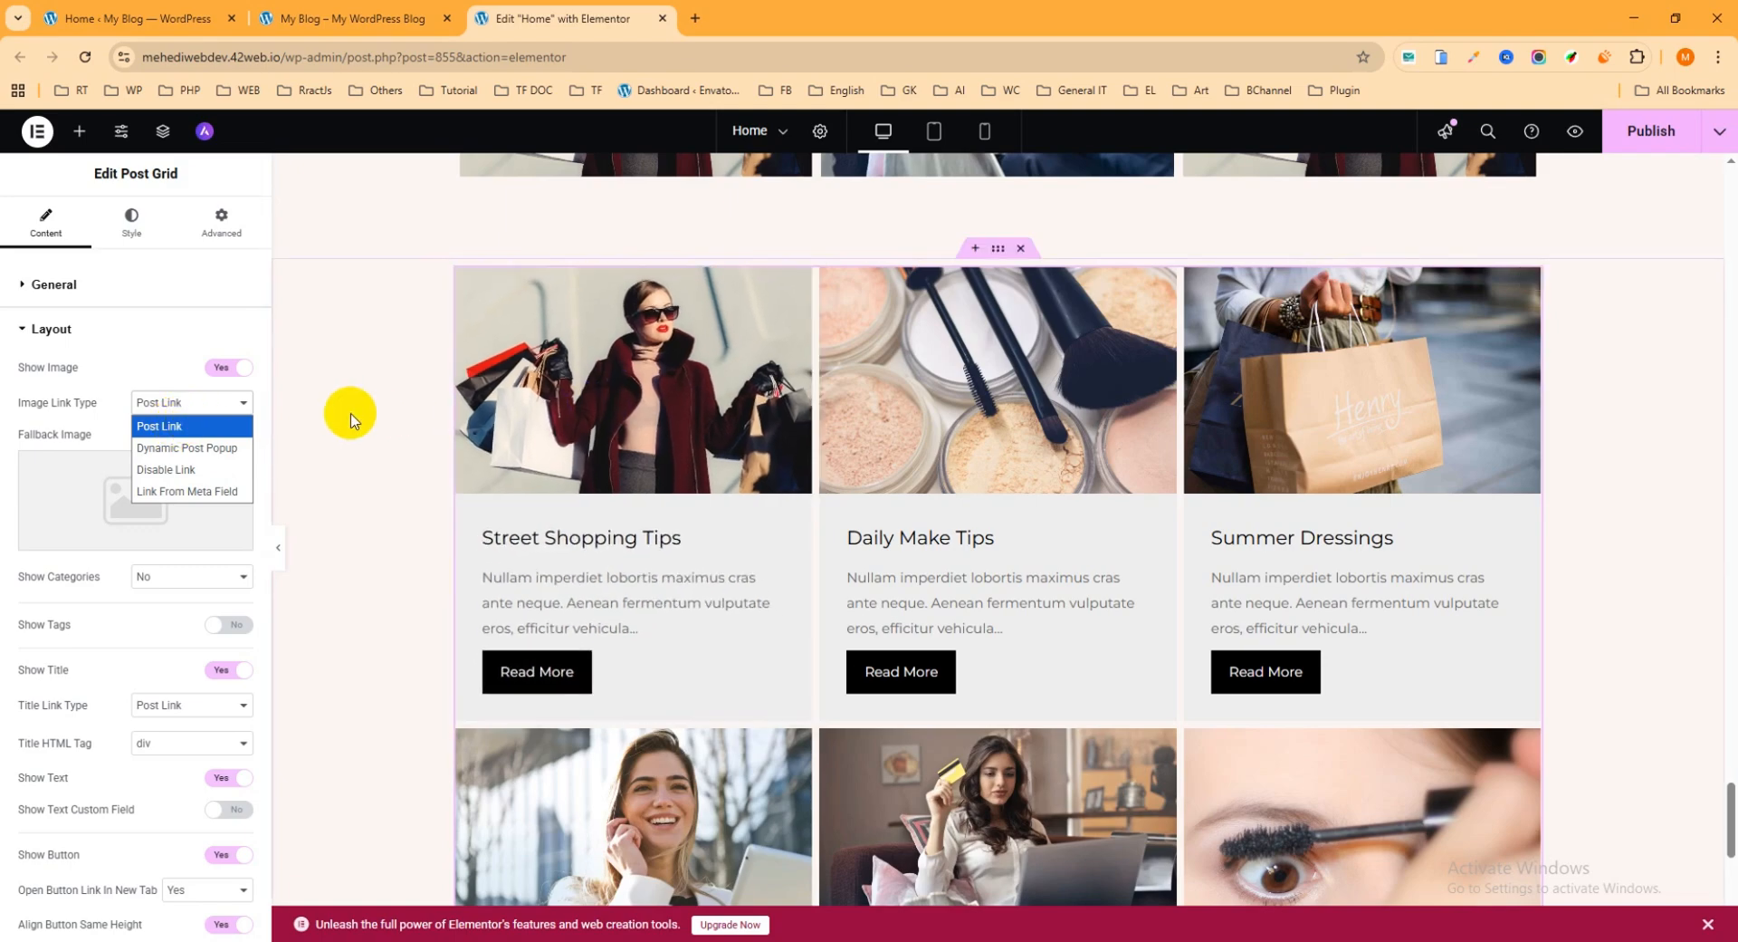
click(217, 447)
click(172, 402)
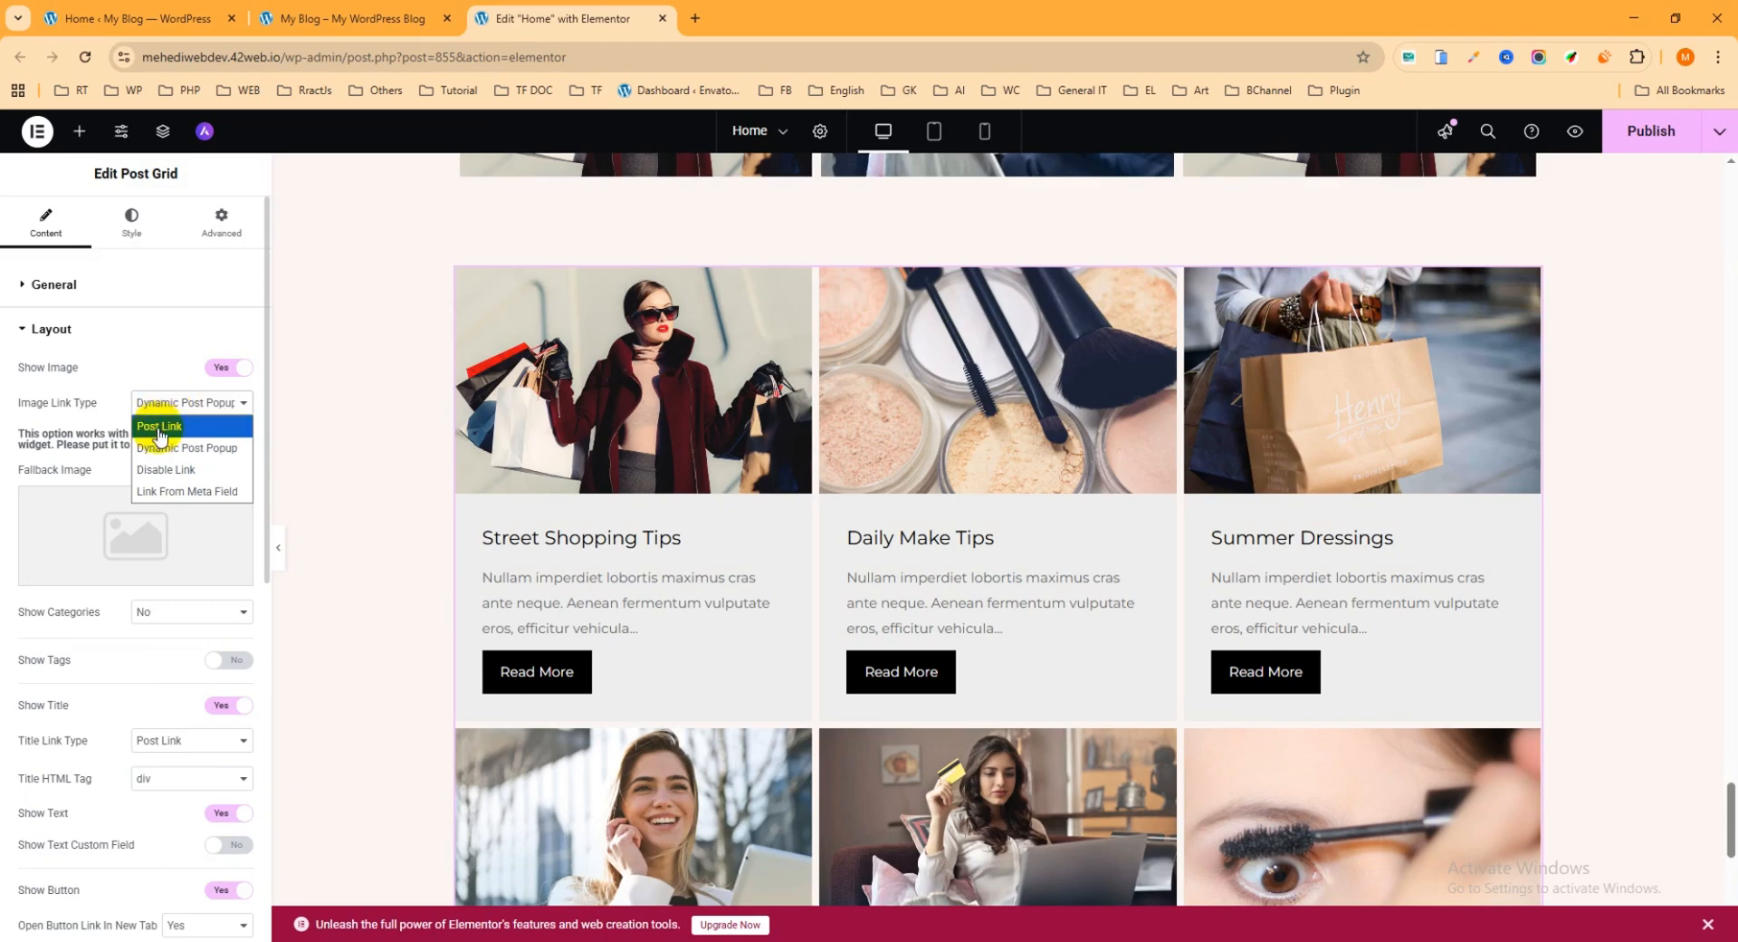
click(160, 427)
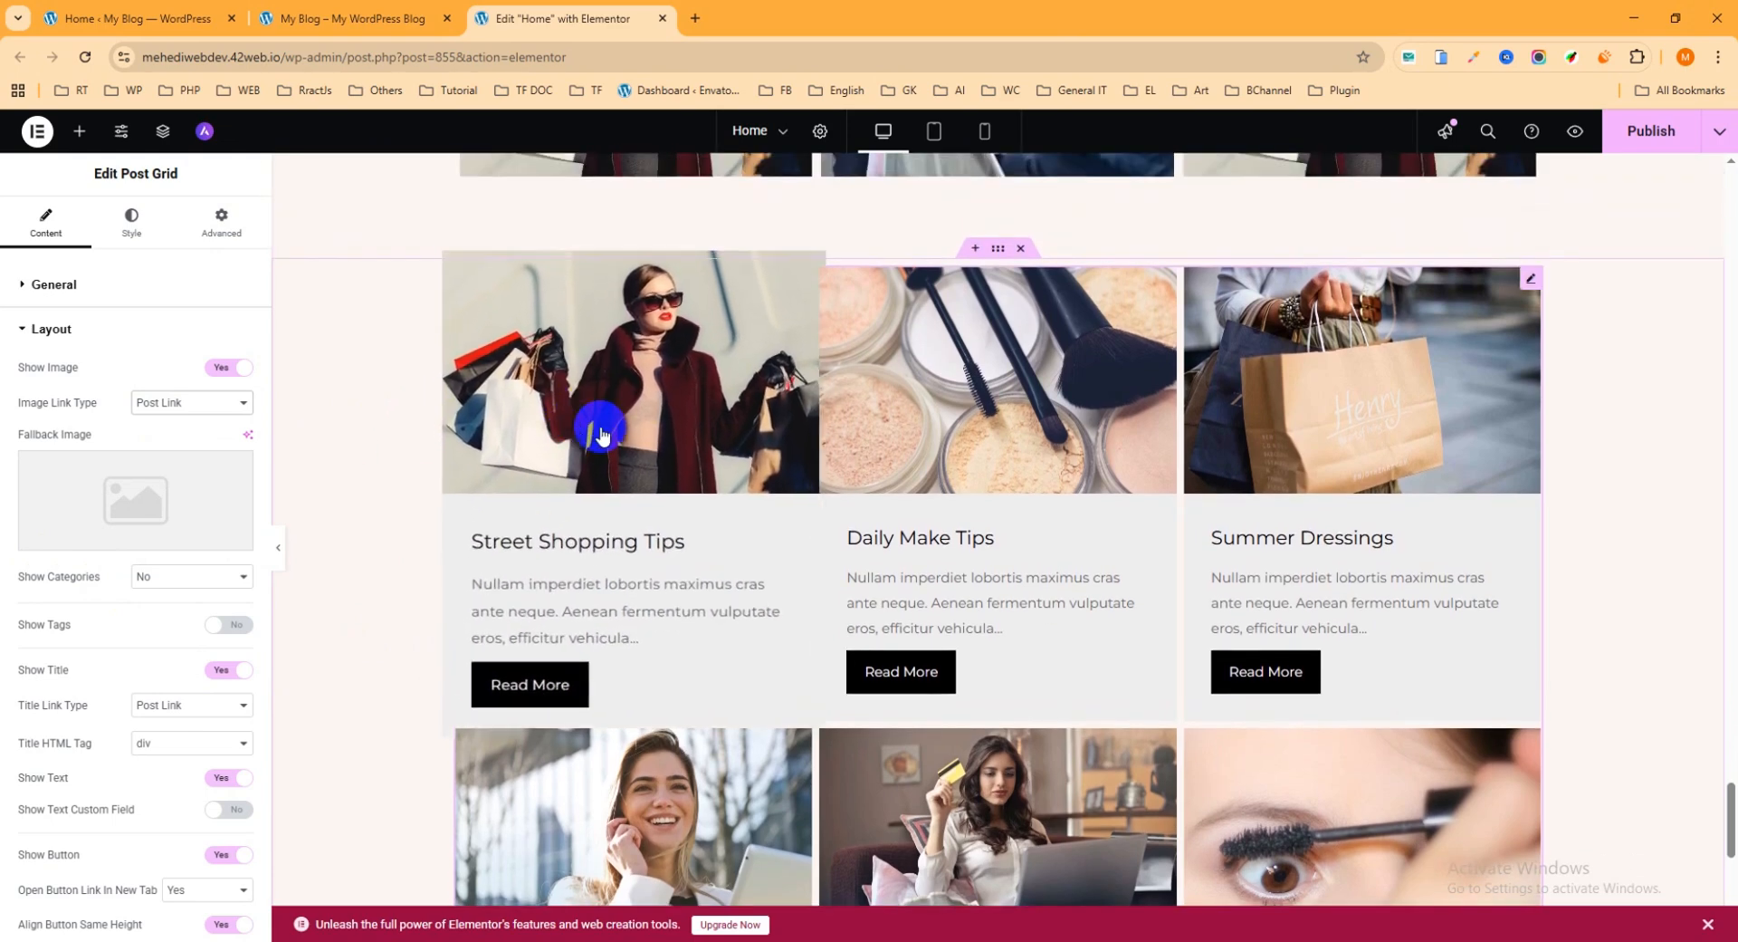
Step: Set the post cards to show Only Main Category and look over the related layout options
click(150, 576)
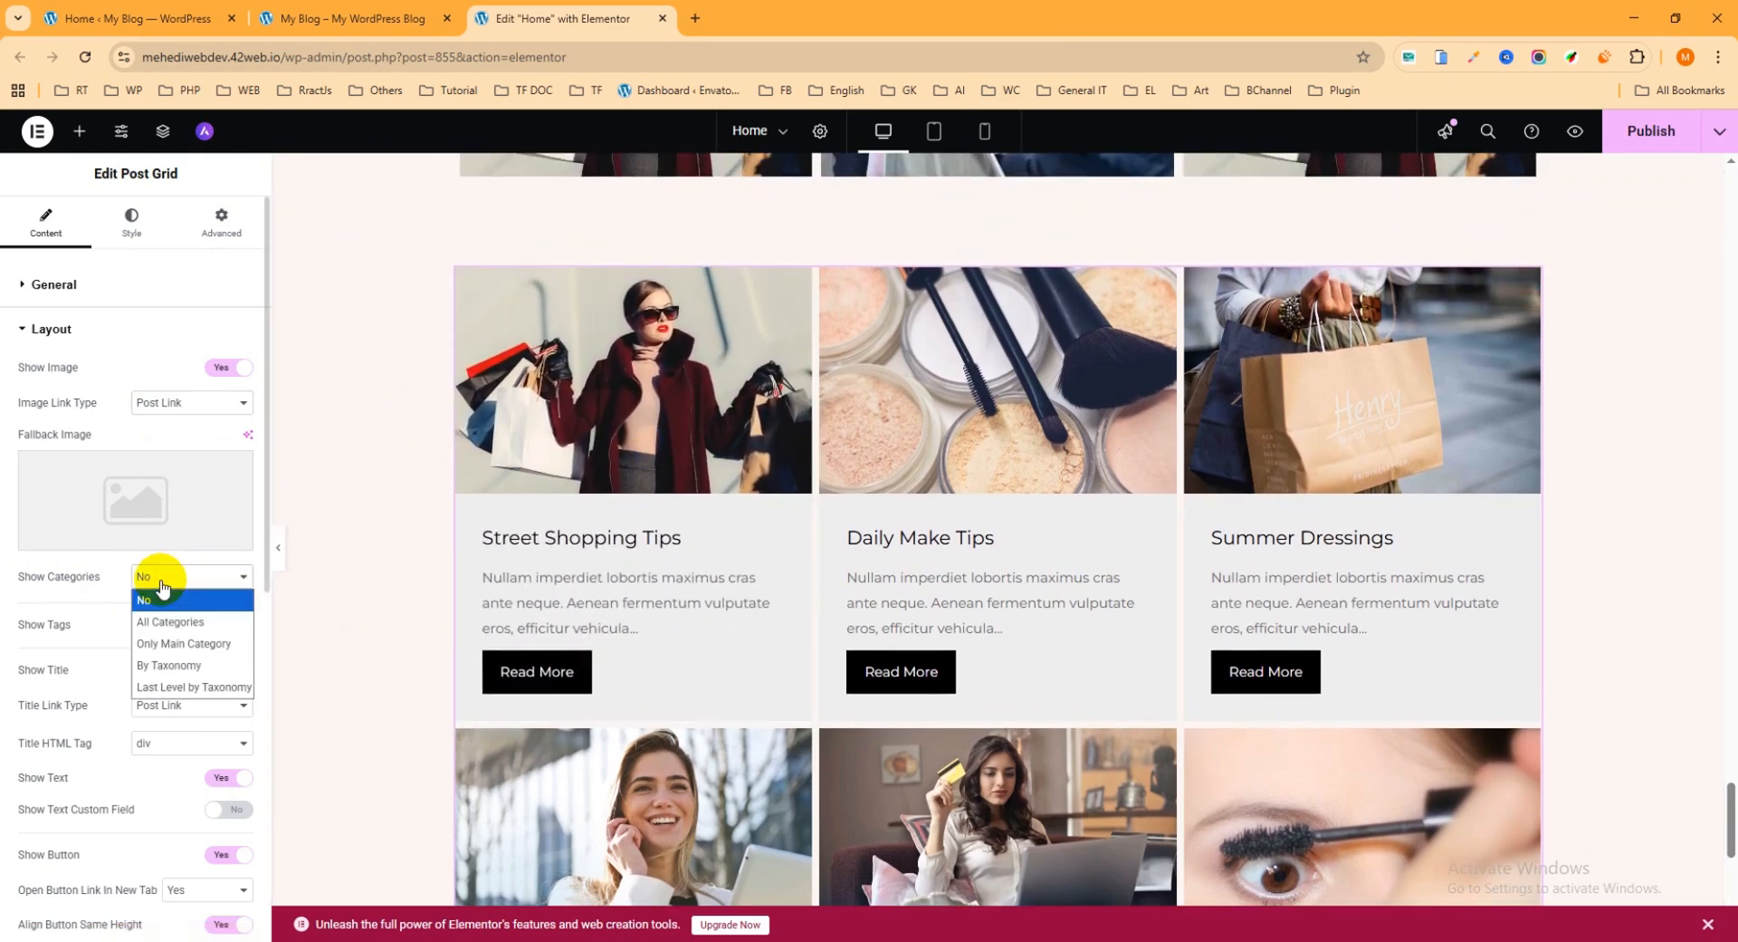
click(172, 643)
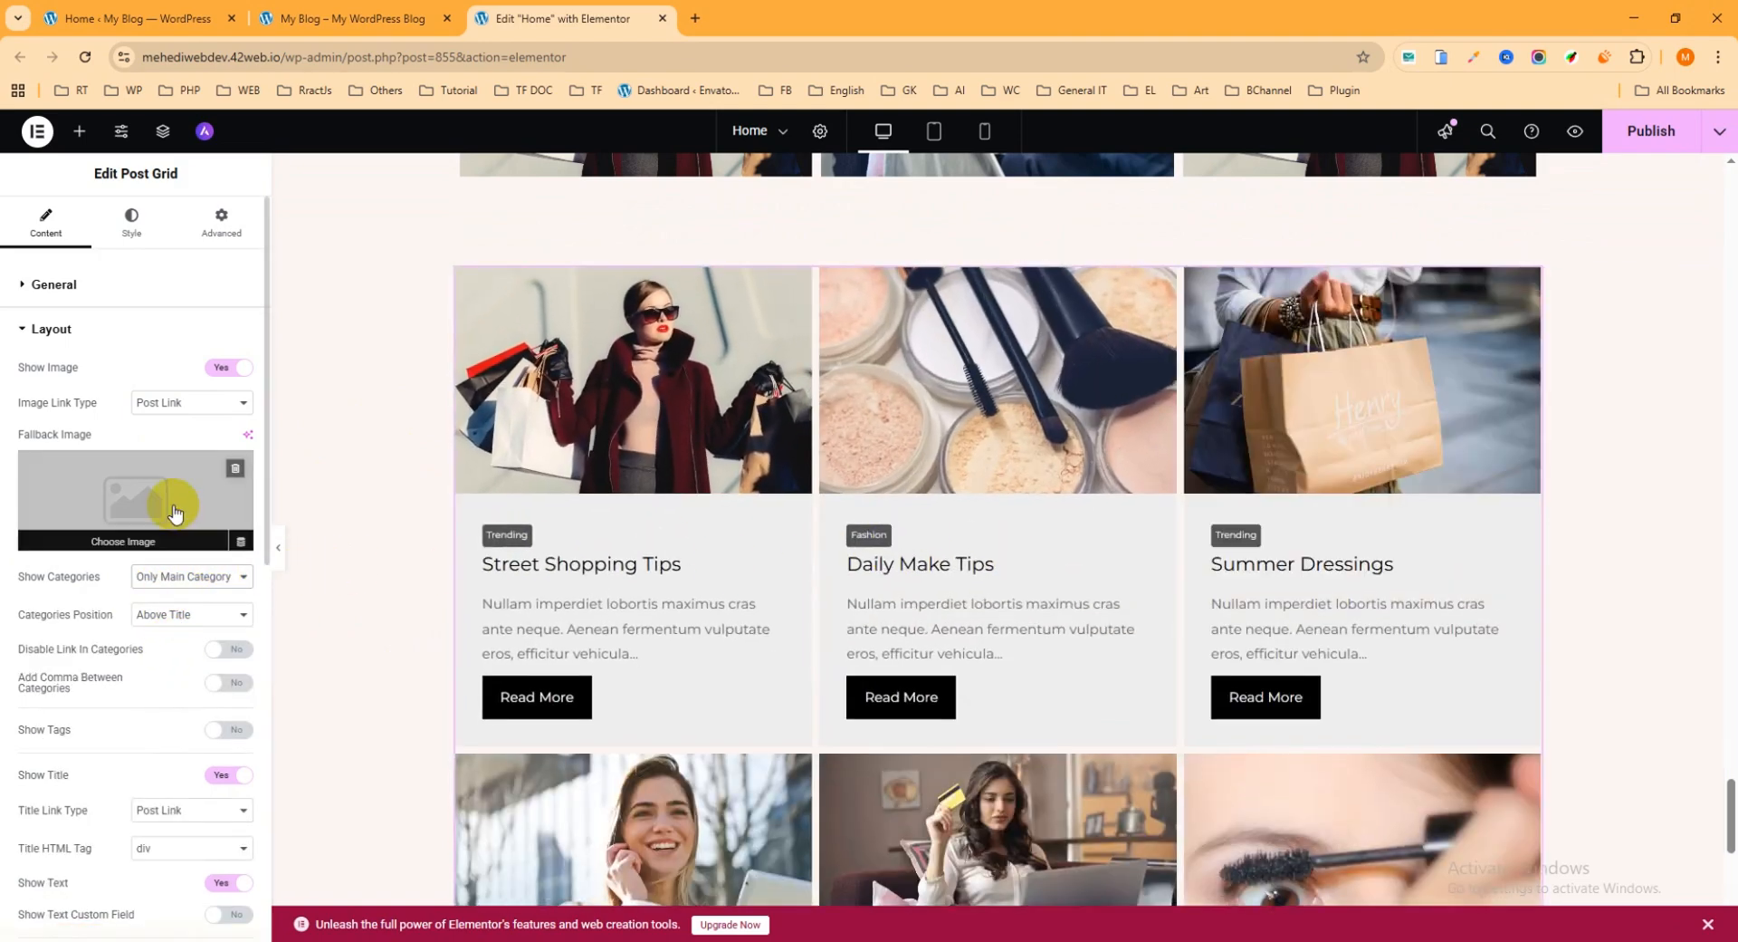
scroll(169, 544, down, 1)
scroll(170, 554, down, 1)
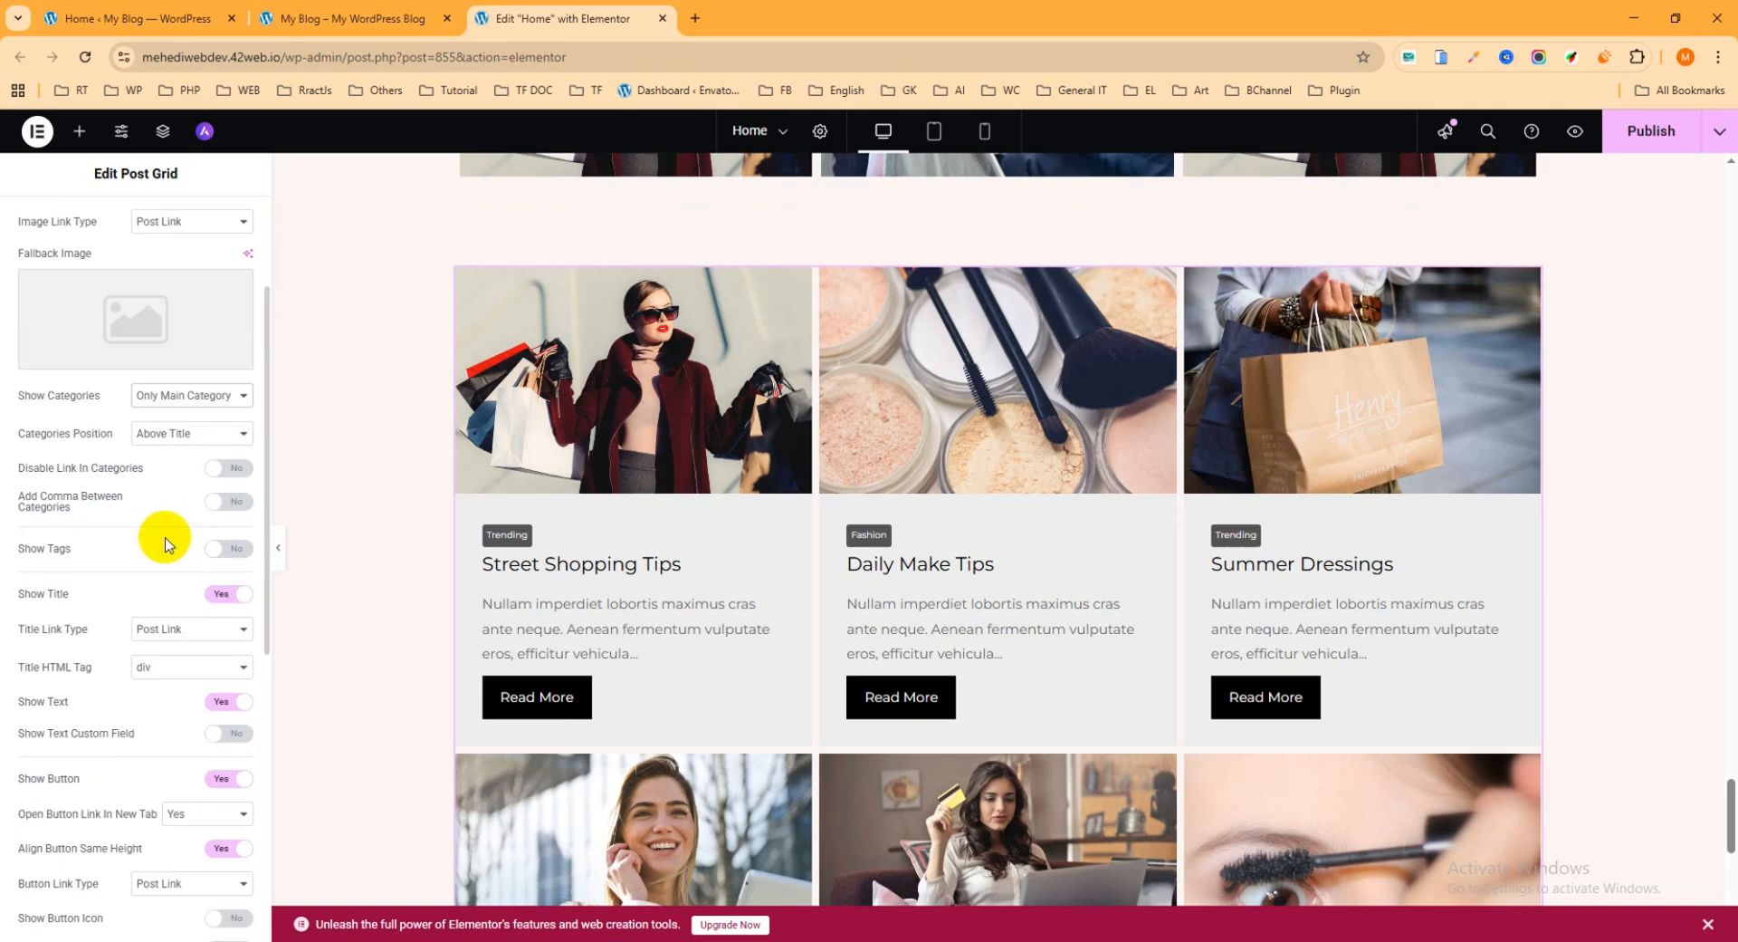
scroll(153, 544, up, 2)
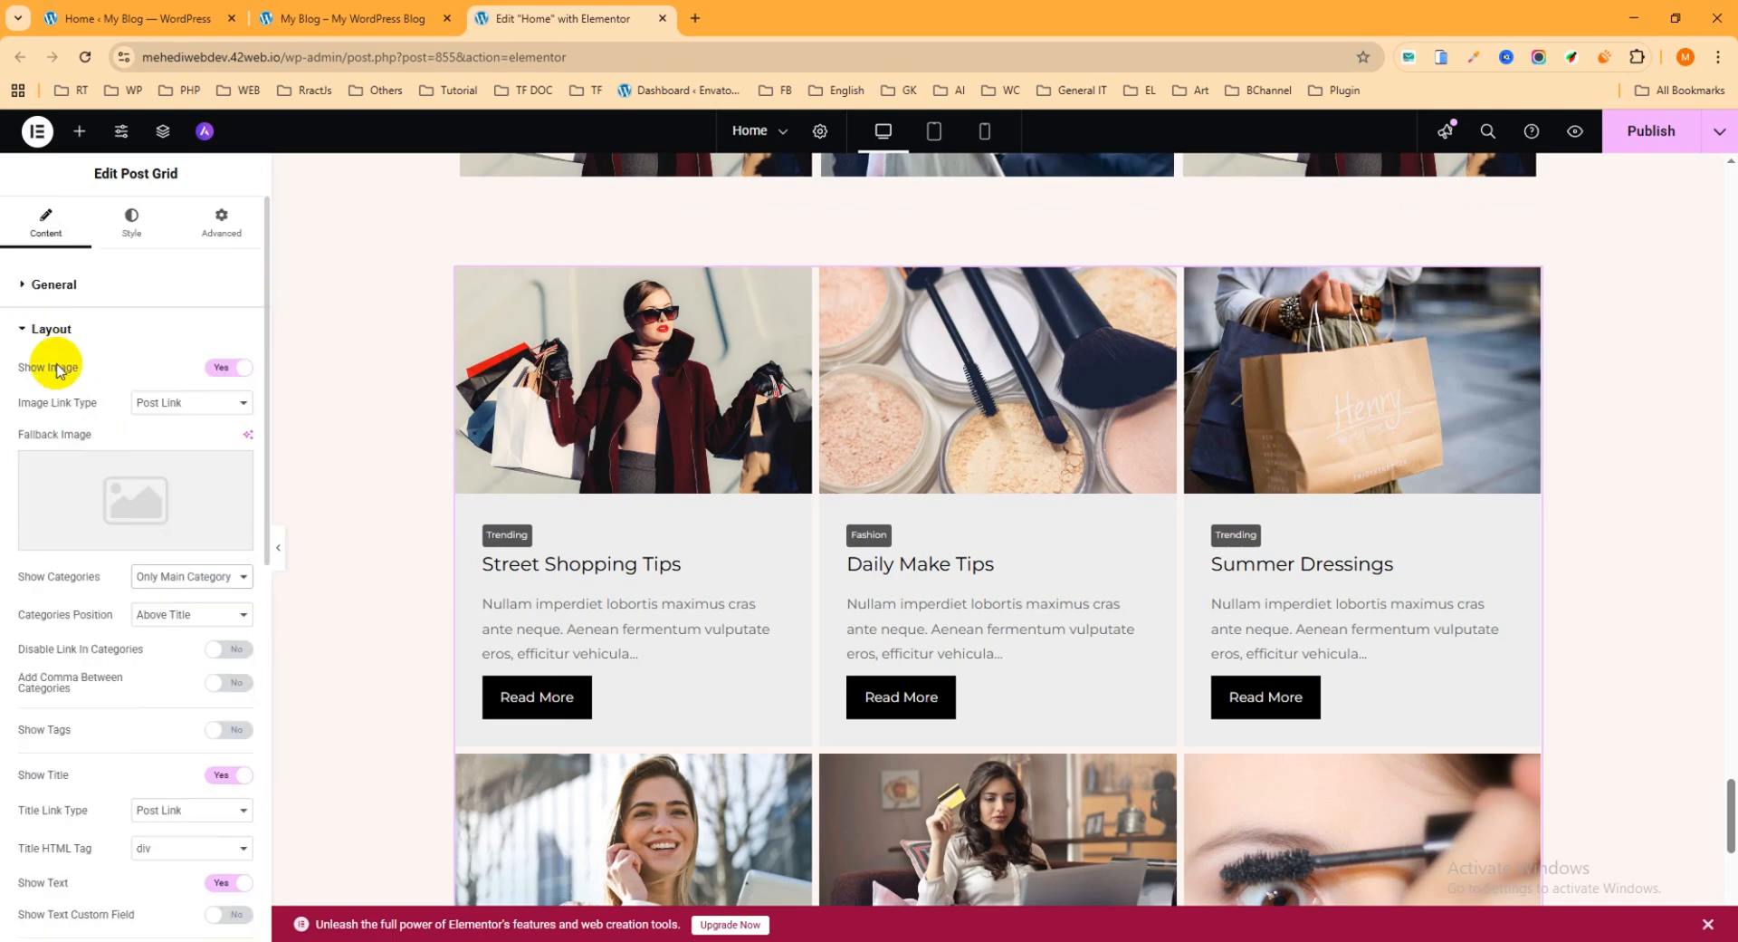
Step: Enable the post date on the cards in the grid's additional data settings
scroll(124, 510, down, 3)
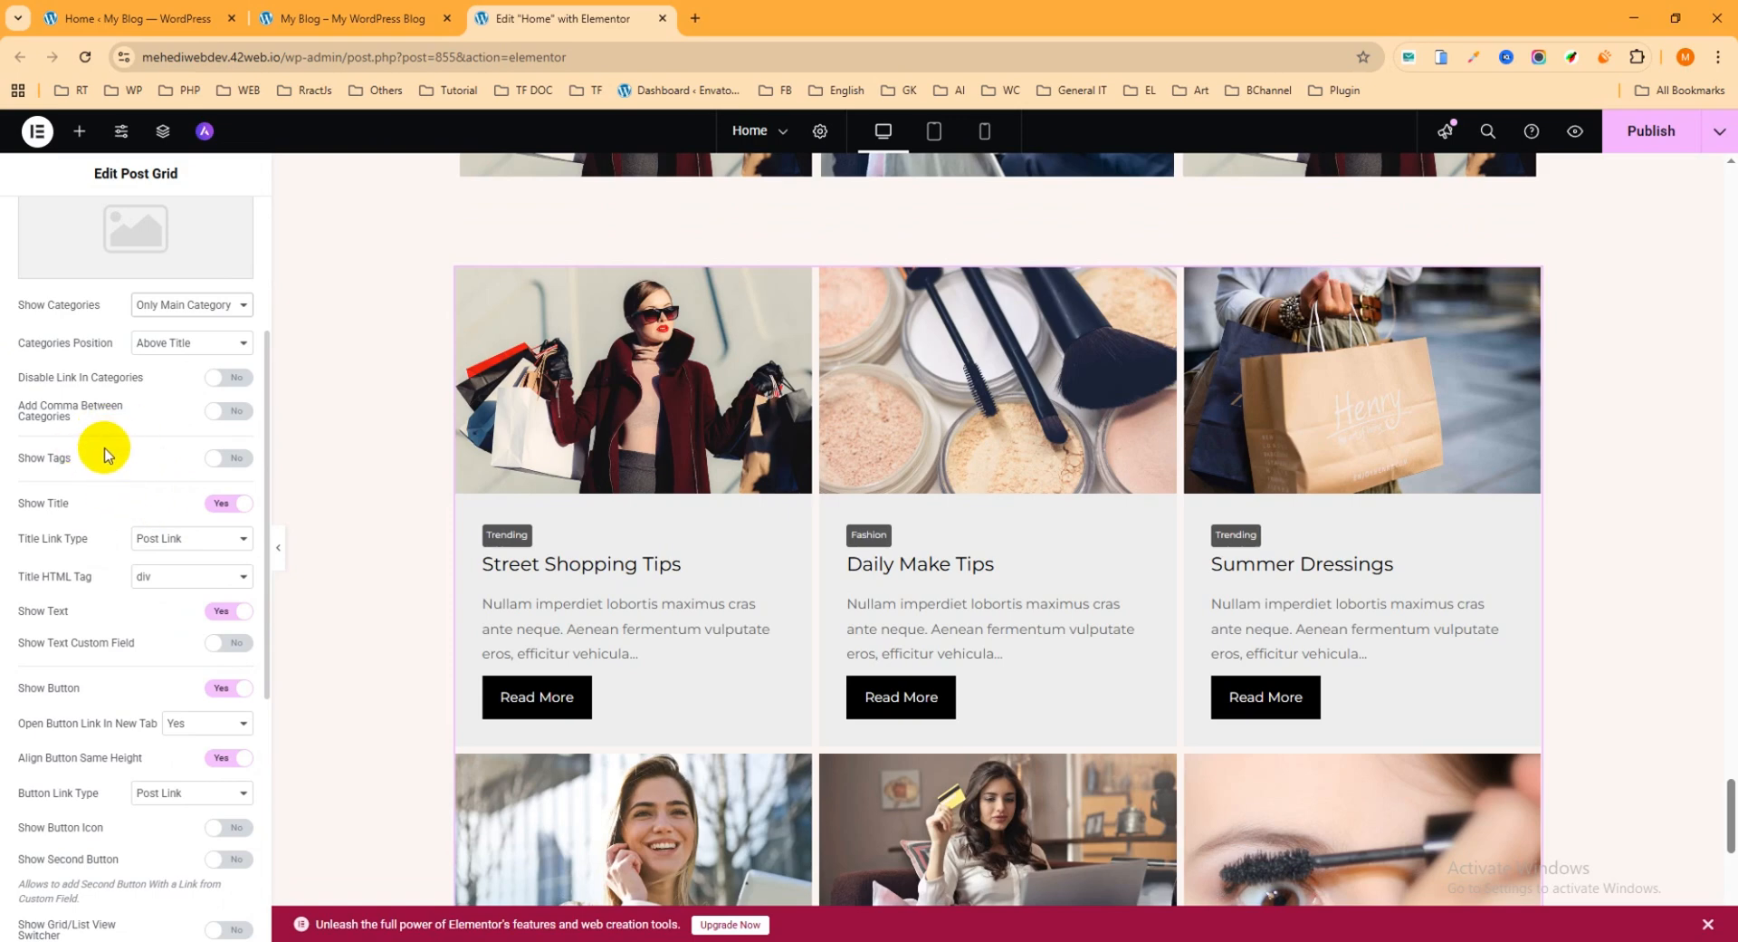
scroll(106, 453, down, 3)
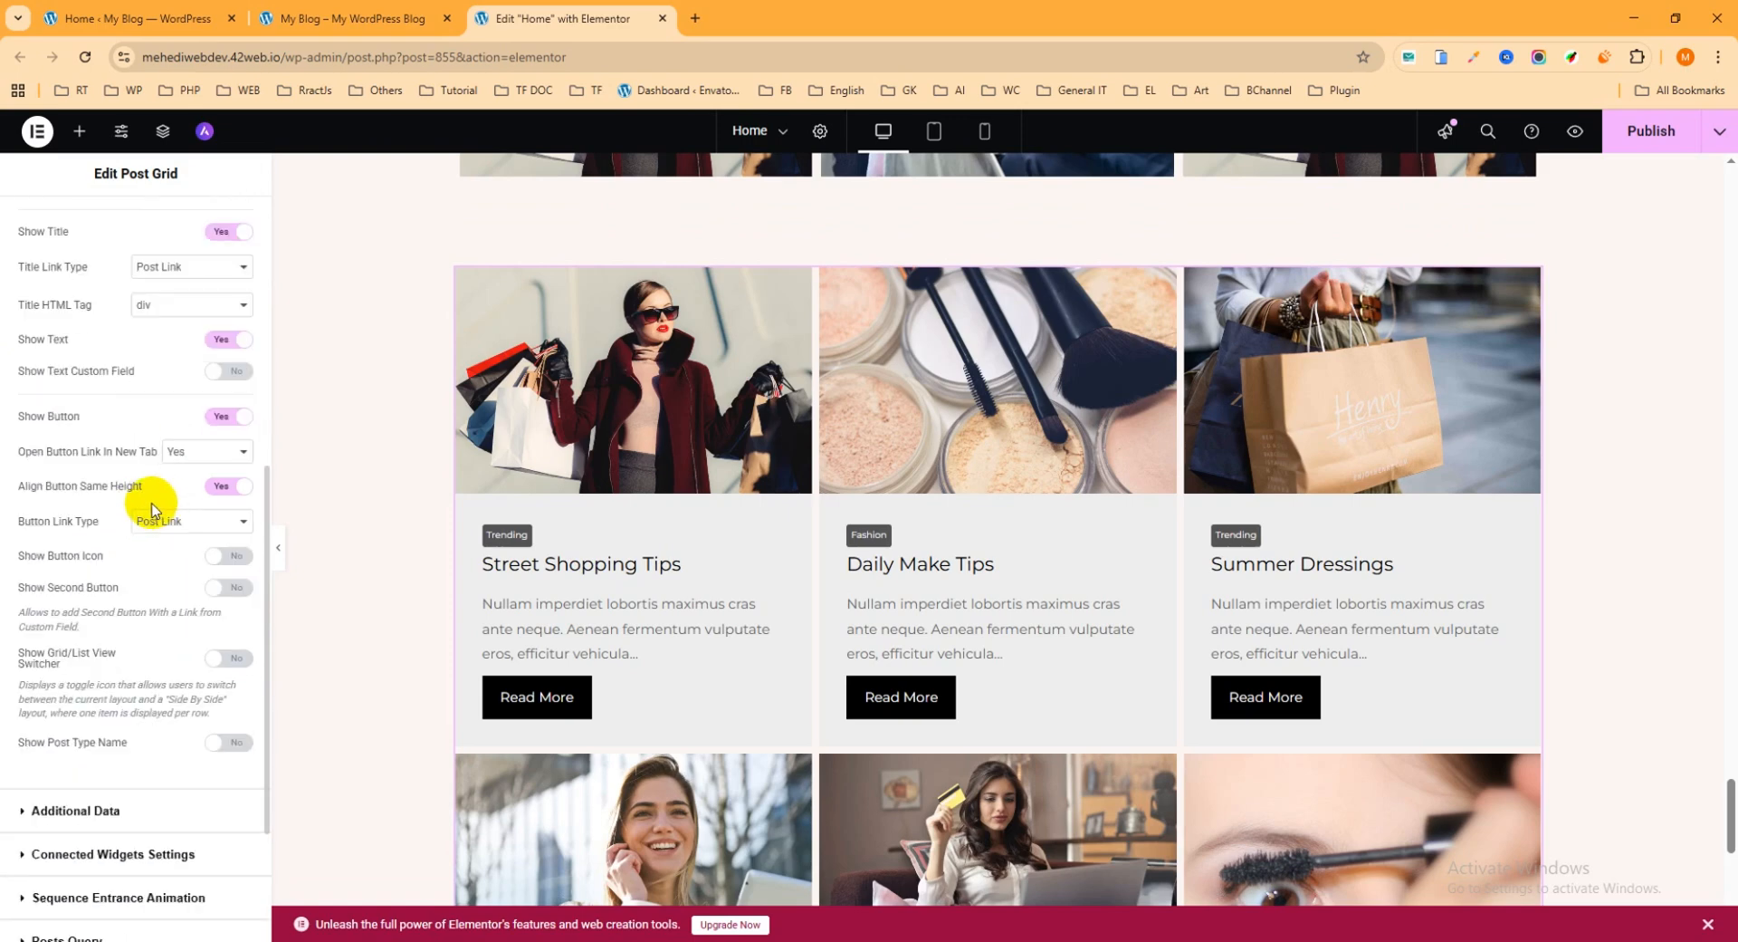
scroll(128, 496, down, 2)
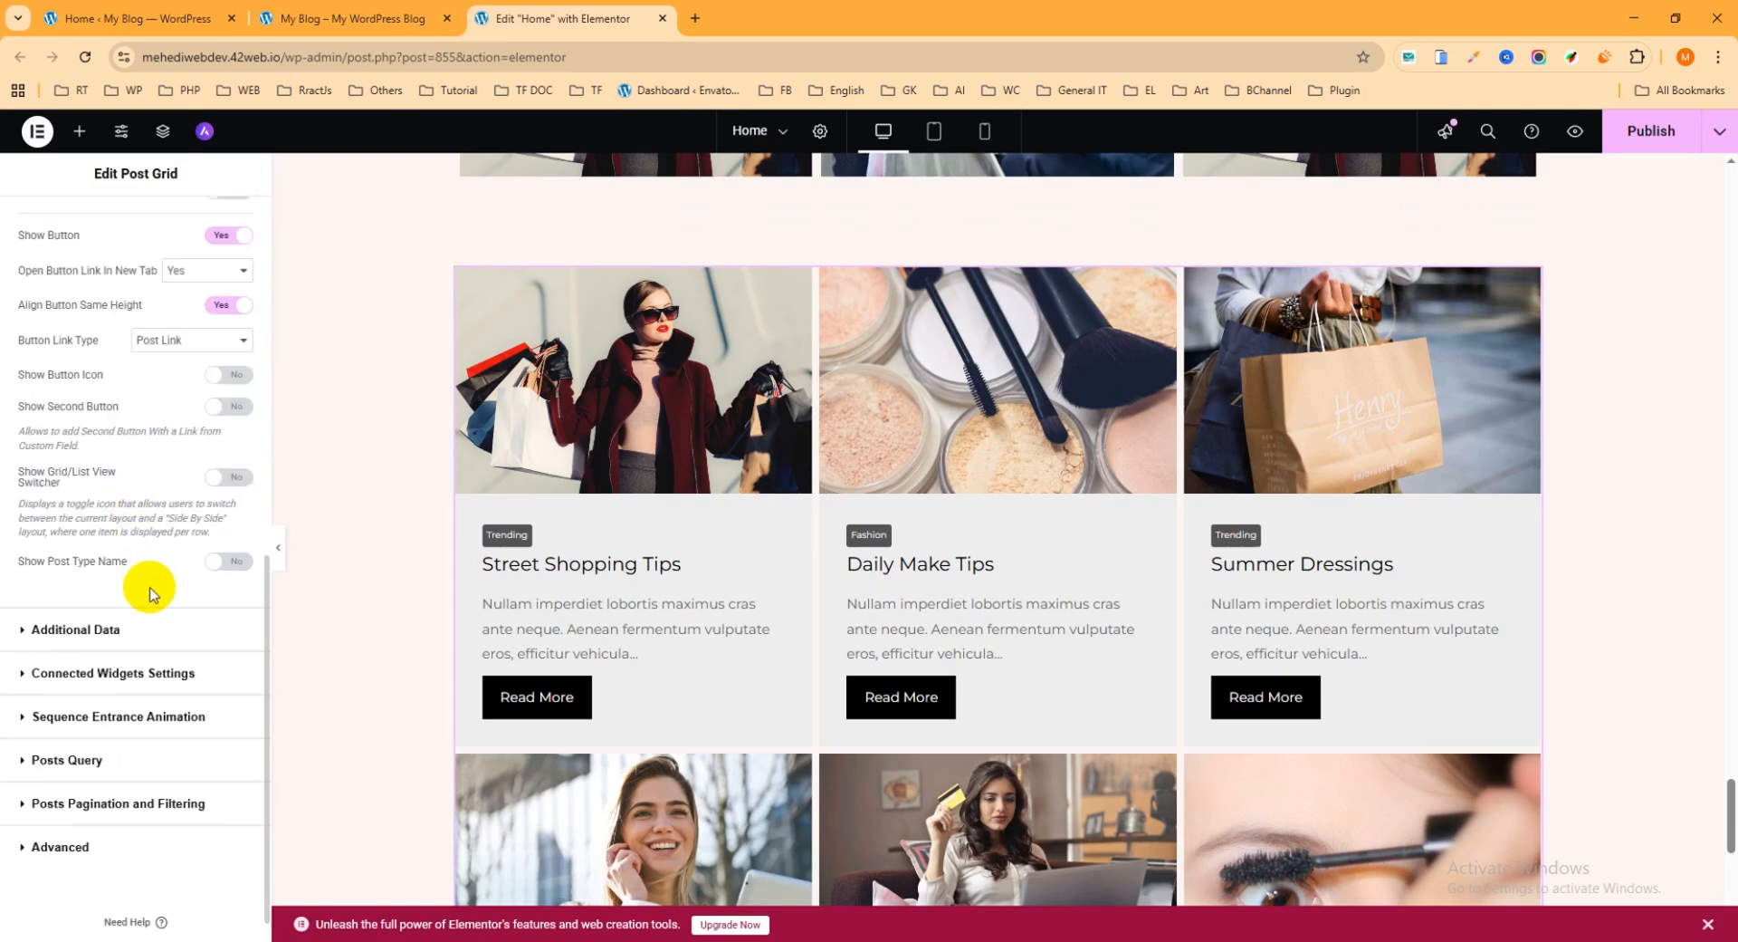
click(94, 634)
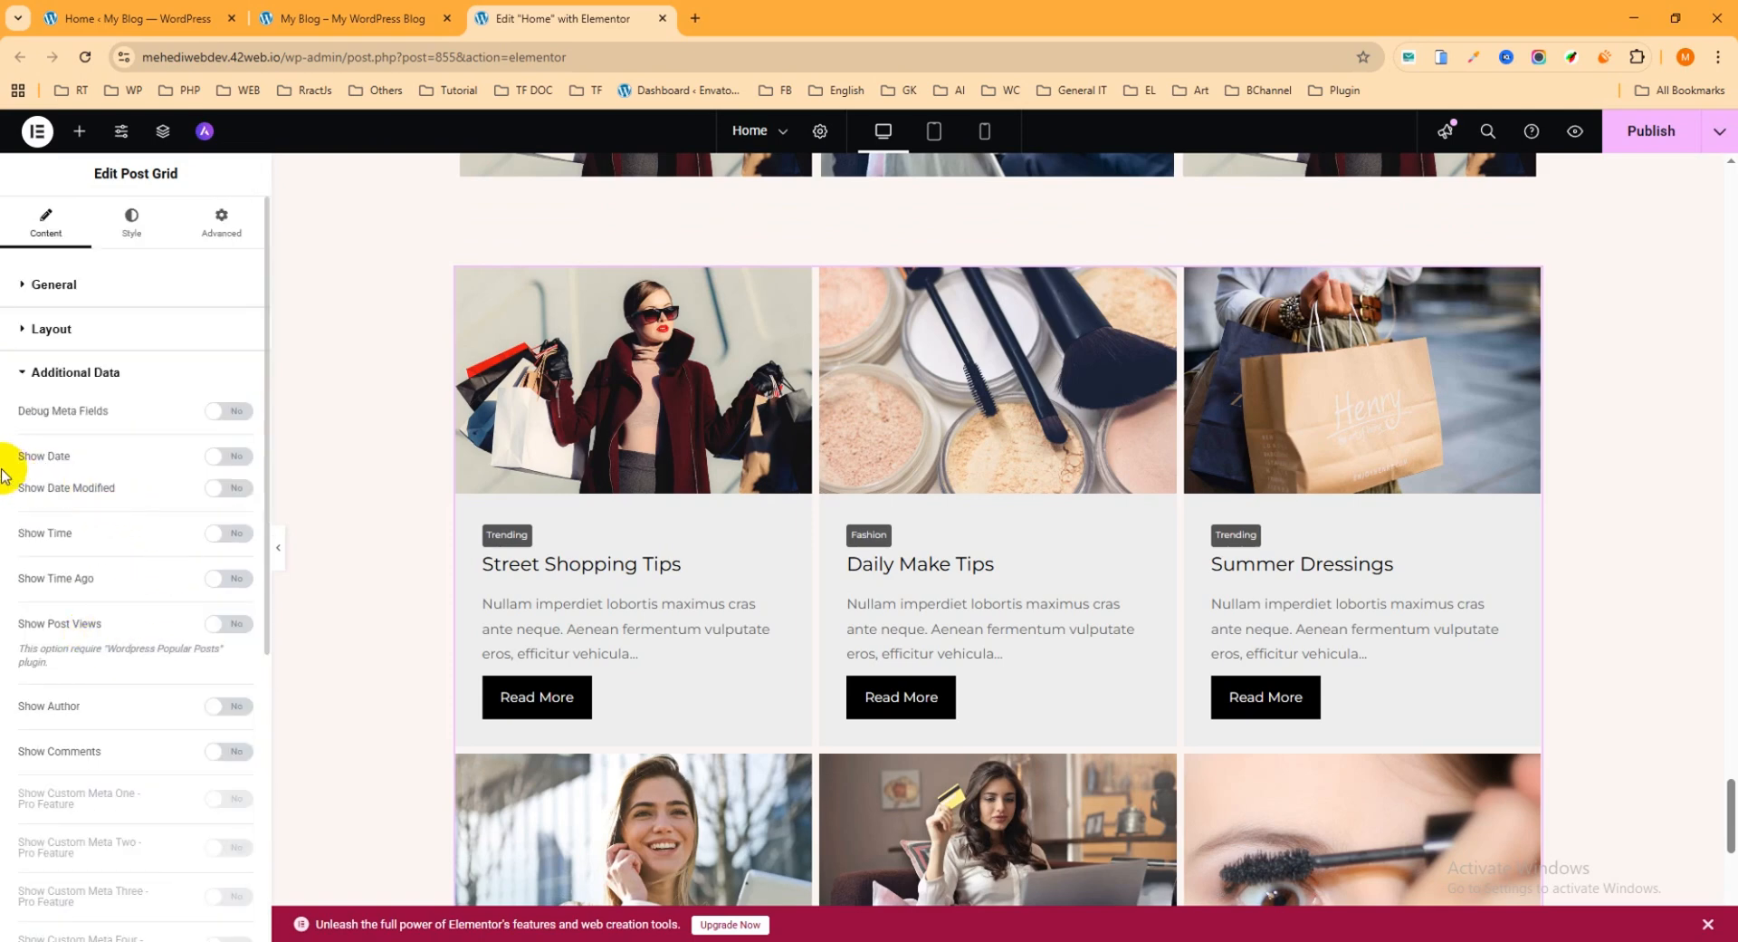
click(232, 462)
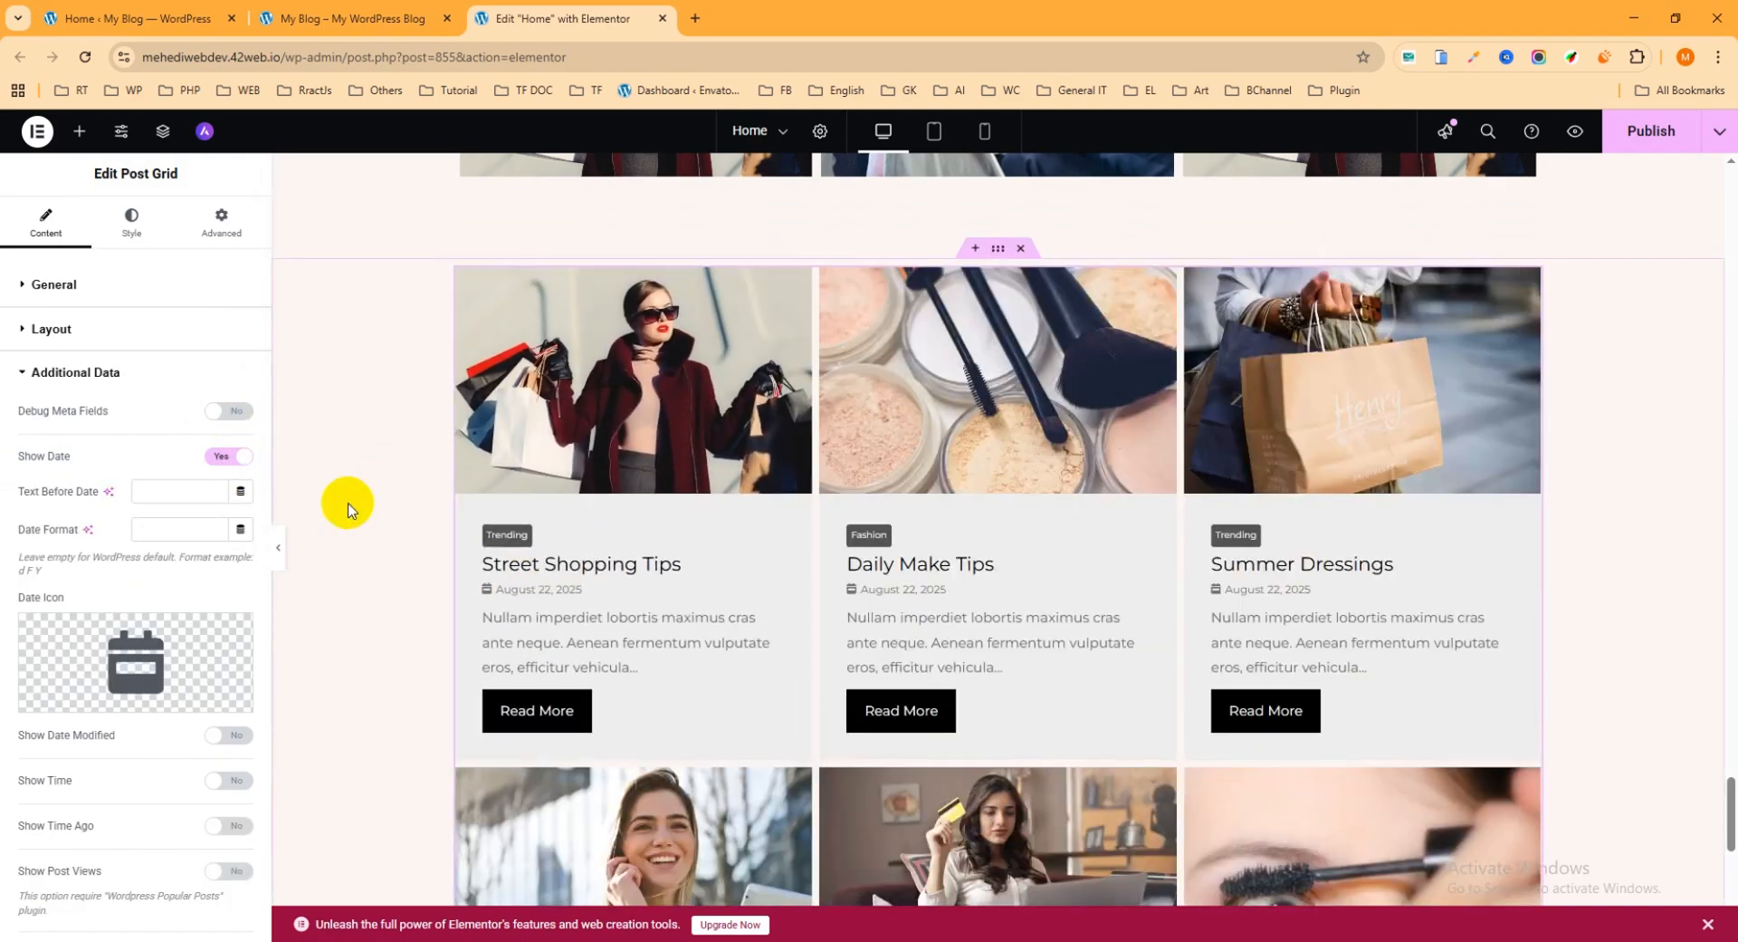
Step: In the grid's additional data settings, hide the post date and show the post views and author on the cards
click(231, 459)
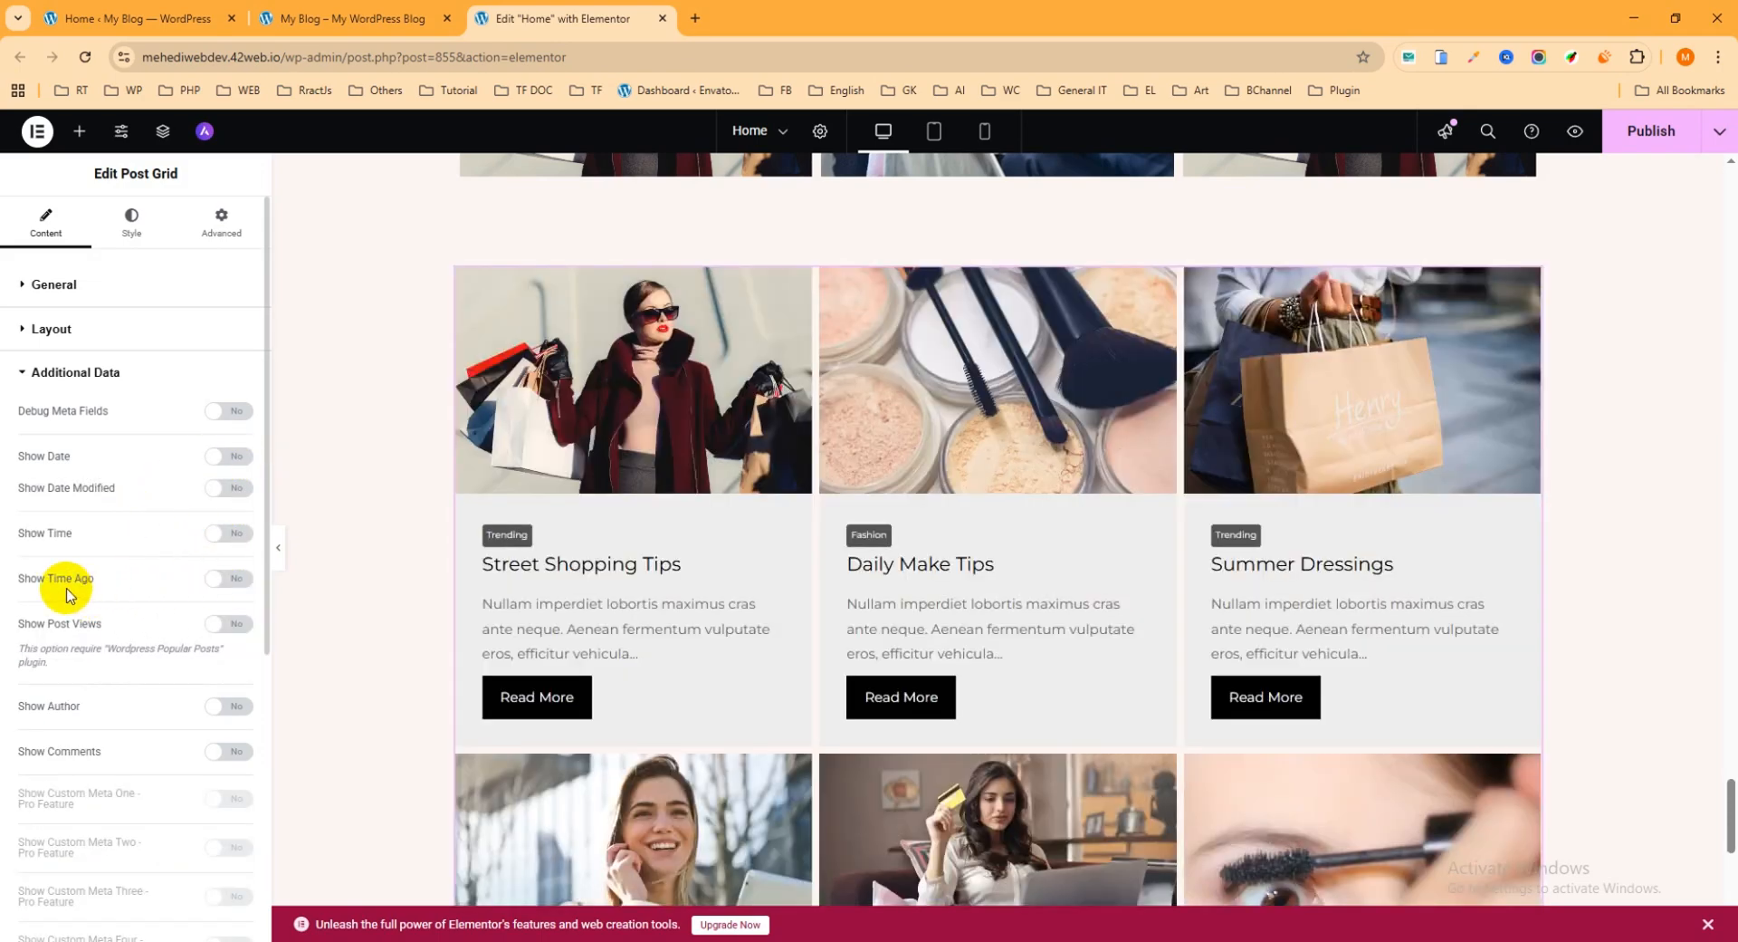
click(233, 625)
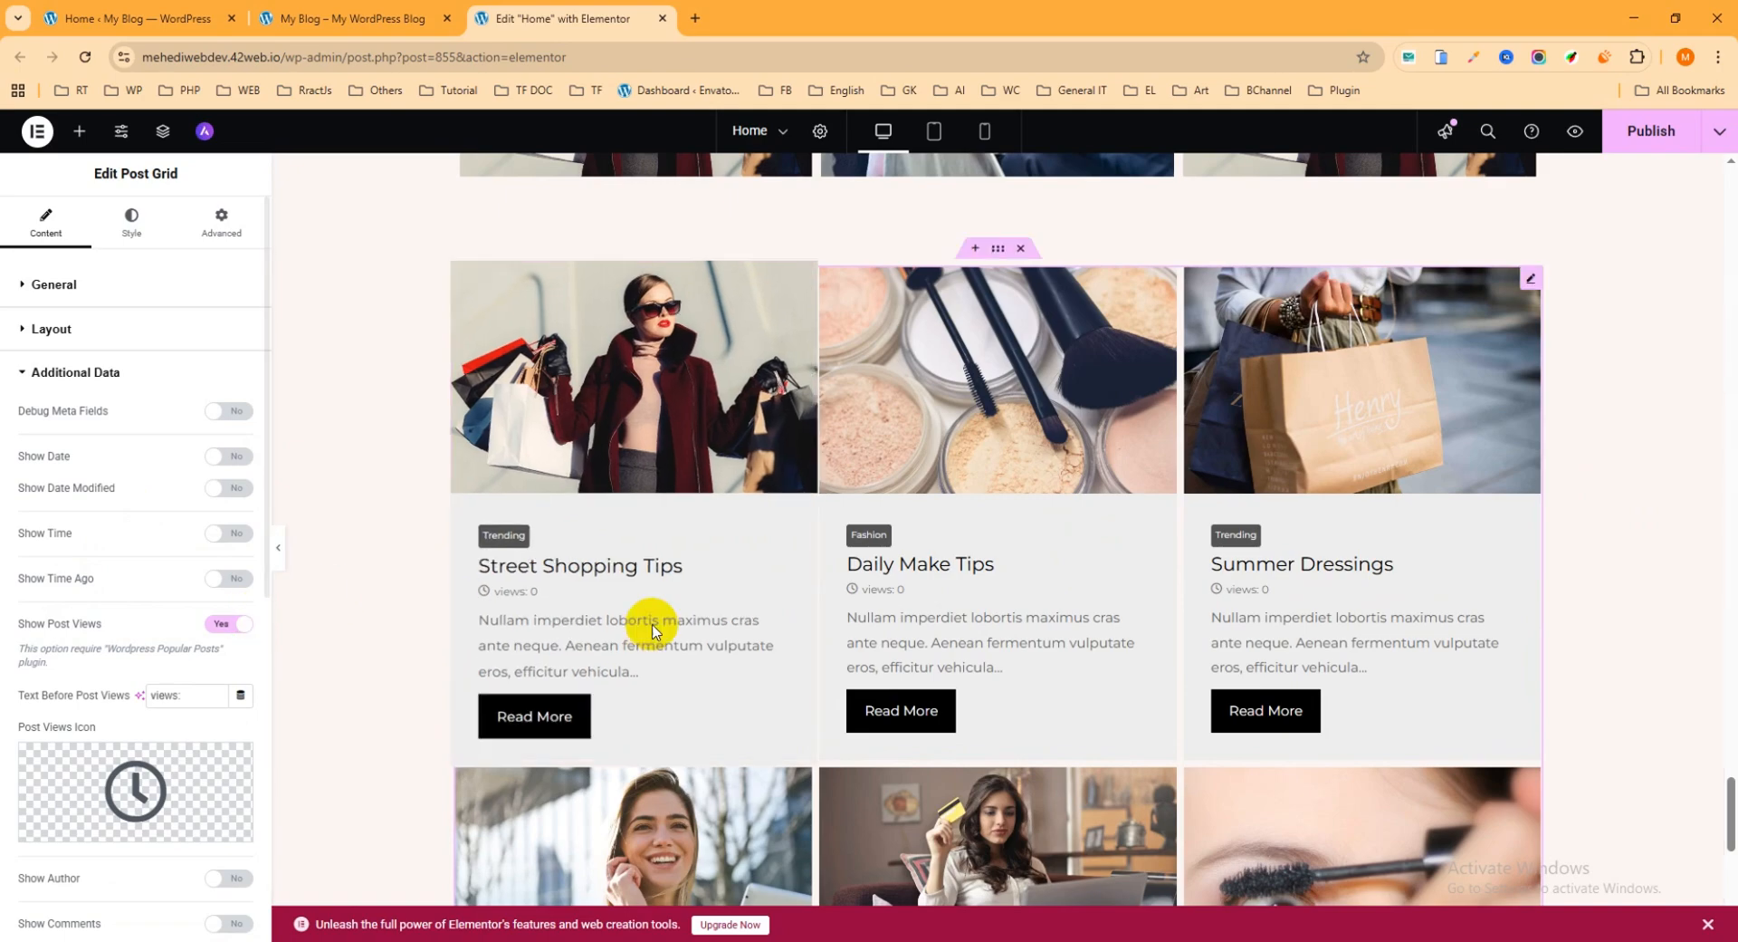
scroll(128, 566, down, 5)
scroll(106, 445, up, 1)
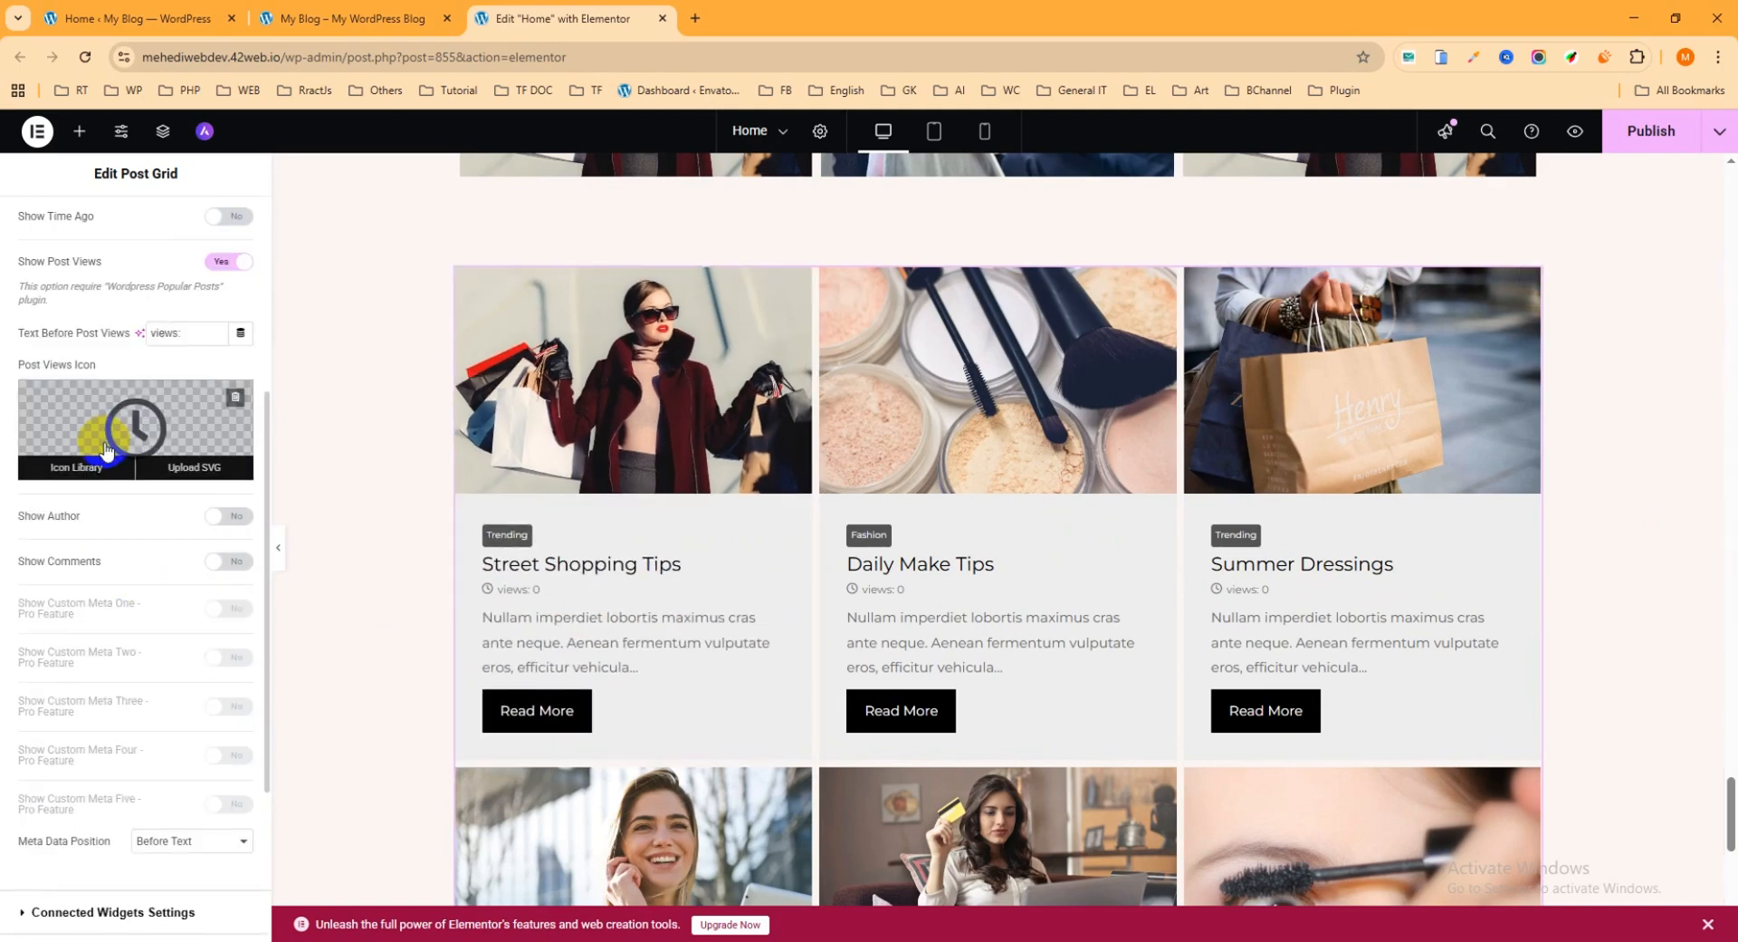
click(219, 516)
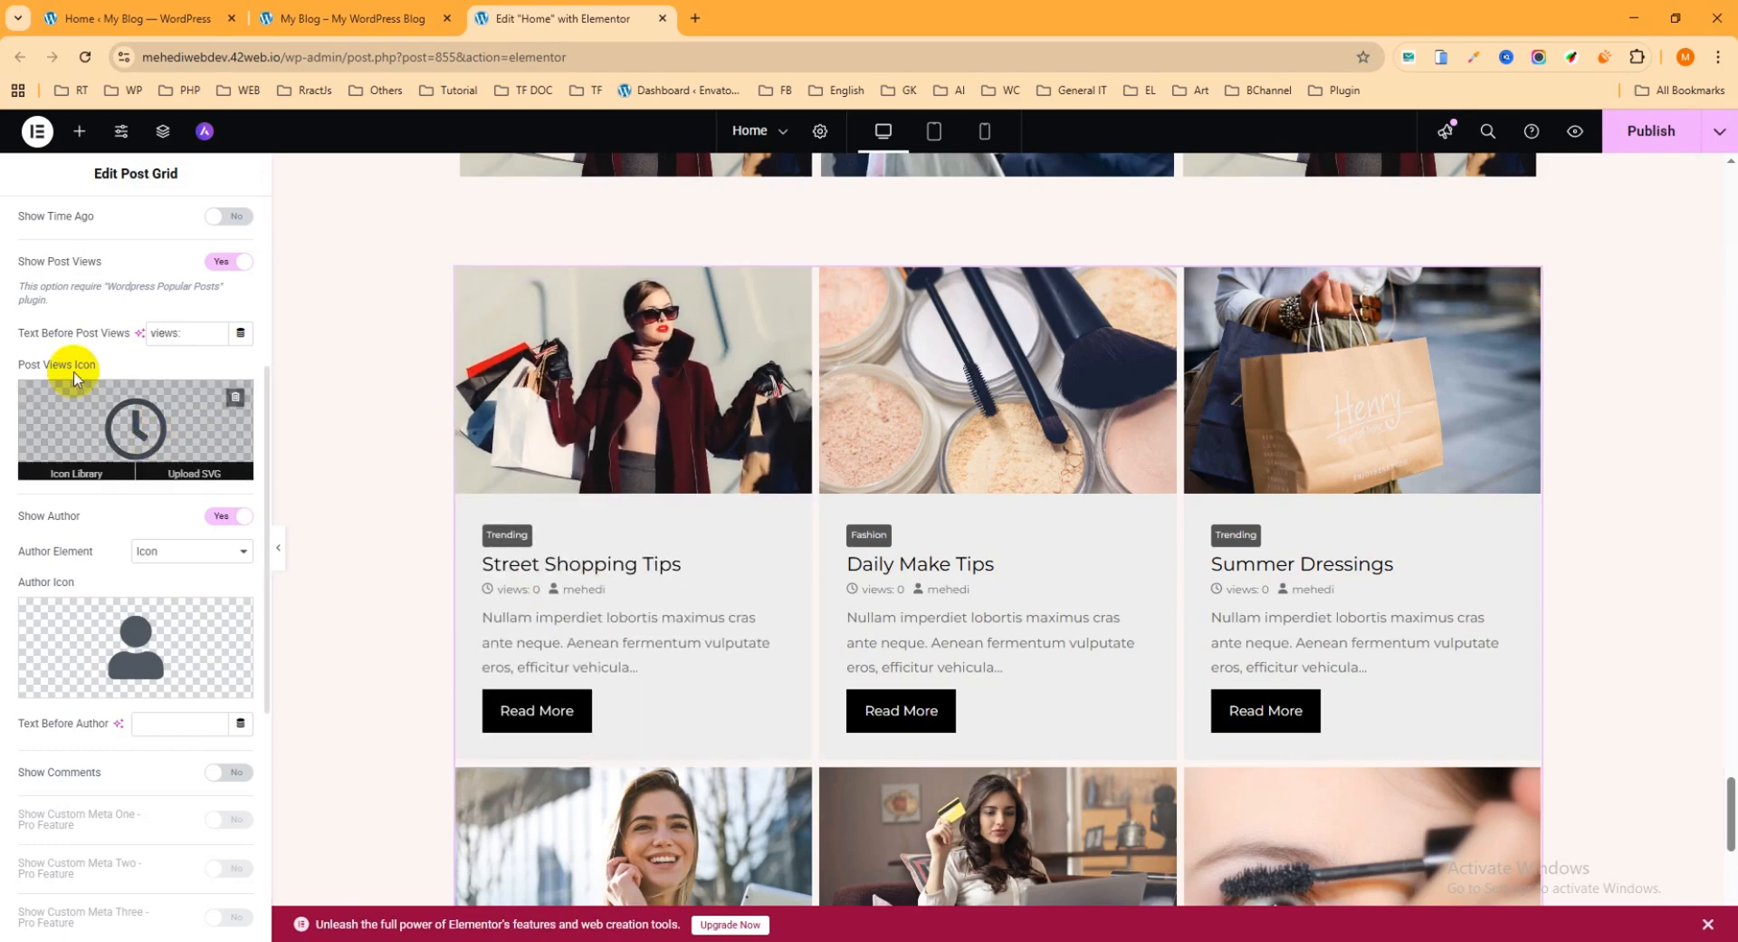
scroll(81, 371, up, 4)
click(62, 373)
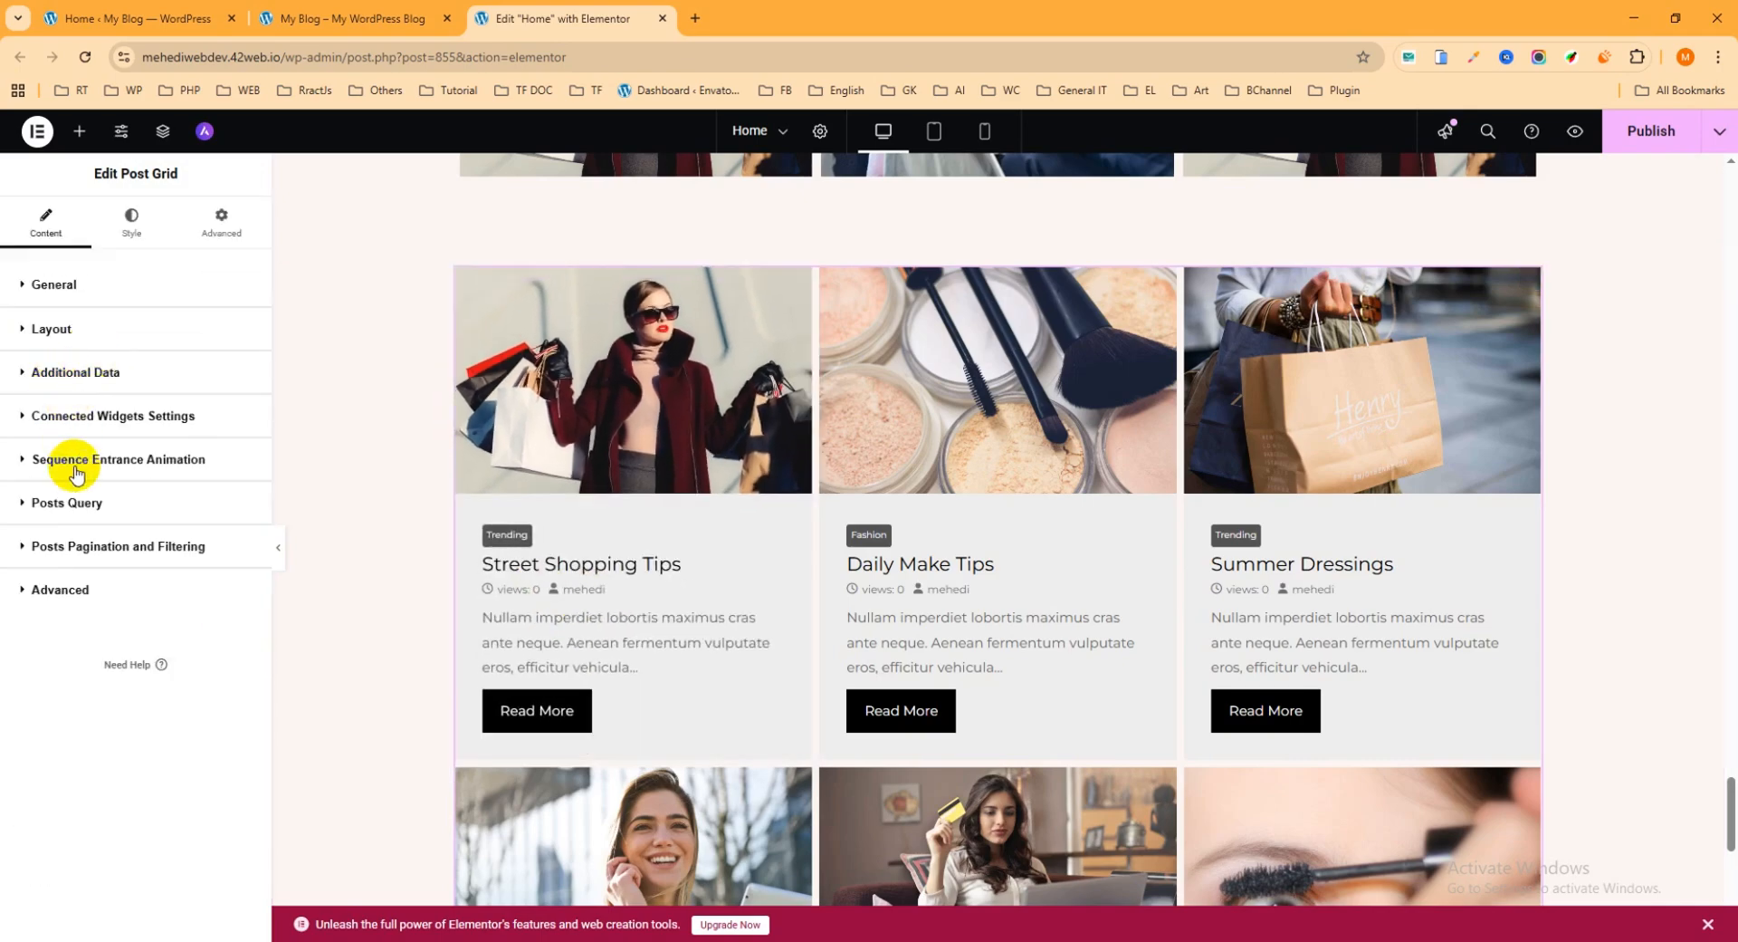
Step: Set the maximum number of posts to 6 in the grid's posts query
click(70, 504)
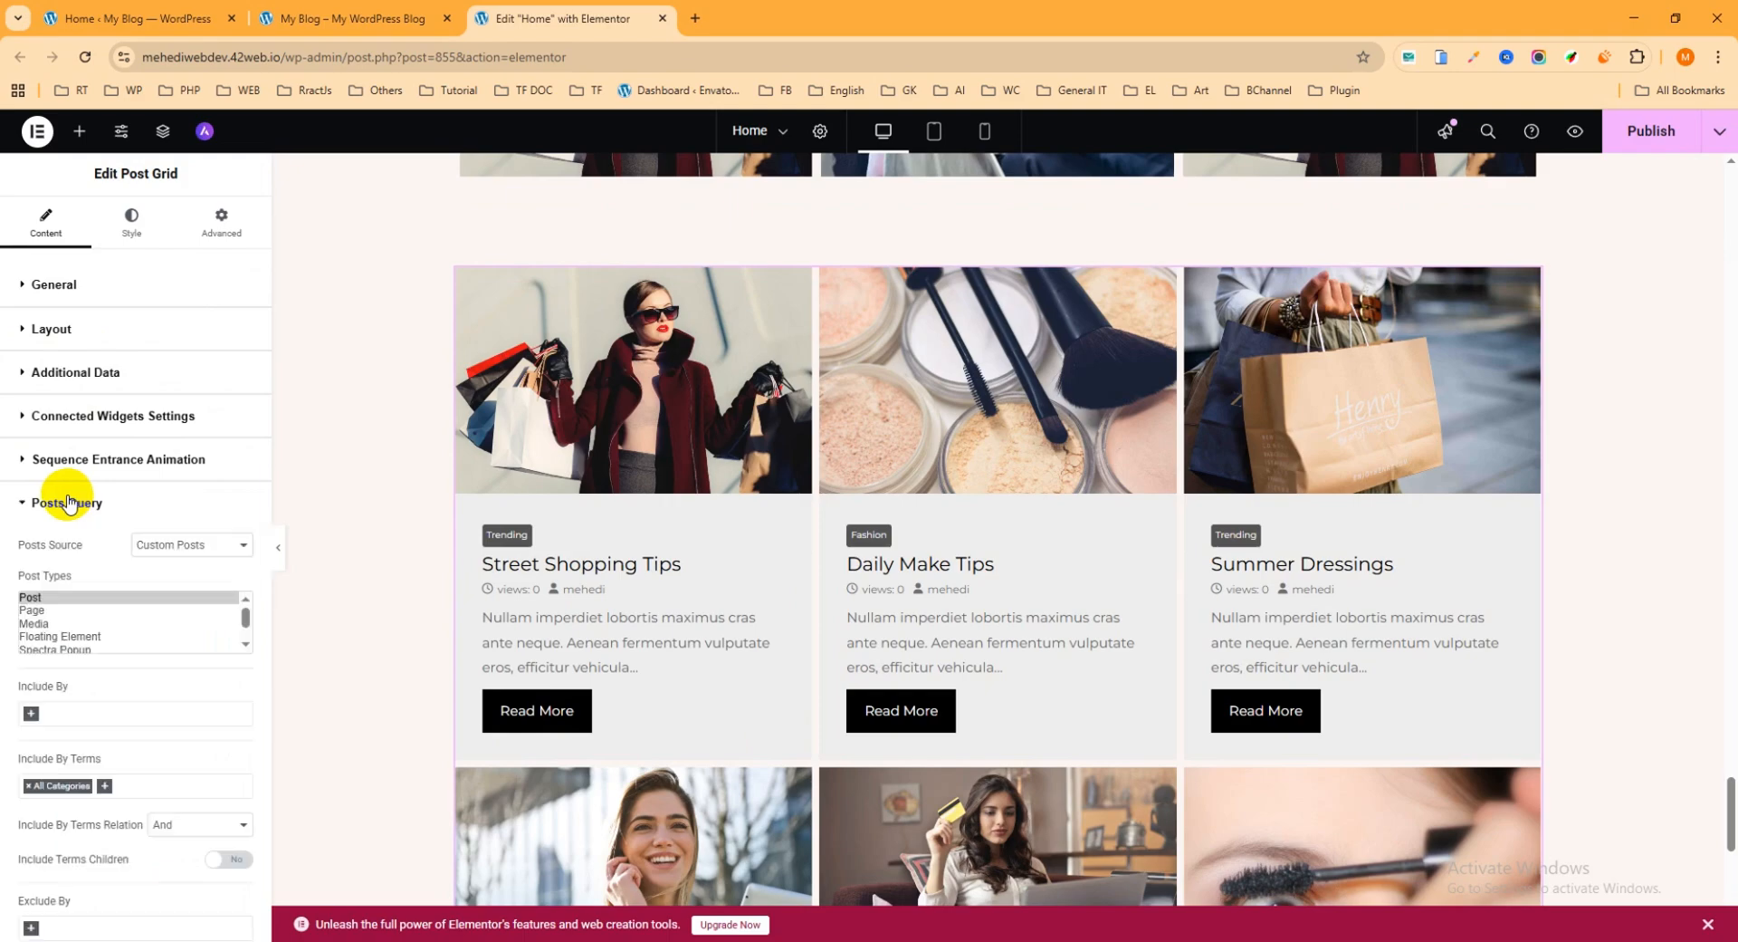
scroll(102, 480, down, 5)
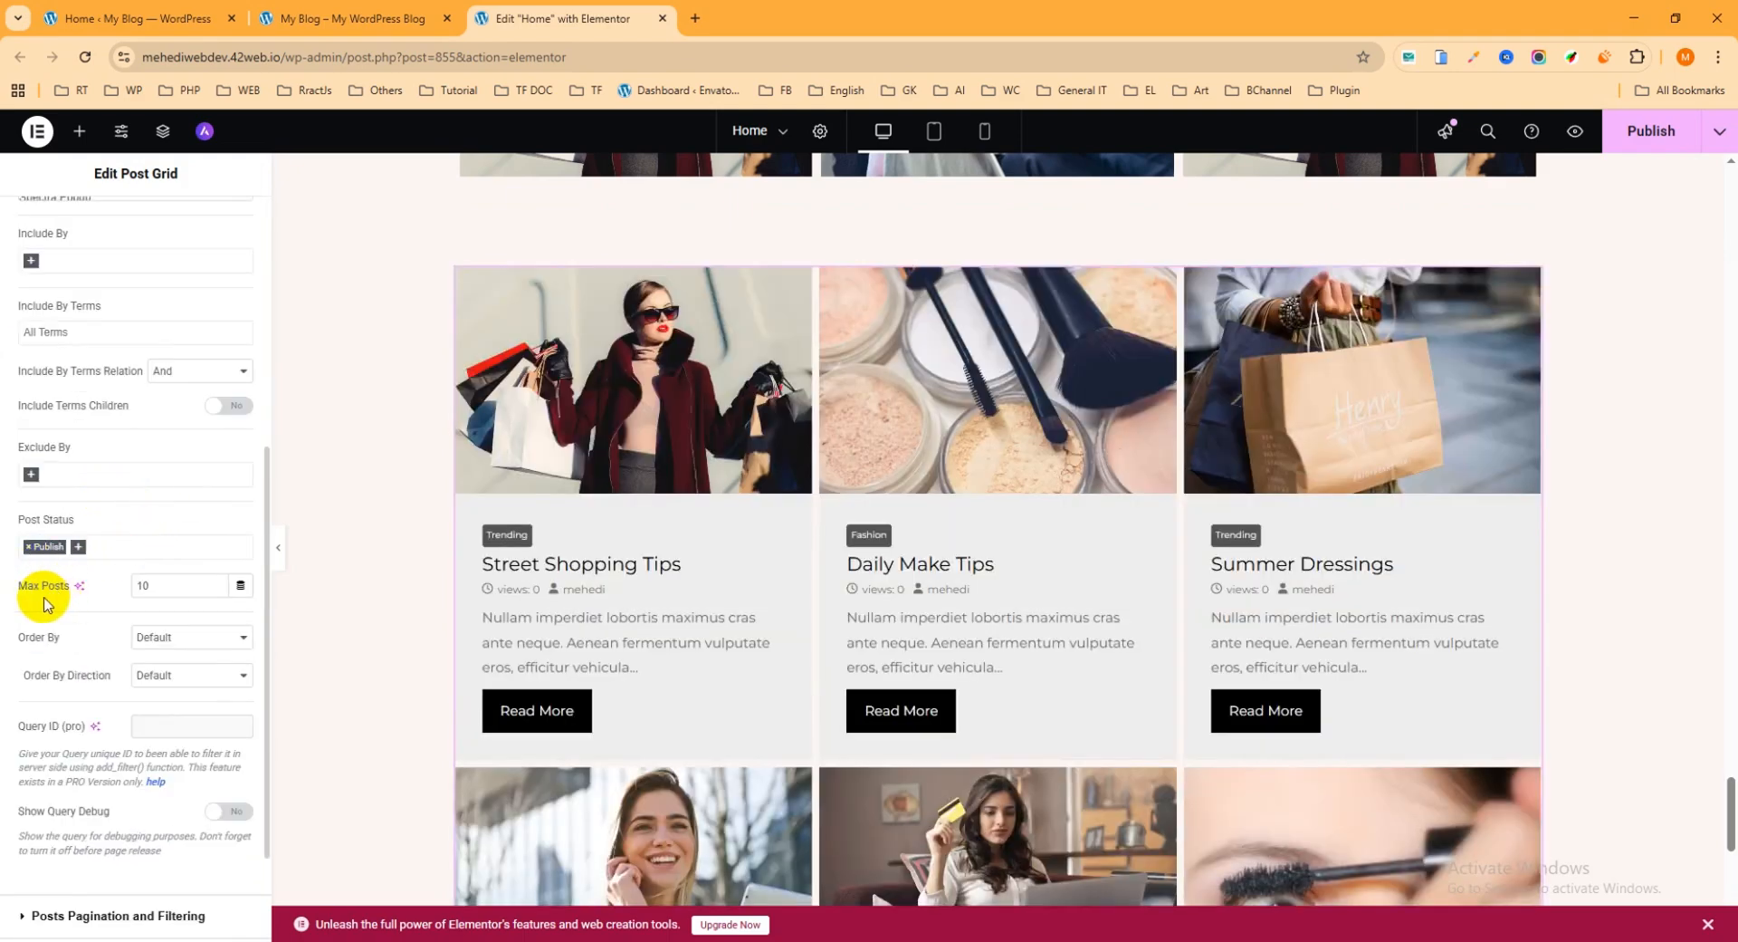
scroll(1144, 562, down, 4)
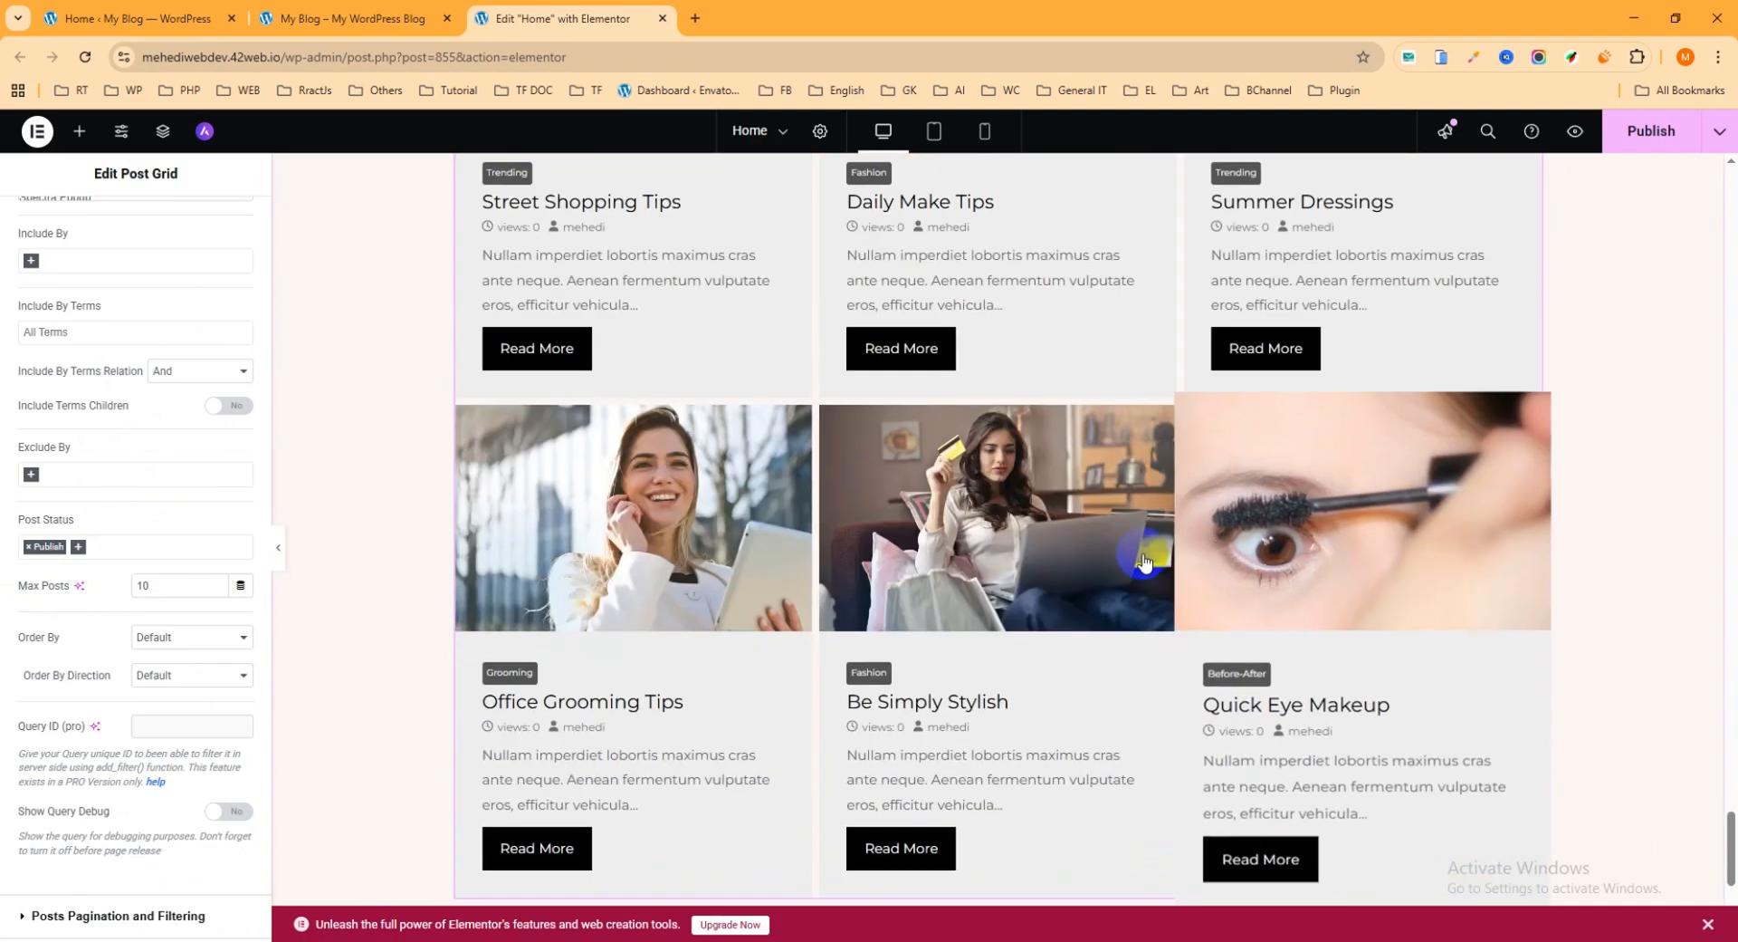
scroll(1143, 561, down, 4)
click(967, 565)
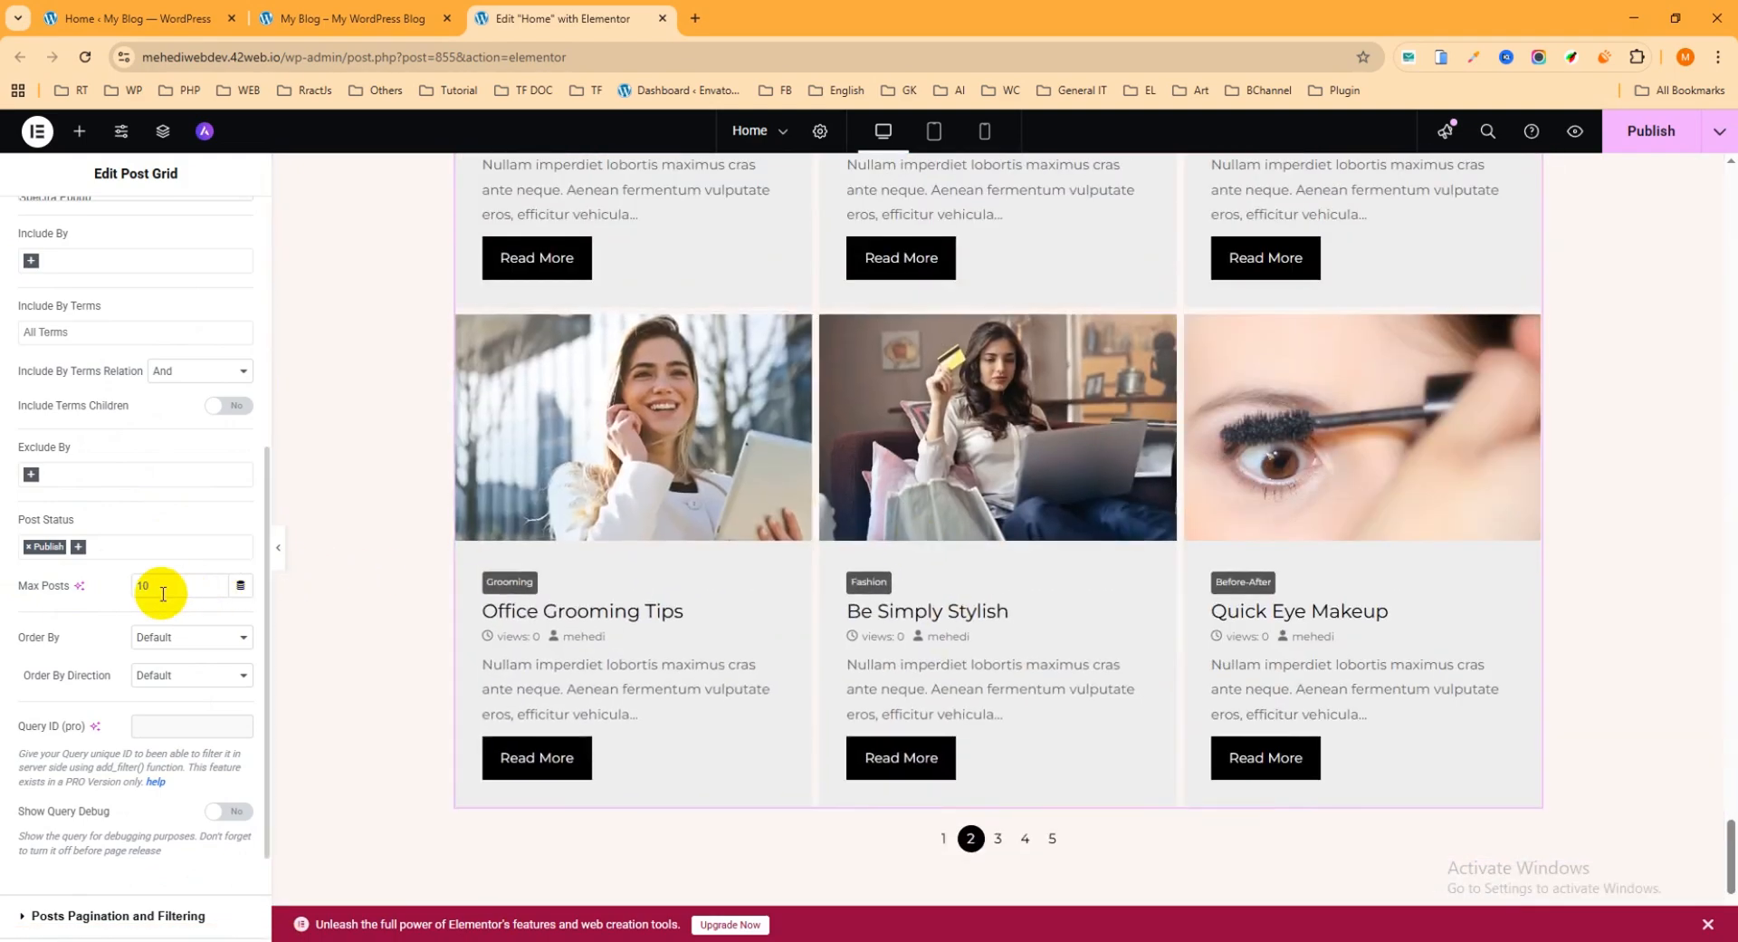
drag(137, 590, 63, 594)
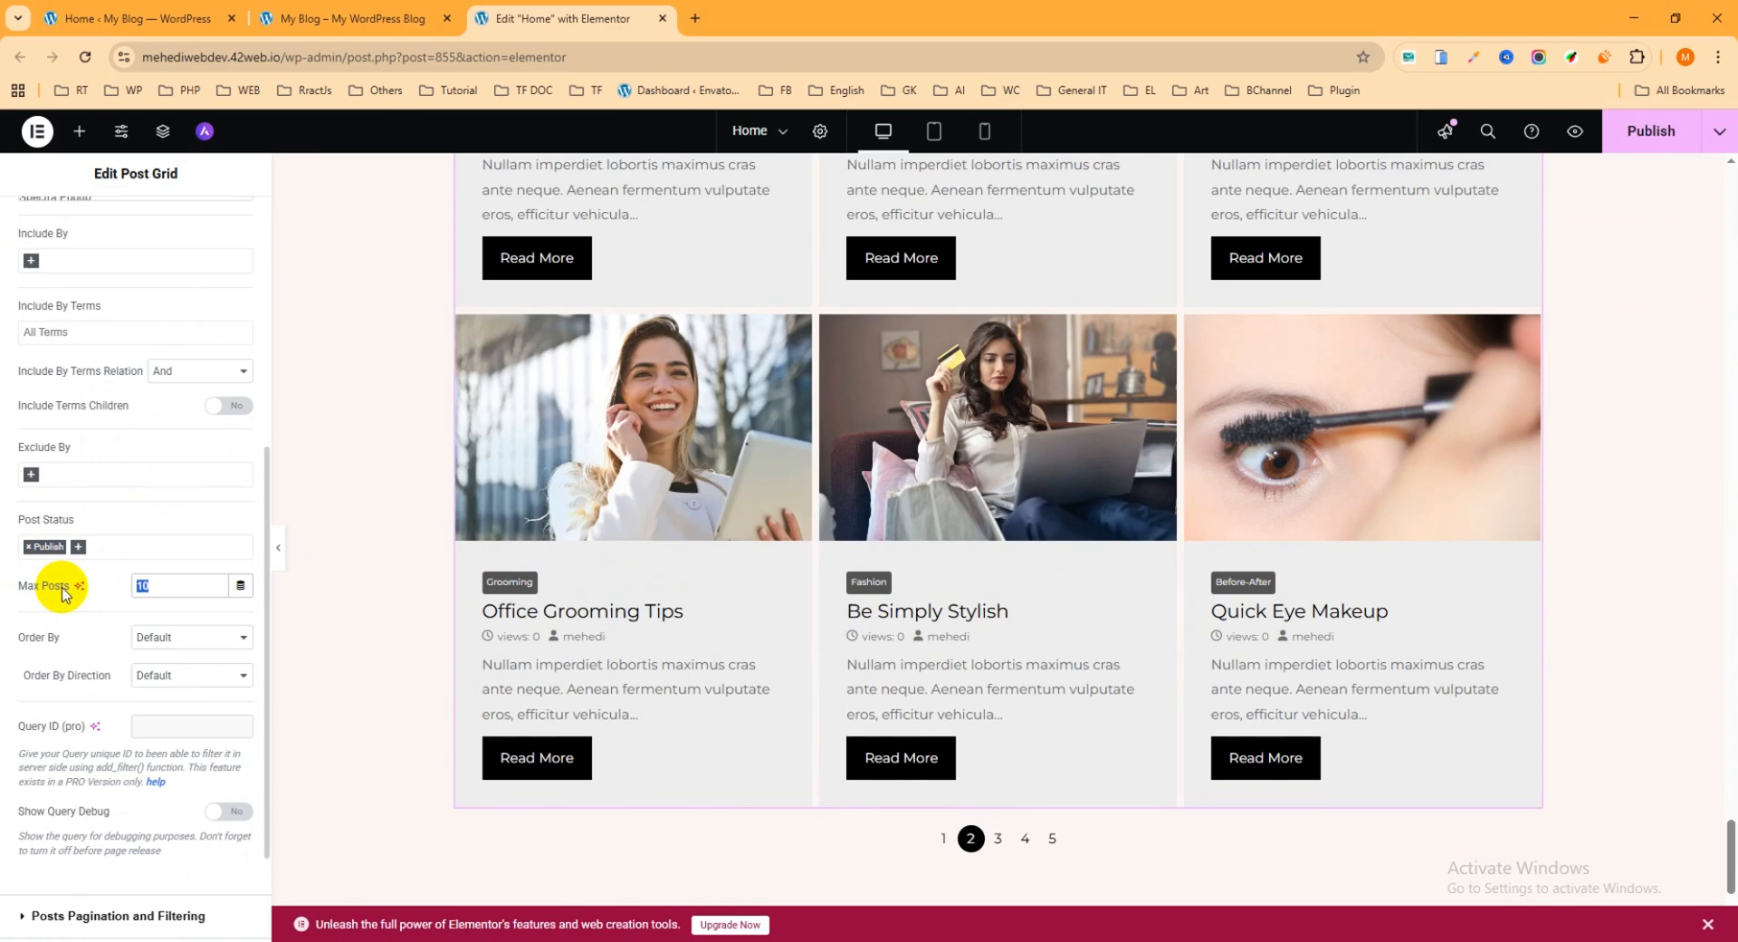
text(6)
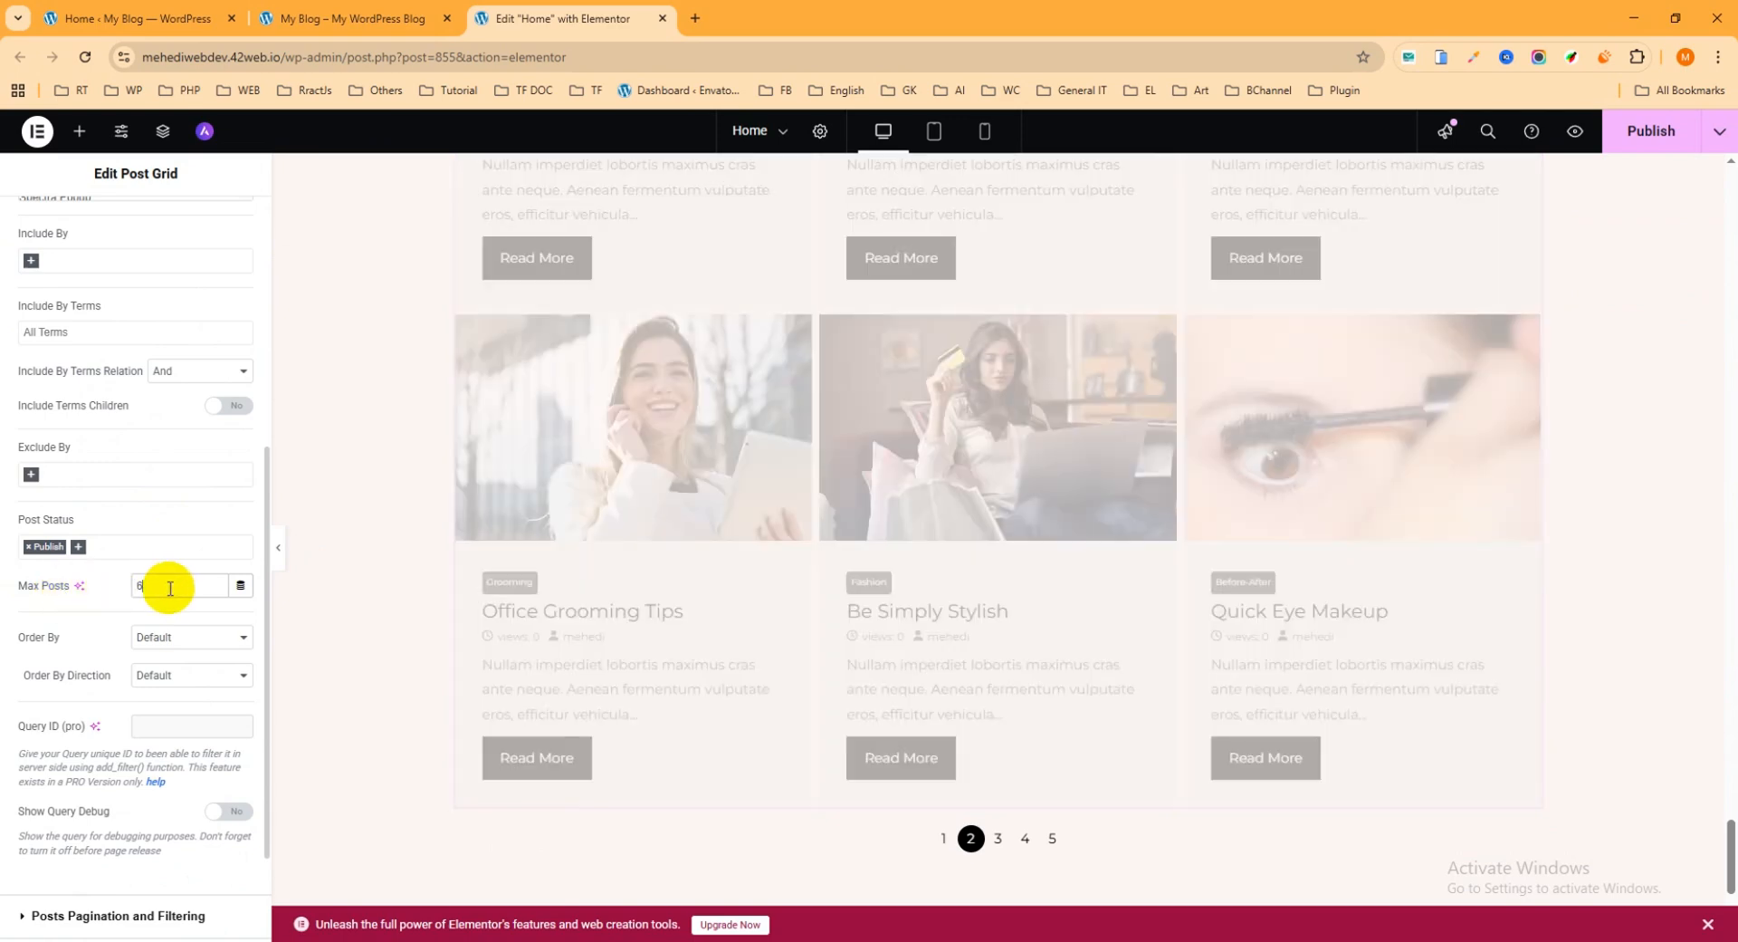
Step: In the grid's pagination and filtering settings, set the pagination to Numbers and enable post filtering
scroll(168, 597, down, 2)
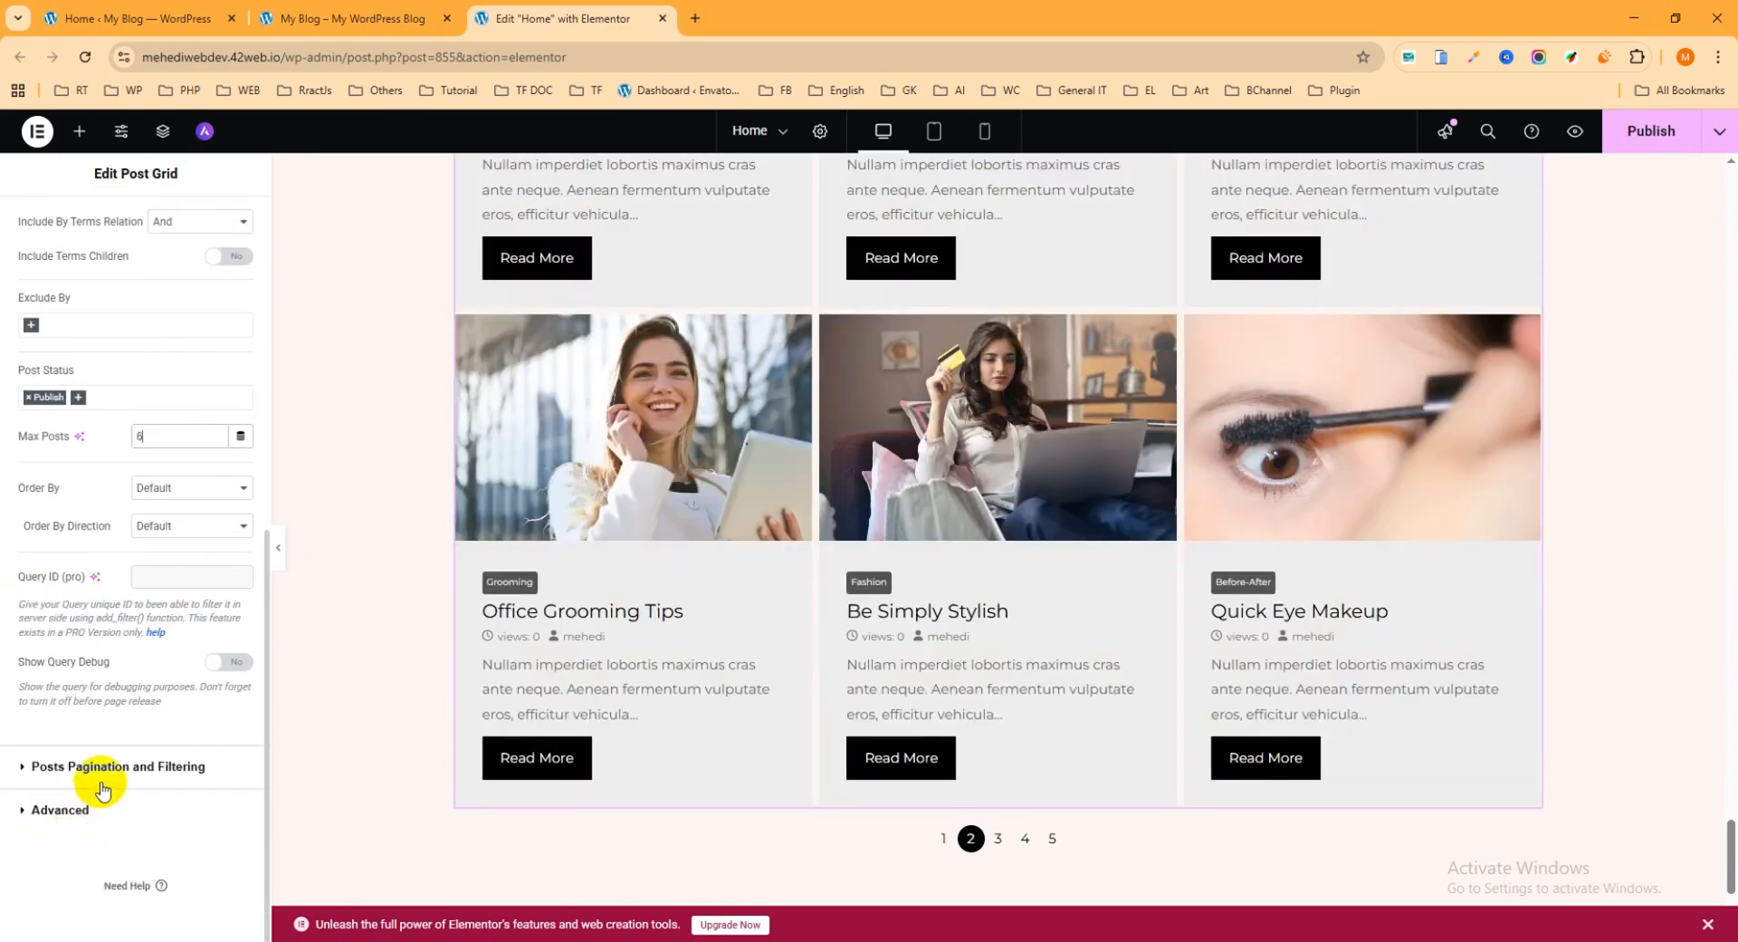
click(88, 779)
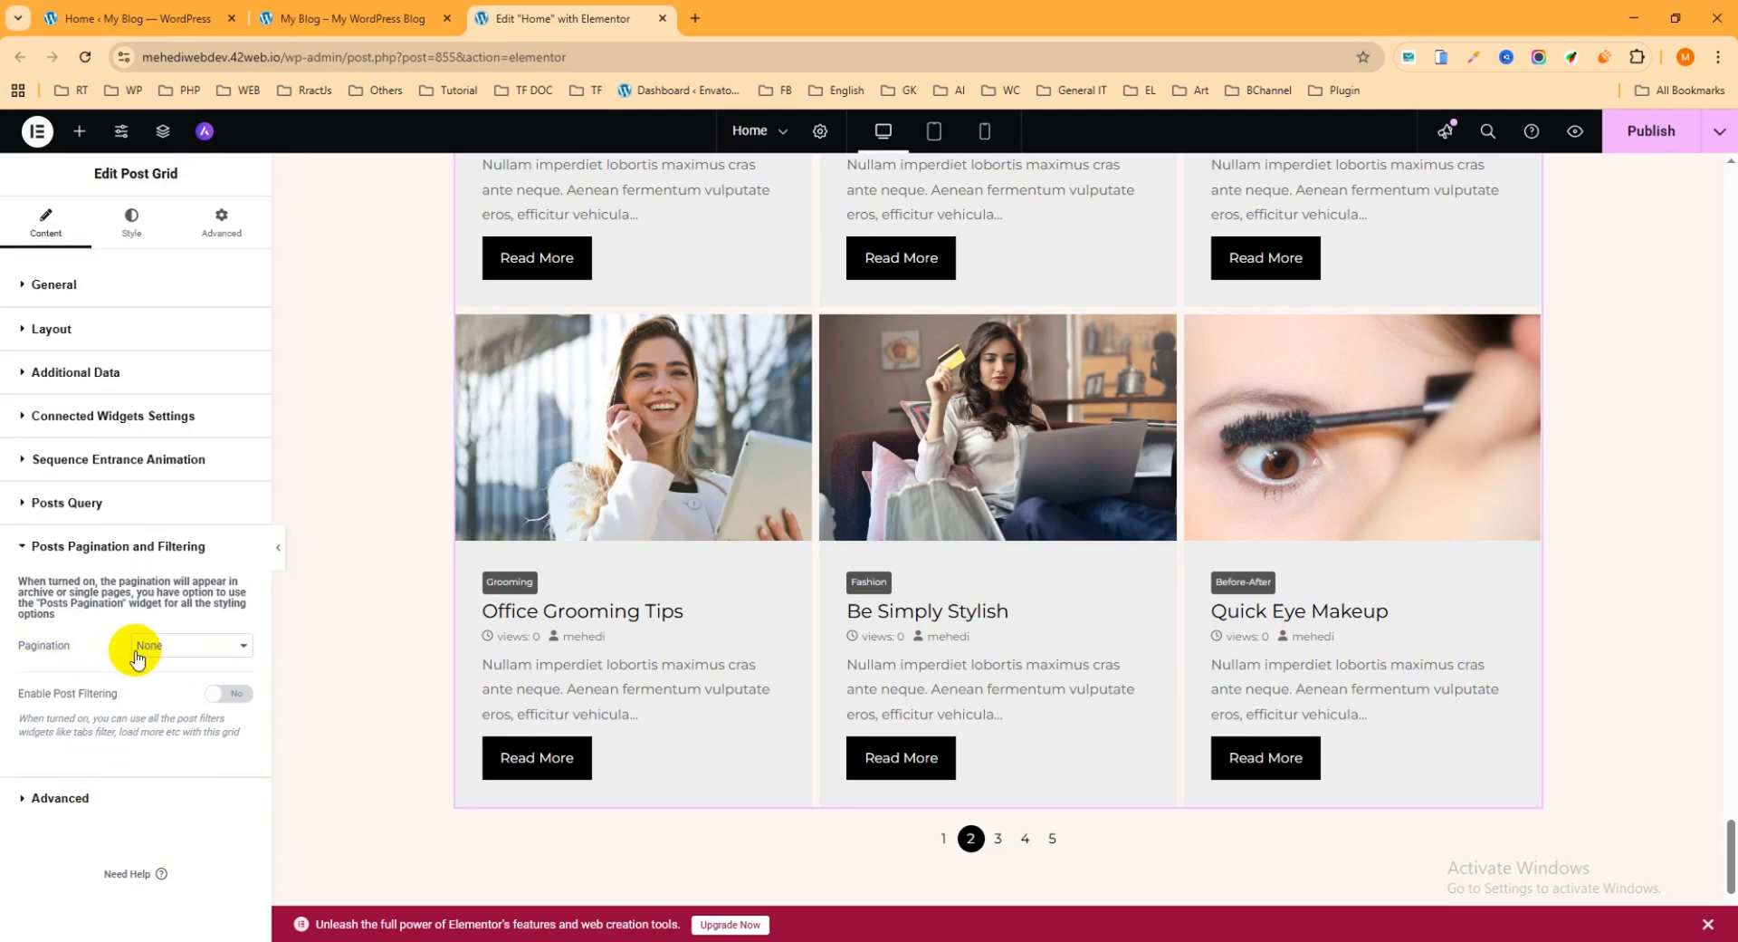
click(162, 646)
click(164, 689)
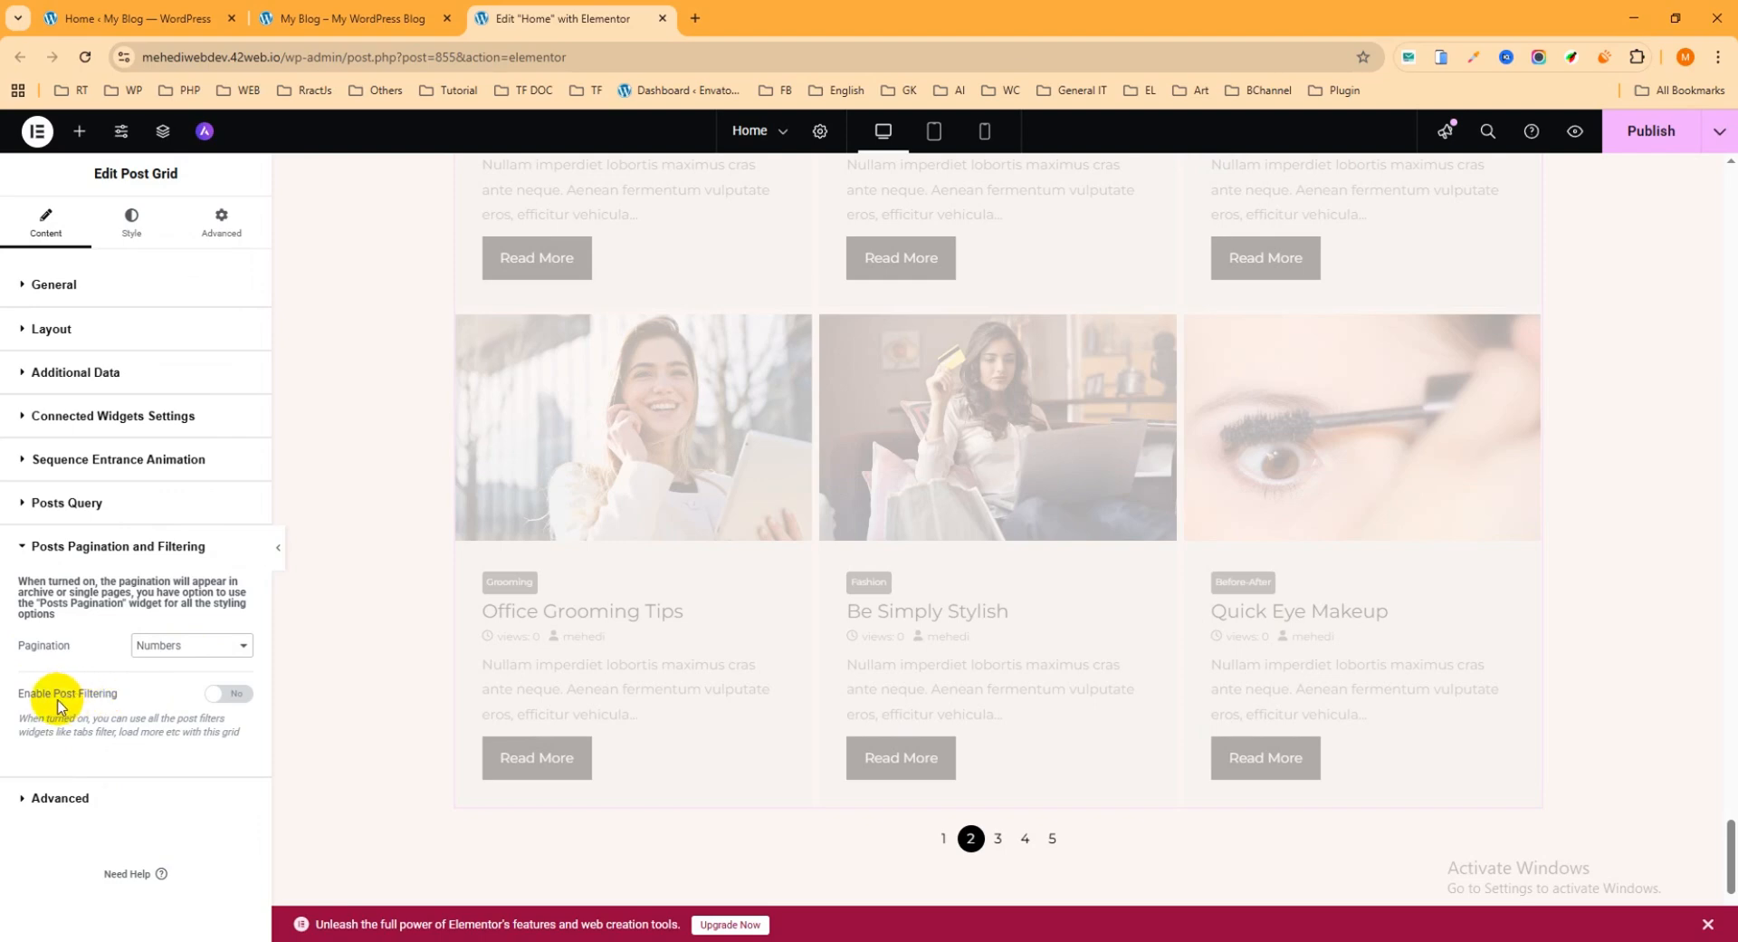
click(232, 698)
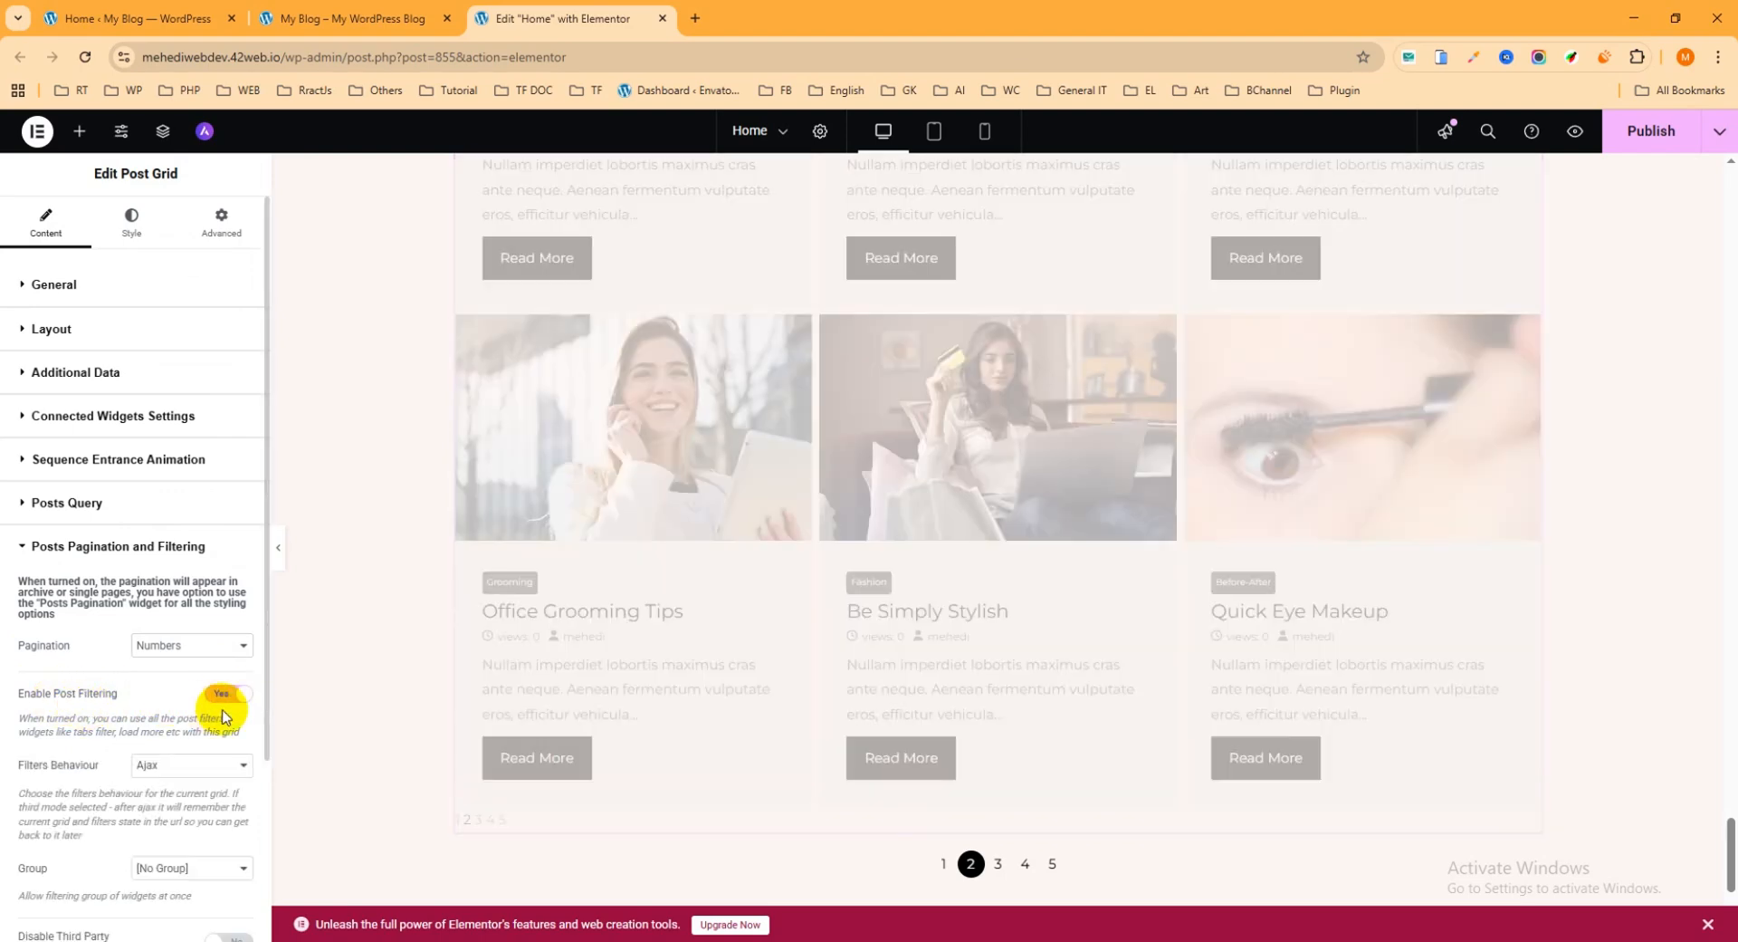
scroll(201, 711, down, 1)
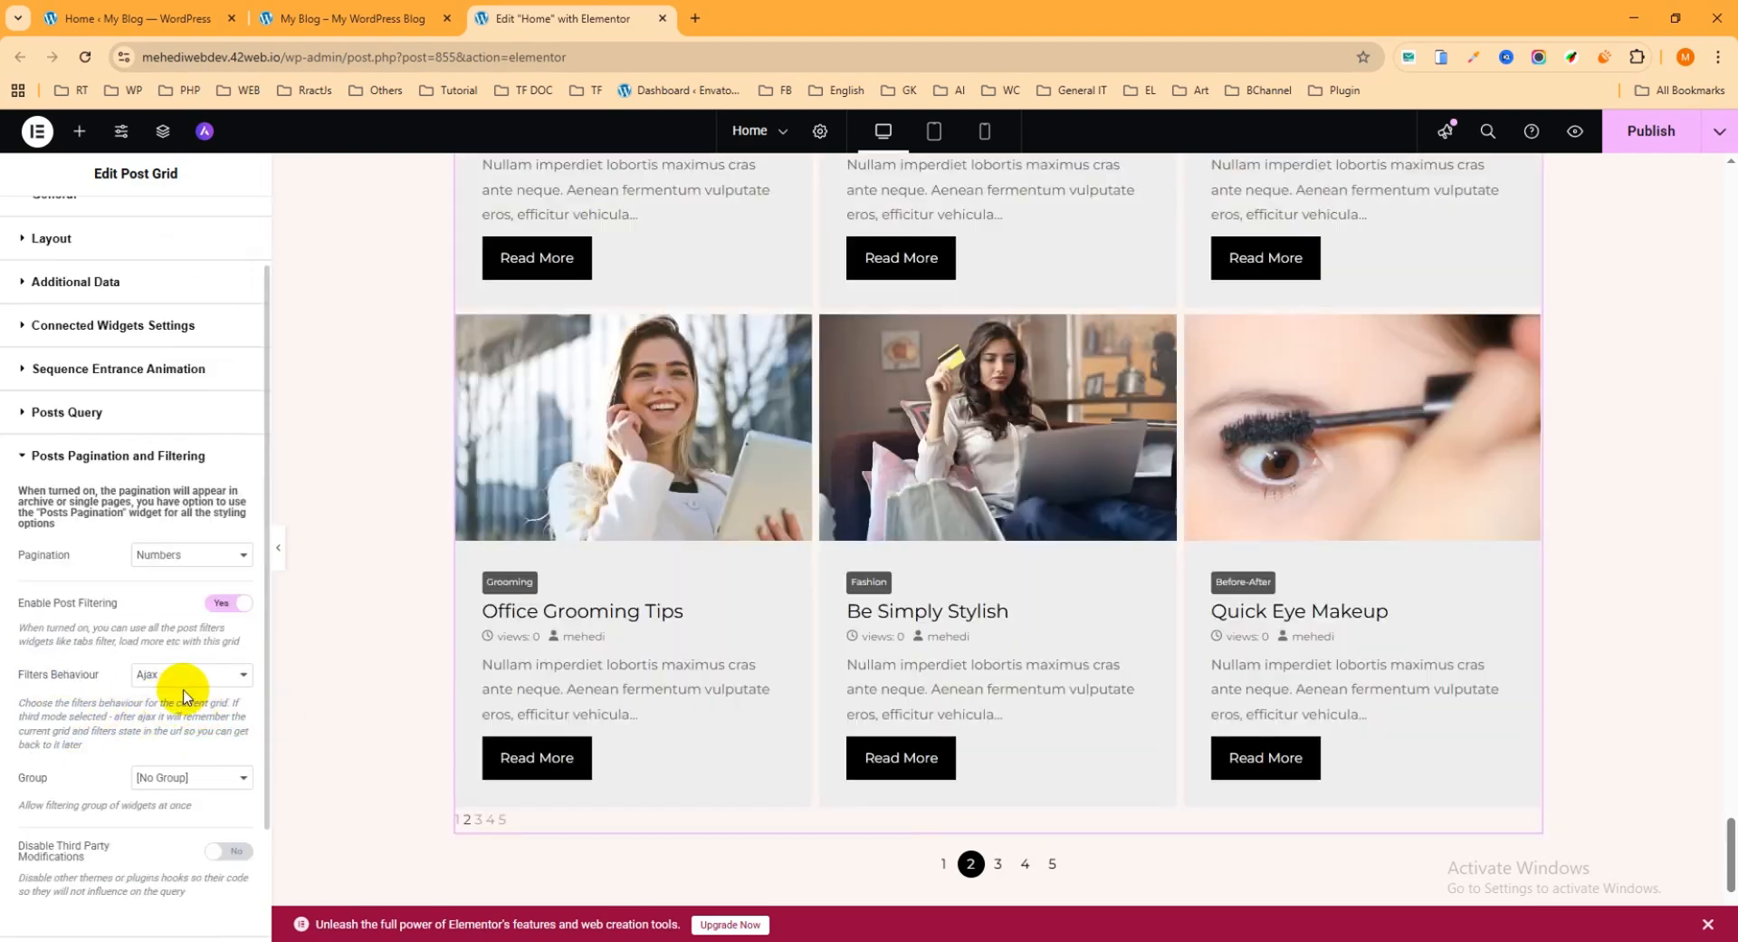
Step: Set the grid's built-in pagination to None and look over the remaining filtering options
click(195, 572)
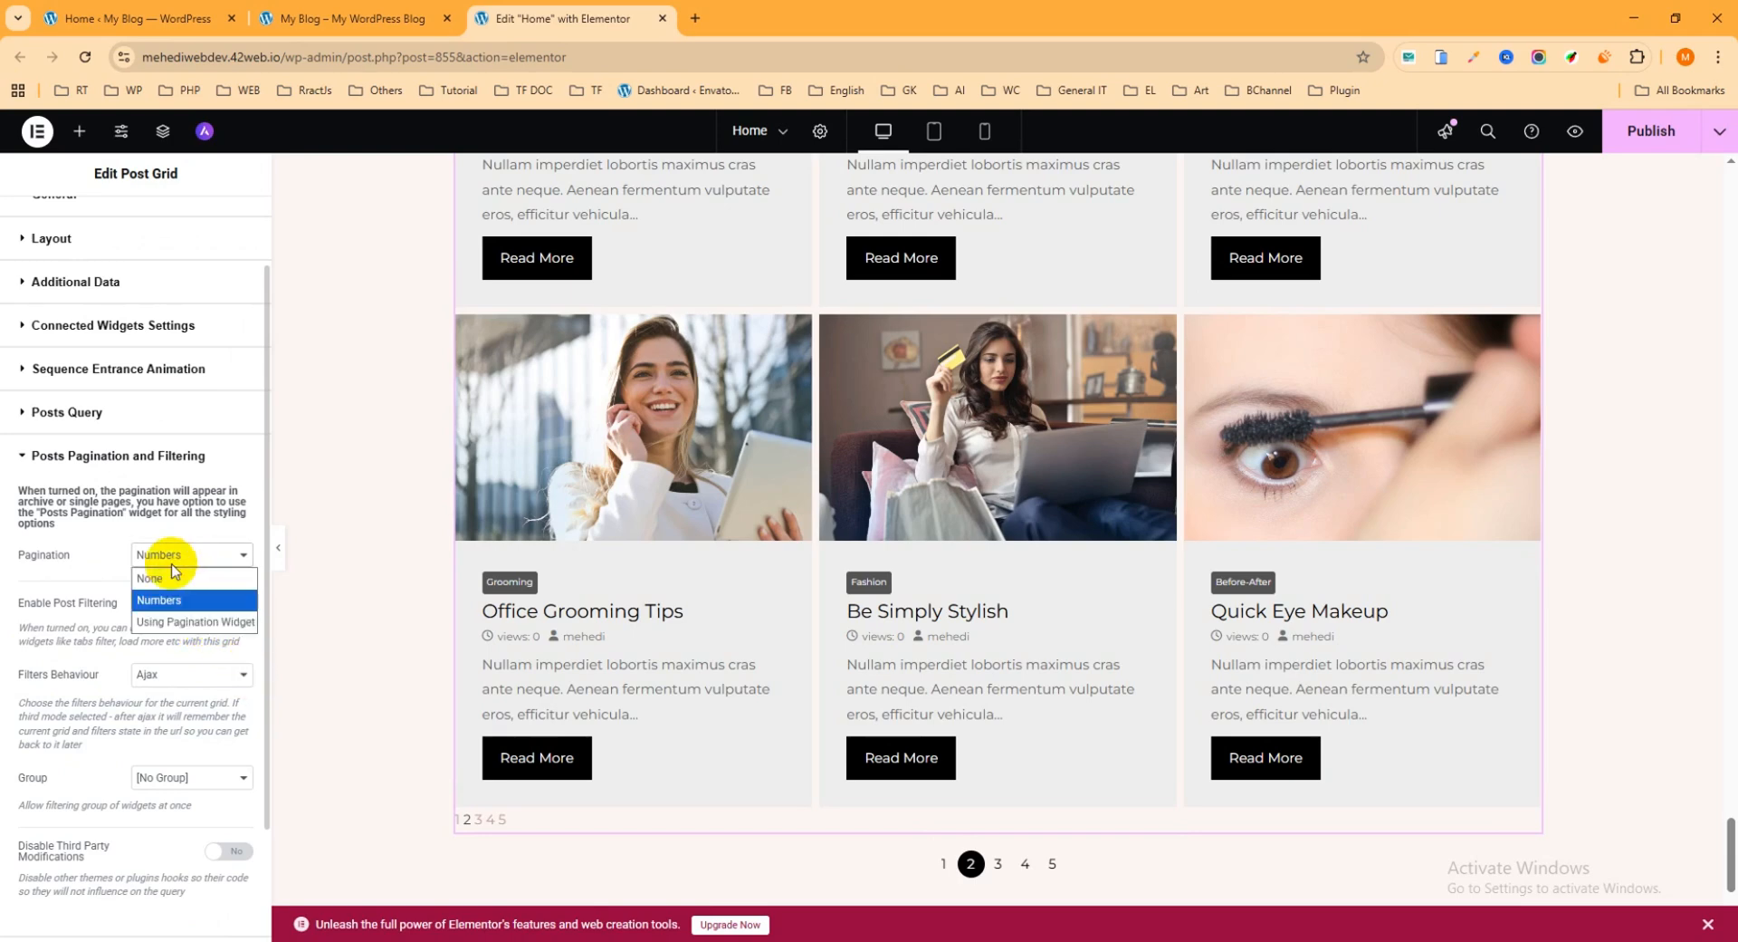
click(155, 576)
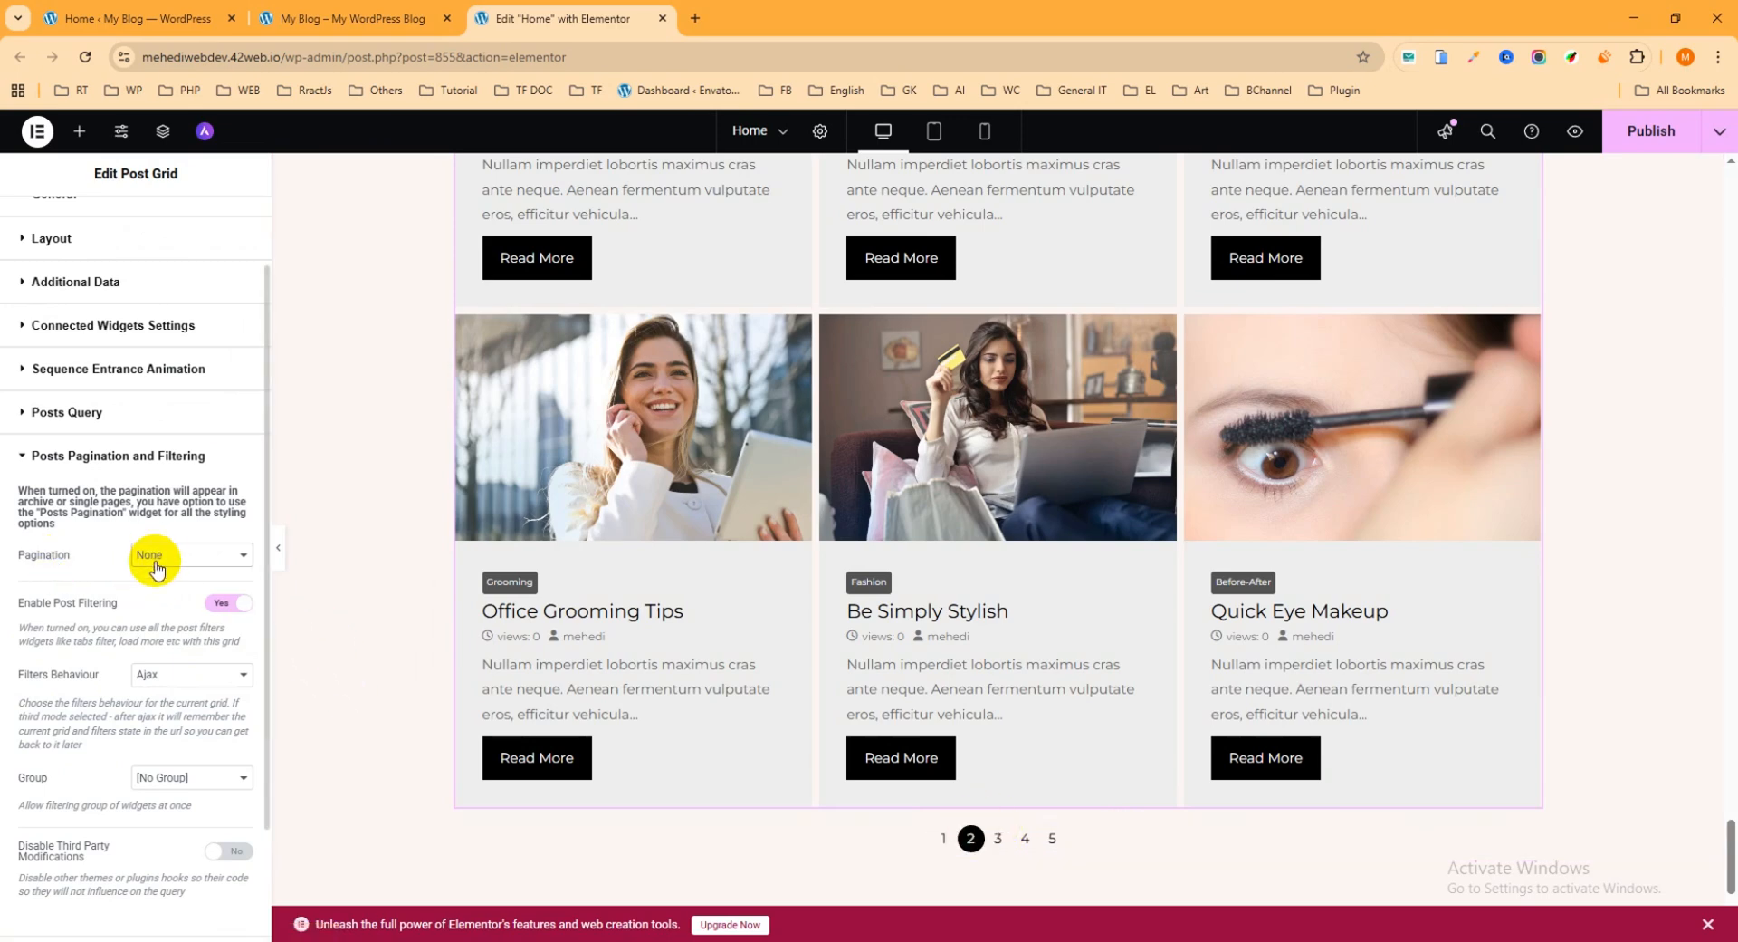
scroll(134, 634, down, 2)
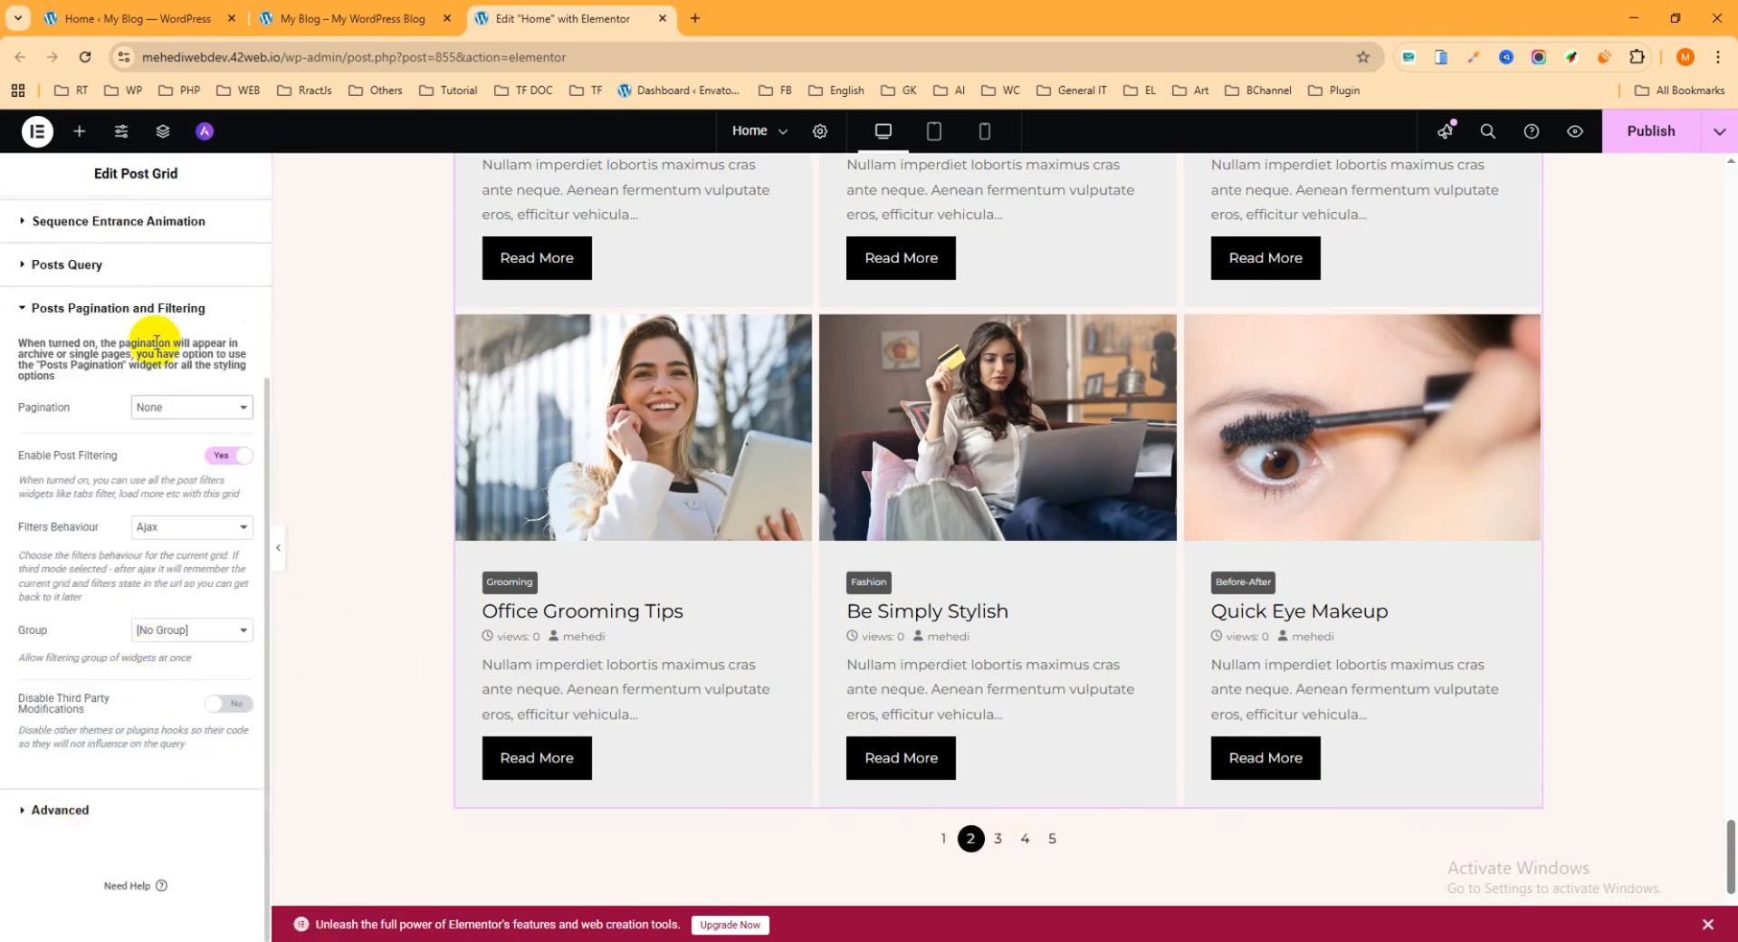
Step: Look over the grid's layout and content style settings, and slightly reduce the fixed height of the post images
scroll(145, 341, up, 3)
click(132, 221)
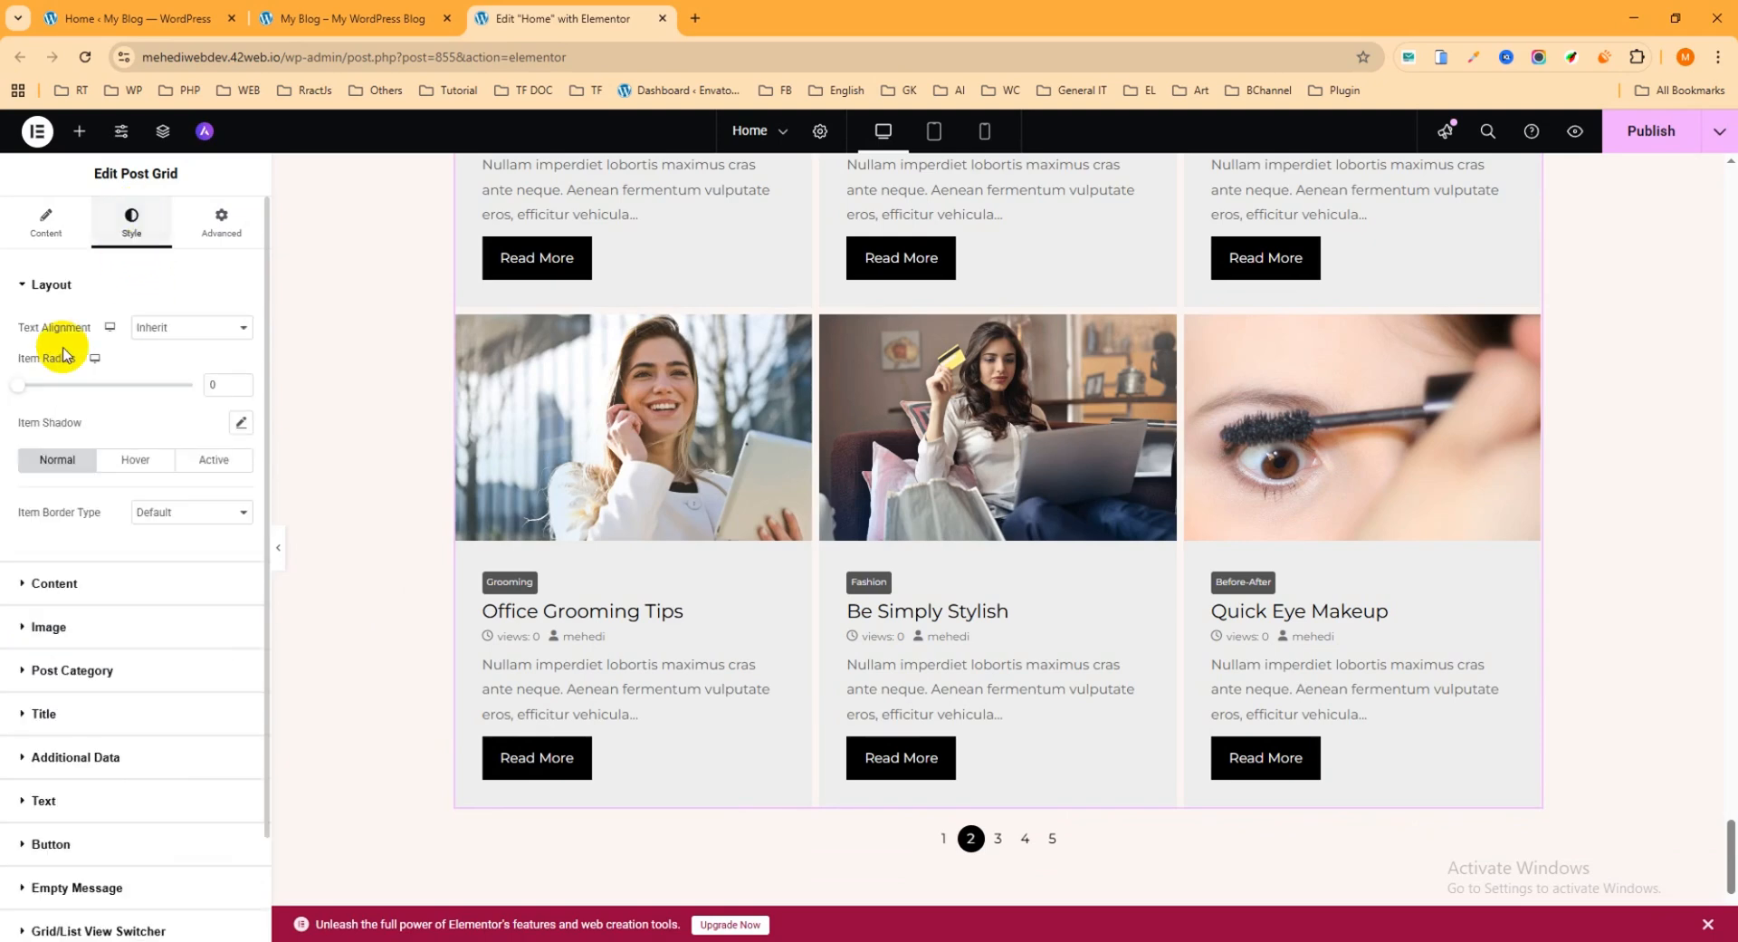
scroll(137, 567, down, 2)
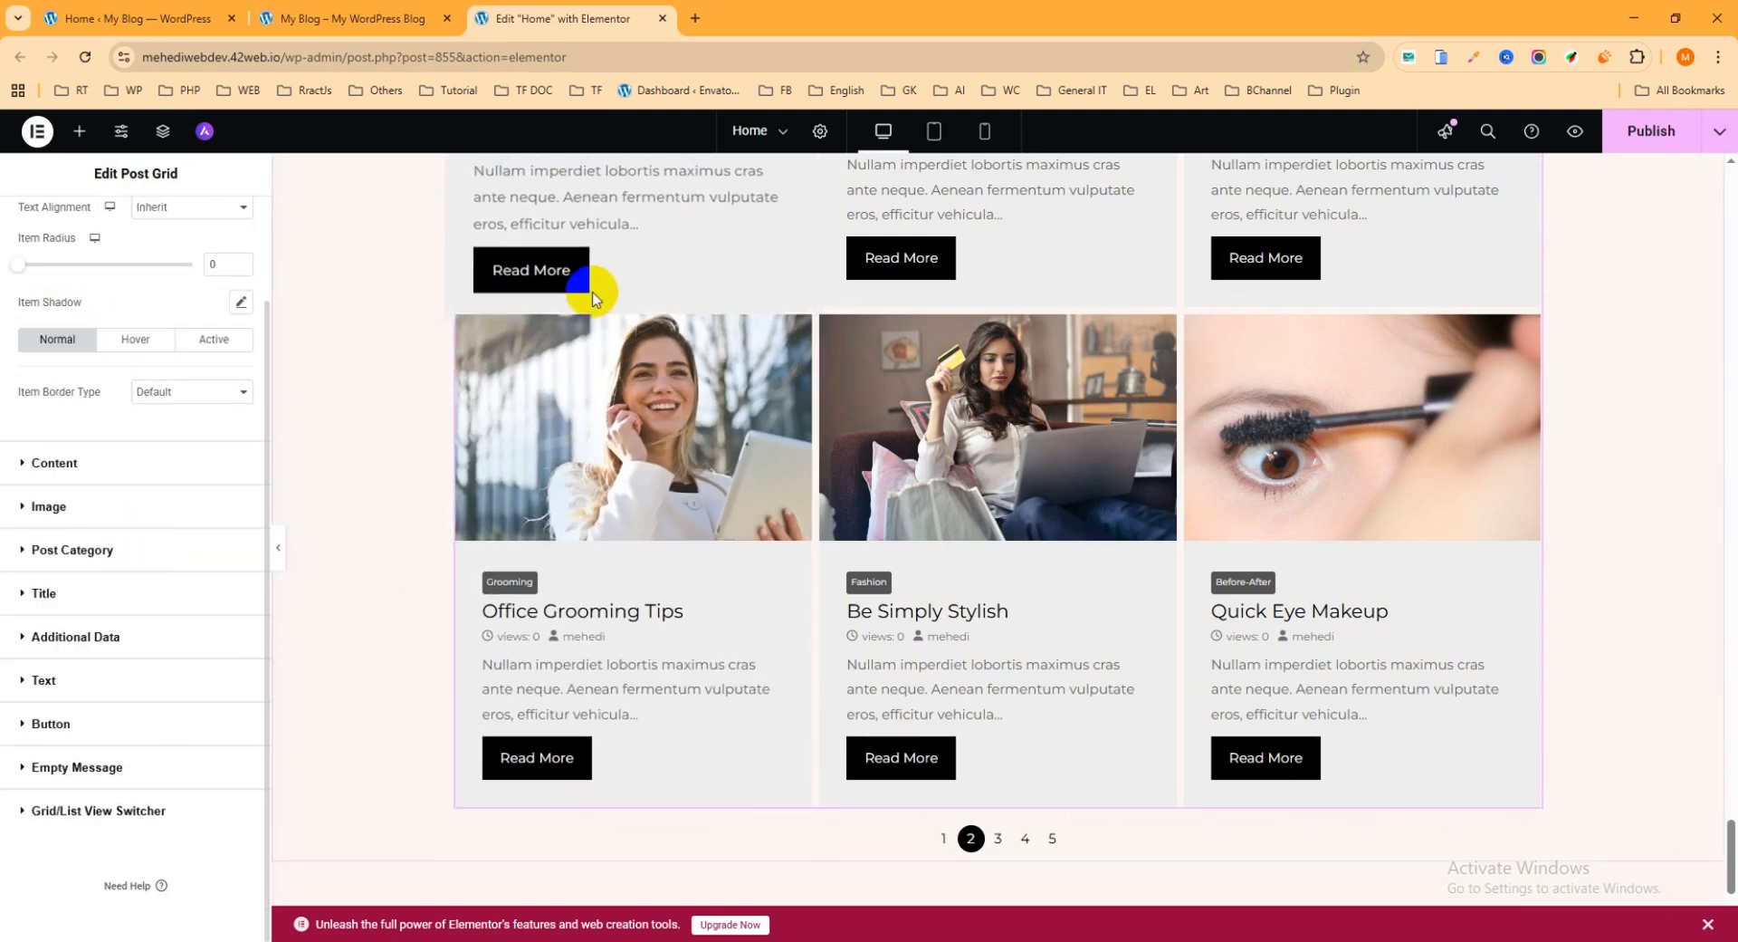
click(80, 464)
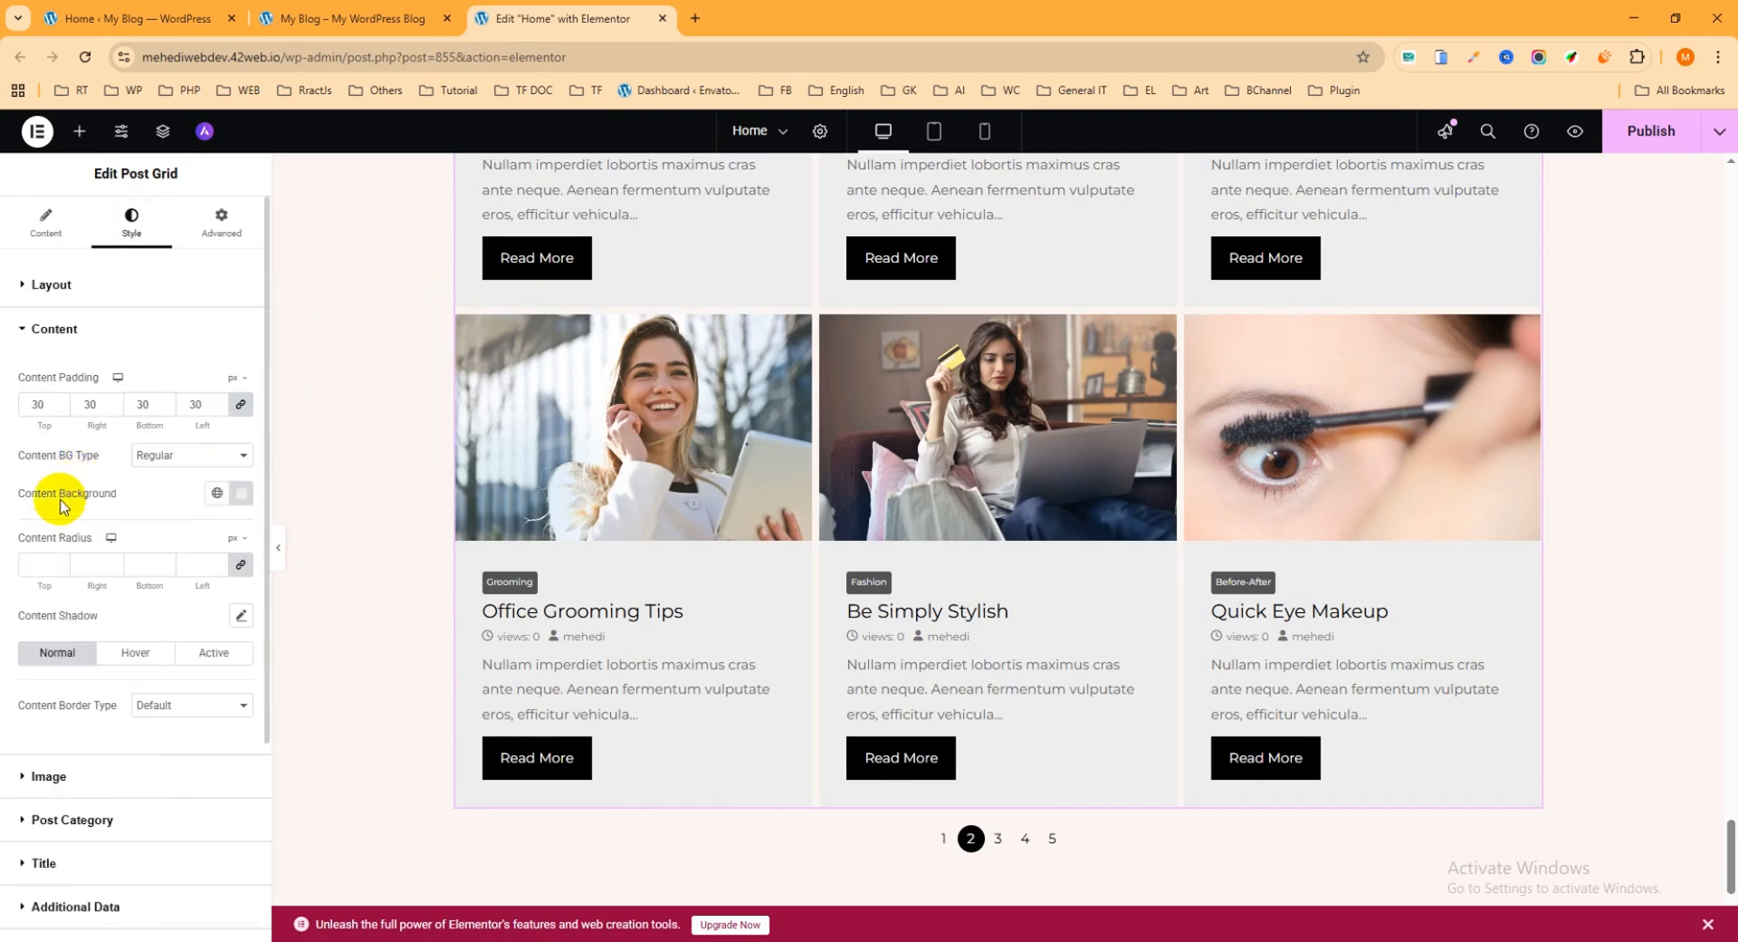
click(69, 335)
click(68, 383)
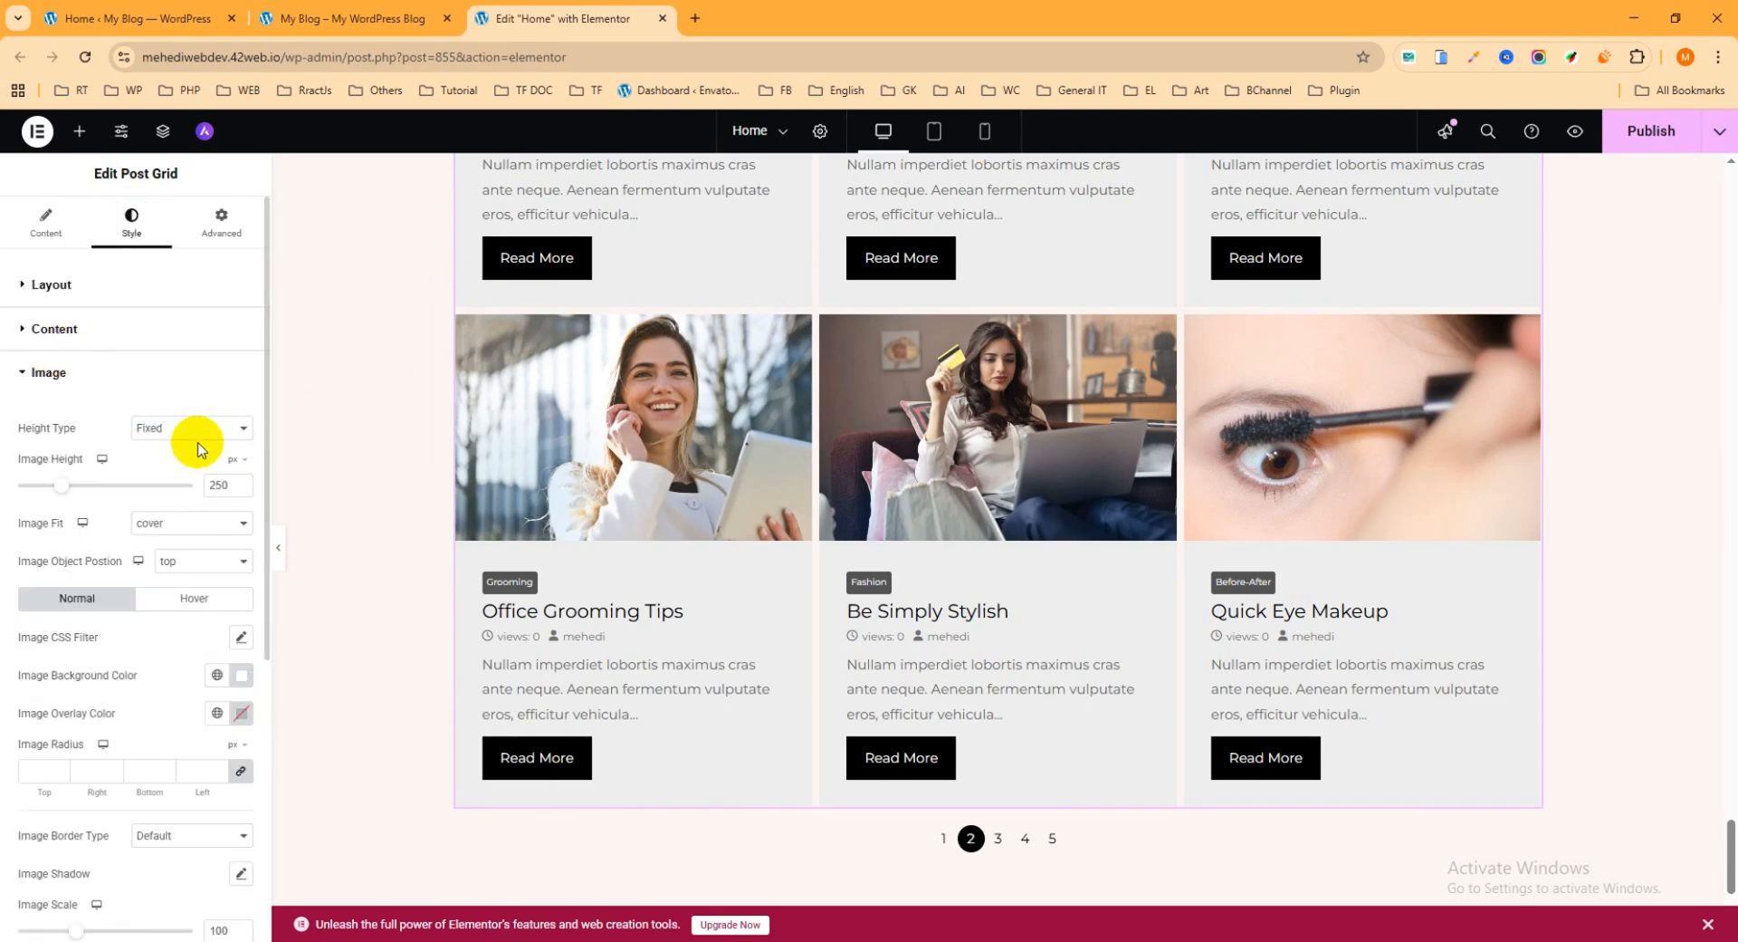
mouse_move(60, 486)
mouse_down()
mouse_move(117, 485)
mouse_move(56, 494)
mouse_up()
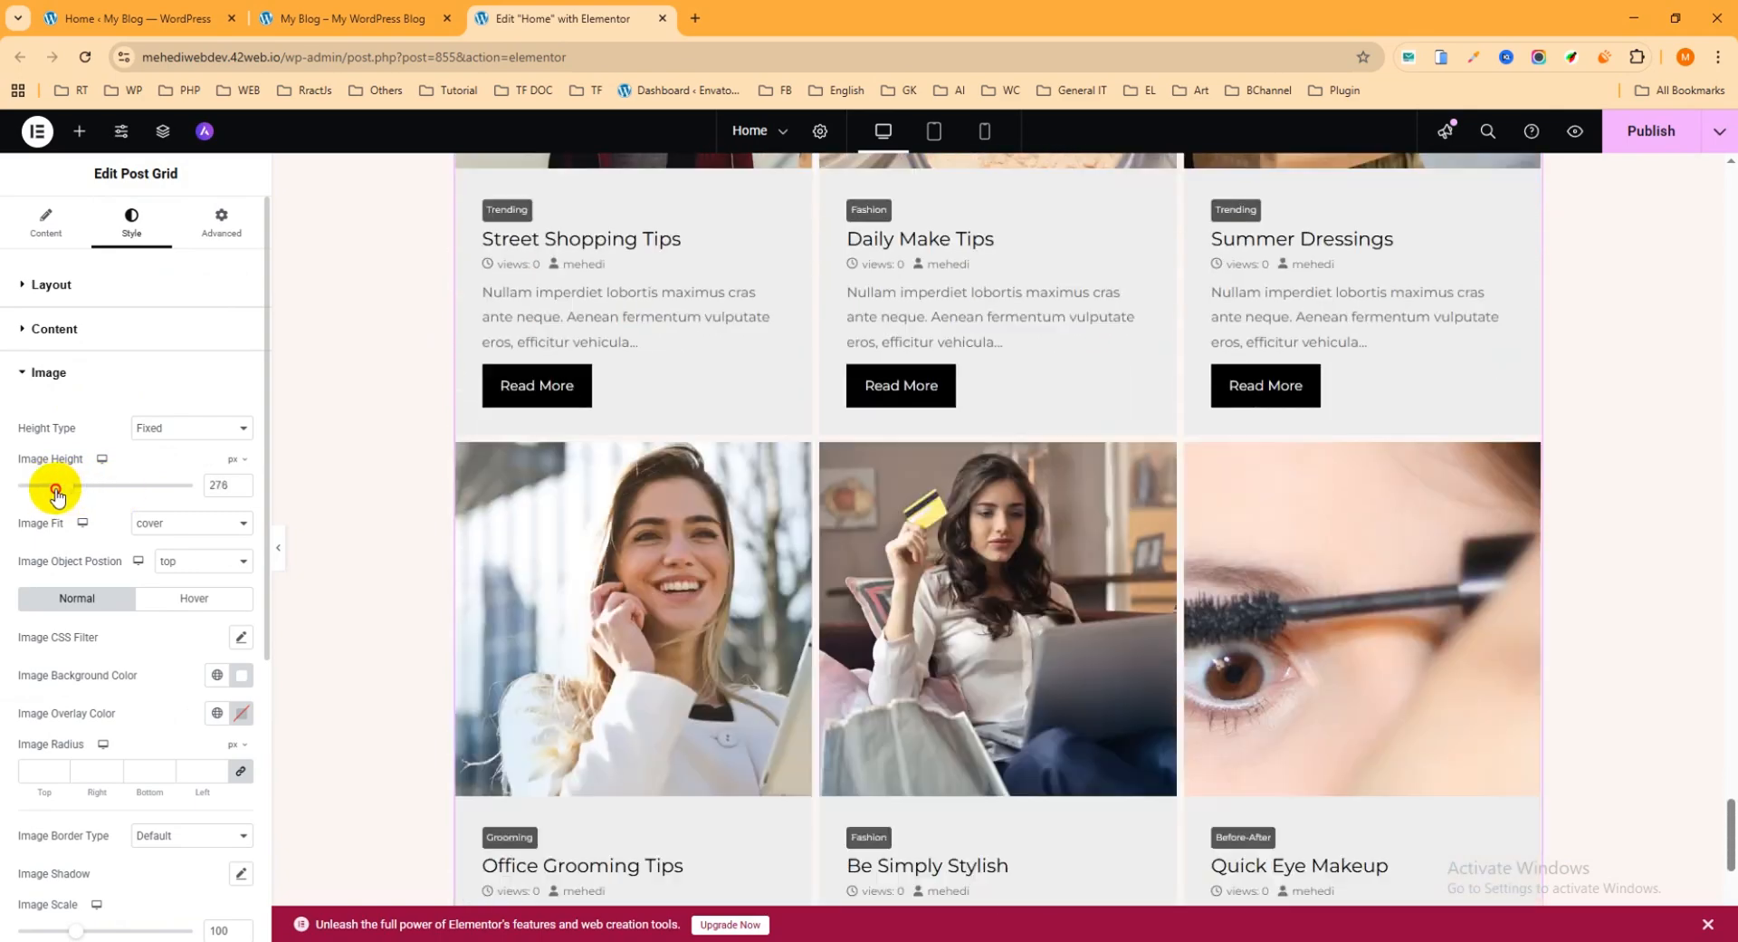
Step: Examine the style options for the grid's post category labels and additional data
scroll(117, 598, down, 5)
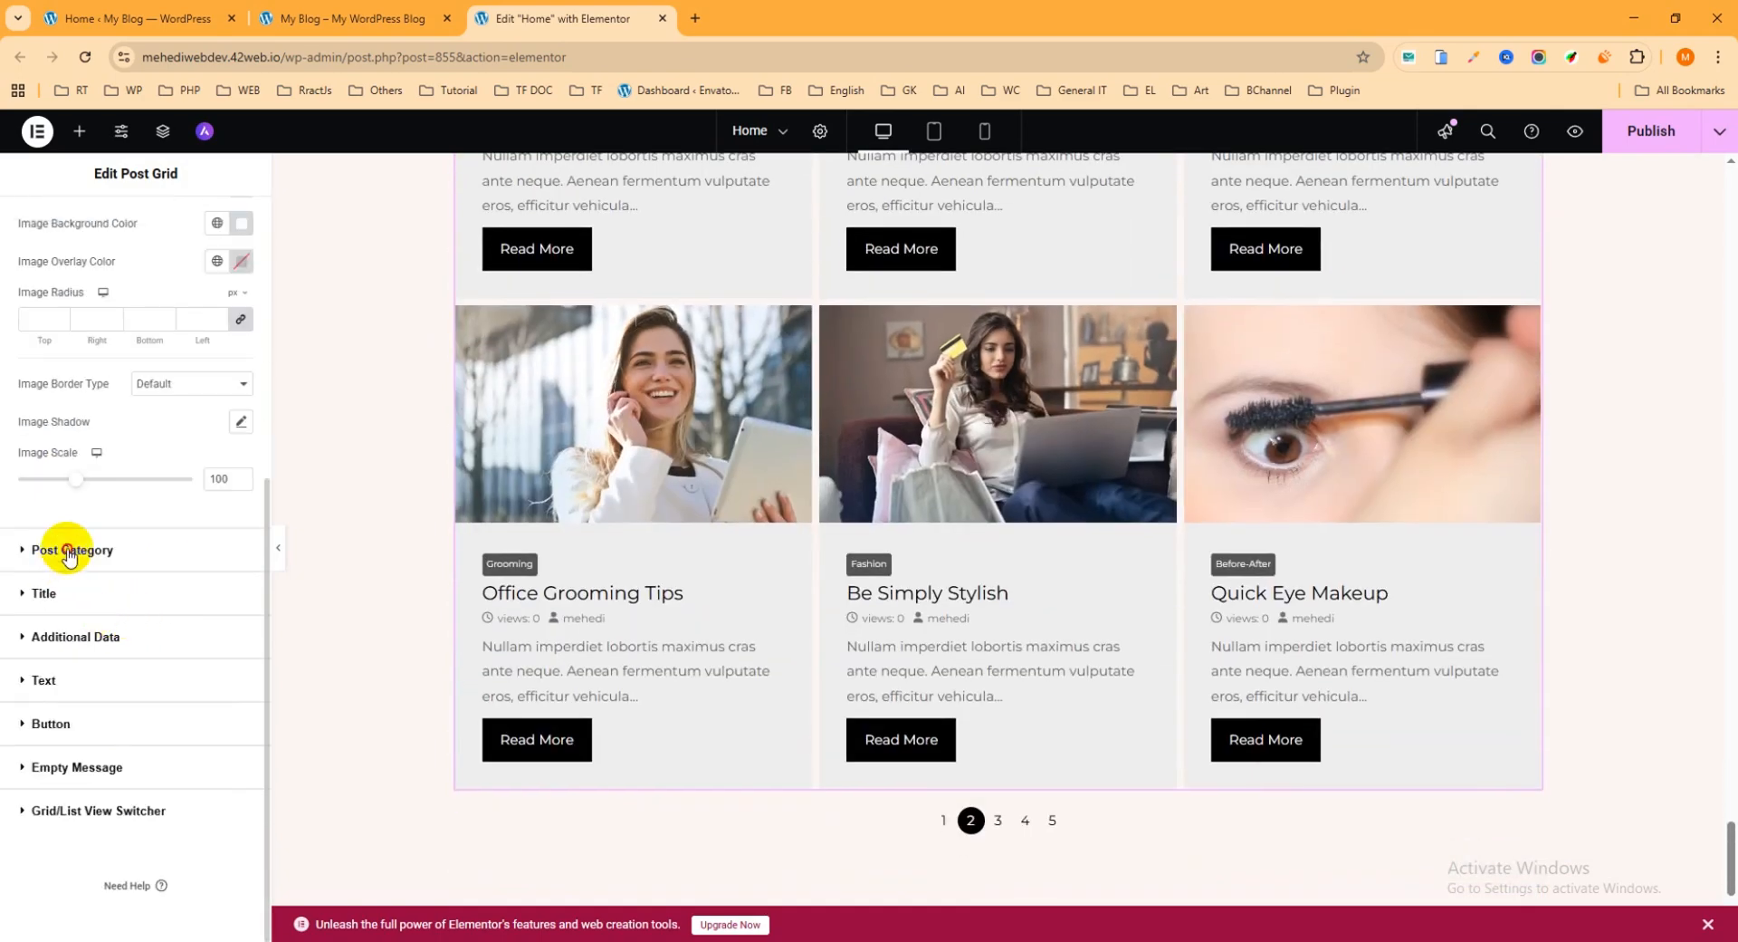
click(69, 552)
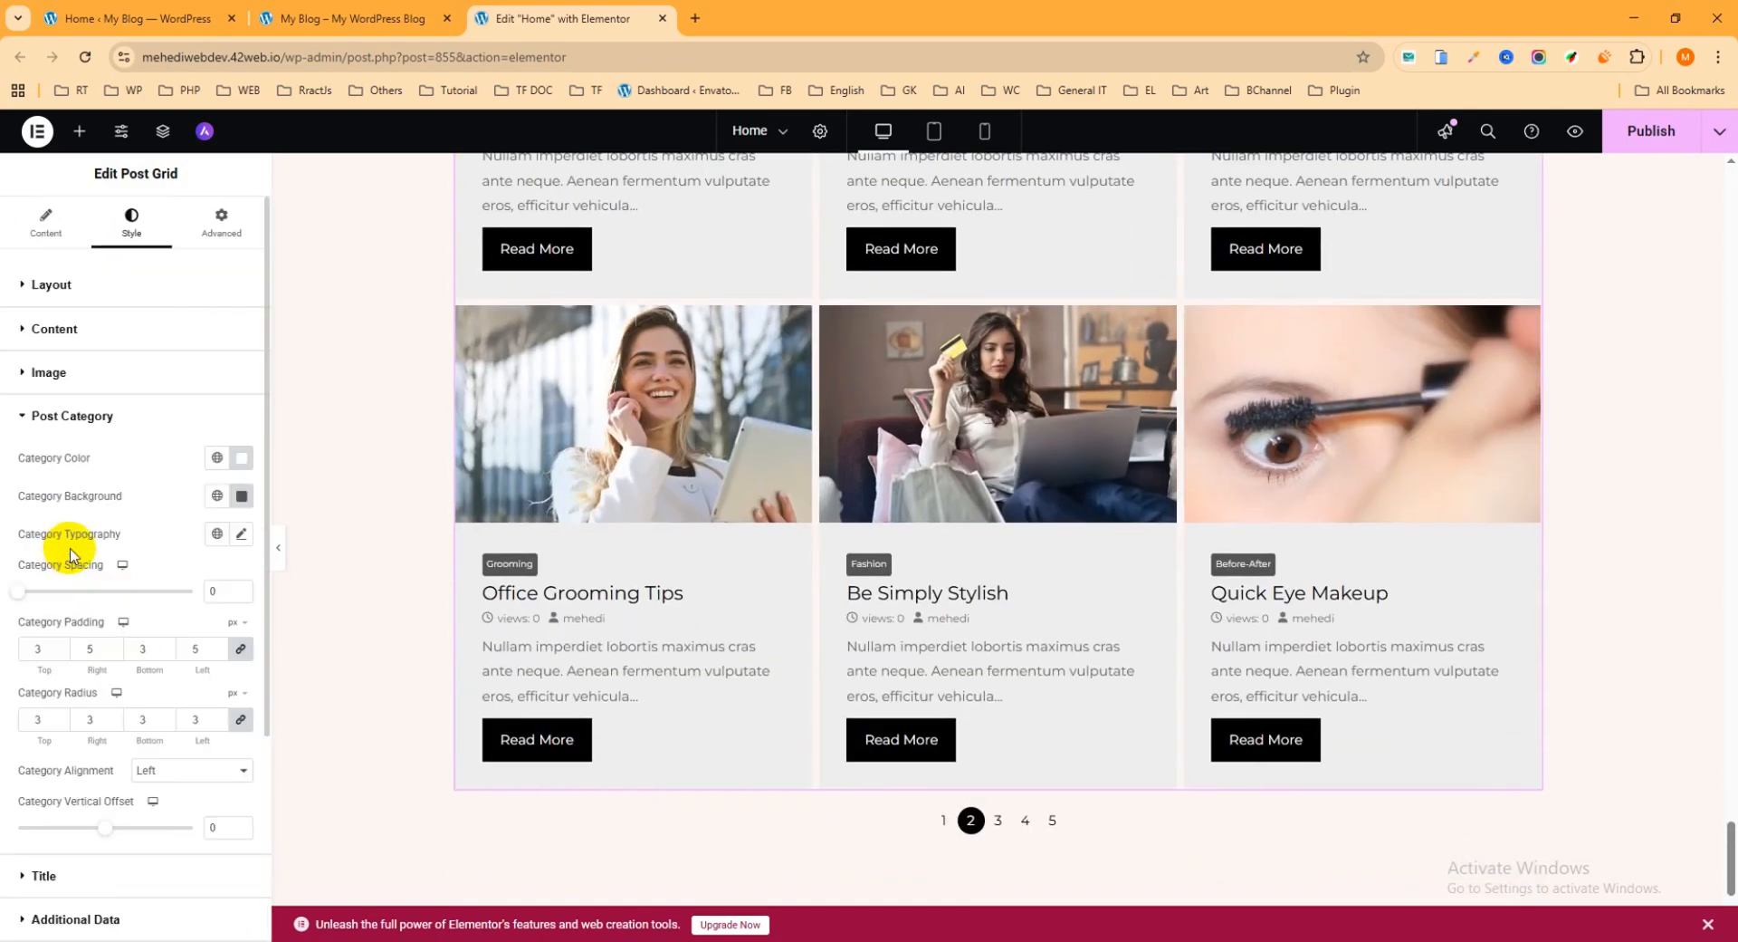
click(42, 419)
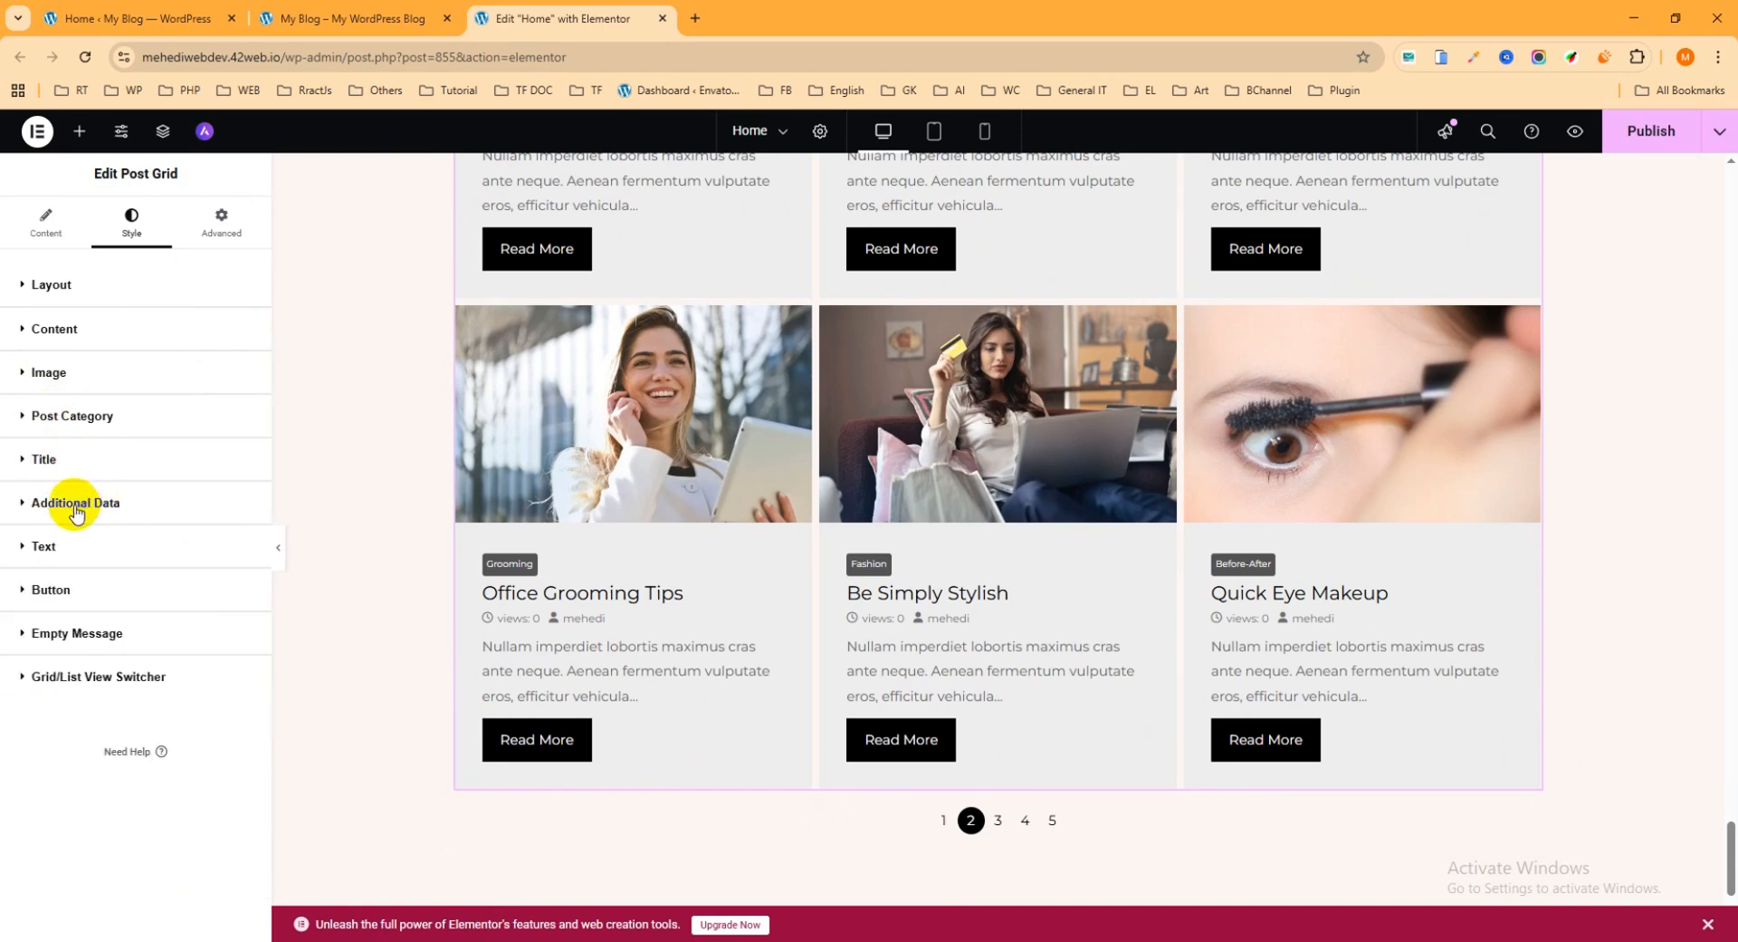
click(76, 504)
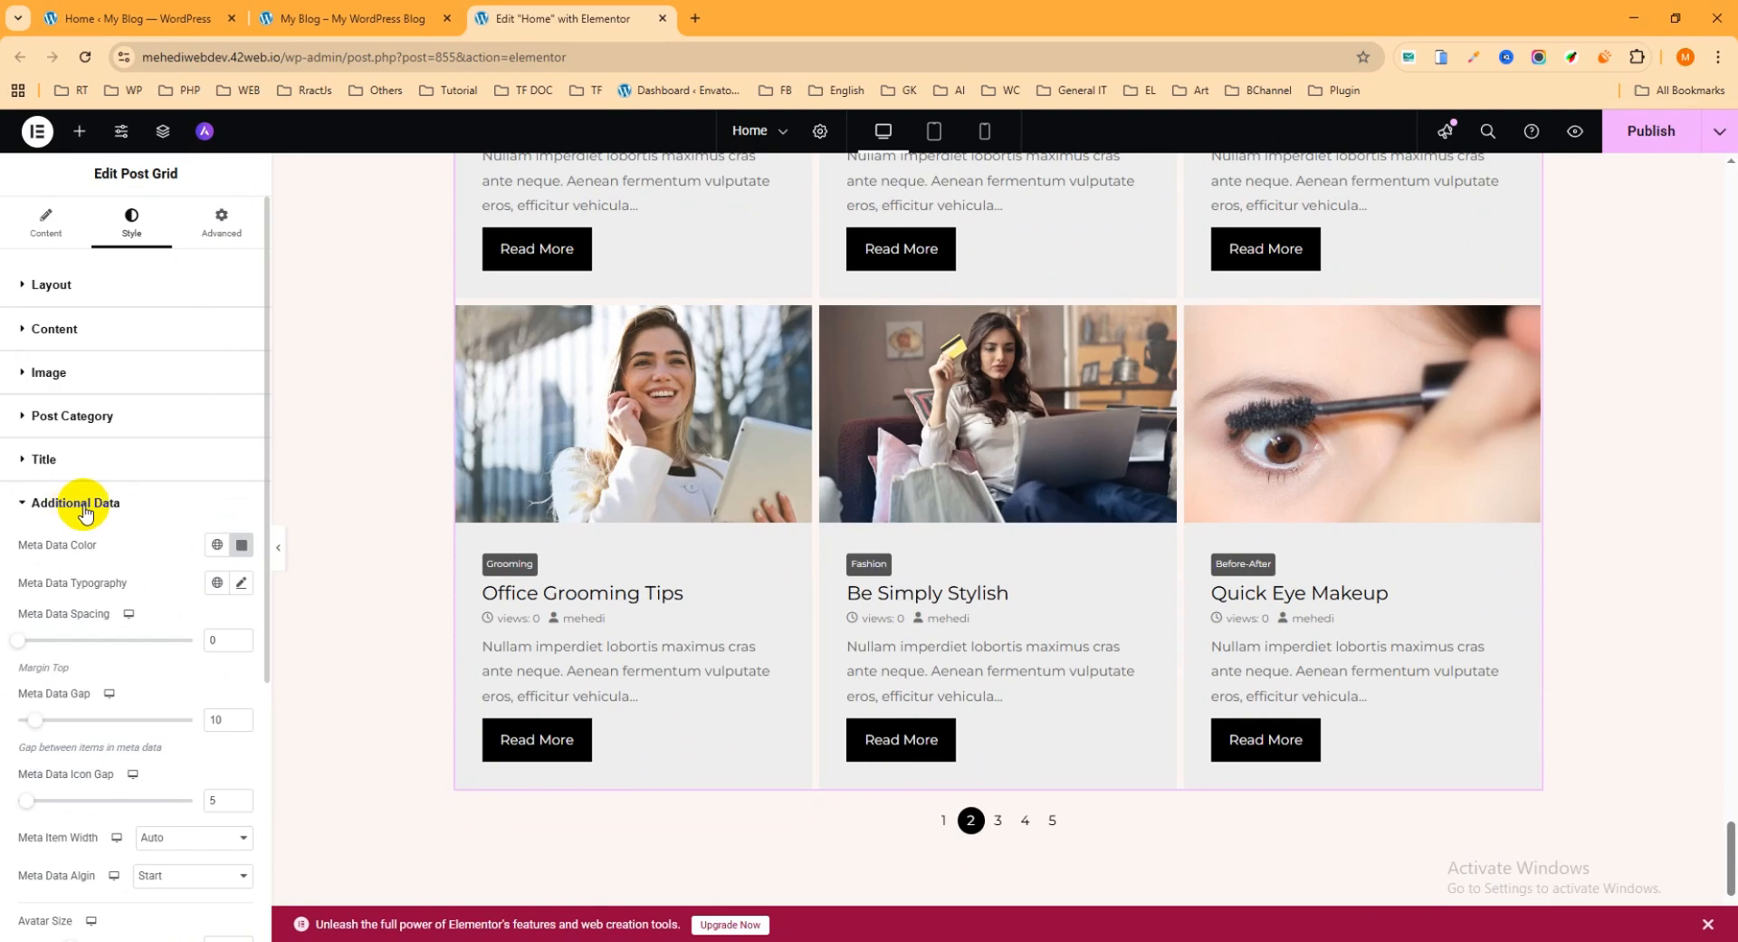